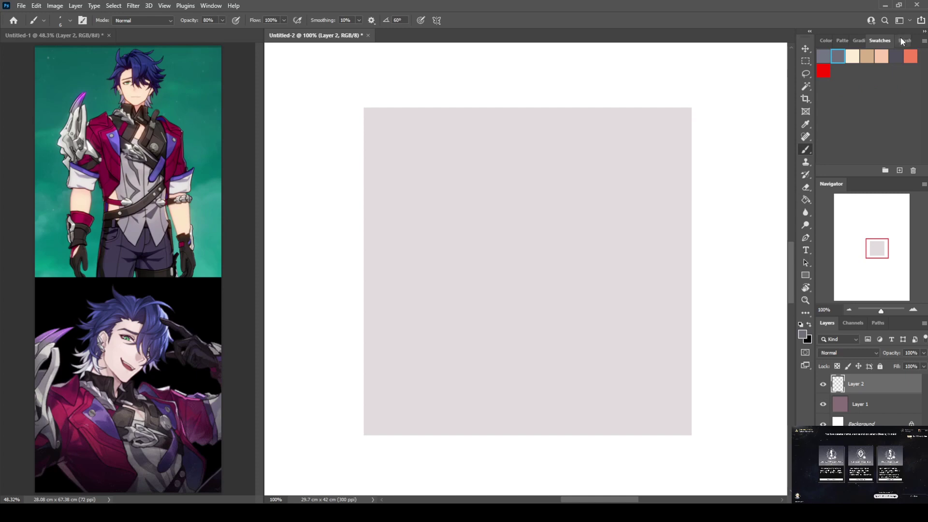
Step: Sketch a curved horizontal eye guide and a bowed vertical centre guide on the pale square with the 6 px brush
click(902, 40)
mouse_move(507, 175)
mouse_down()
mouse_move(456, 245)
mouse_move(445, 308)
mouse_up()
key(ctrl+z)
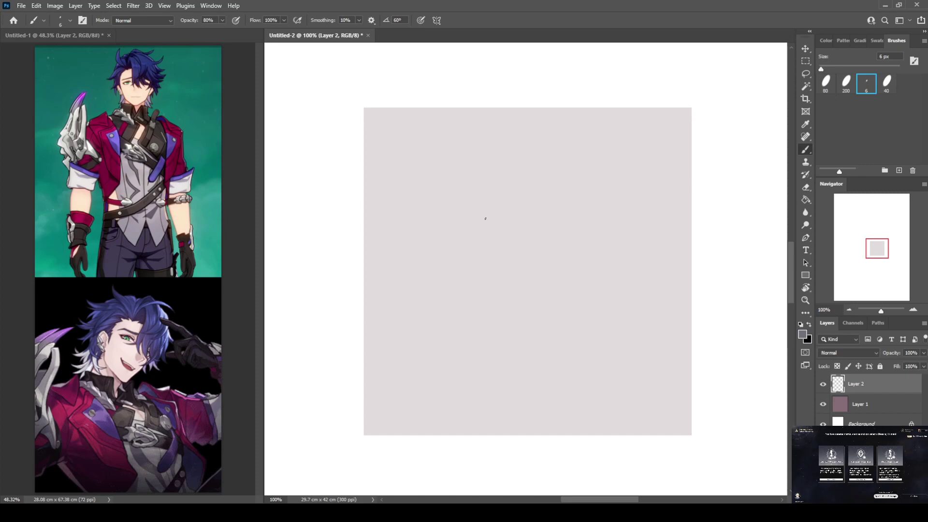
drag(472, 247, 601, 235)
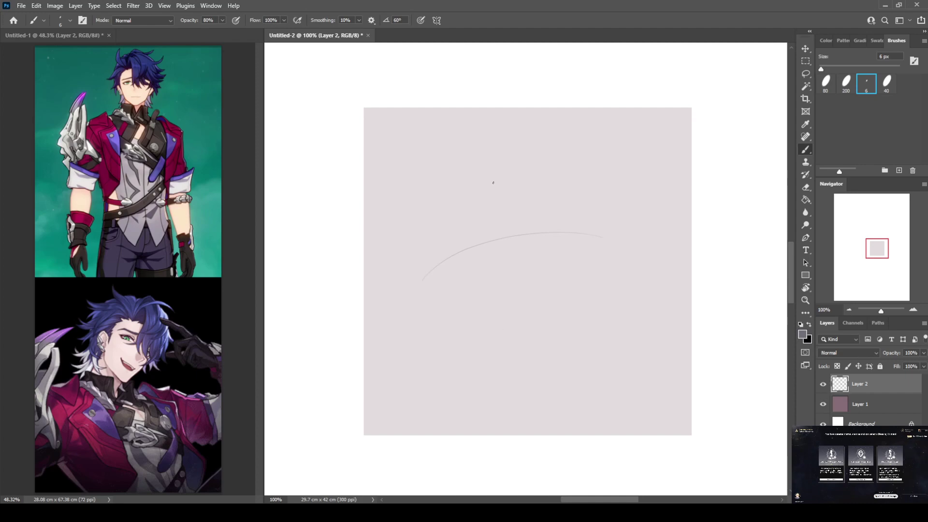
drag(493, 182, 487, 323)
Step: Mirror the character reference image horizontally and return to the drawing
click(190, 292)
key(ctrl+shift+h)
click(457, 255)
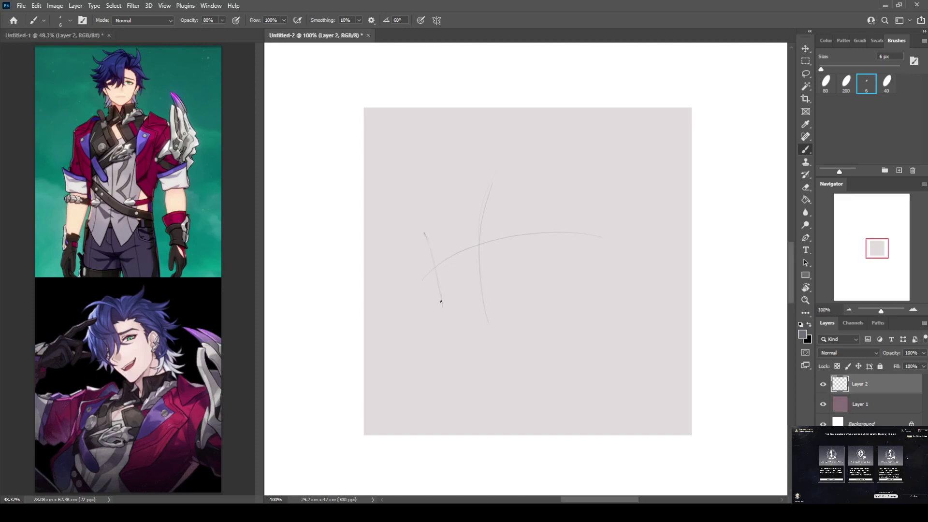
Step: Redraw the slanted forehead contour on the left side of the face, slightly further inward
key(ctrl+z)
key(e)
mouse_move(428, 232)
mouse_down()
mouse_move(445, 298)
mouse_move(448, 282)
mouse_up()
key(b)
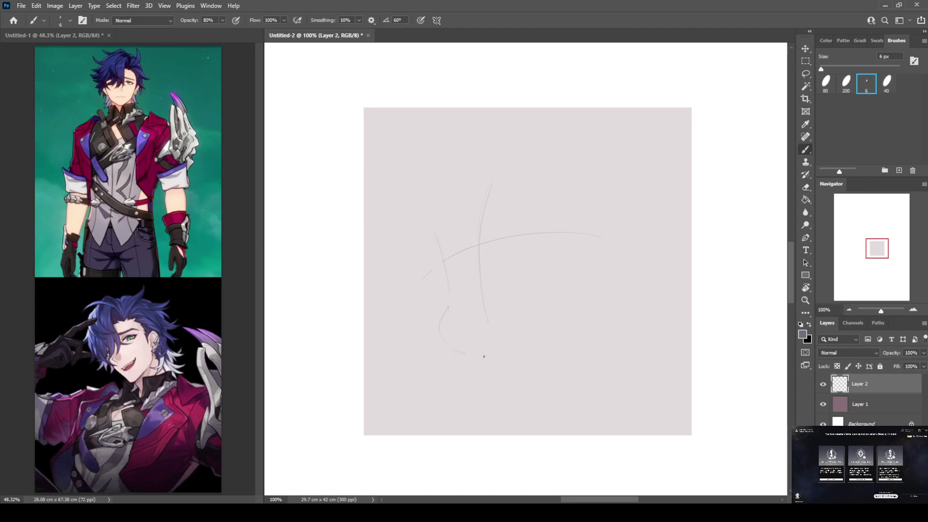
Step: Clean up the rounded cheek contour and sketch one long jaw curve sweeping up to the right
key(e)
mouse_move(443, 312)
mouse_down()
mouse_move(450, 346)
mouse_move(489, 360)
mouse_up()
key(b)
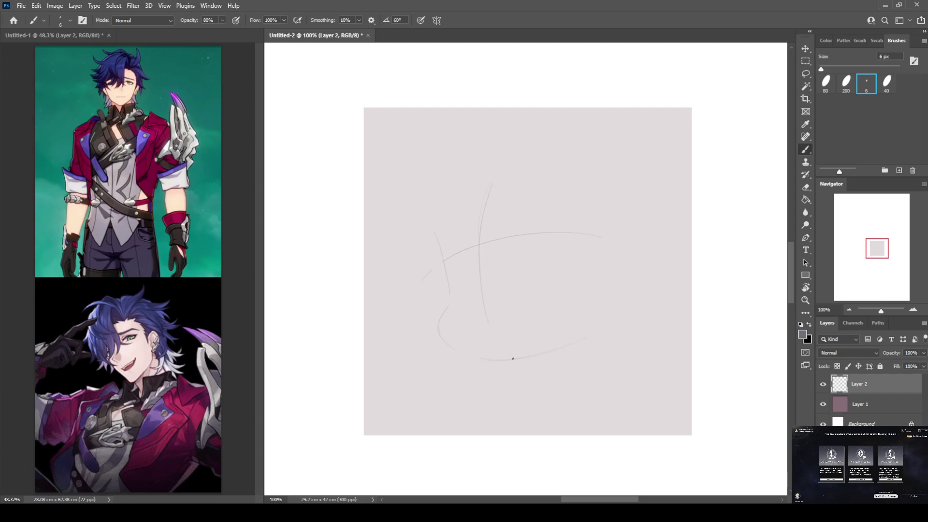
key(ctrl+z)
drag(541, 354, 638, 312)
Step: Replace the vertical guide with a straighter slanted one and rough in the upper eyelids of both eyes
key(e)
drag(484, 220, 482, 301)
drag(488, 187, 485, 312)
key(b)
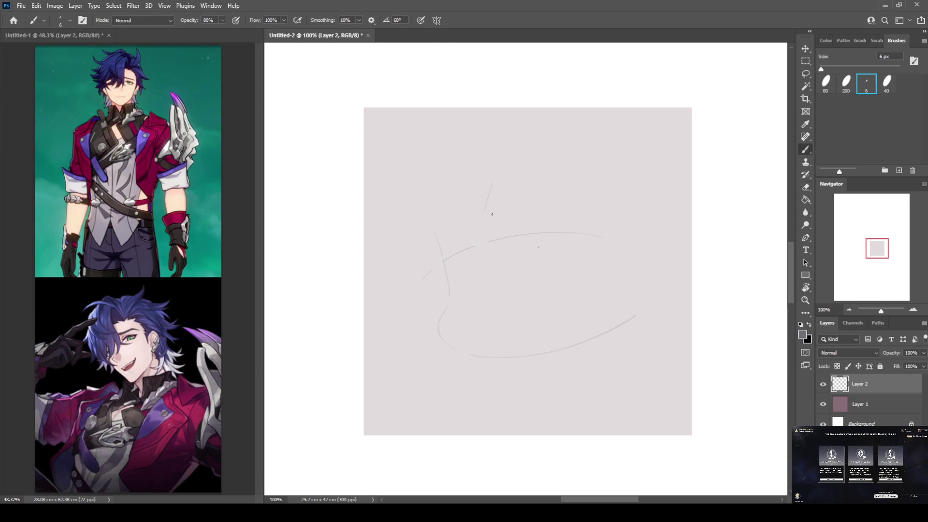
mouse_move(492, 214)
mouse_down()
mouse_move(503, 293)
mouse_move(487, 217)
mouse_move(501, 307)
mouse_up()
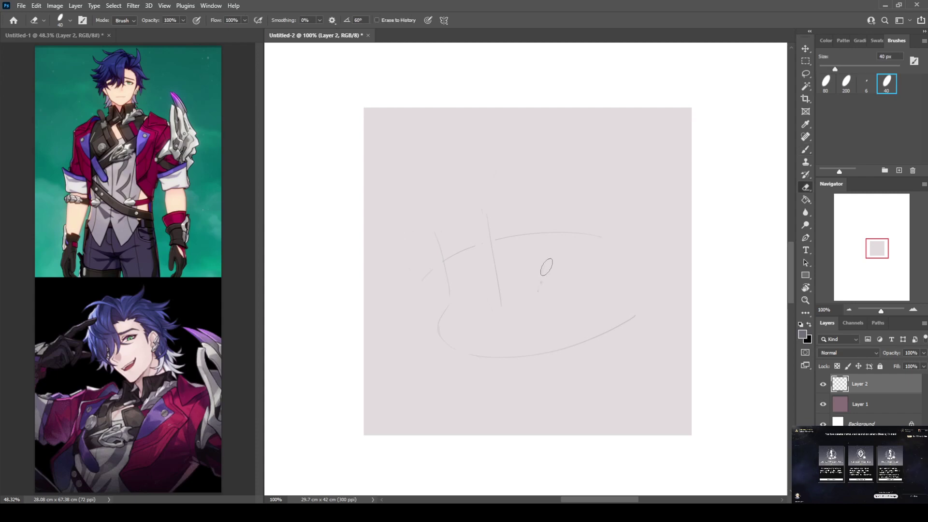
mouse_move(543, 276)
mouse_down()
mouse_move(617, 276)
mouse_move(545, 276)
mouse_move(574, 270)
mouse_up()
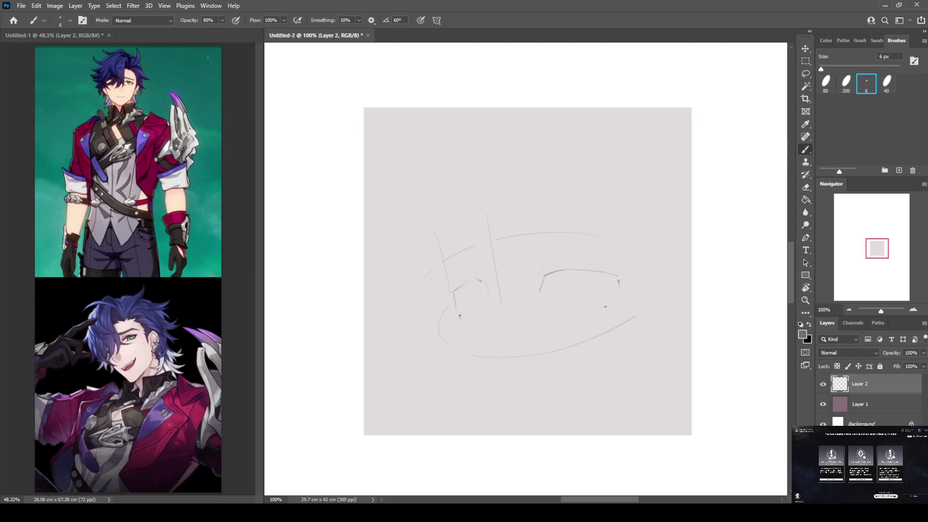
Step: Reinforce the forehead line and rounded cheek contour on the left side of the face with darker strokes
drag(443, 257, 447, 304)
key(ctrl+z)
drag(443, 262, 449, 306)
key(ctrl+z)
drag(437, 238, 456, 348)
key(ctrl+z)
drag(449, 304, 455, 347)
drag(448, 307, 455, 350)
drag(449, 304, 456, 347)
key(ctrl+z)
mouse_move(449, 305)
mouse_down()
mouse_move(438, 326)
mouse_move(456, 352)
mouse_up()
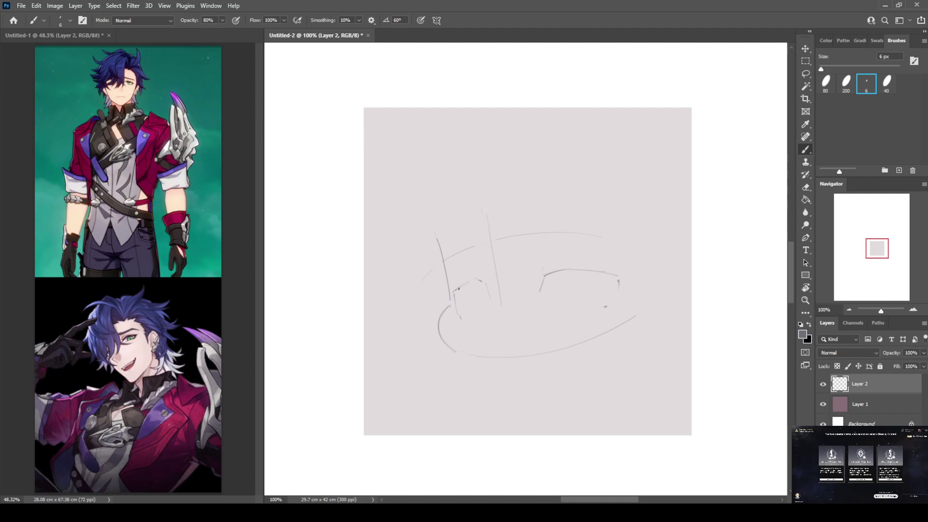
Step: Build up the upper lash lines with outer wings on both eyes and hatch the right eye's iris
mouse_move(540, 282)
mouse_down()
mouse_move(572, 264)
mouse_move(610, 271)
mouse_up()
drag(540, 279, 619, 276)
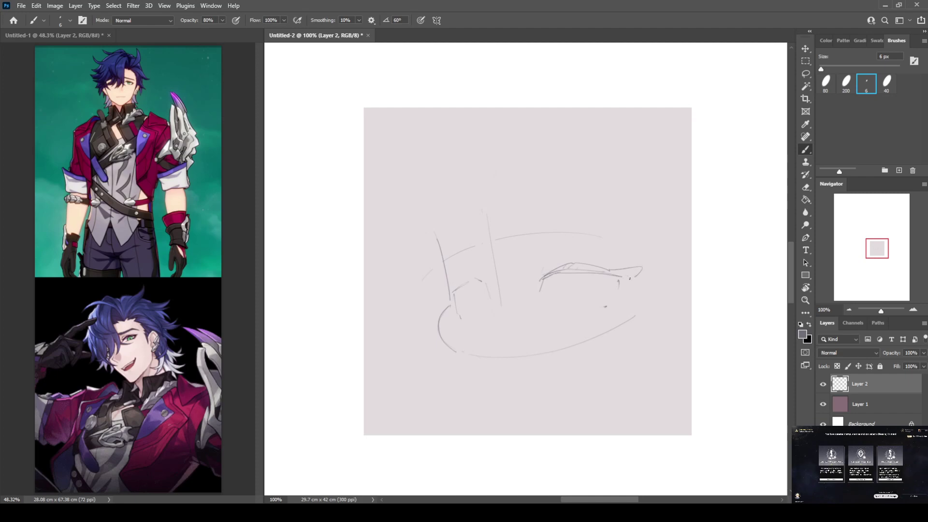
mouse_move(449, 291)
mouse_down()
mouse_move(476, 280)
mouse_move(457, 292)
mouse_up()
key(ctrl+z)
key(ctrl+z)
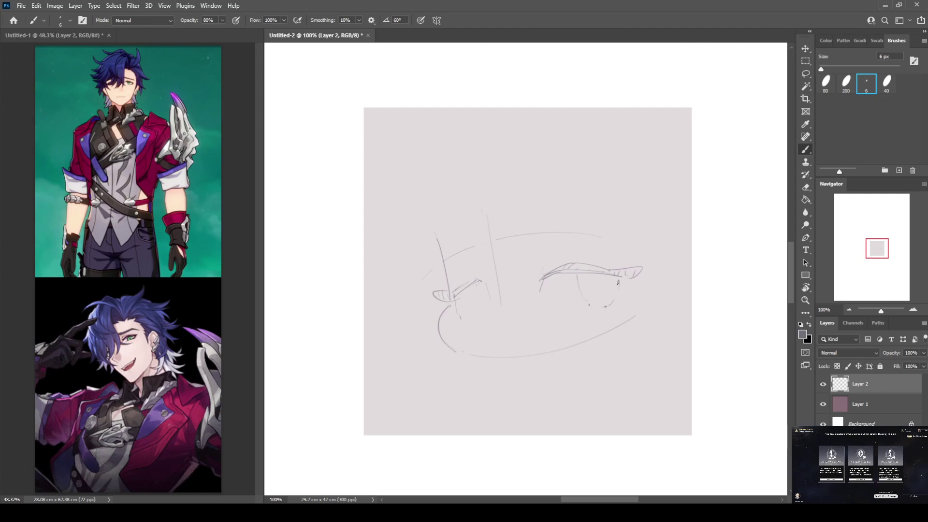
drag(606, 281, 596, 299)
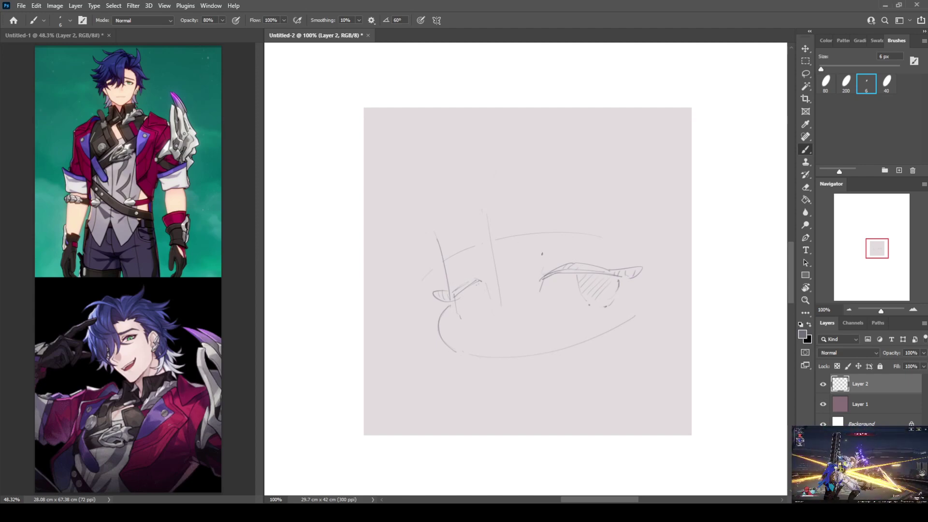
Step: Sketch a thick pointed eyebrow above each eye, with a small angular mark above the right eye's inner corner
drag(535, 246, 553, 251)
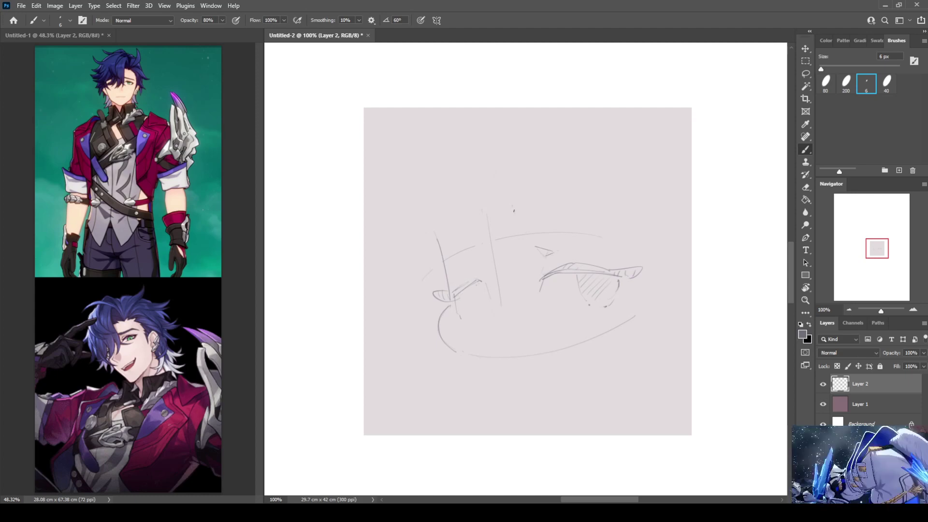
mouse_move(513, 208)
mouse_down()
mouse_move(532, 224)
mouse_move(579, 221)
mouse_move(593, 236)
mouse_up()
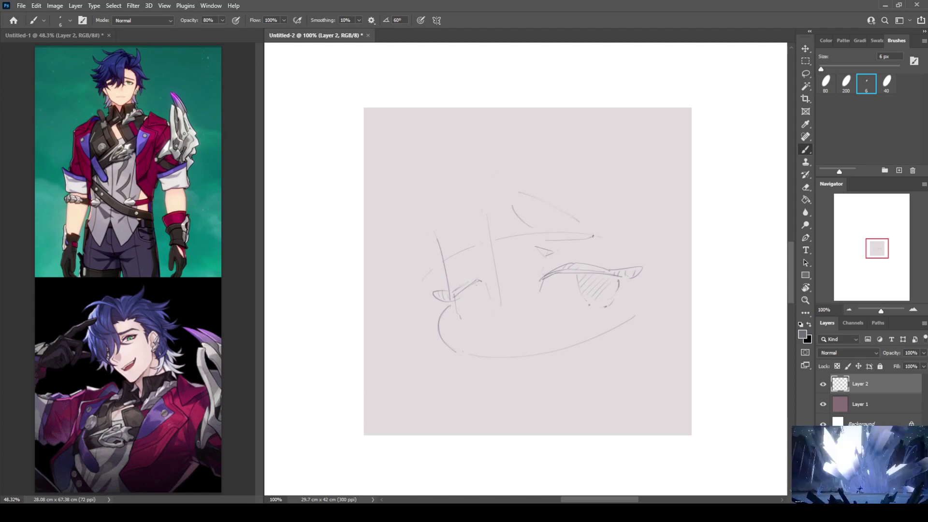
key(e)
drag(517, 193, 579, 223)
key(b)
drag(520, 195, 595, 238)
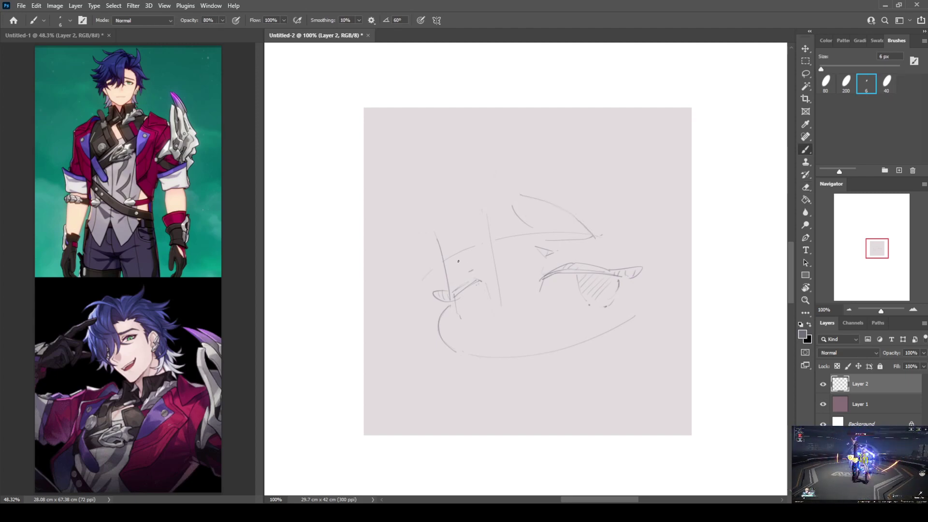
mouse_move(458, 262)
mouse_down()
mouse_move(474, 227)
mouse_move(487, 254)
mouse_move(460, 272)
mouse_move(486, 257)
mouse_up()
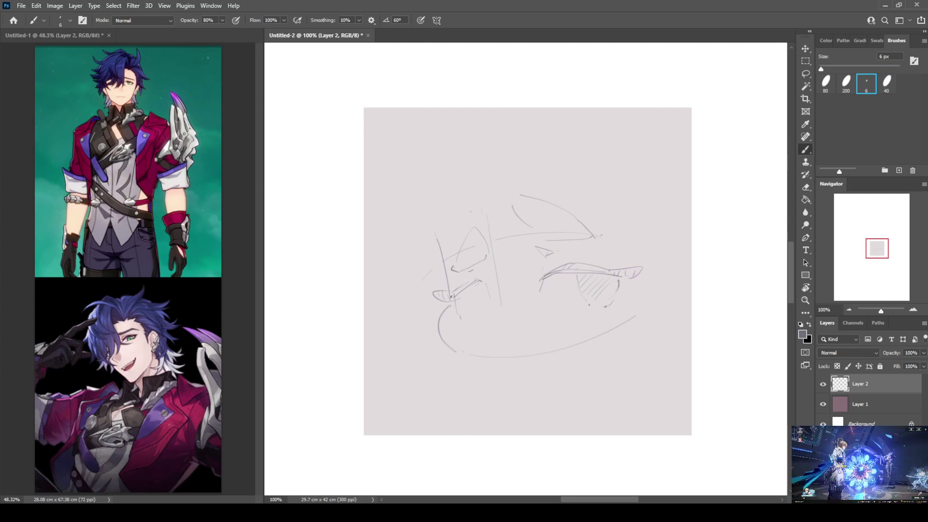
Step: Shade the left eye's lid area and sketch small curled marks beneath the outer corner of the right eye
mouse_move(456, 297)
mouse_down()
mouse_move(483, 276)
mouse_move(494, 306)
mouse_move(473, 294)
mouse_move(479, 316)
mouse_move(494, 295)
mouse_move(483, 296)
mouse_move(478, 314)
mouse_up()
key(e)
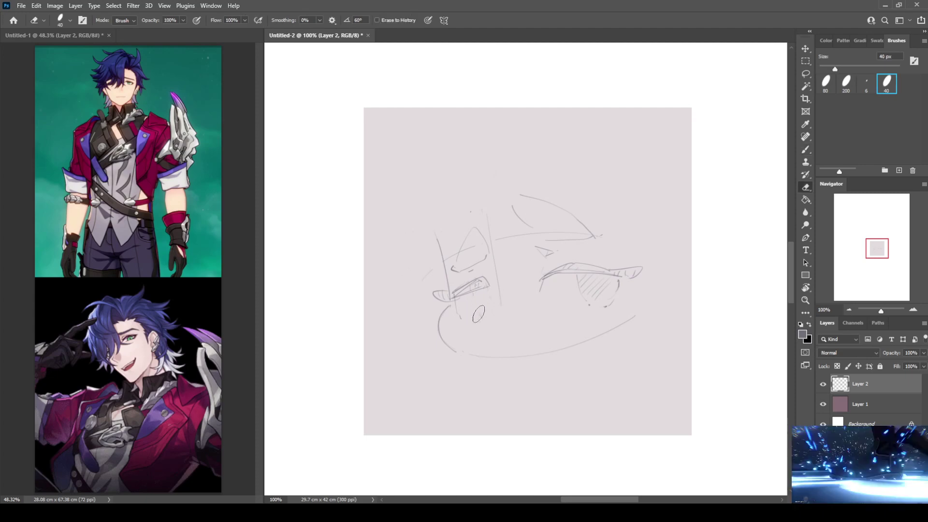
key(b)
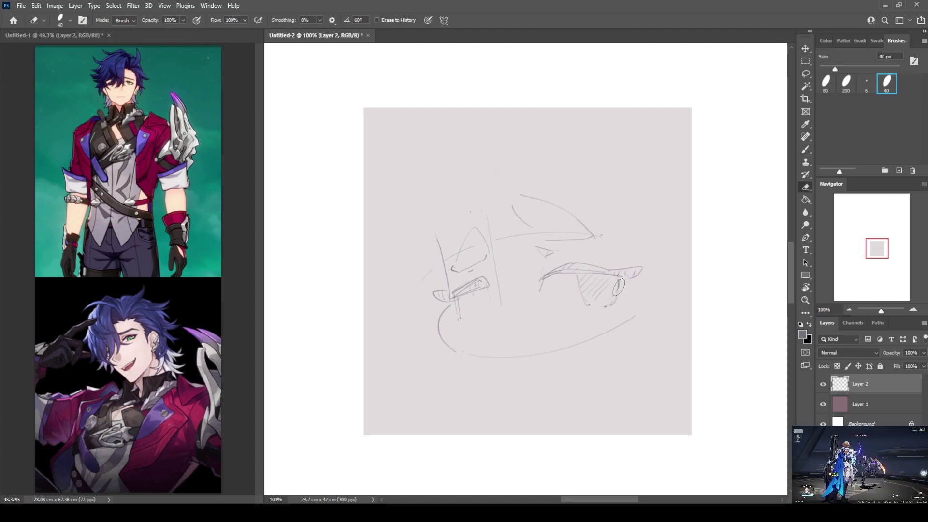
drag(618, 278, 620, 305)
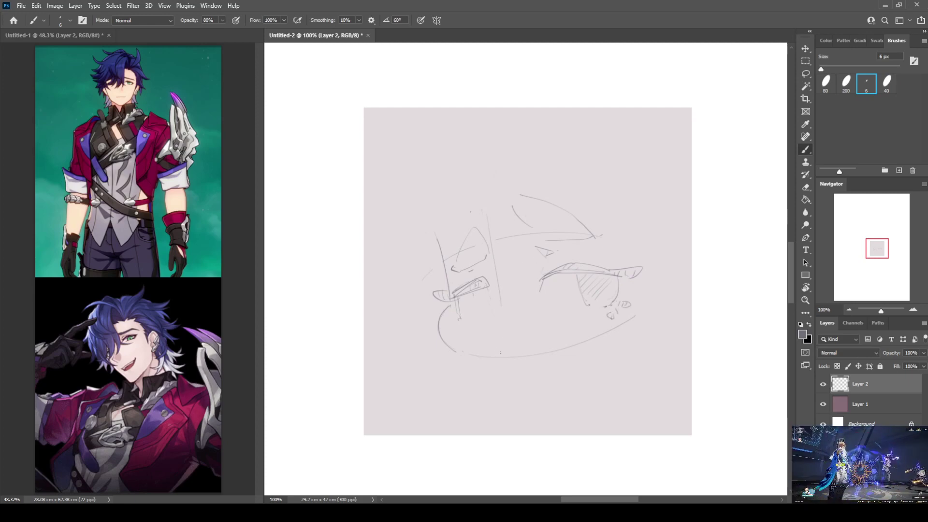
Step: Place a small nose mark and rough out a smirking mouth just above the jaw curve, erasing and redrawing its lines
drag(501, 343, 504, 343)
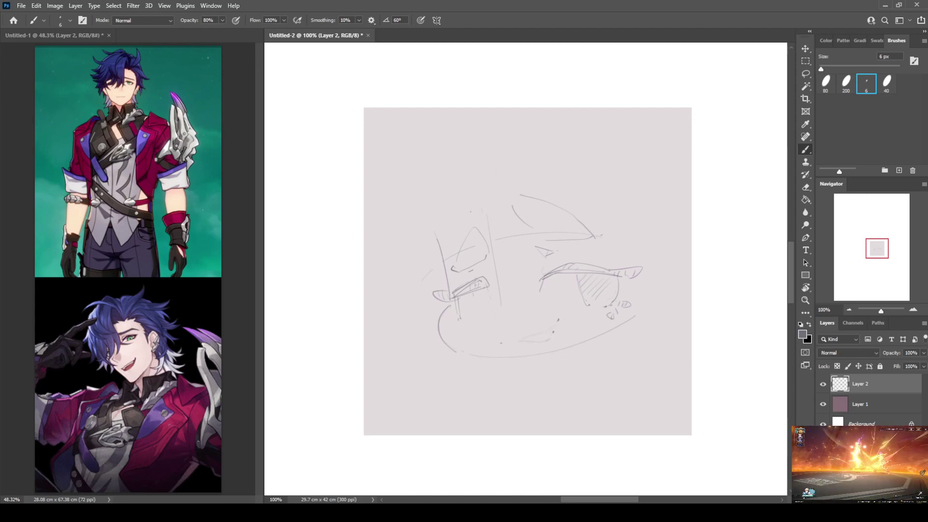
key(e)
mouse_move(525, 334)
mouse_down()
mouse_move(506, 341)
mouse_move(536, 343)
mouse_move(499, 343)
mouse_move(522, 343)
mouse_move(557, 319)
mouse_move(554, 339)
mouse_move(505, 347)
mouse_move(516, 353)
mouse_move(557, 334)
mouse_move(499, 342)
mouse_move(559, 341)
mouse_up()
key(b)
key(e)
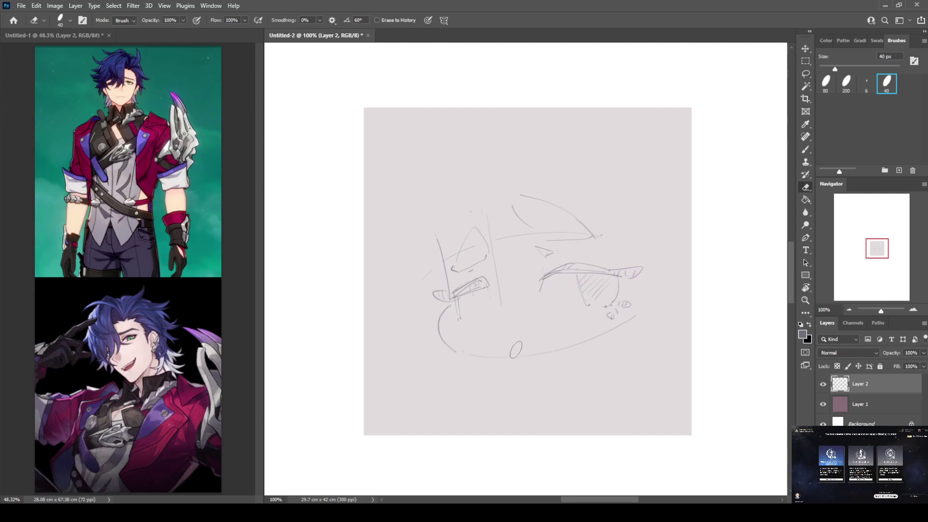
key(b)
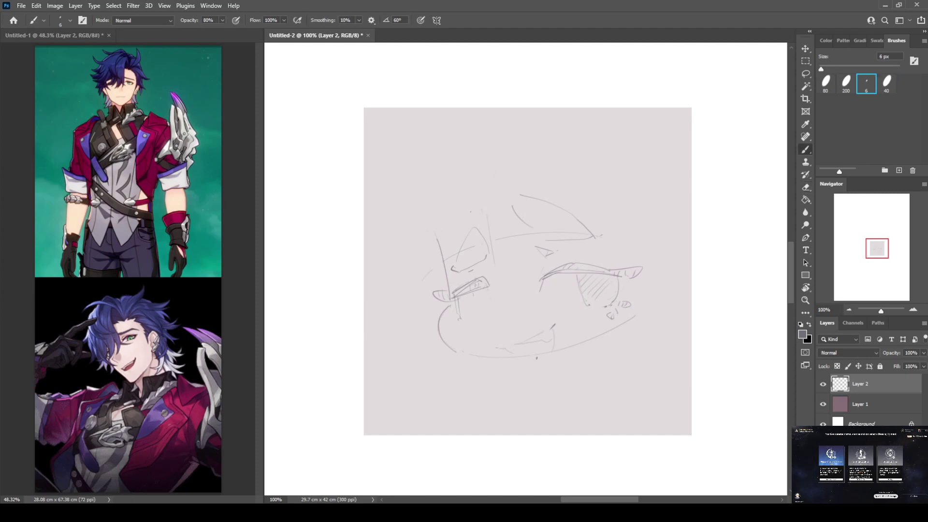
Step: Sketch the two neck lines with a hatched shadow under the chin and tidy the line below the left eye
drag(536, 368, 533, 378)
mouse_move(568, 349)
mouse_down()
mouse_move(571, 372)
mouse_move(541, 366)
mouse_up()
key(e)
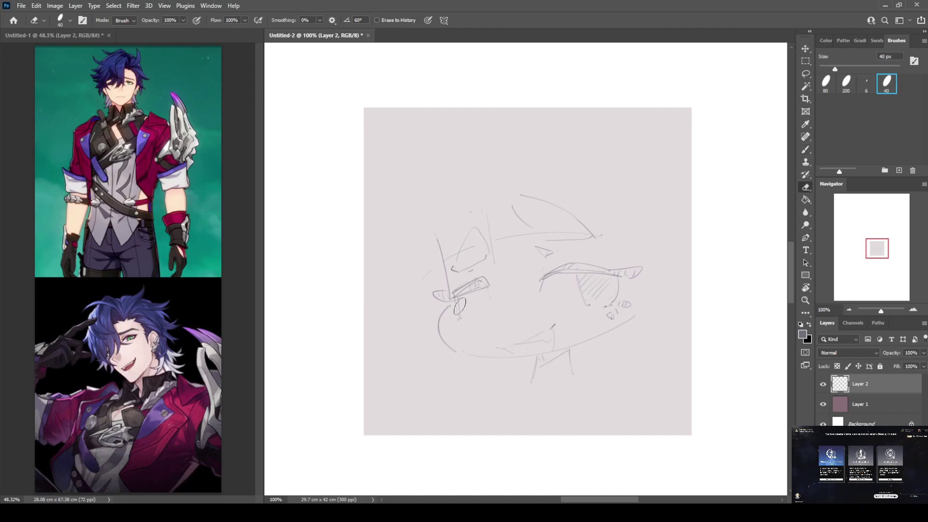
key(b)
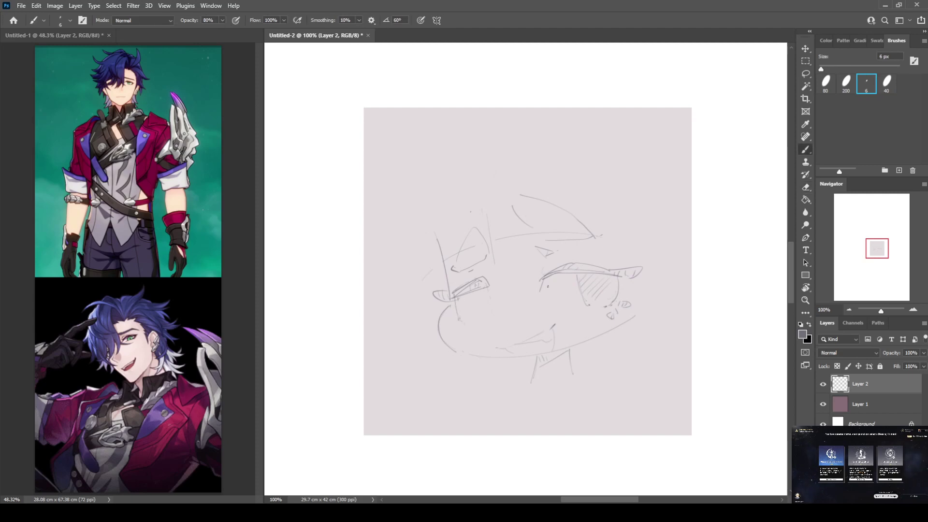
Step: Darken and thicken the right eye's upper lash line and rework its iris outline
mouse_move(543, 281)
mouse_down()
mouse_move(575, 272)
mouse_move(628, 278)
mouse_up()
mouse_move(552, 272)
mouse_down()
mouse_move(573, 263)
mouse_move(614, 275)
mouse_up()
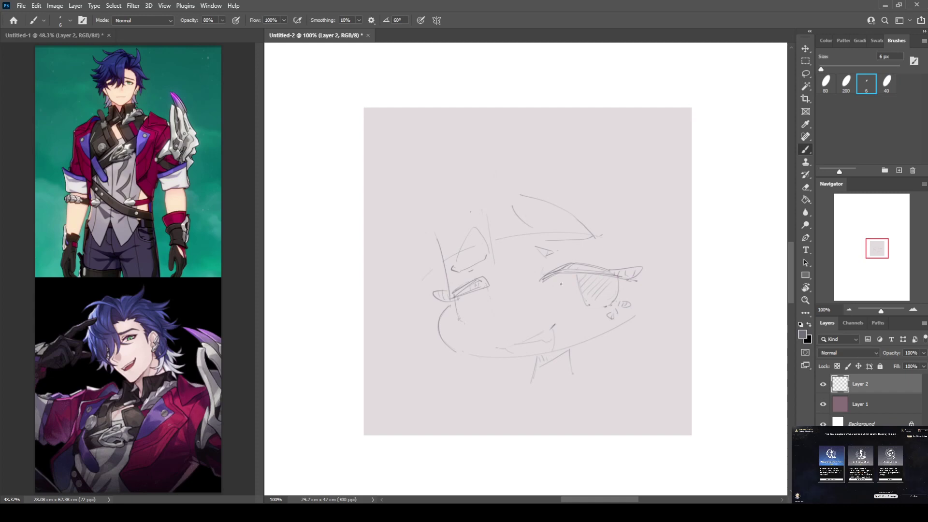
drag(578, 279, 587, 303)
key(ctrl+z)
Step: Reinforce the right eyebrow's outline and add an eyelid crease between the eyebrow and the eye
mouse_move(515, 196)
mouse_down()
mouse_move(532, 237)
mouse_move(553, 240)
mouse_move(574, 214)
mouse_move(592, 237)
mouse_up()
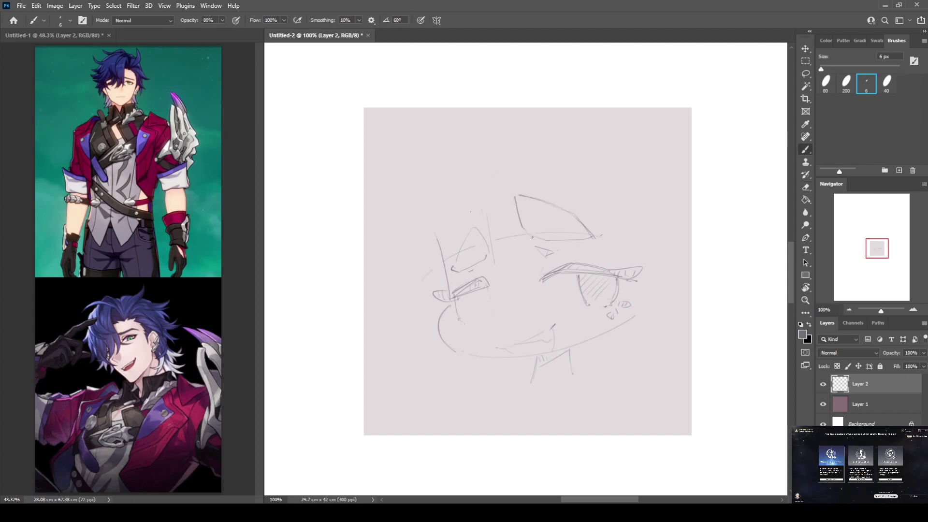
mouse_move(526, 227)
mouse_down()
mouse_move(547, 240)
mouse_move(602, 239)
mouse_up()
mouse_move(543, 249)
mouse_down()
mouse_move(619, 252)
mouse_move(569, 254)
mouse_move(593, 259)
mouse_move(612, 264)
mouse_up()
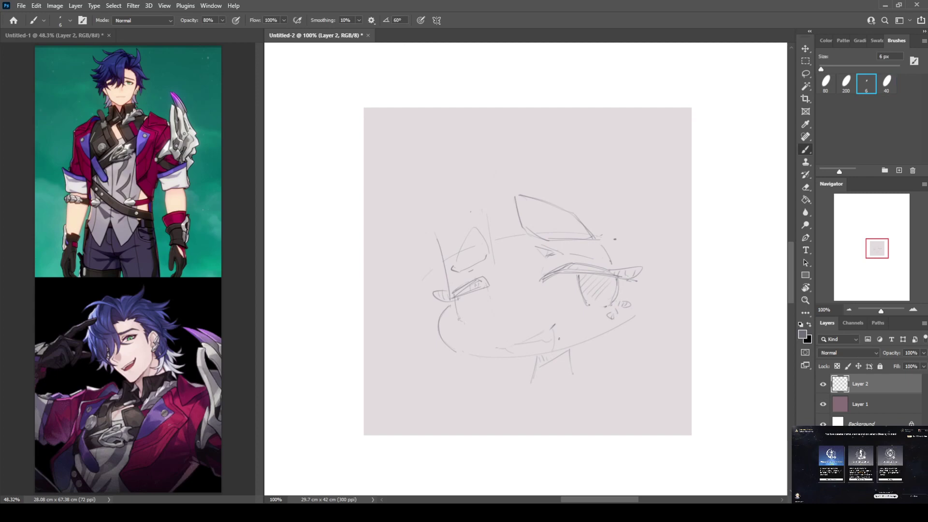
Step: Erase the smirking mouth and redraw it as a wide open mouth resting on the jaw curve
key(e)
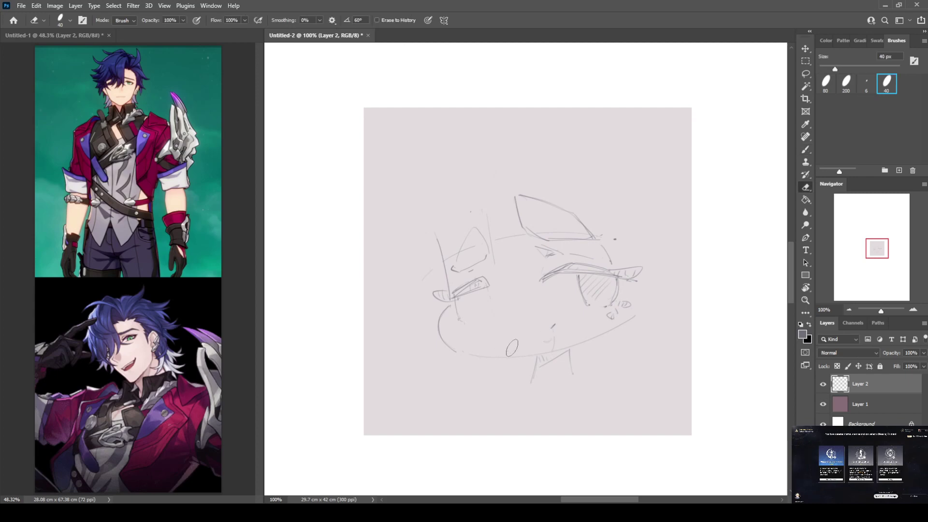
key(b)
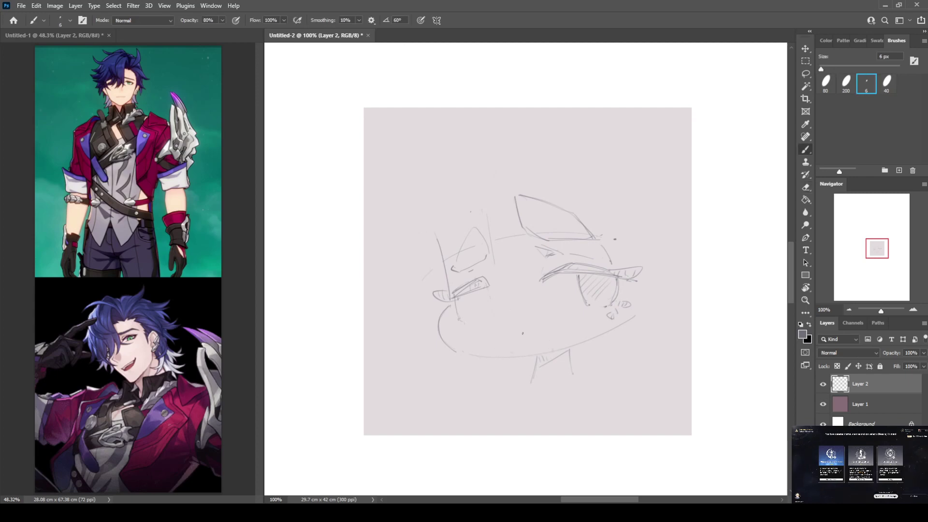
key(e)
key(b)
drag(498, 333, 504, 334)
key(b)
mouse_move(511, 335)
mouse_down()
mouse_move(525, 351)
mouse_move(551, 352)
mouse_up()
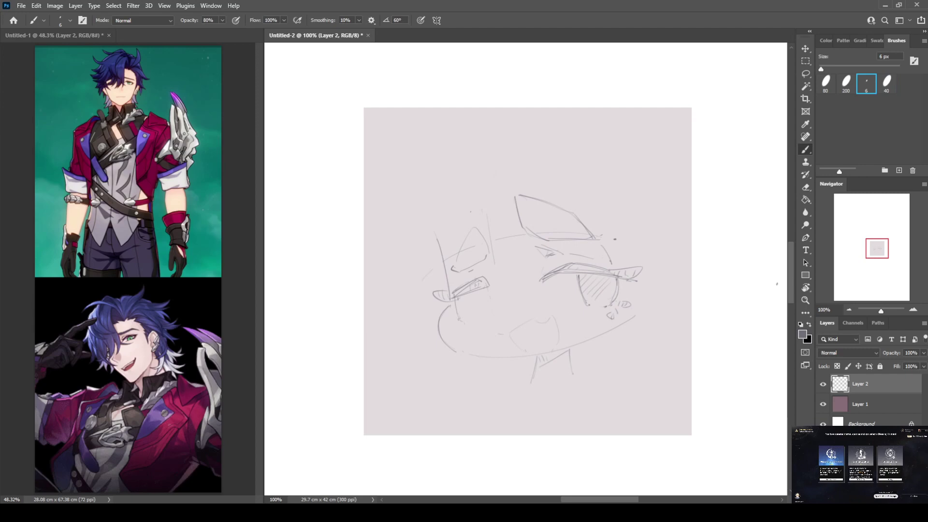
Step: Lower the face sketch layer's opacity to 62% and add a new layer above it
click(922, 353)
click(908, 366)
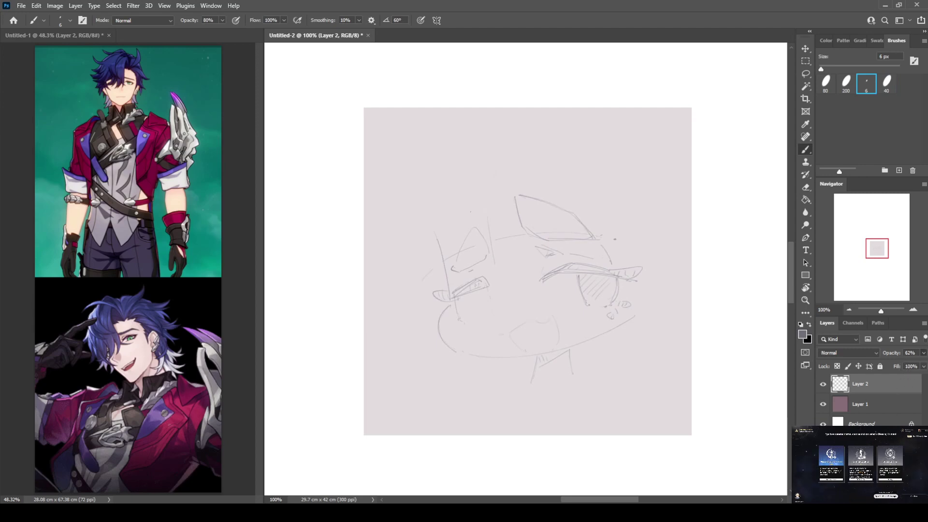
click(898, 498)
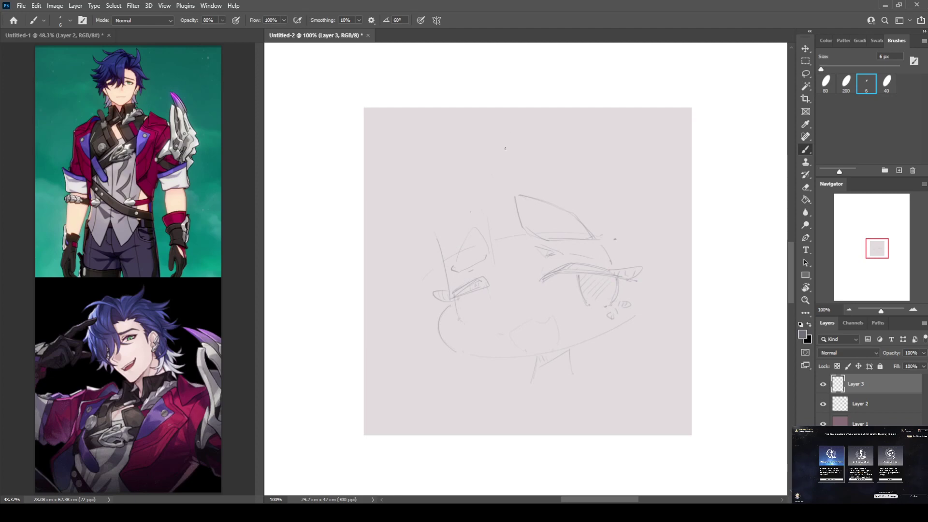
Step: Sketch the long pointed bangs over the forehead and the first hair locks and tuft on the left side of the face
drag(487, 183, 532, 307)
drag(535, 158, 558, 261)
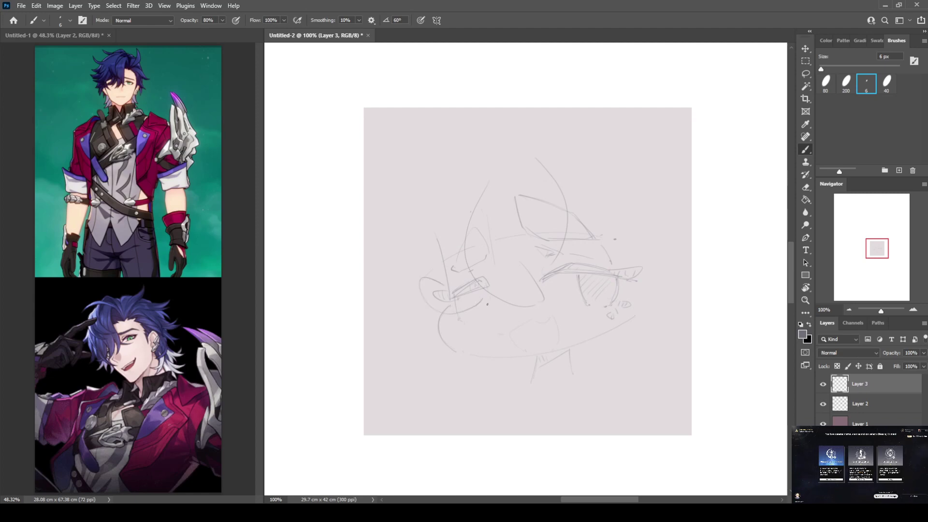
mouse_move(469, 305)
mouse_down()
mouse_move(489, 321)
mouse_move(505, 302)
mouse_move(482, 322)
mouse_up()
key(ctrl+z)
mouse_move(439, 292)
mouse_down()
mouse_move(406, 277)
mouse_move(447, 323)
mouse_move(472, 312)
mouse_up()
drag(427, 207, 434, 247)
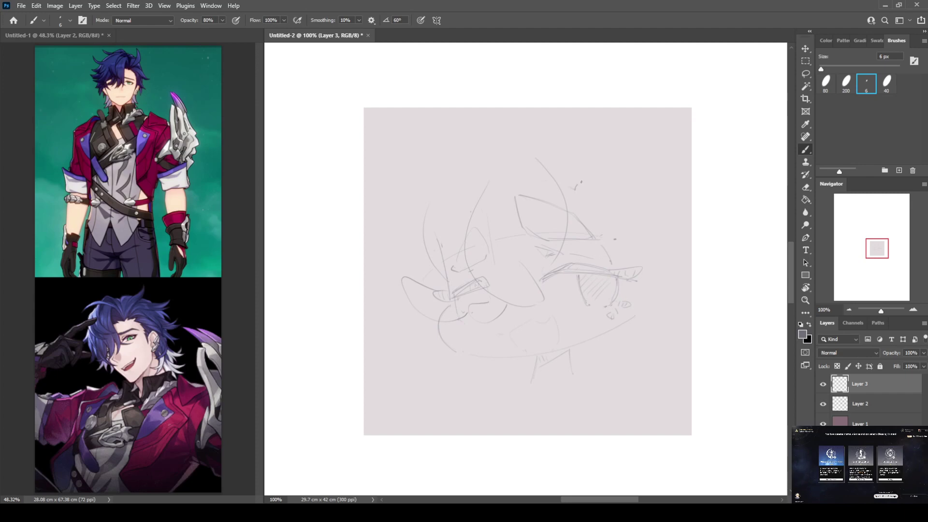
Step: Sketch a small curl above the right eyebrow, a curved hair lock beside it and the ear at the face's right edge
drag(576, 187, 596, 193)
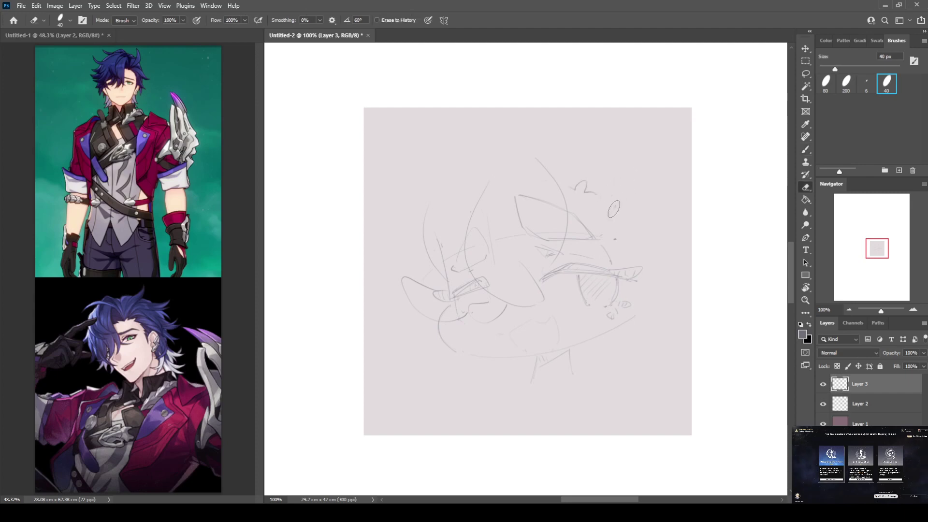
mouse_move(612, 200)
mouse_down()
mouse_move(616, 218)
mouse_move(622, 199)
mouse_move(650, 254)
mouse_up()
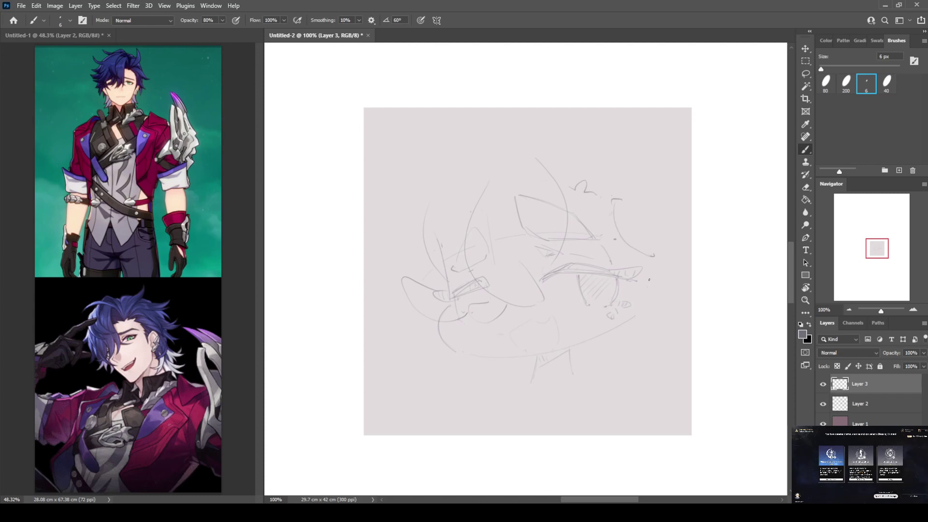
mouse_move(648, 279)
mouse_down()
mouse_move(665, 312)
mouse_move(656, 310)
mouse_move(678, 294)
mouse_move(648, 313)
mouse_move(667, 309)
mouse_up()
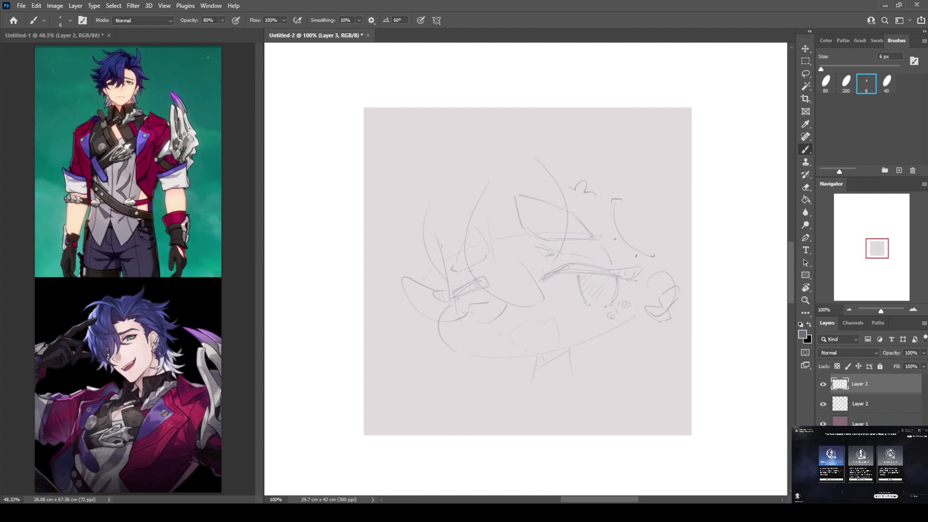
Step: Sketch the outer hair contour above the right ear, with two pointed tufts along its edge
drag(636, 256, 673, 273)
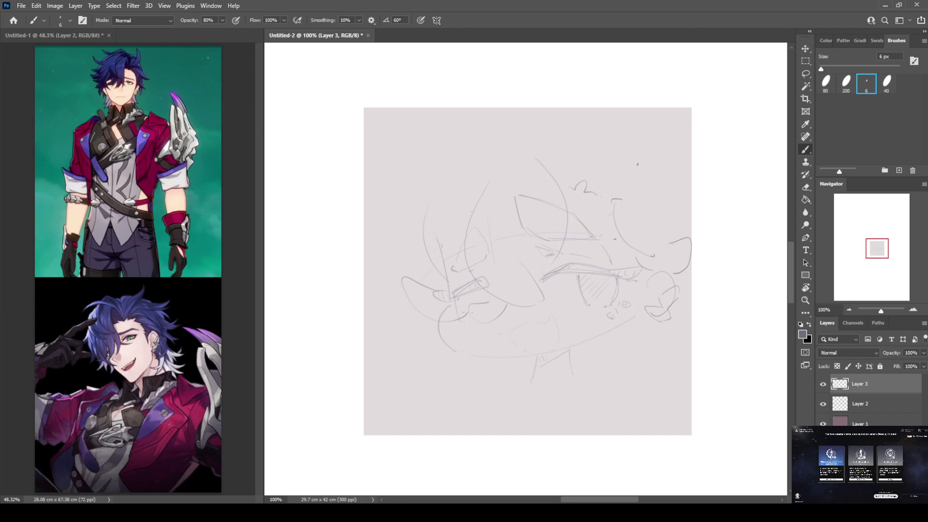
drag(642, 163, 667, 223)
key(e)
mouse_move(643, 156)
mouse_down()
mouse_move(663, 225)
mouse_move(666, 206)
mouse_move(689, 221)
mouse_up()
key(b)
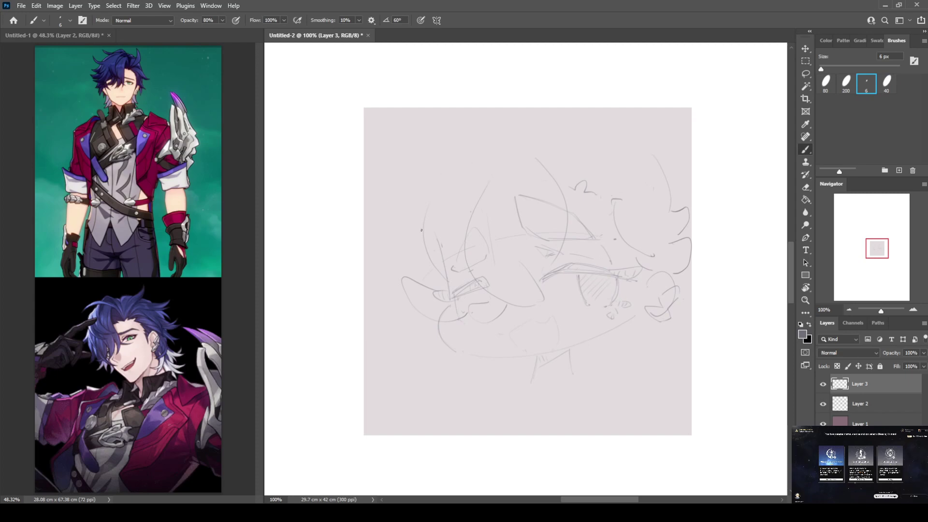
Step: Sketch hair tufts at several heights along the left side of the head and extend the left hair contour upward
mouse_move(390, 221)
mouse_down()
mouse_move(401, 245)
mouse_move(425, 252)
mouse_up()
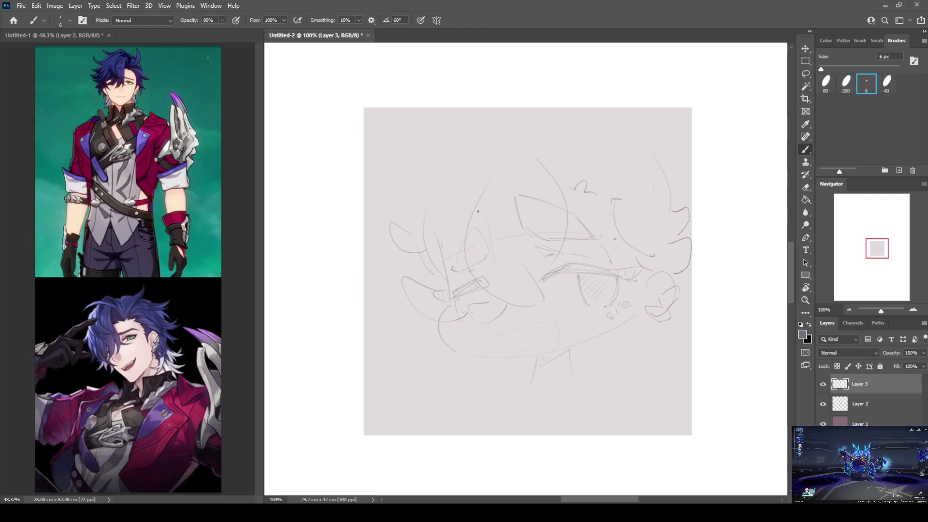
drag(437, 181, 424, 207)
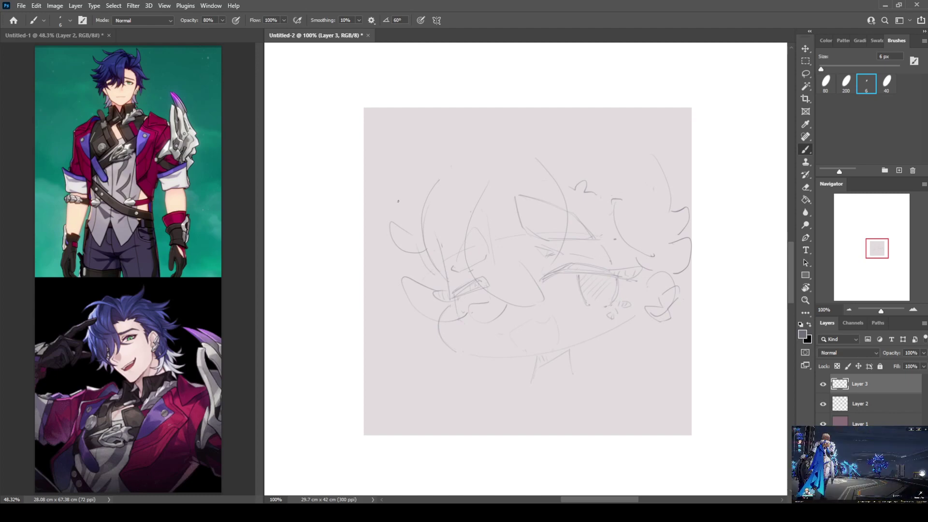
drag(419, 316, 410, 335)
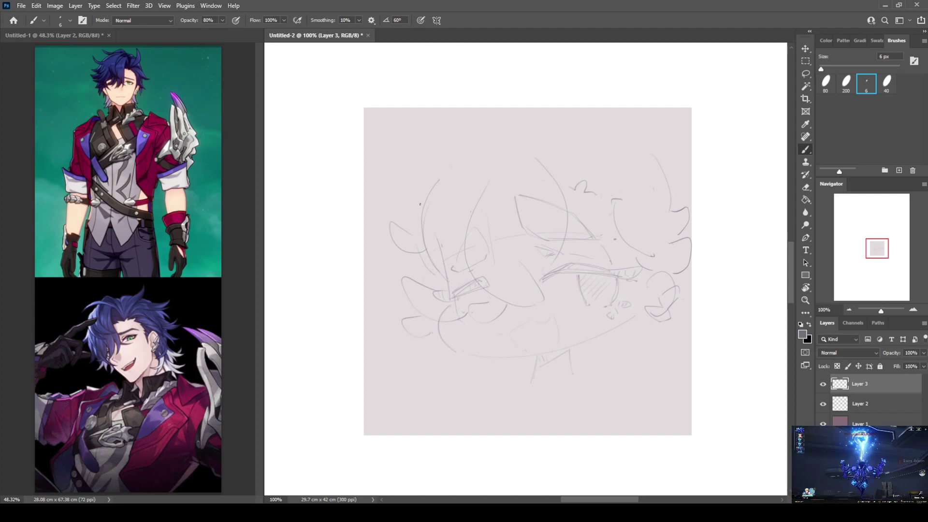
mouse_move(422, 175)
mouse_down()
mouse_move(400, 188)
mouse_move(429, 194)
mouse_up()
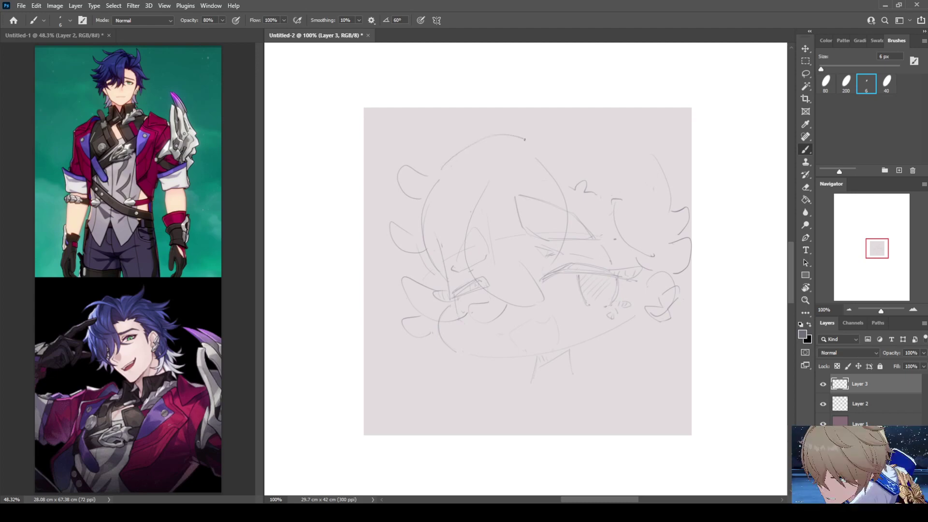
mouse_move(449, 167)
mouse_down()
mouse_move(491, 130)
mouse_move(536, 130)
mouse_up()
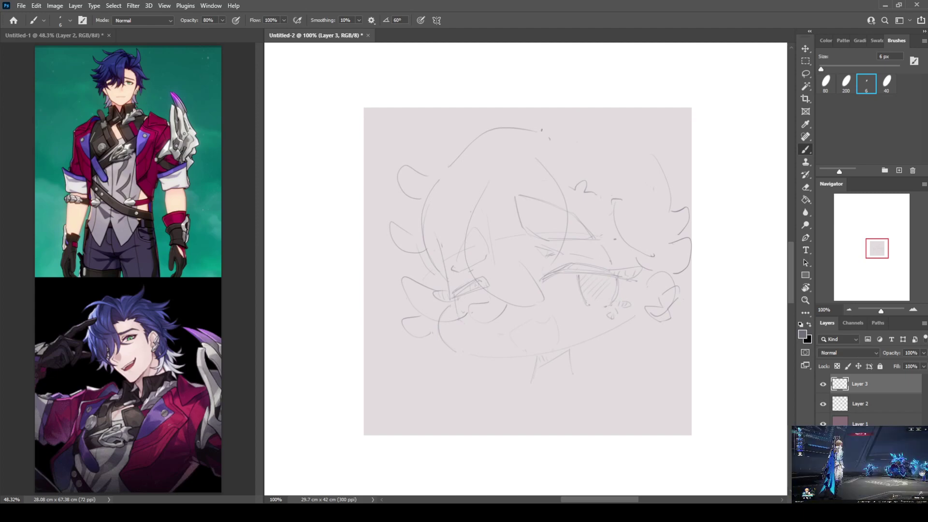
key(e)
mouse_move(478, 145)
mouse_down()
mouse_move(538, 132)
mouse_move(470, 149)
mouse_move(453, 163)
mouse_move(491, 133)
mouse_move(564, 139)
mouse_up()
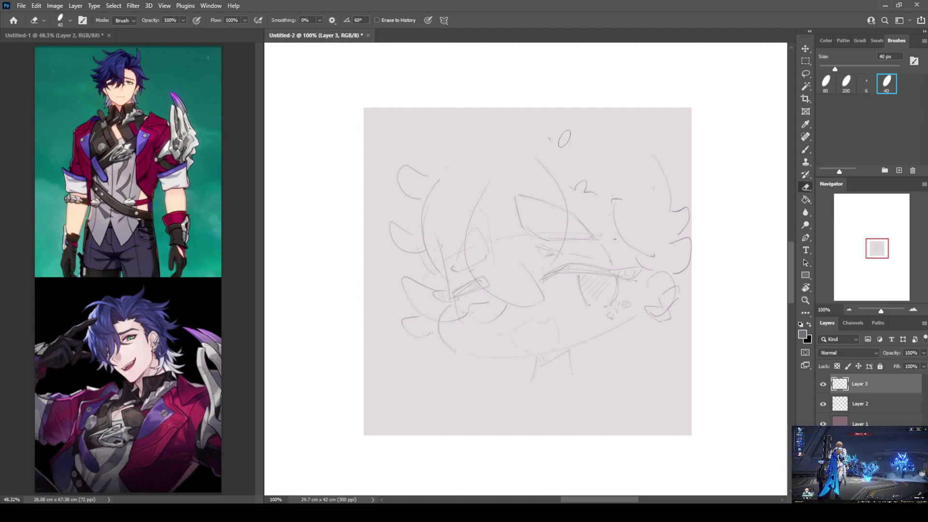
Step: Sketch a high rounded crown over the head, with a second arc ending in a tuft at the upper right
key(b)
mouse_move(461, 155)
mouse_down()
mouse_move(518, 119)
mouse_move(588, 135)
mouse_move(625, 131)
mouse_move(602, 138)
mouse_move(648, 145)
mouse_up()
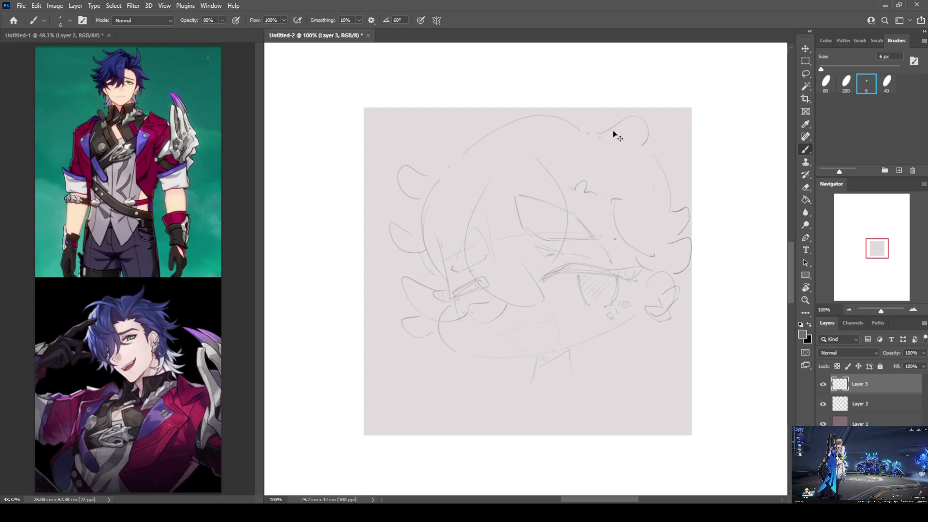
key(ctrl+z)
mouse_move(587, 129)
mouse_down()
mouse_move(667, 133)
mouse_move(653, 166)
mouse_up()
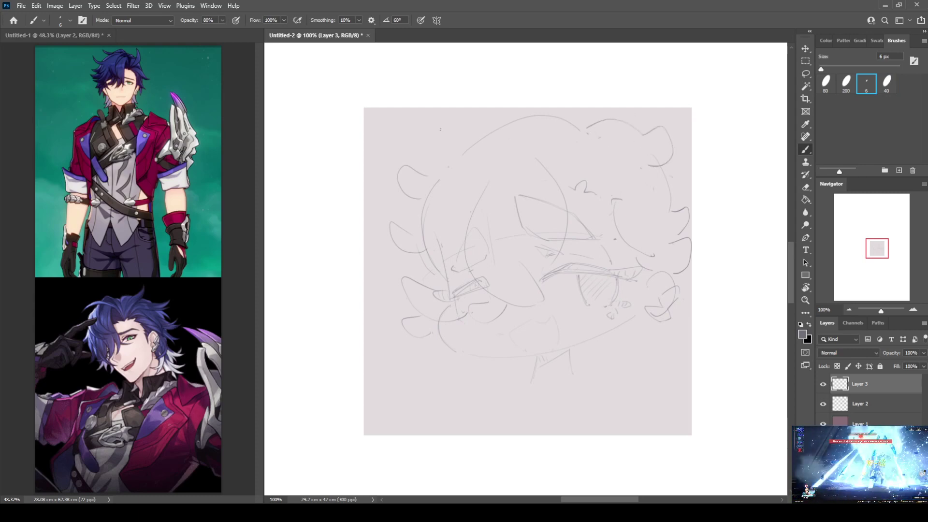
Step: Sketch a rounded tuft at the upper left of the head and rework the crown contour running down beneath it
mouse_move(480, 133)
mouse_down()
mouse_move(447, 128)
mouse_move(464, 151)
mouse_move(444, 128)
mouse_move(489, 131)
mouse_move(451, 127)
mouse_move(452, 158)
mouse_up()
key(e)
key(b)
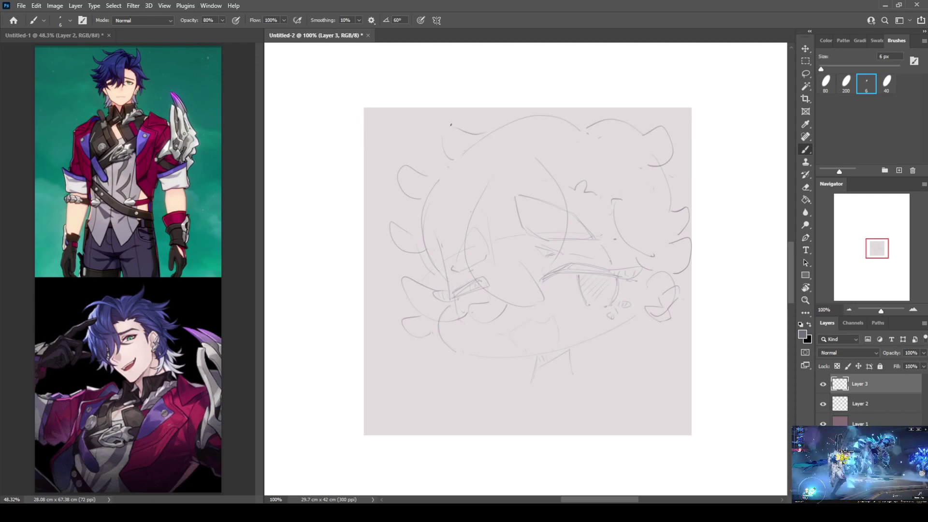
mouse_move(450, 124)
mouse_down()
mouse_move(455, 163)
mouse_move(444, 136)
mouse_up()
key(ctrl+z)
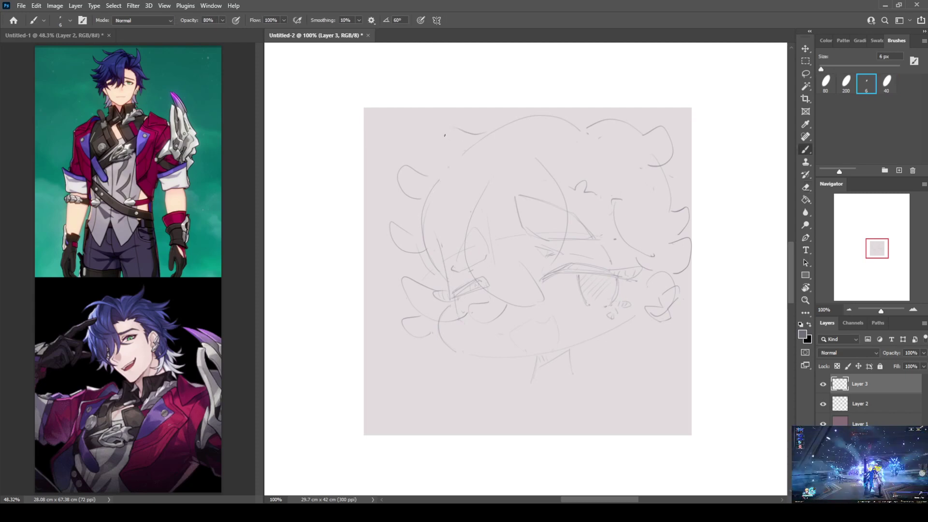
key(e)
mouse_move(440, 180)
mouse_down()
mouse_move(430, 194)
mouse_move(480, 142)
mouse_up()
key(b)
key(e)
key(b)
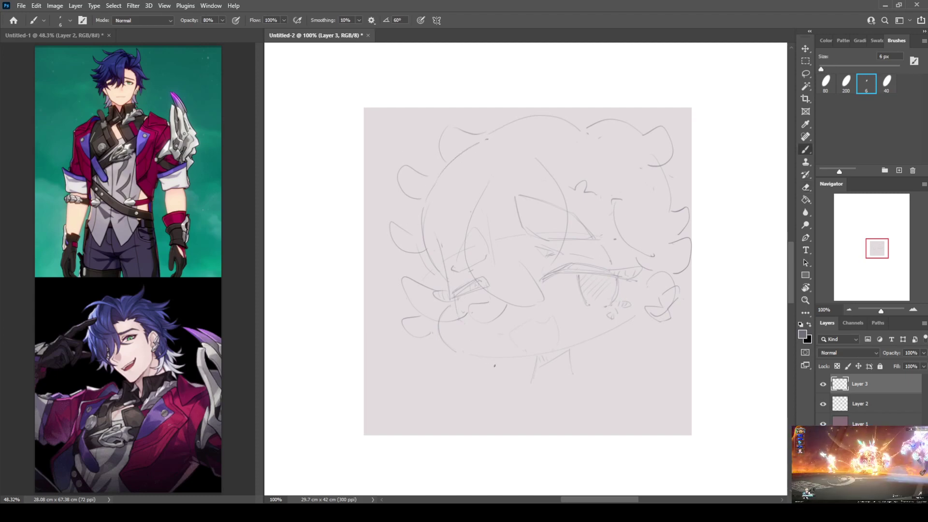
Step: Erase the left hair contour and redraw it as a smoother, wider curve running from the crown to the left eye
key(e)
mouse_move(435, 182)
mouse_down()
mouse_move(424, 221)
mouse_move(437, 269)
mouse_up()
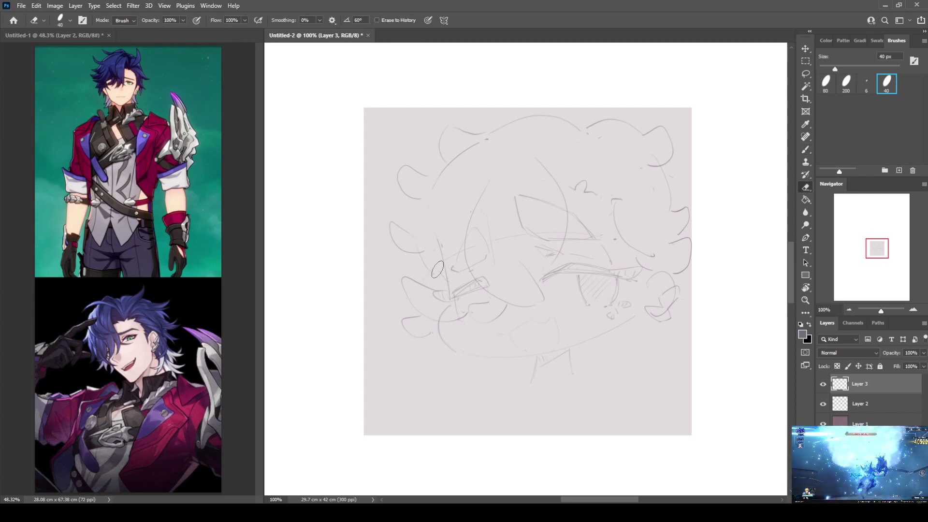
key(b)
key(e)
key(b)
drag(424, 198, 420, 220)
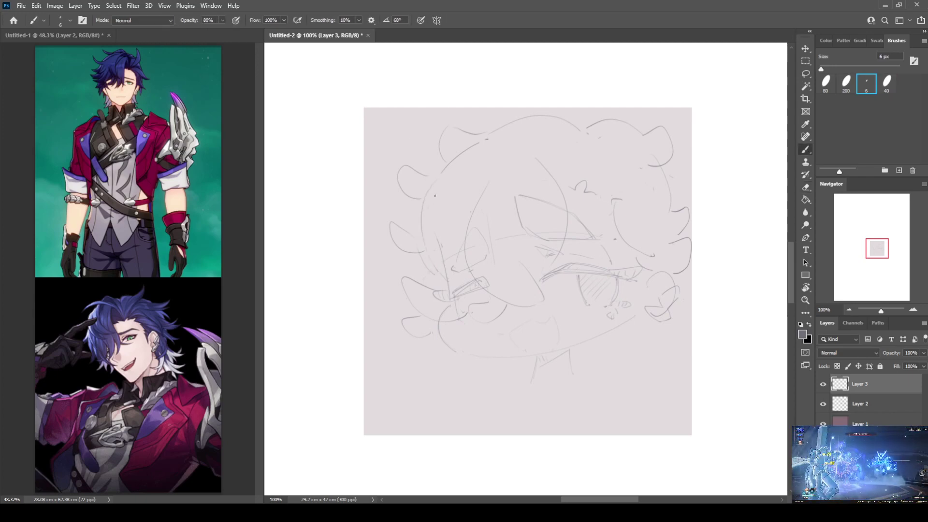
drag(432, 183, 425, 264)
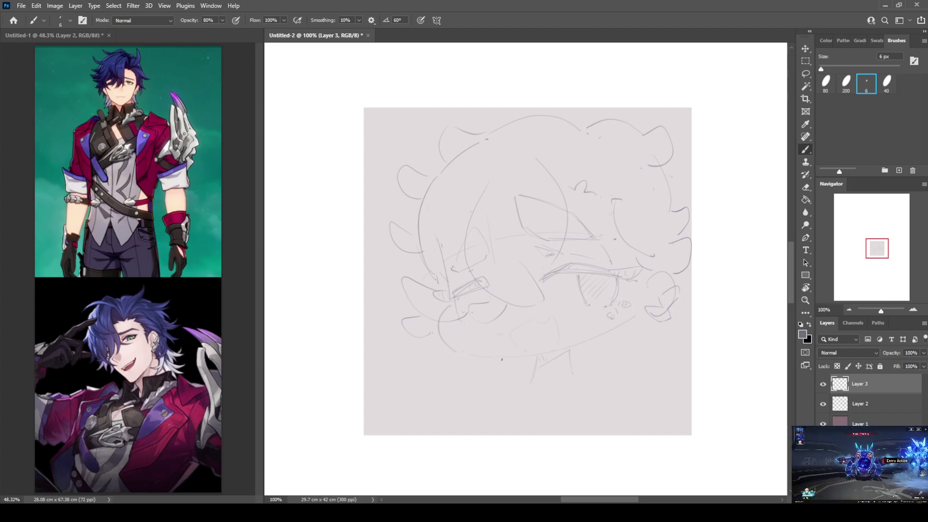
Step: Sketch a small hair tip under the chin and a curved lock below the right side of the jaw
mouse_move(490, 362)
mouse_down()
mouse_move(503, 373)
mouse_move(520, 371)
mouse_up()
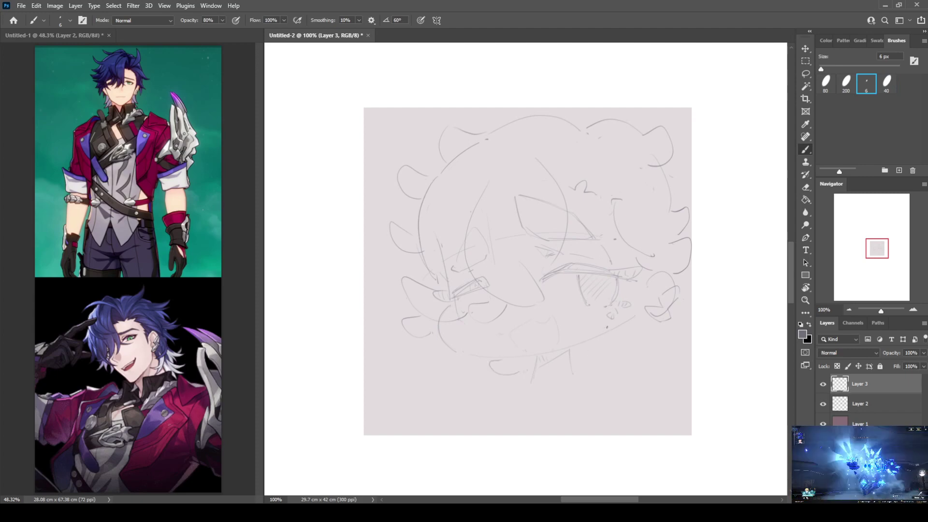
drag(637, 321, 615, 339)
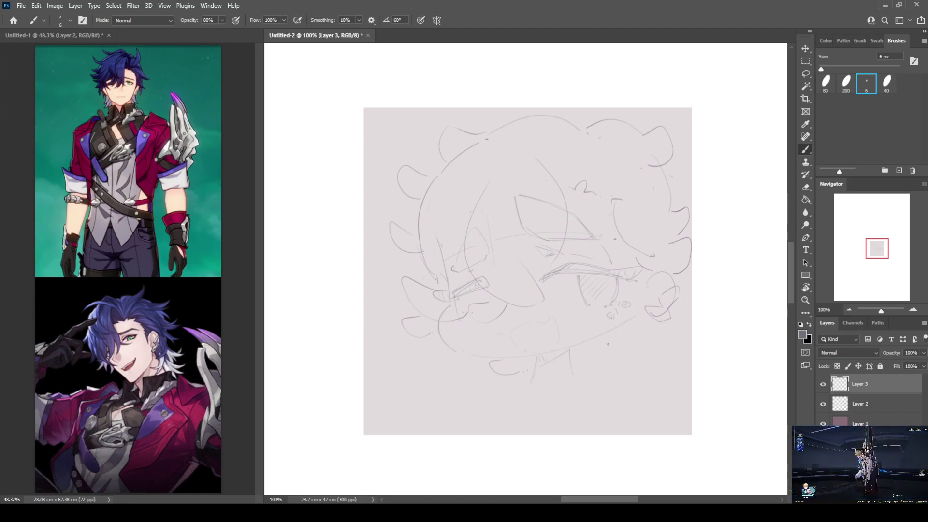
key(ctrl+z)
drag(638, 318, 625, 335)
drag(613, 342, 621, 351)
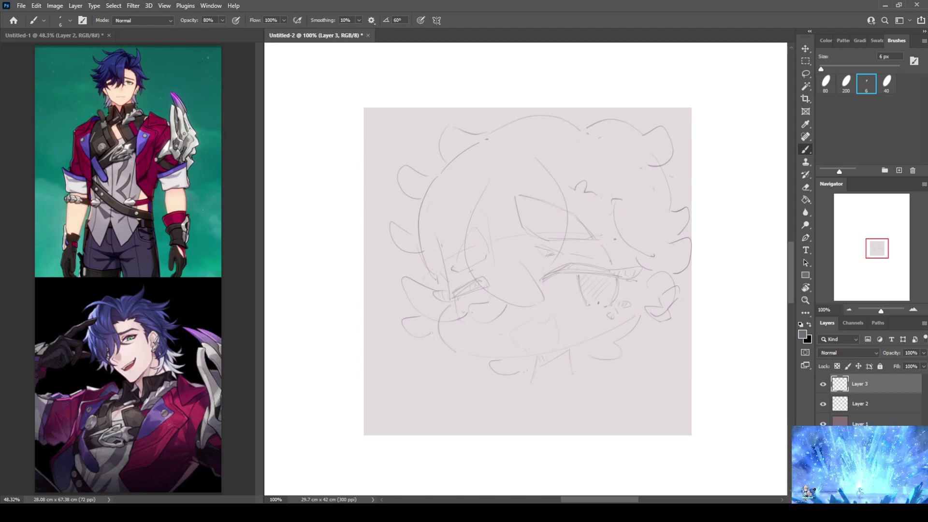
Step: Sketch the angular collar pieces around the neck, with folded shapes on both sides and a ruffle between them
mouse_move(575, 346)
mouse_down()
mouse_move(556, 365)
mouse_move(559, 374)
mouse_move(569, 365)
mouse_move(591, 383)
mouse_up()
drag(586, 350, 606, 377)
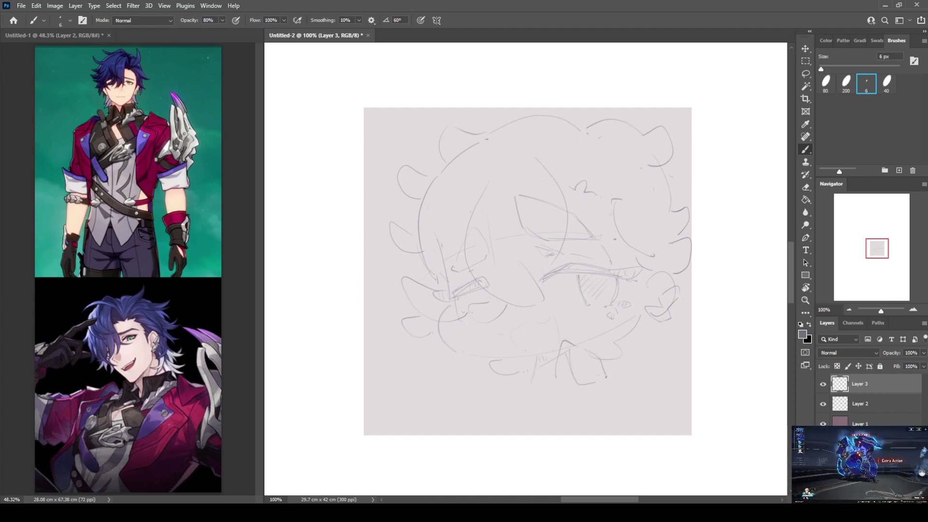
key(e)
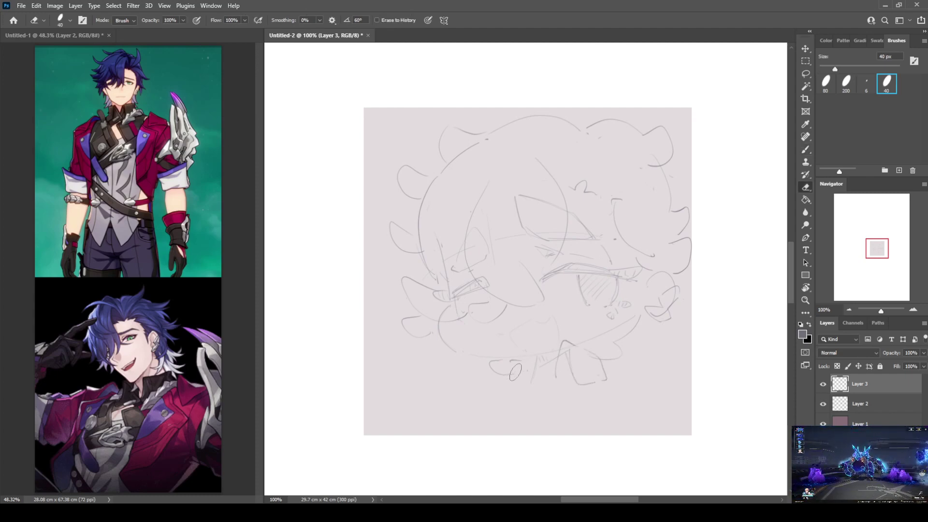
key(b)
drag(518, 371, 524, 385)
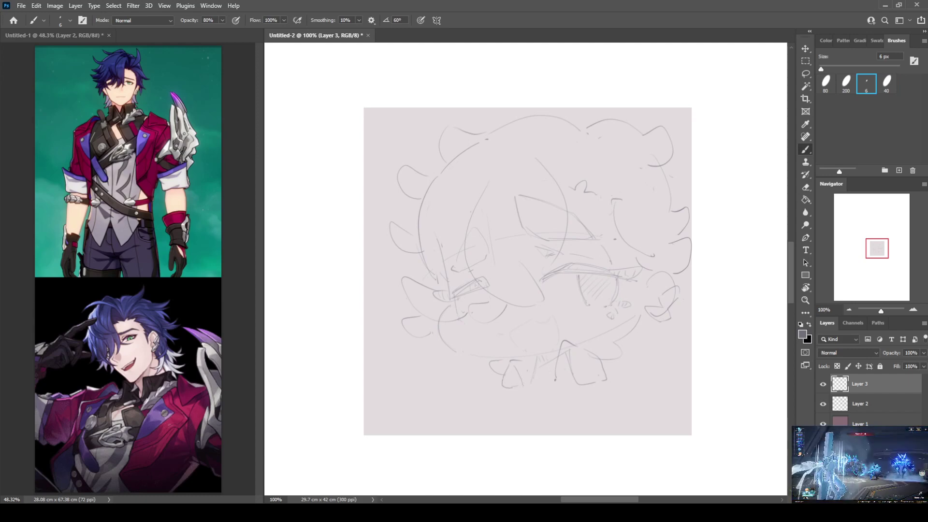
mouse_move(561, 380)
mouse_down()
mouse_move(545, 395)
mouse_move(555, 395)
mouse_move(540, 389)
mouse_move(559, 375)
mouse_move(549, 383)
mouse_move(567, 401)
mouse_move(575, 394)
mouse_move(551, 389)
mouse_move(543, 376)
mouse_move(537, 401)
mouse_move(546, 411)
mouse_move(576, 405)
mouse_move(558, 376)
mouse_move(575, 393)
mouse_up()
key(e)
key(b)
key(e)
key(b)
key(e)
key(b)
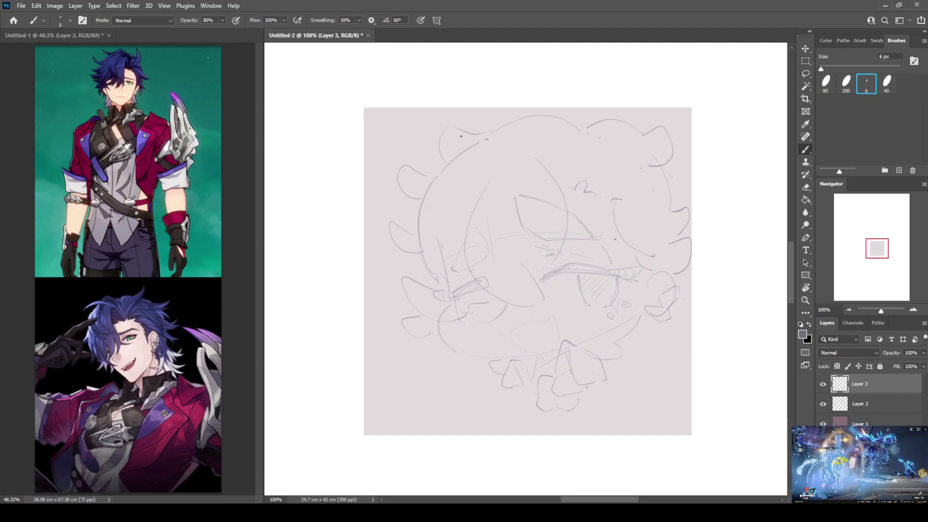
Step: Erase the upper-left stretch of the hair contour and redraw the neighbouring tuft with a longer, curved lower edge
key(e)
mouse_move(478, 144)
mouse_down()
mouse_move(435, 179)
mouse_move(408, 183)
mouse_move(413, 200)
mouse_move(401, 169)
mouse_move(457, 203)
mouse_up()
key(b)
key(e)
key(b)
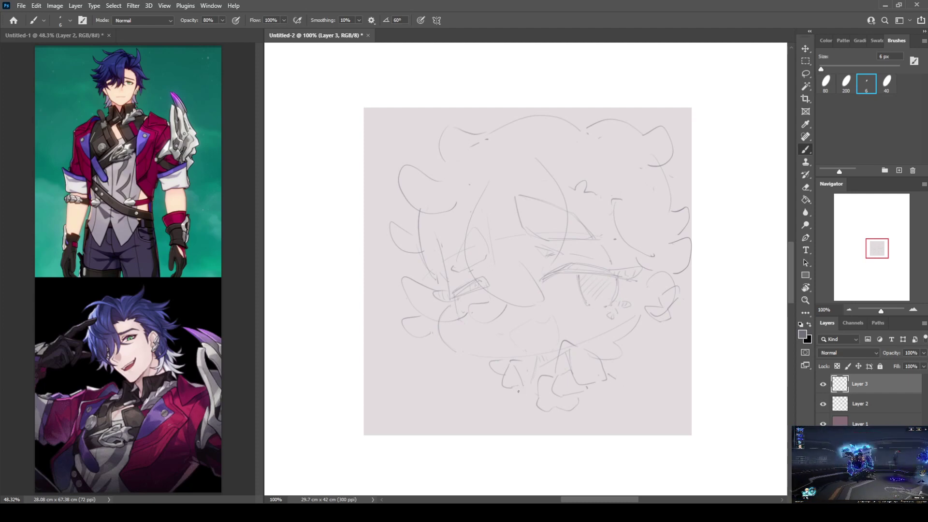
Step: Extend the collar with additional angular folds on its lower left and right sides
mouse_move(512, 398)
mouse_down()
mouse_move(486, 381)
mouse_move(489, 404)
mouse_move(512, 398)
mouse_up()
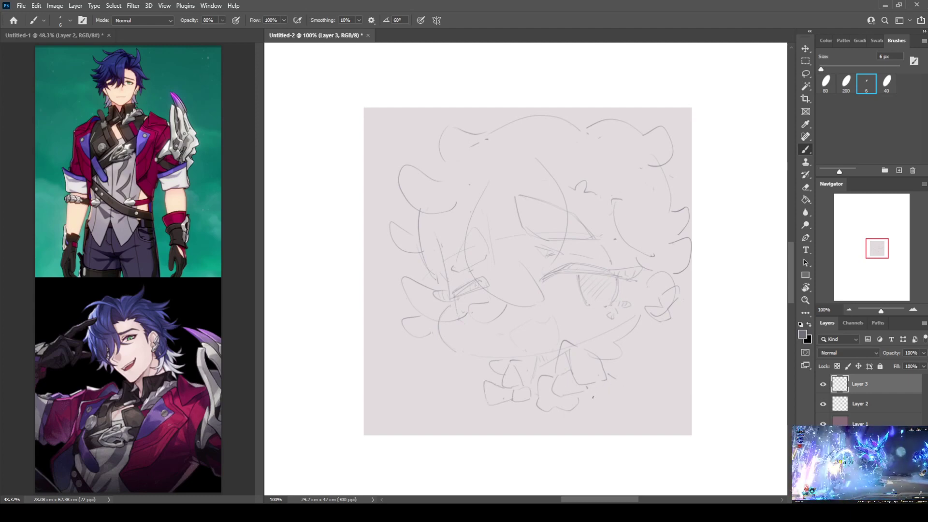
mouse_move(612, 356)
mouse_down()
mouse_move(624, 383)
mouse_move(587, 403)
mouse_up()
drag(637, 366, 633, 397)
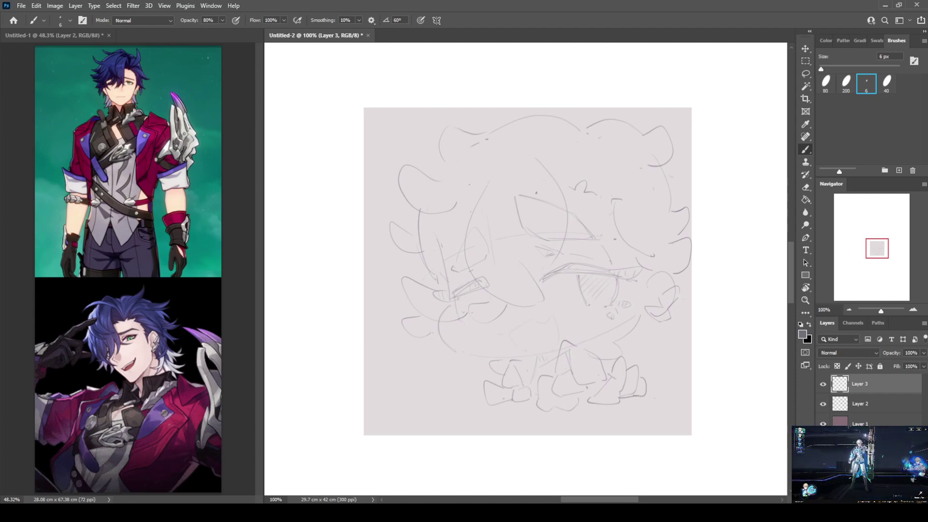
Step: Select both sketch layers and enlarge them together, shifting the drawing slightly left to fill the square background
ctrl+click(850, 401)
key(ctrl+t)
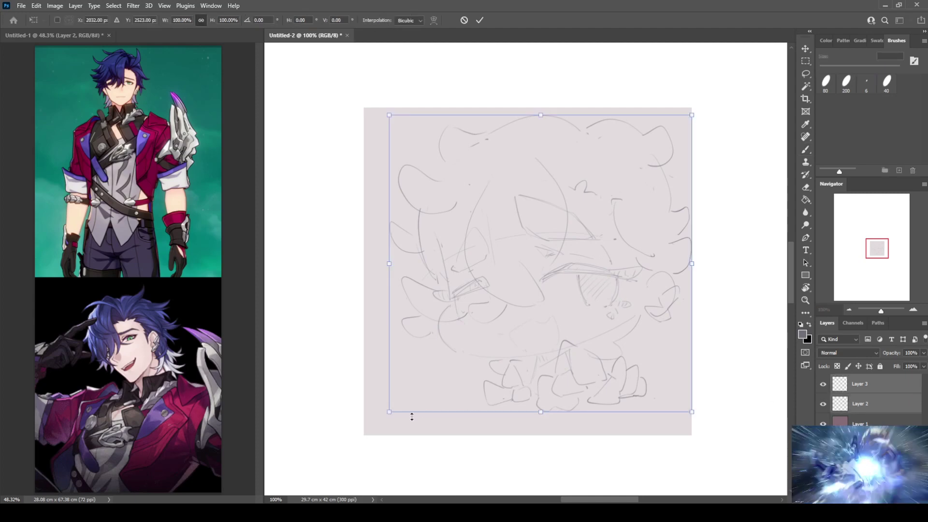
drag(389, 412, 367, 432)
mouse_move(488, 377)
mouse_down()
mouse_move(468, 378)
mouse_move(479, 377)
mouse_up()
key(Return)
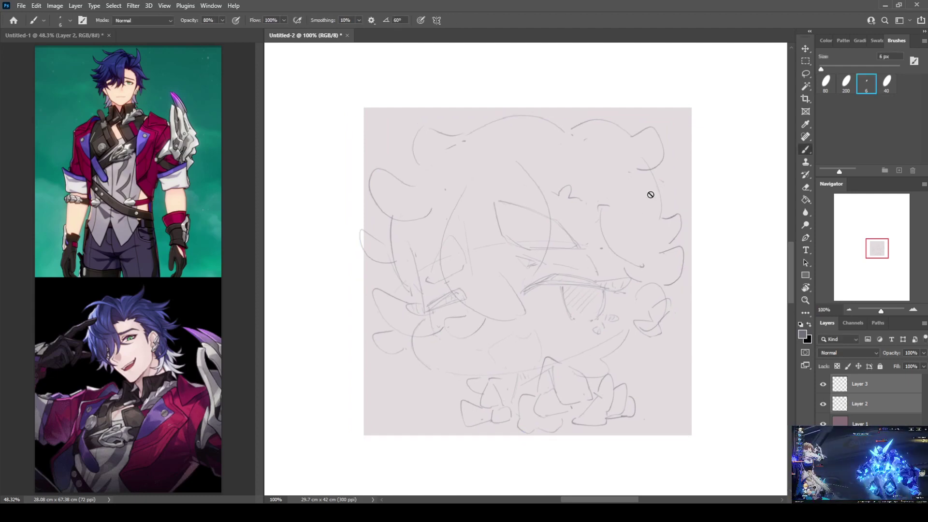
Step: Flip the canvas horizontally and check the bounds of the selected sketch layers with Free Transform
key(ctrl+shift+h)
drag(487, 241, 734, 237)
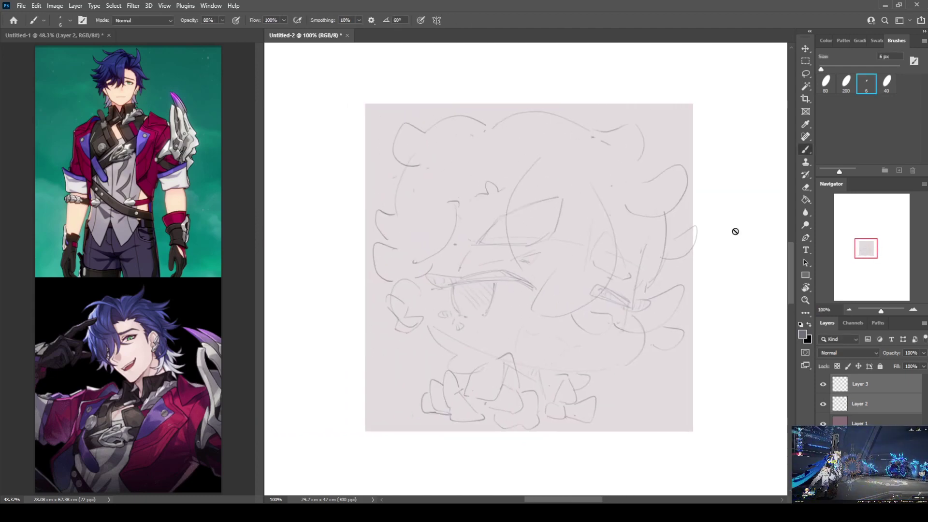
key(ctrl+t)
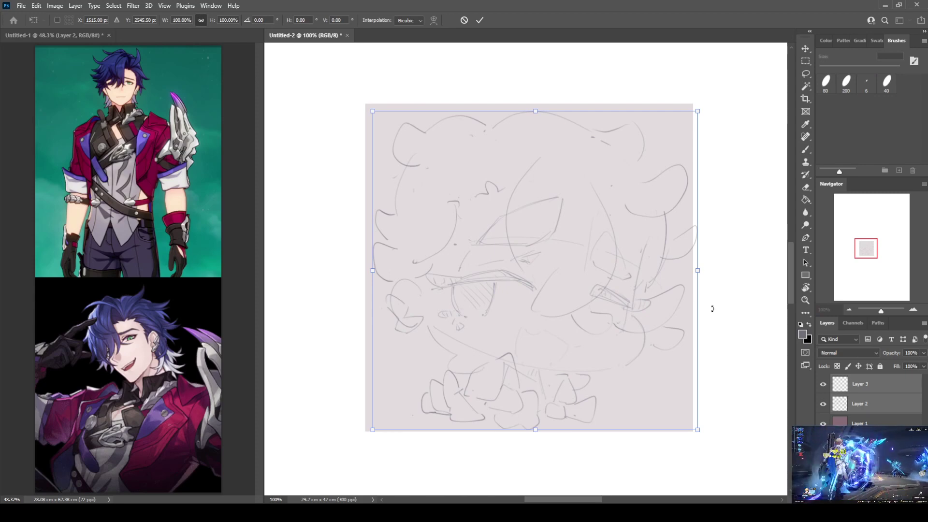
key(Return)
key(b)
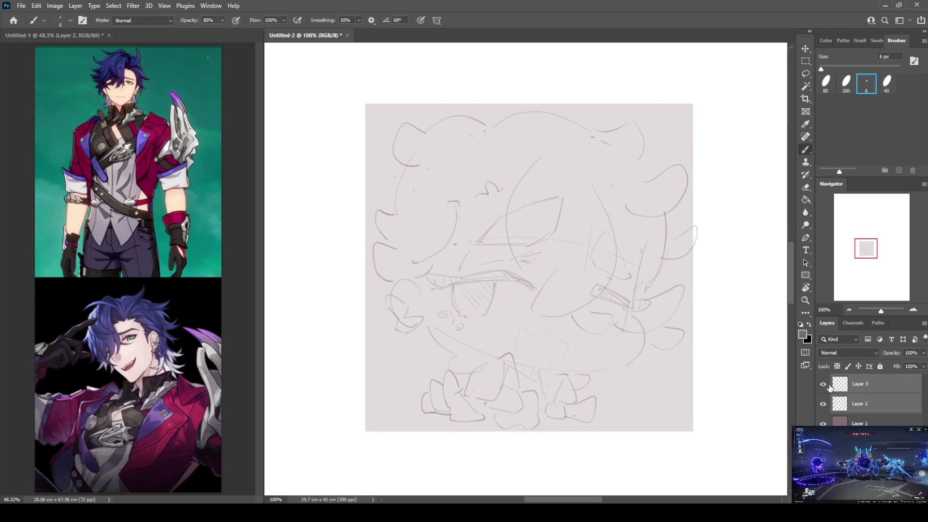
Step: Merge Layer 3 and Layer 2 into a single sketch layer
click(844, 395)
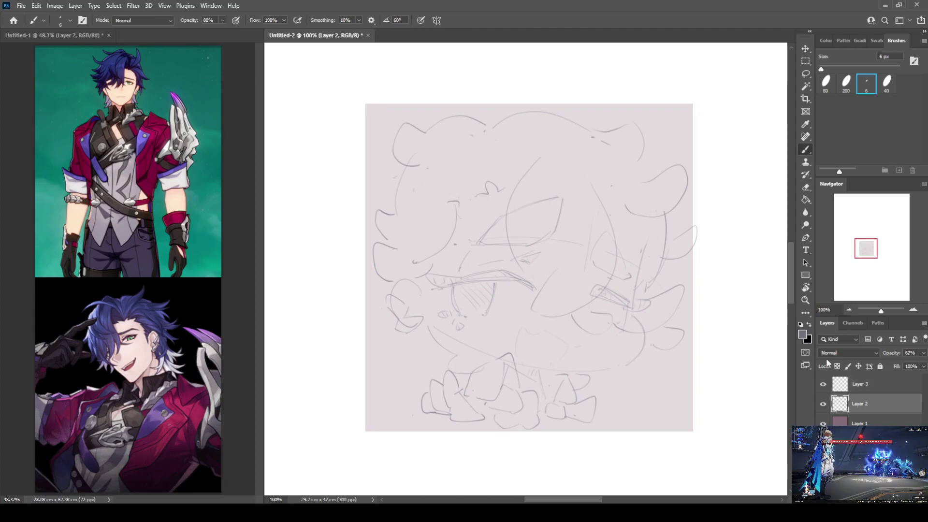
shift+click(847, 390)
key(ctrl+e)
Step: Erase the old left hair contour and shift the upper-left and side hair tufts outward
key(e)
key(l)
key(e)
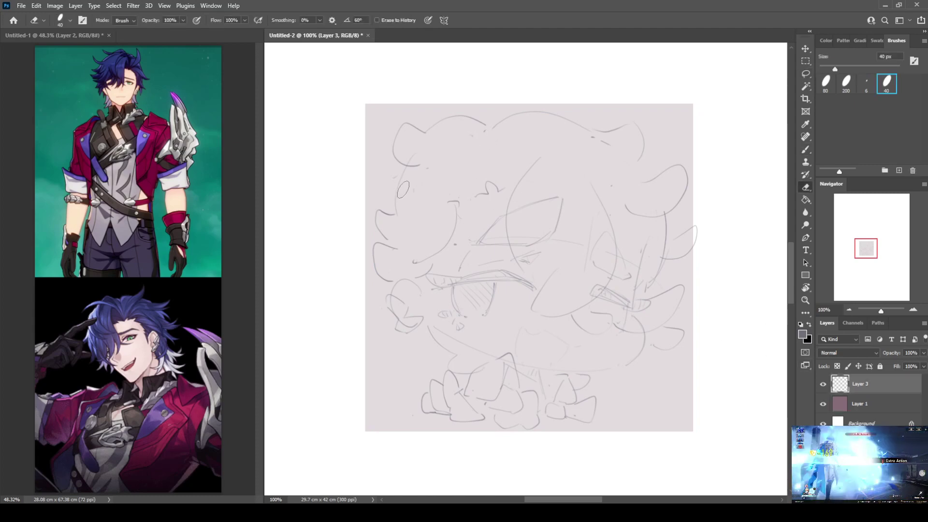
drag(403, 189, 385, 215)
mouse_move(460, 133)
mouse_down()
mouse_move(403, 101)
mouse_move(382, 179)
mouse_move(351, 234)
mouse_move(380, 286)
mouse_move(406, 262)
mouse_move(375, 157)
mouse_up()
key(l)
key(ctrl+d)
key(e)
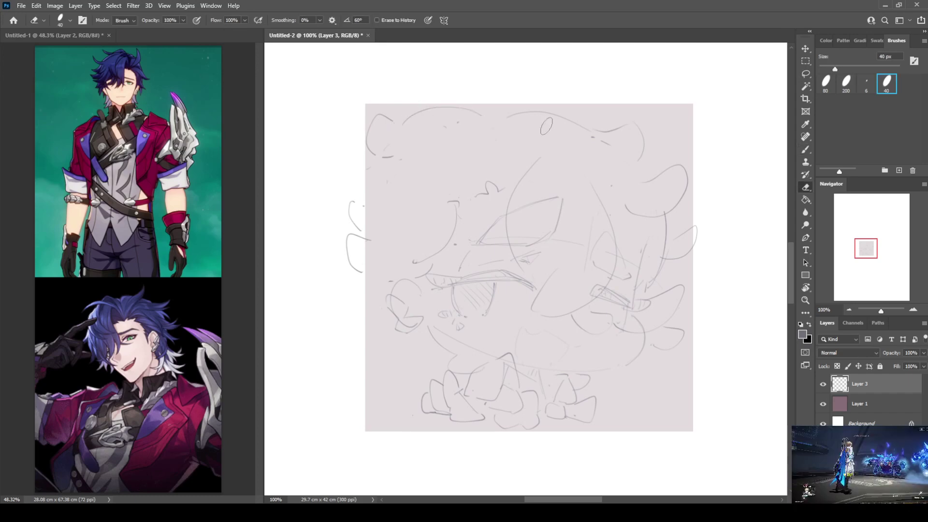
Step: Erase the top hair outline and redraw it as one smooth arc across the crown
drag(546, 127, 594, 135)
key(b)
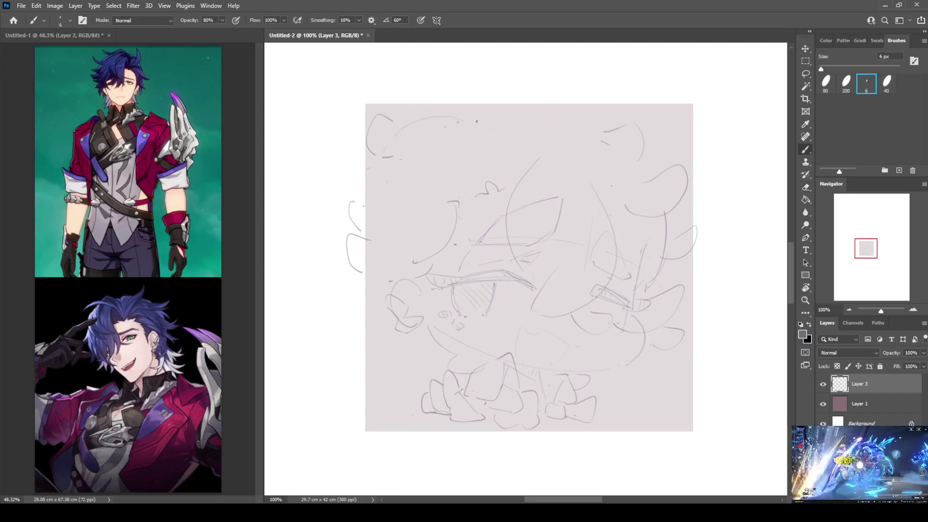
drag(469, 120, 593, 132)
key(ctrl+z)
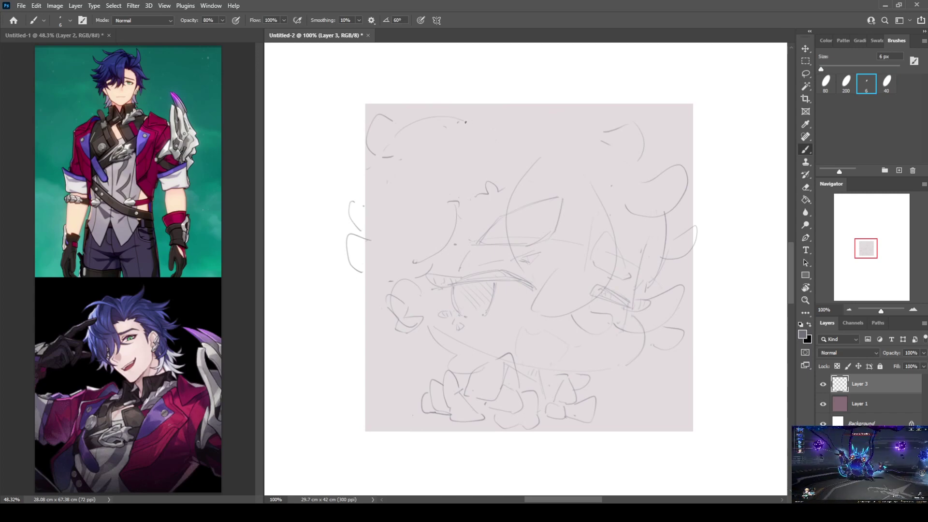
mouse_move(466, 122)
mouse_down()
mouse_move(552, 108)
mouse_move(585, 125)
mouse_up()
key(ctrl+z)
mouse_move(468, 123)
mouse_down()
mouse_move(549, 110)
mouse_move(610, 144)
mouse_up()
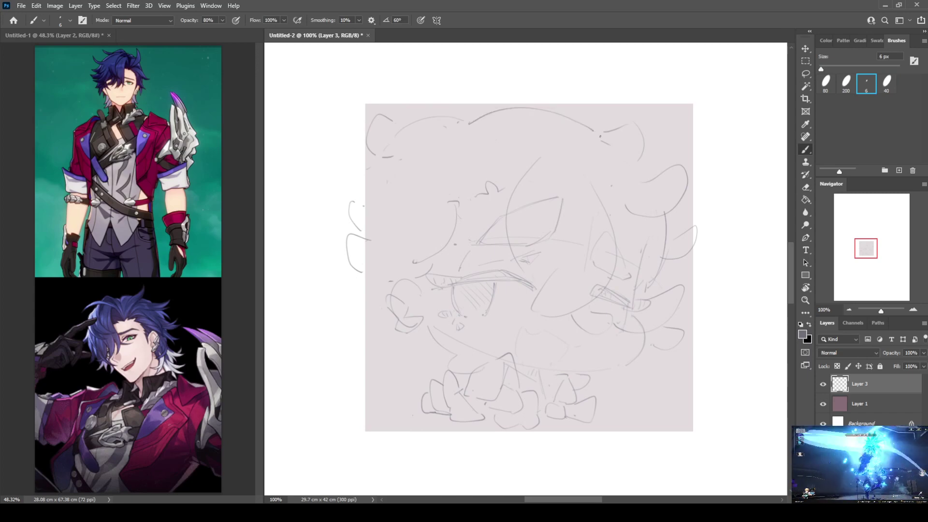
key(ctrl+z)
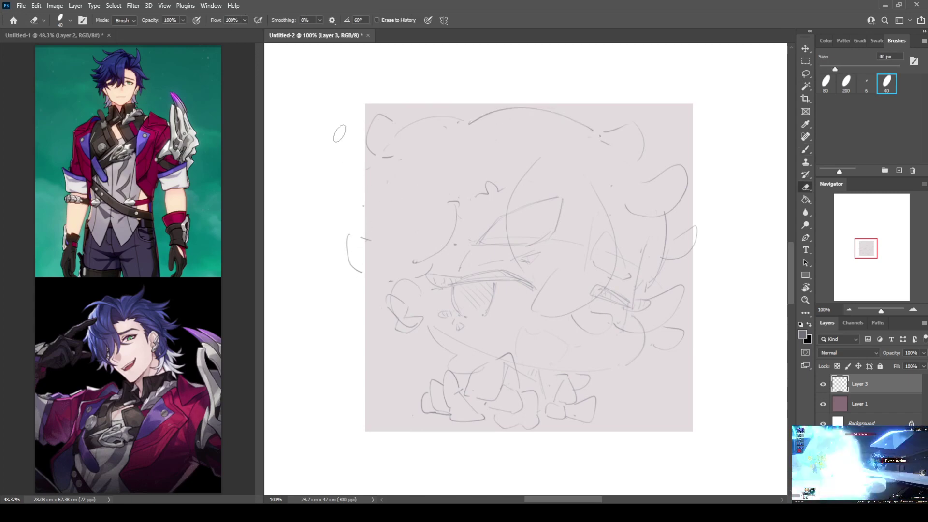
Step: Redraw the left hair contour with a rounded tuft above the ear and a curved lock behind the ear
mouse_move(373, 183)
mouse_down()
mouse_move(339, 198)
mouse_move(390, 209)
mouse_up()
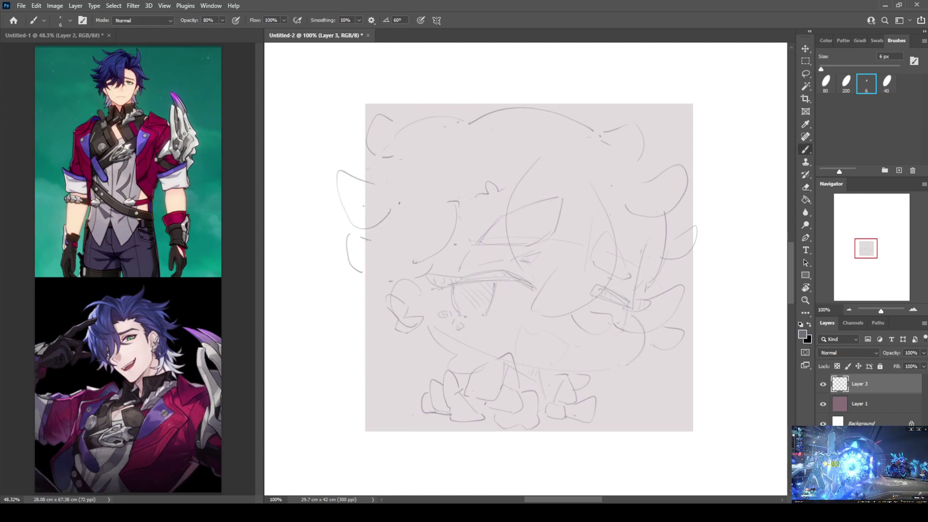
key(ctrl+z)
mouse_move(370, 162)
mouse_down()
mouse_move(366, 255)
mouse_move(366, 244)
mouse_move(337, 254)
mouse_move(392, 271)
mouse_move(395, 346)
mouse_up()
key(e)
key(b)
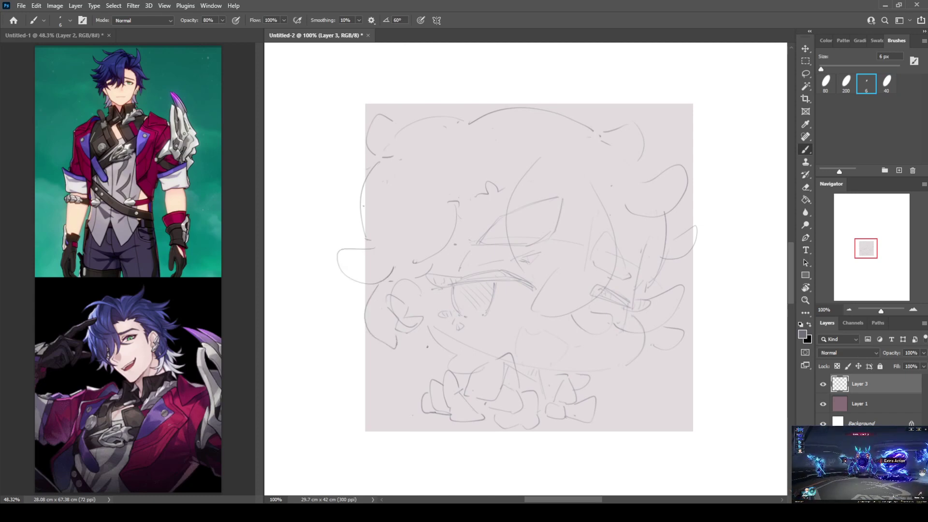
key(ctrl+z)
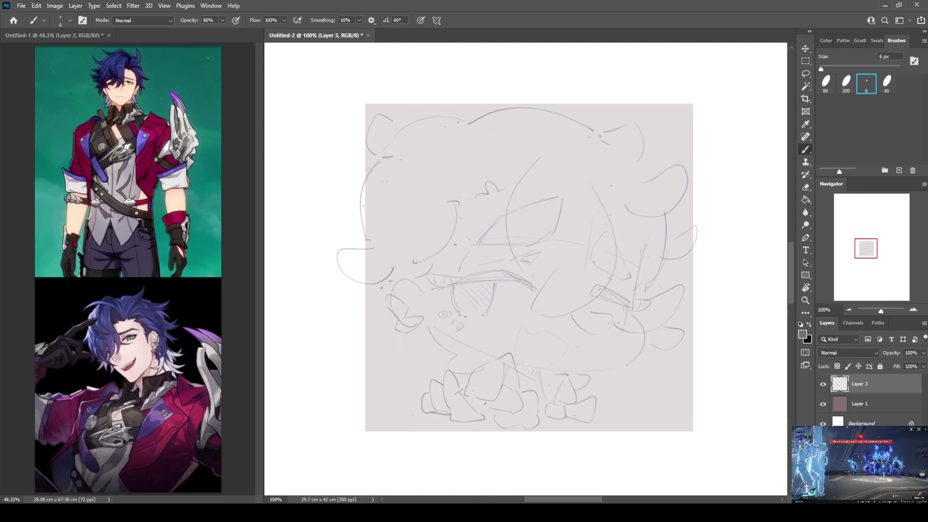
drag(382, 286, 386, 342)
drag(418, 344, 406, 358)
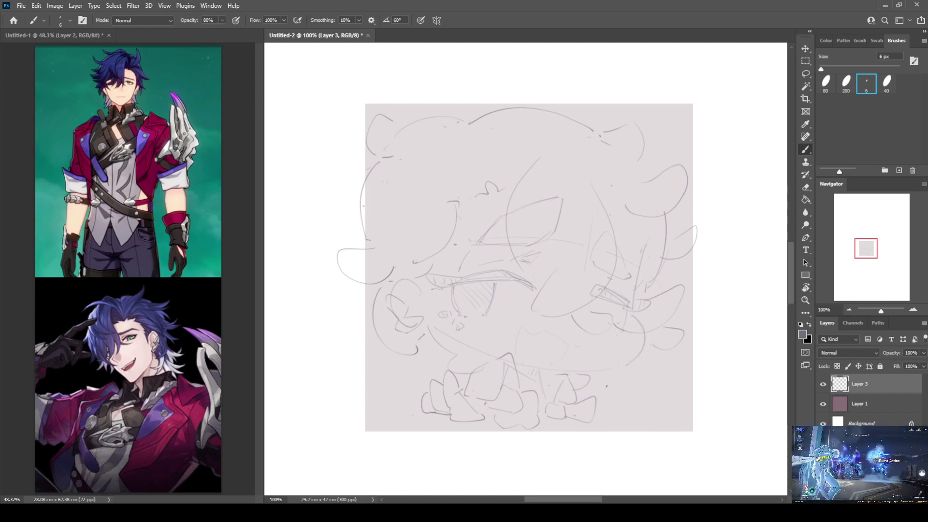
Step: Erase the left hair contour and redraw it slightly further in, ending in a flatter rounded tuft above the ear
key(e)
mouse_move(380, 159)
mouse_down()
mouse_move(366, 241)
mouse_move(376, 183)
mouse_move(372, 257)
mouse_move(388, 278)
mouse_move(359, 275)
mouse_move(407, 256)
mouse_up()
key(b)
key(e)
key(b)
key(ctrl+z)
Step: Redraw the upper-left hair tuft larger and add a tall rounded tuft next to the crown arc
key(e)
mouse_move(387, 119)
mouse_down()
mouse_move(379, 155)
mouse_move(388, 141)
mouse_move(364, 127)
mouse_move(395, 168)
mouse_up()
key(b)
key(e)
mouse_move(444, 117)
mouse_down()
mouse_move(466, 120)
mouse_move(411, 129)
mouse_up()
key(b)
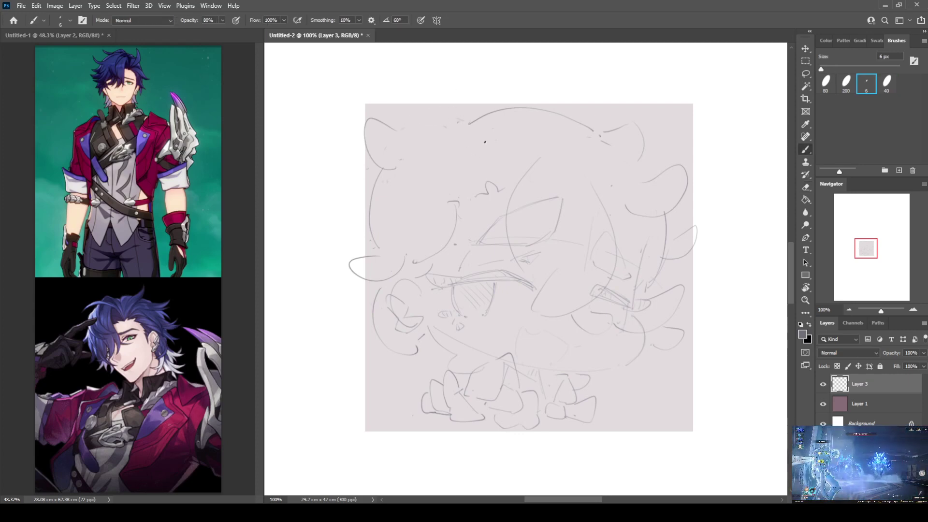
key(e)
key(b)
mouse_move(472, 142)
mouse_down()
mouse_move(447, 154)
mouse_move(467, 172)
mouse_up()
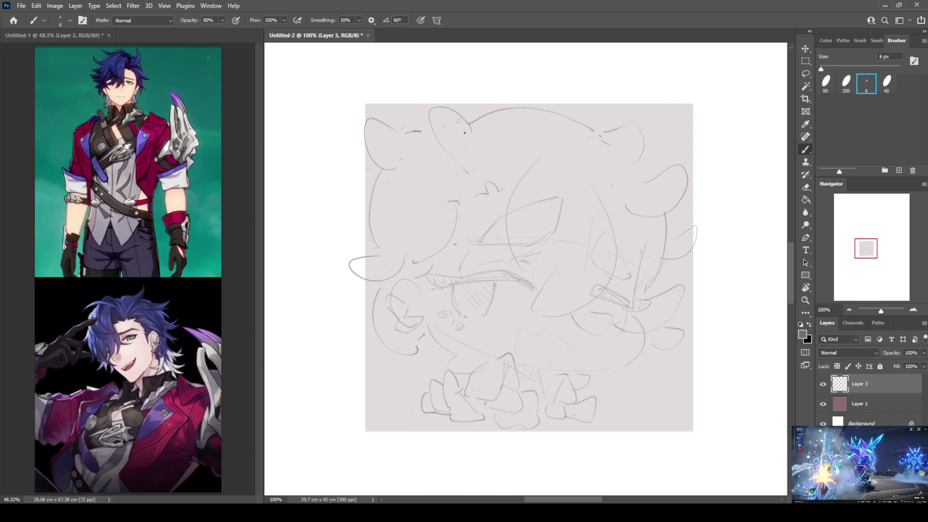
Step: Flip the canvas horizontally and redraw the upper-left hair tuft with a pointed tip
key(ctrl+shift+h)
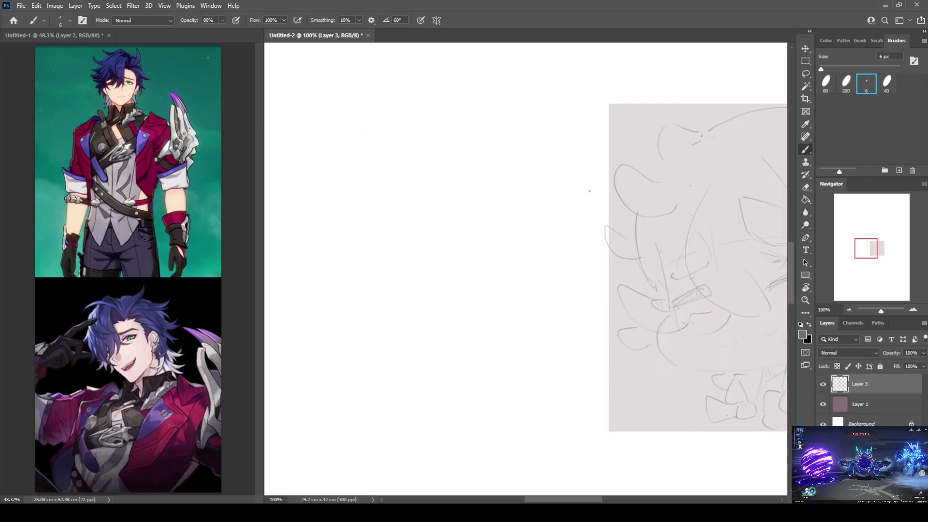
drag(675, 209, 460, 191)
key(e)
mouse_move(461, 124)
mouse_down()
mouse_move(477, 119)
mouse_move(467, 106)
mouse_move(577, 91)
mouse_move(528, 93)
mouse_move(478, 111)
mouse_up()
key(b)
key(e)
key(b)
mouse_move(476, 113)
mouse_down()
mouse_move(445, 103)
mouse_move(452, 147)
mouse_up()
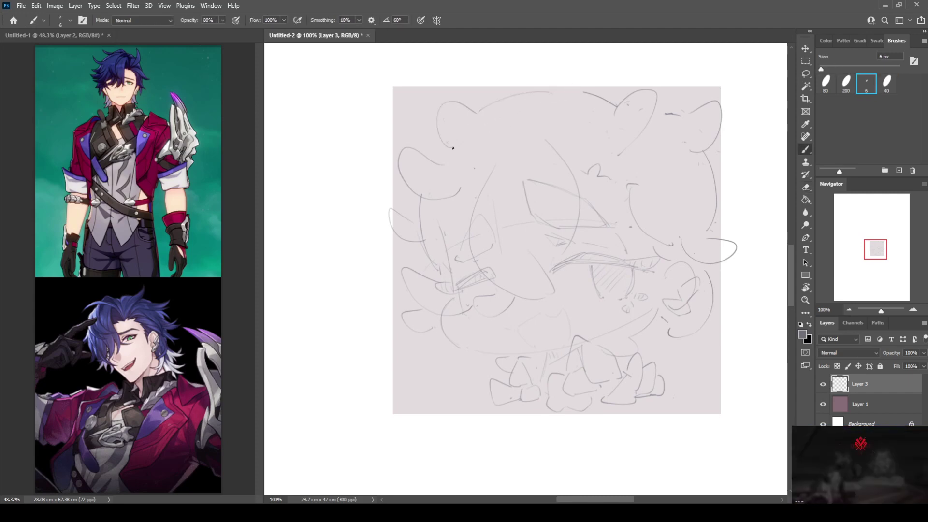
key(ctrl+z)
mouse_move(466, 114)
mouse_down()
mouse_move(438, 135)
mouse_move(448, 141)
mouse_move(449, 197)
mouse_up()
key(e)
key(b)
Step: Rework the left side of the hair below the large tuft, sketching the side contour and a small flat tuft
mouse_move(444, 157)
mouse_down()
mouse_move(427, 153)
mouse_move(443, 184)
mouse_move(437, 268)
mouse_up()
key(e)
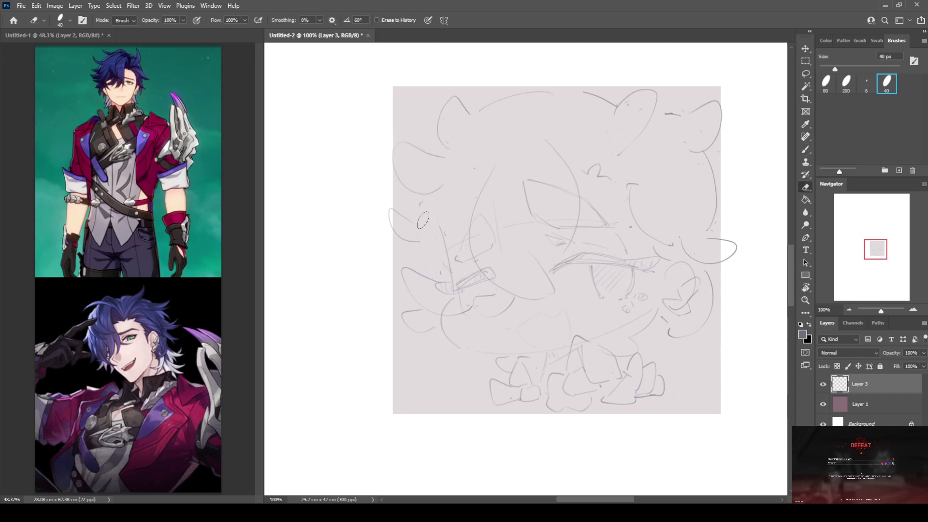
key(b)
drag(426, 199, 429, 271)
key(e)
mouse_move(392, 212)
mouse_down()
mouse_move(406, 238)
mouse_move(418, 229)
mouse_move(404, 248)
mouse_move(426, 250)
mouse_move(399, 237)
mouse_move(447, 222)
mouse_move(417, 223)
mouse_up()
key(b)
key(ctrl+z)
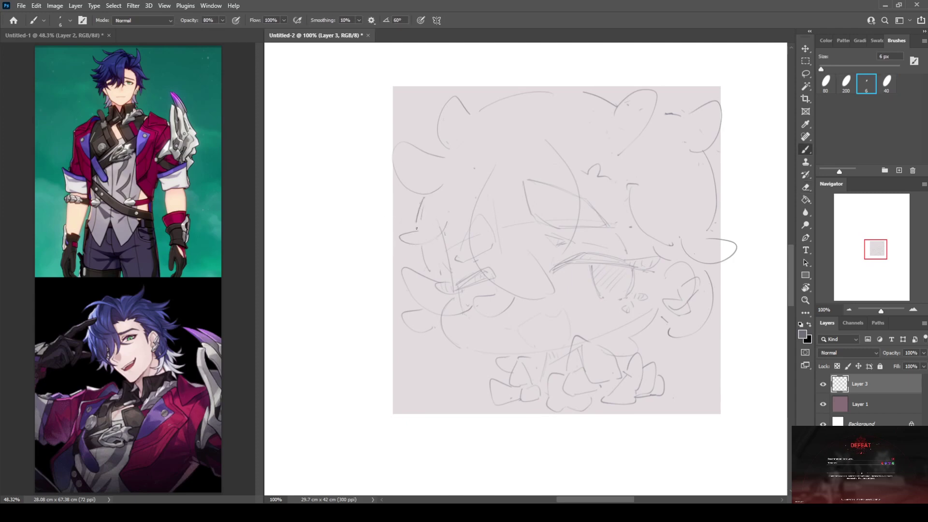
key(ctrl+z)
Step: Redraw the small lowest tuft on the left and the curved line beneath the narrowed eye
key(e)
drag(416, 313, 442, 340)
key(b)
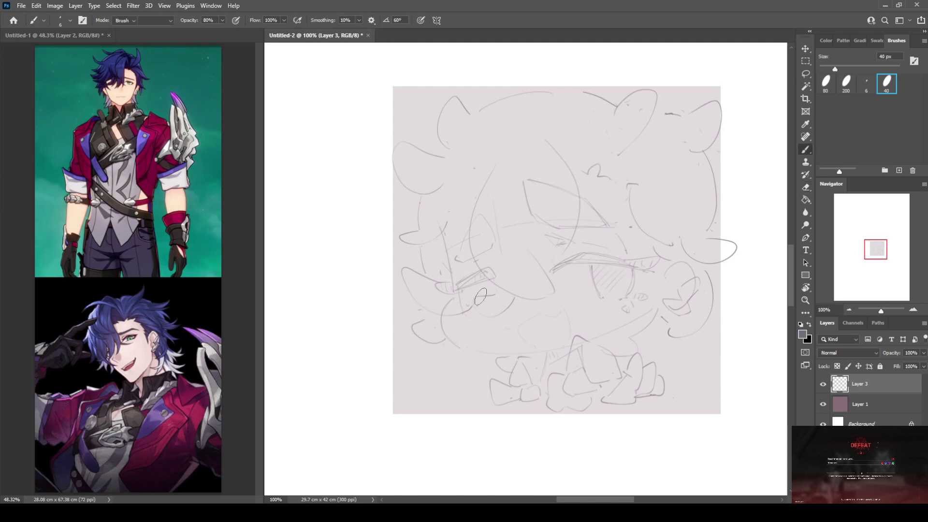
drag(475, 304, 516, 298)
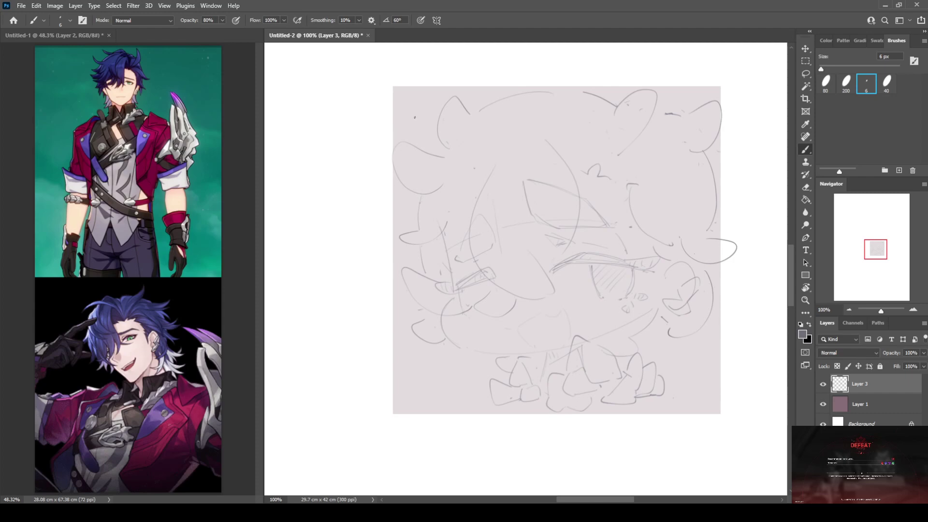
Step: Erase the left side contour and redraw it as a rounded curve ending in small spiky strands beside the narrowed eye
key(e)
drag(425, 271, 421, 249)
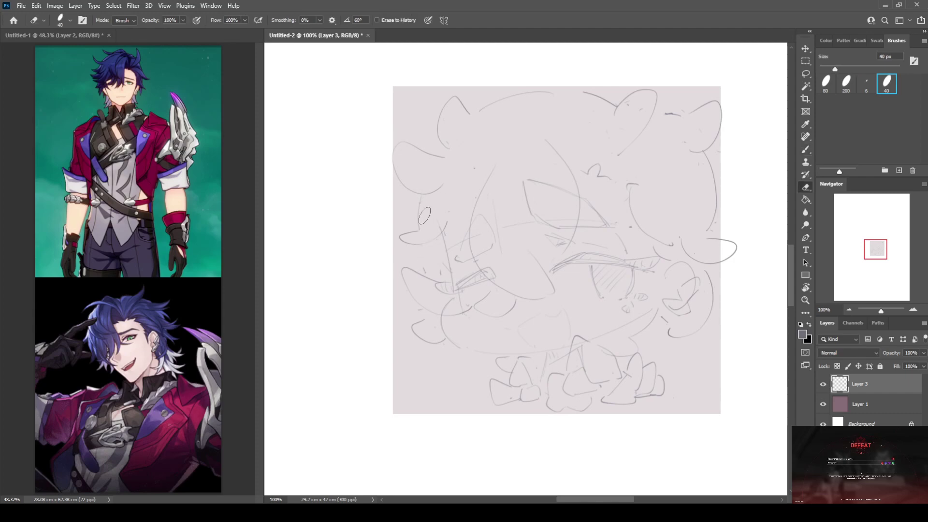
mouse_move(422, 209)
mouse_down()
mouse_move(420, 228)
mouse_move(418, 221)
mouse_up()
key(b)
key(e)
mouse_move(418, 234)
mouse_down()
mouse_move(441, 231)
mouse_move(419, 207)
mouse_move(423, 245)
mouse_up()
key(b)
key(e)
key(b)
drag(424, 207, 410, 243)
key(ctrl+z)
mouse_move(425, 193)
mouse_down()
mouse_move(421, 255)
mouse_move(459, 255)
mouse_up()
Step: Add a small rounded tuft on top of the crown and refine the ruffle and folds at the collar's centre
drag(556, 95, 578, 90)
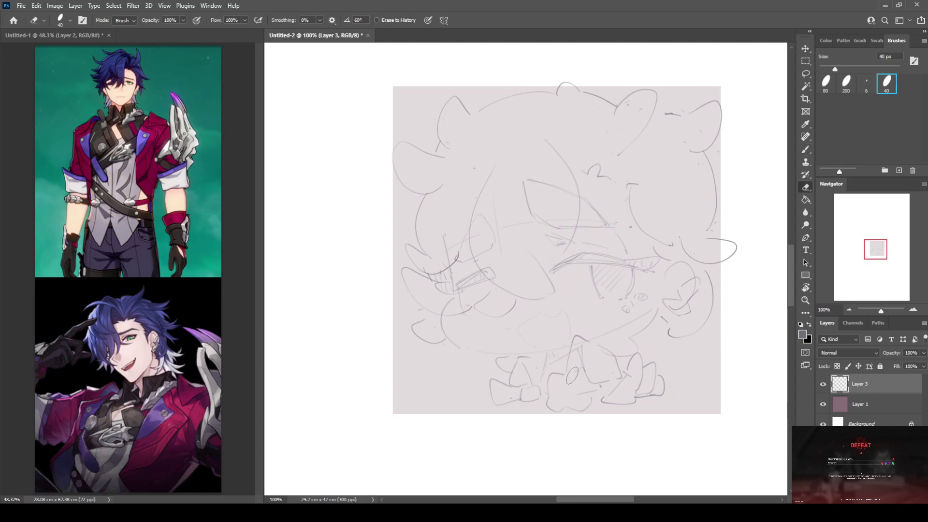
key(e)
key(b)
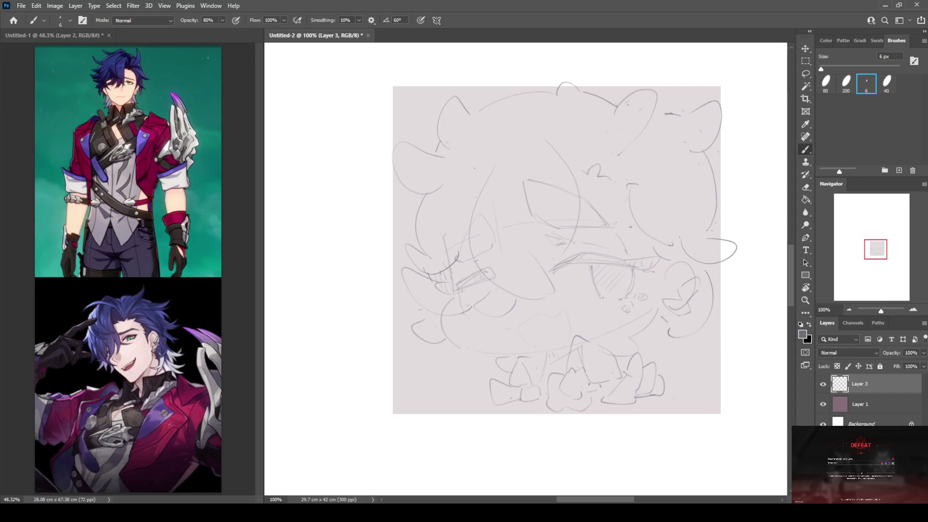
key(e)
mouse_move(590, 388)
mouse_down()
mouse_move(600, 386)
mouse_move(578, 369)
mouse_up()
key(b)
Step: Mirror the sketch layer horizontally by setting its transform width to -100%
key(ctrl+t)
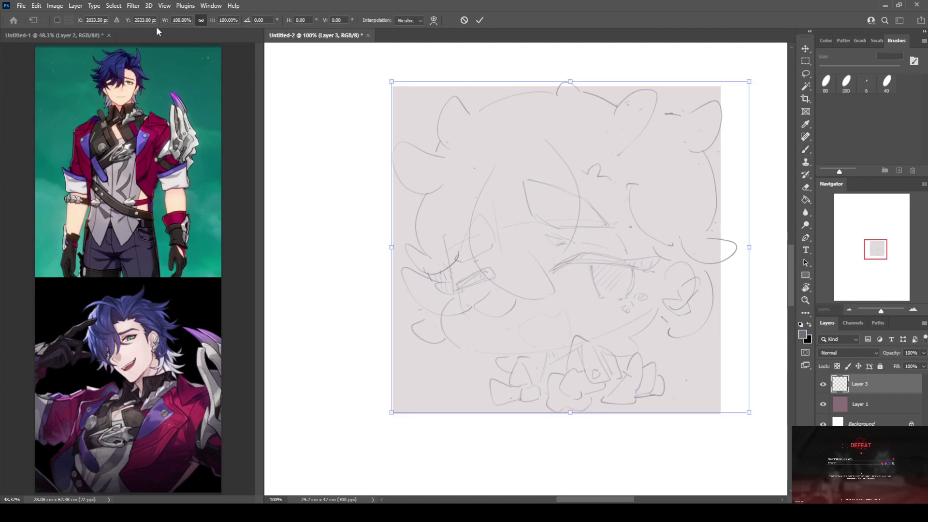
click(173, 21)
text(-)
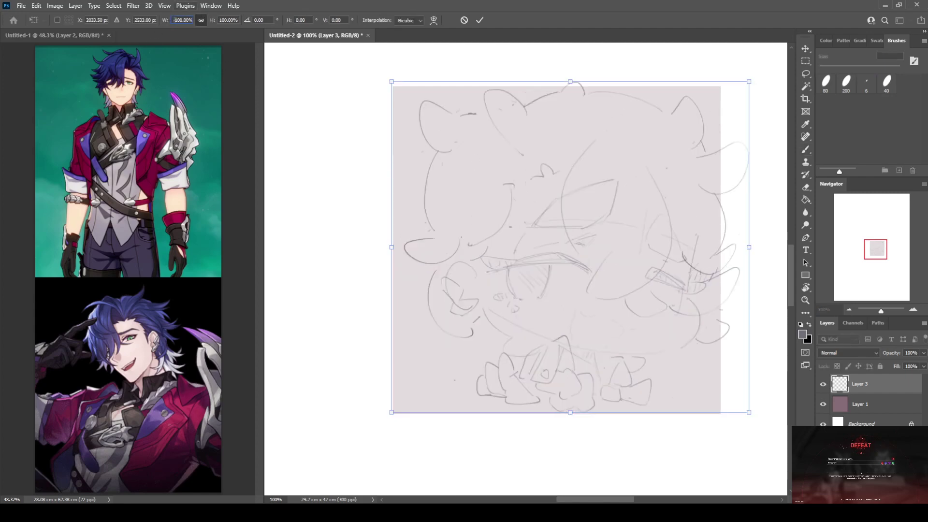
key(Return)
Step: Scale the sketch layer to 97.83% and reposition it over the square background, slightly further left and down
key(ctrl+t)
drag(659, 334, 639, 339)
drag(730, 87, 723, 93)
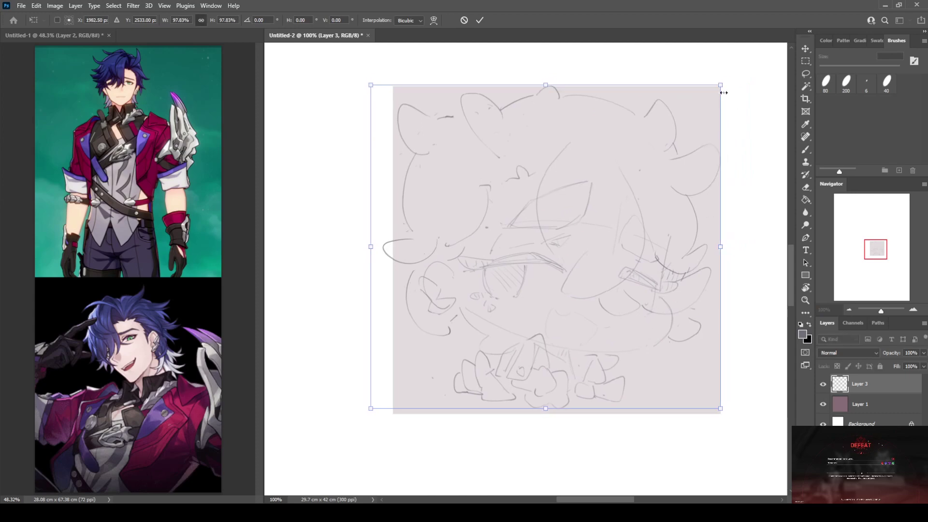
drag(509, 168, 509, 172)
key(Return)
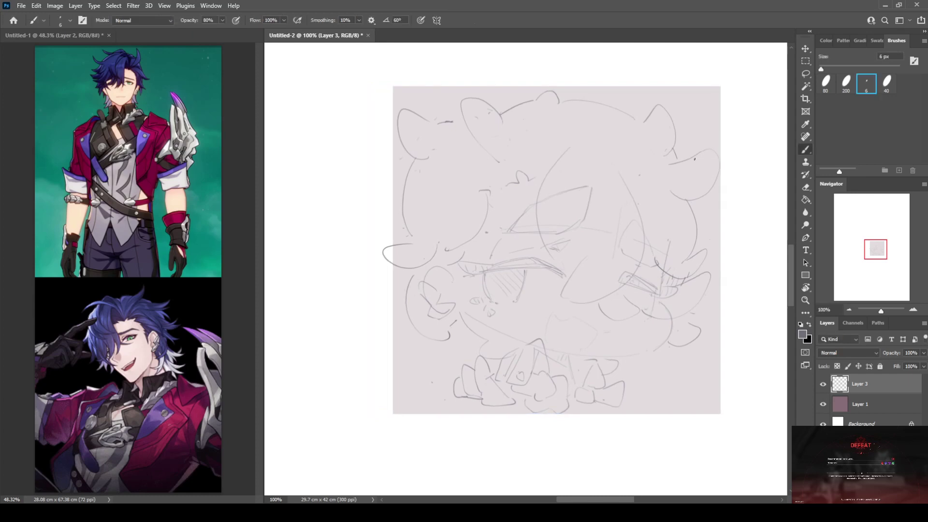
Step: Select the large outer hair tuft on the right with the Lasso and move it slightly inward
key(l)
mouse_move(671, 160)
mouse_down()
mouse_move(715, 137)
mouse_move(722, 176)
mouse_up()
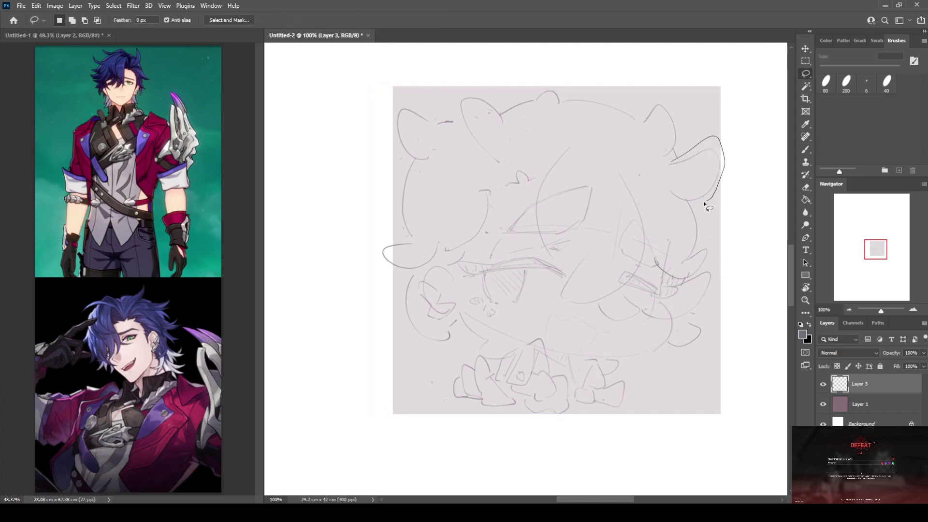
drag(662, 188, 669, 162)
drag(705, 172, 698, 172)
key(ctrl+d)
Step: Shift the whole sketch slightly right until its outer tuft meets the edge of the square background
key(ctrl+t)
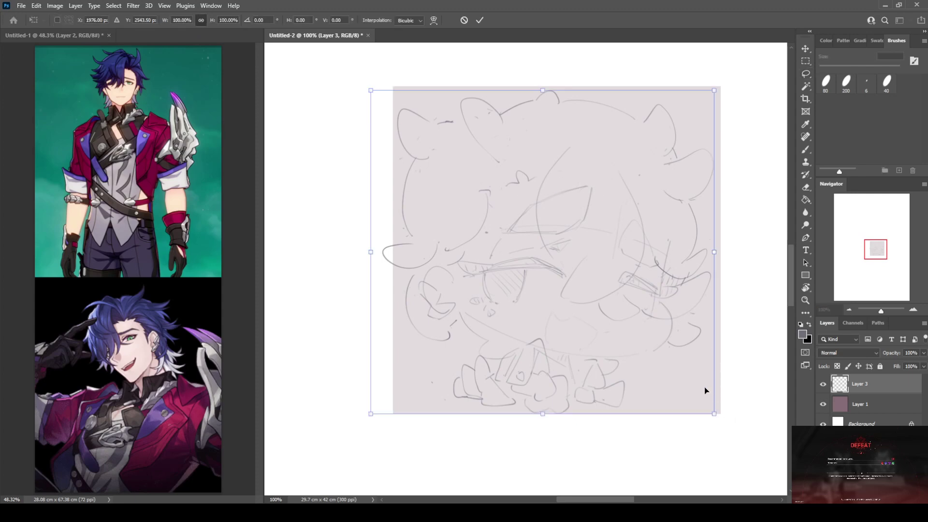
drag(699, 387, 703, 386)
key(Return)
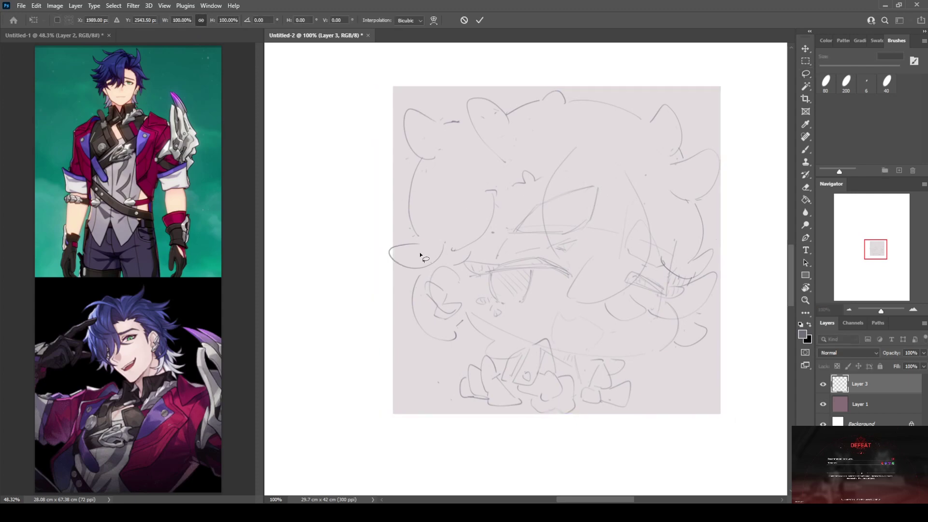
key(Return)
Step: Move the protruding tuft above the ear inside the square background and flip the canvas horizontally
mouse_move(419, 243)
mouse_down()
mouse_move(391, 263)
mouse_move(431, 270)
mouse_move(444, 253)
mouse_move(445, 227)
mouse_move(441, 254)
mouse_up()
key(ctrl+d)
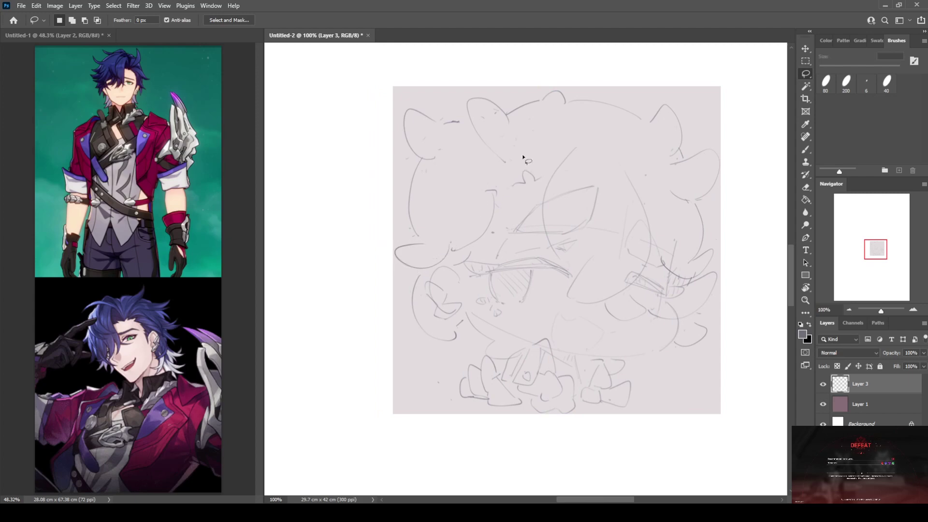
key(ctrl+shift+h)
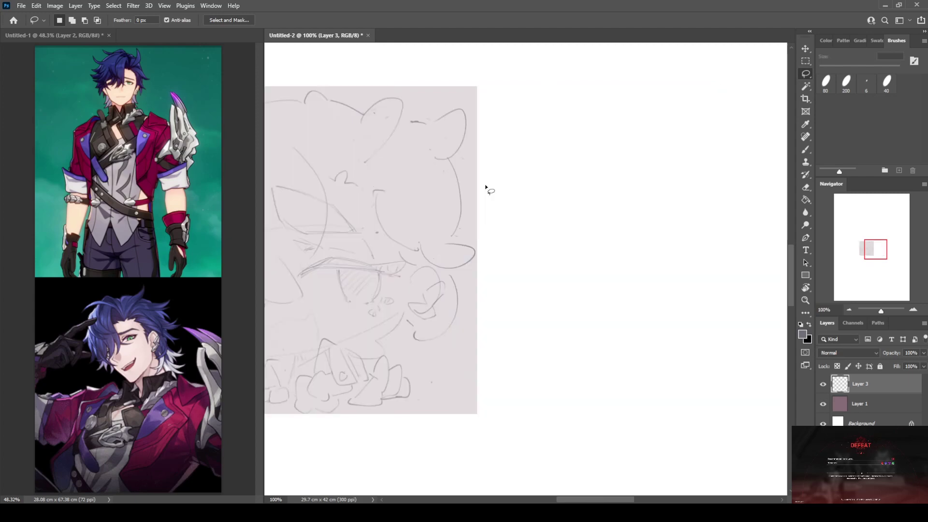
drag(463, 208, 699, 199)
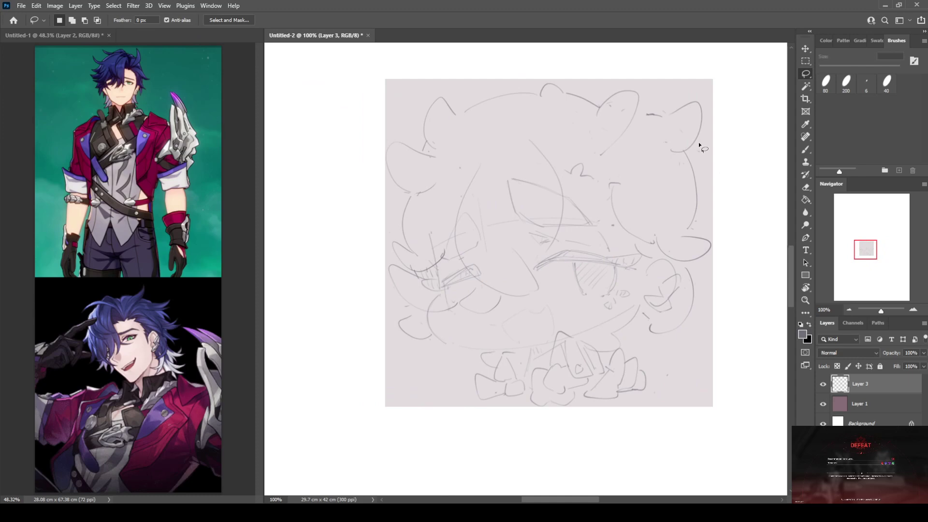
Step: Duplicate the sketch layer
key(ctrl+j)
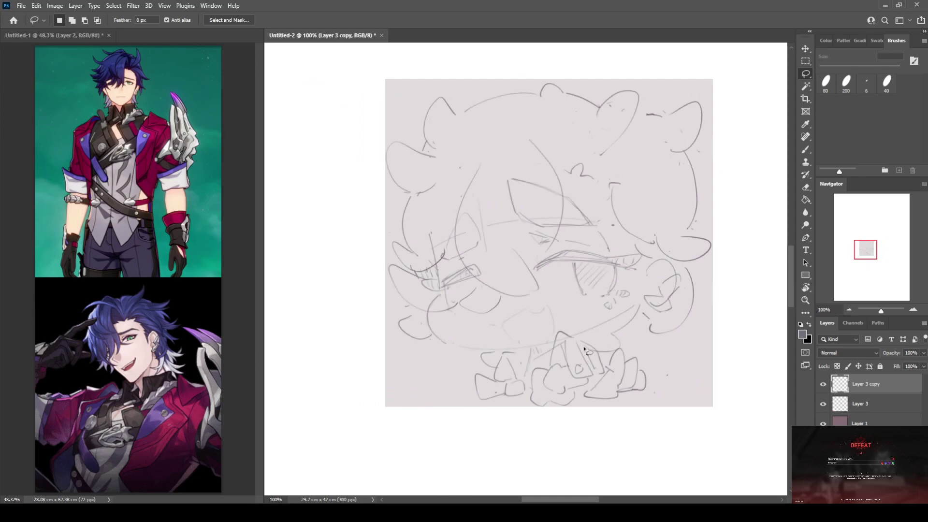
drag(570, 352, 560, 369)
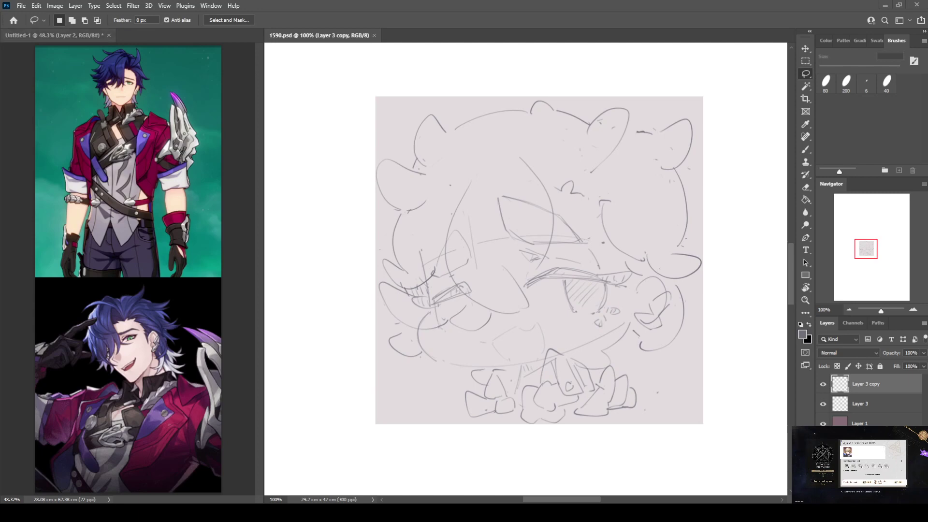
Step: Create a new document and paste the copied game screenshot into it
click(21, 5)
click(30, 18)
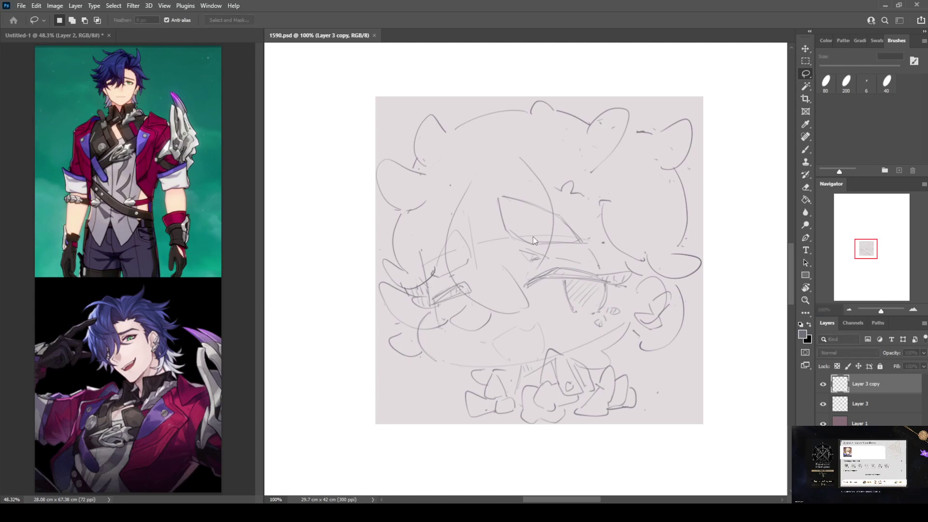
click(741, 417)
key(ctrl+v)
key(b)
key(b)
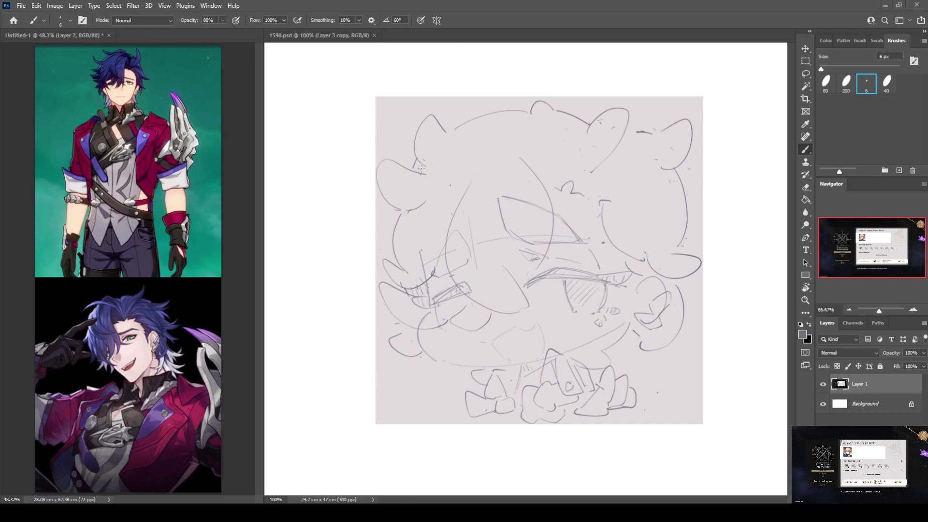
Step: Enlarge the brush to 50 px and handwrite 89 on the pasted game screenshot
key(bracketright)
key(bracketright)
key(bracketright)
key(bracketright)
key(bracketright)
key(bracketright)
key(bracketright)
key(bracketright)
key(bracketright)
key(bracketright)
key(bracketright)
key(bracketright)
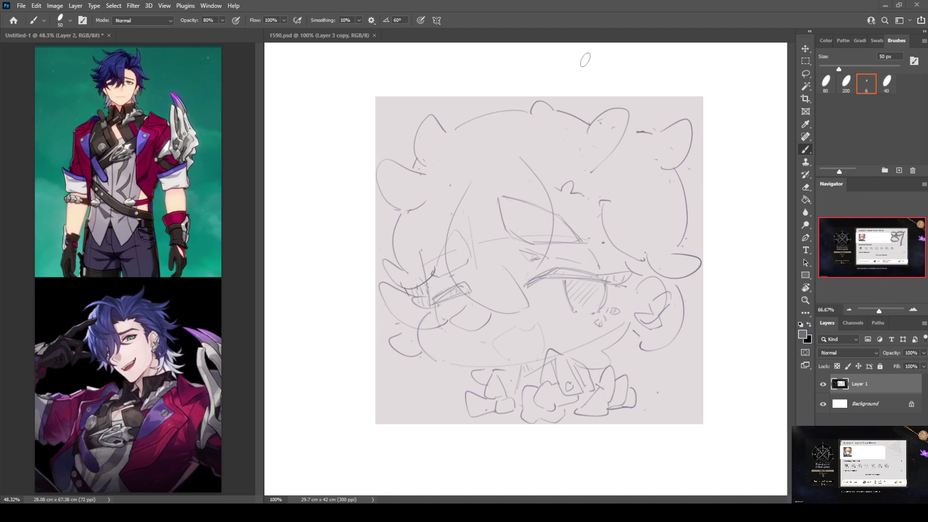
Step: Dock the screenshot document as a tab beside the drawing and return to 1590.psd
click(590, 49)
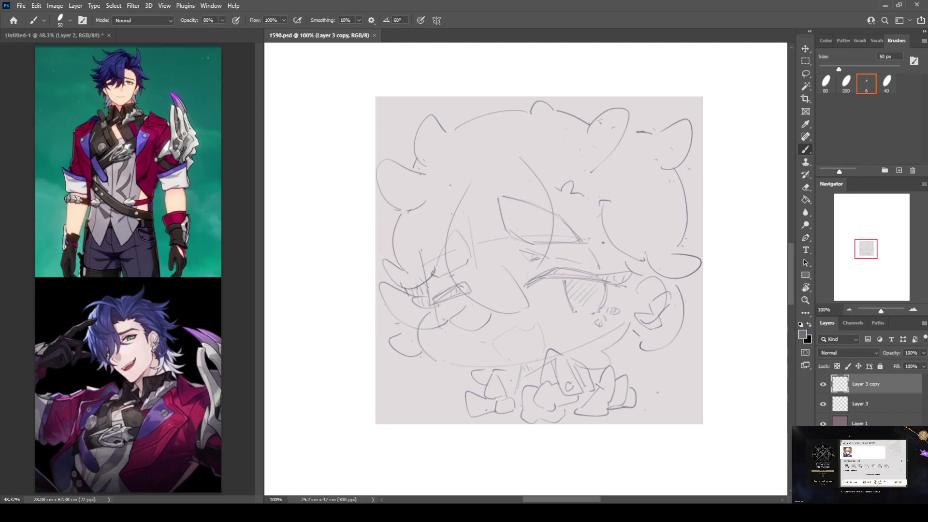
drag(364, 189, 439, 34)
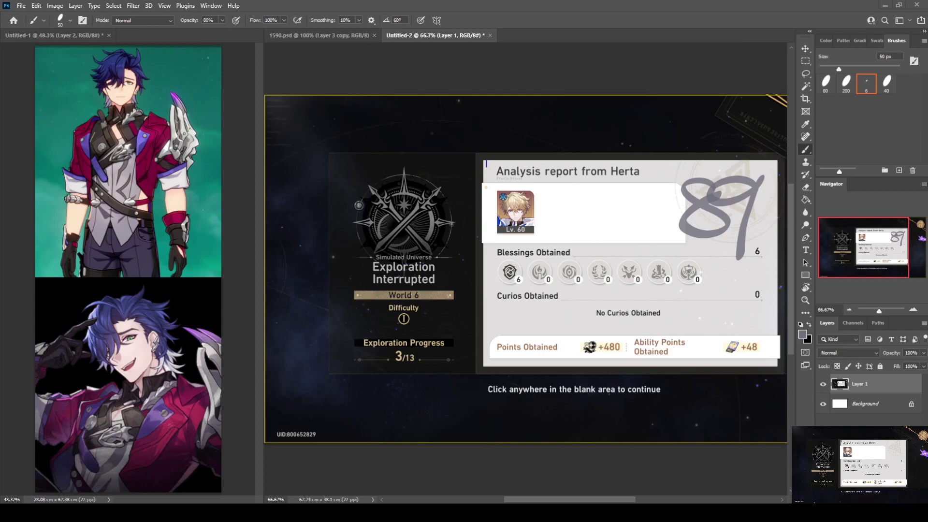
click(291, 36)
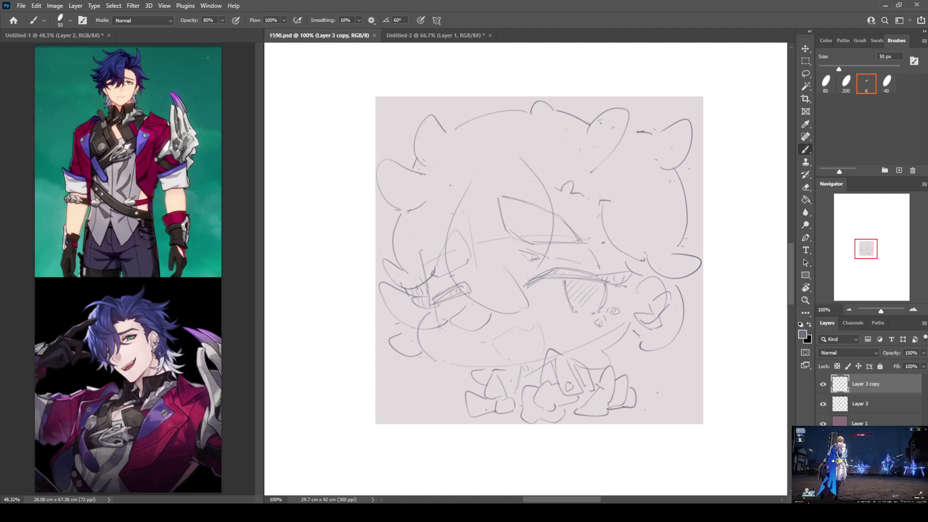
Step: Extend the canvas to 42 × 42 cm and delete Layer 3 and the square background layer, keeping the sketch copy
key(ctrl+minus)
key(ctrl+minus)
key(ctrl+minus)
key(ctrl+minus)
key(ctrl+minus)
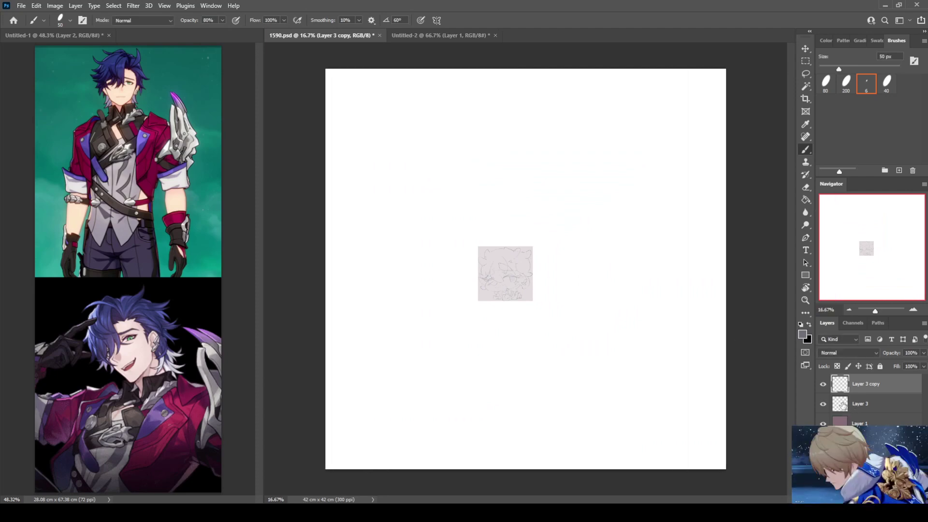
click(843, 409)
key(Delete)
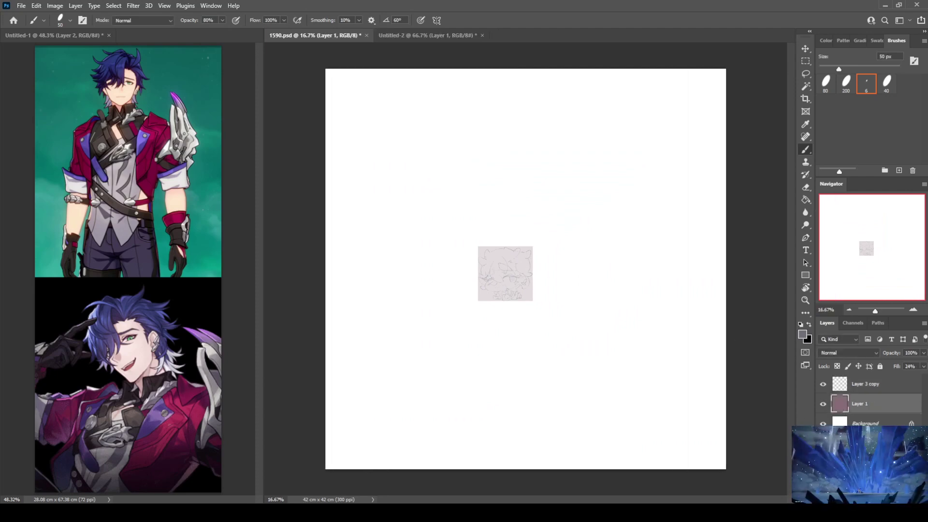
key(Delete)
Step: Scale the Layer 3 copy sketch up until it fills the square canvas and shift it slightly right
click(863, 383)
key(ctrl+t)
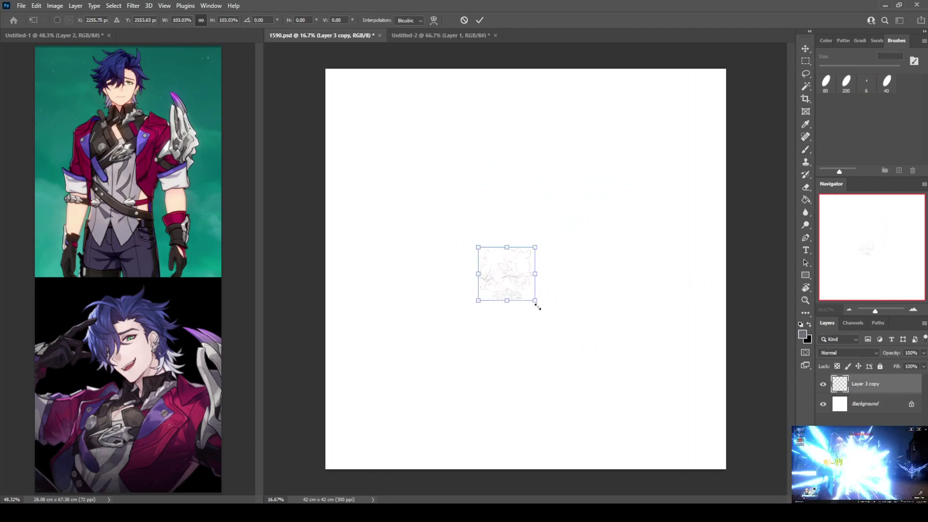
drag(537, 307, 725, 459)
drag(527, 282, 421, 155)
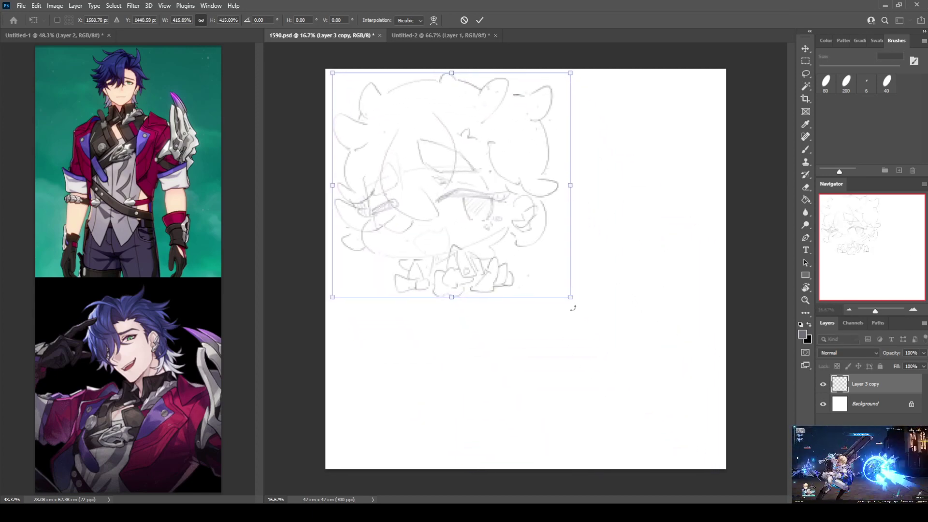
drag(571, 298, 745, 462)
drag(741, 78, 735, 80)
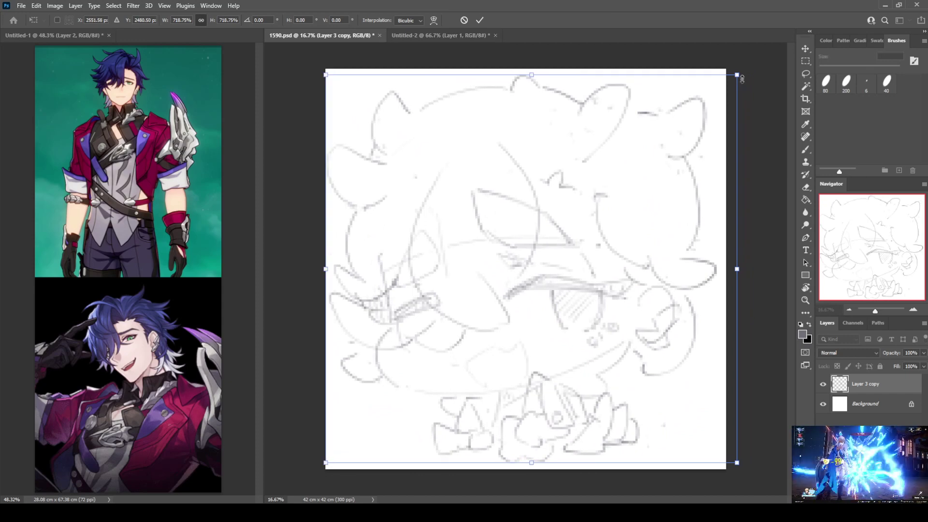
key(Return)
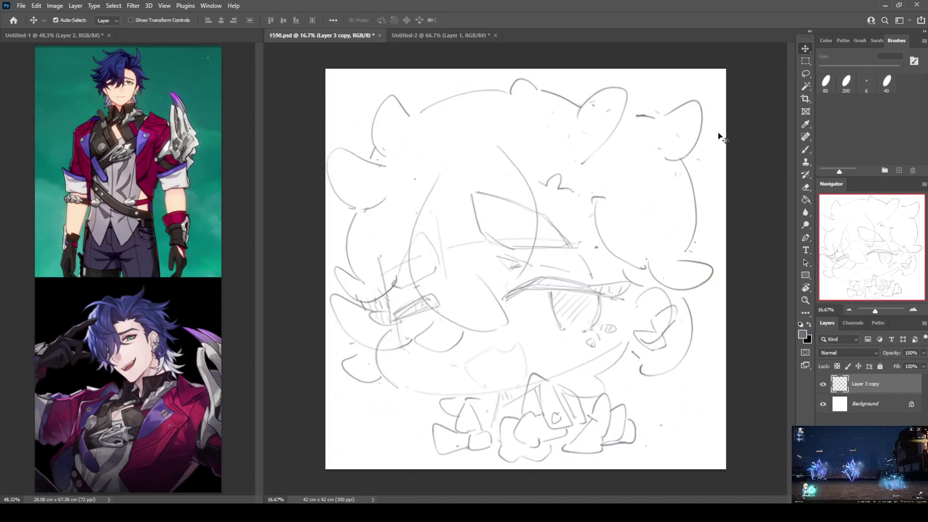
drag(652, 147, 660, 148)
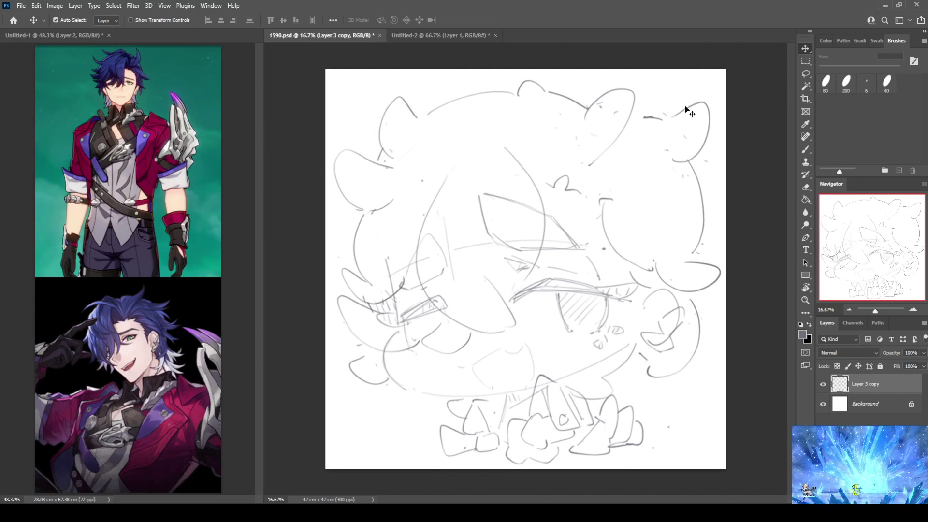
Step: Fade the sketch by lowering its layer opacity and add a new empty layer above it
key(b)
key(e)
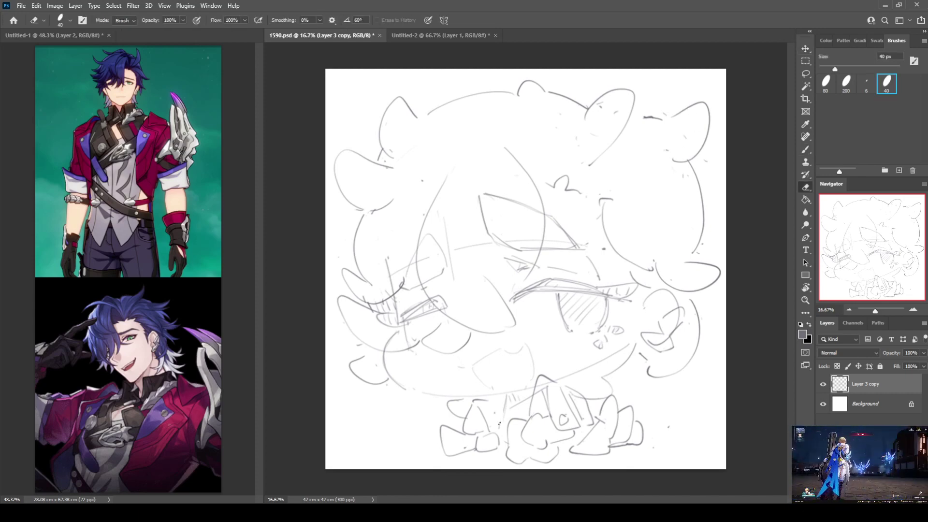
key(b)
mouse_move(499, 411)
mouse_down()
mouse_move(520, 408)
mouse_move(502, 437)
mouse_up()
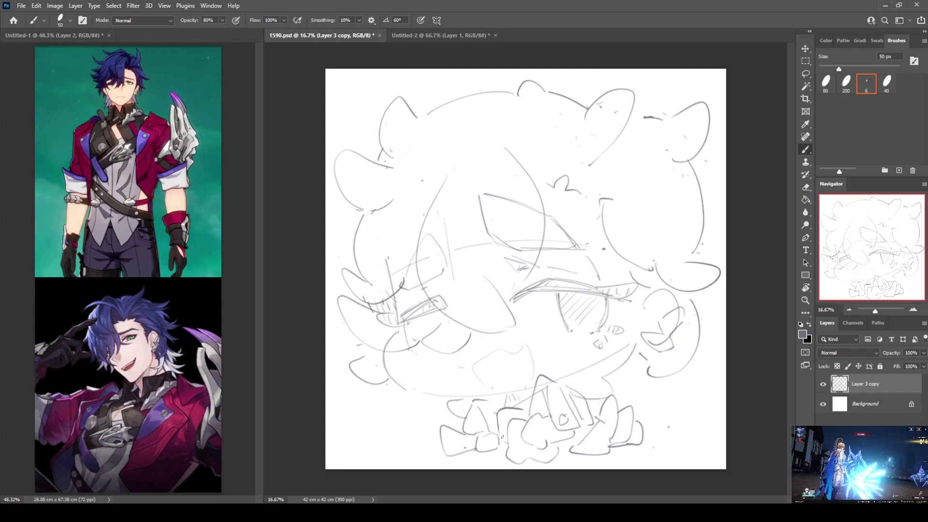
click(923, 354)
click(897, 366)
key(ctrl+shift+alt+n)
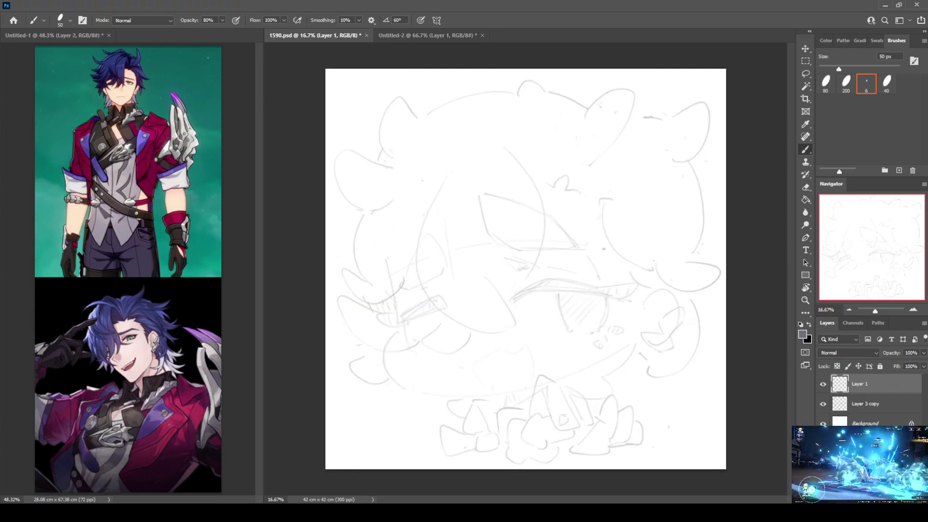
Step: Outline the thick upper lash band of the open eye on the new layer with the 200 px brush
key(ctrl+plus)
key(ctrl+plus)
key(ctrl+plus)
key(ctrl+plus)
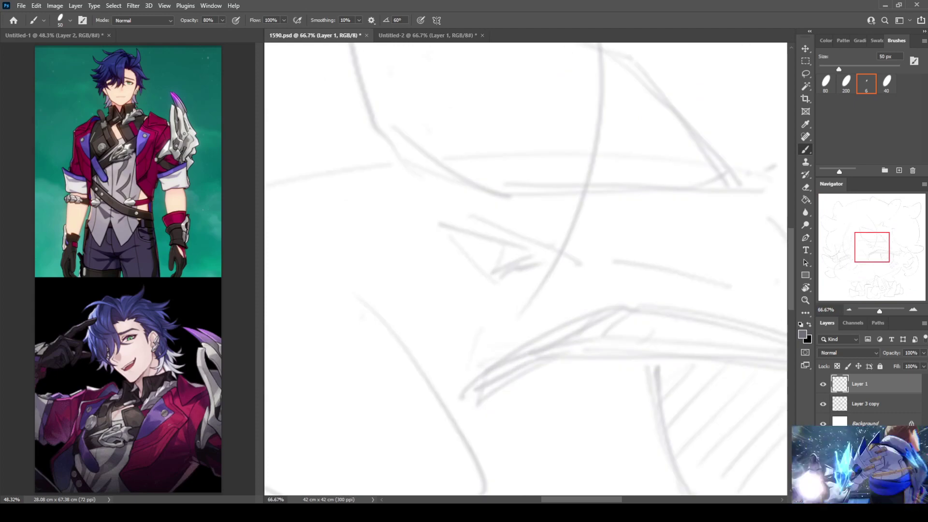
click(845, 83)
key(e)
key(b)
drag(592, 323, 473, 174)
key(ctrl+minus)
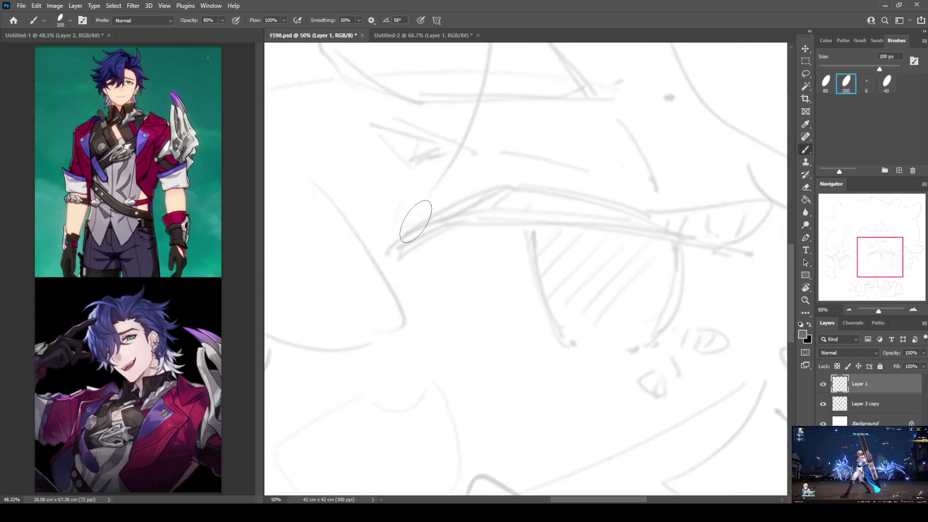
drag(395, 245, 493, 189)
mouse_move(402, 246)
mouse_down()
mouse_move(475, 221)
mouse_move(456, 225)
mouse_move(530, 224)
mouse_move(739, 253)
mouse_up()
mouse_move(509, 192)
mouse_down()
mouse_move(570, 188)
mouse_move(672, 220)
mouse_up()
key(ctrl+z)
mouse_move(471, 199)
mouse_down()
mouse_move(510, 184)
mouse_move(583, 193)
mouse_move(662, 220)
mouse_move(635, 195)
mouse_move(692, 189)
mouse_move(669, 246)
mouse_up()
mouse_move(403, 213)
mouse_down()
mouse_move(428, 183)
mouse_move(490, 183)
mouse_up()
Step: Fill the open eye's lash band with slanted hatching strokes
mouse_move(500, 215)
mouse_down()
mouse_move(519, 186)
mouse_move(536, 186)
mouse_up()
mouse_move(532, 218)
mouse_down()
mouse_move(556, 189)
mouse_move(567, 196)
mouse_up()
mouse_move(590, 228)
mouse_down()
mouse_move(609, 198)
mouse_move(623, 197)
mouse_up()
drag(618, 232, 638, 196)
mouse_move(631, 234)
mouse_down()
mouse_move(650, 194)
mouse_move(664, 193)
mouse_up()
drag(660, 237, 679, 194)
Step: Trace the small hatched triangle above the open eye's inner corner and outline the angular eyebrow over it
drag(485, 179, 624, 234)
mouse_move(437, 174)
mouse_down()
mouse_move(525, 198)
mouse_move(459, 190)
mouse_move(487, 207)
mouse_up()
mouse_move(498, 193)
mouse_down()
mouse_move(500, 203)
mouse_move(522, 206)
mouse_move(553, 201)
mouse_up()
drag(573, 197, 576, 375)
mouse_move(378, 150)
mouse_down()
mouse_move(365, 167)
mouse_move(385, 227)
mouse_move(428, 300)
mouse_move(463, 318)
mouse_up()
key(r)
drag(494, 188, 429, 218)
drag(343, 274, 518, 198)
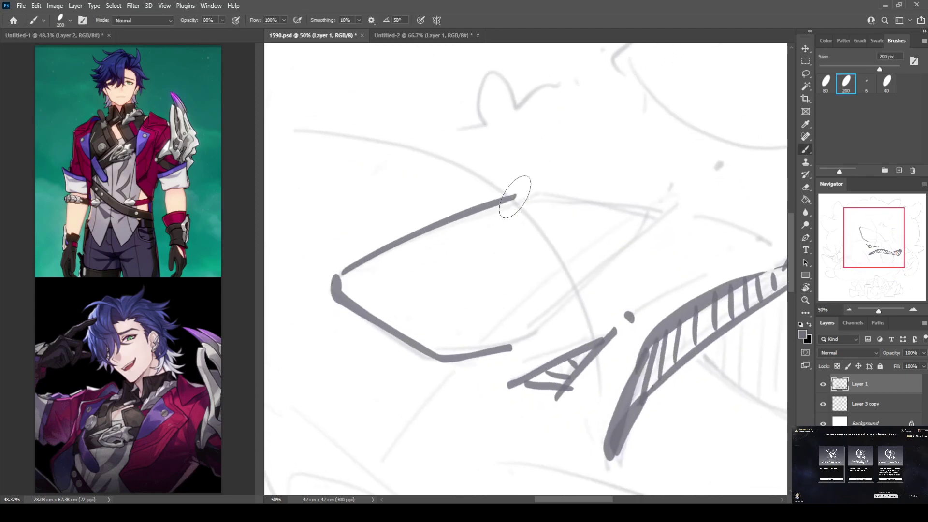
key(ctrl+z)
key(ctrl+z)
key(ctrl+z)
mouse_move(338, 274)
mouse_down()
mouse_move(434, 224)
mouse_move(543, 197)
mouse_move(655, 226)
mouse_move(513, 304)
mouse_up()
key(r)
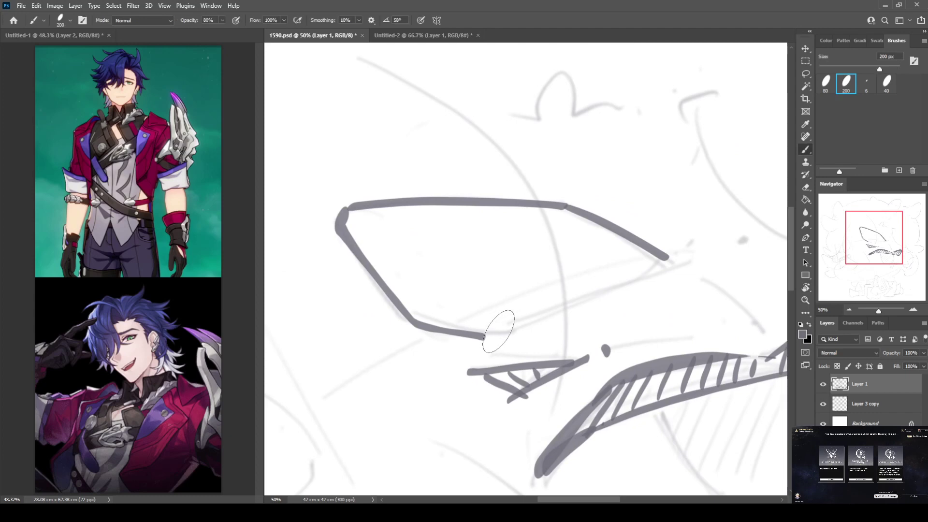
mouse_move(490, 334)
mouse_down()
mouse_move(669, 258)
mouse_move(629, 206)
mouse_move(597, 127)
mouse_up()
key(r)
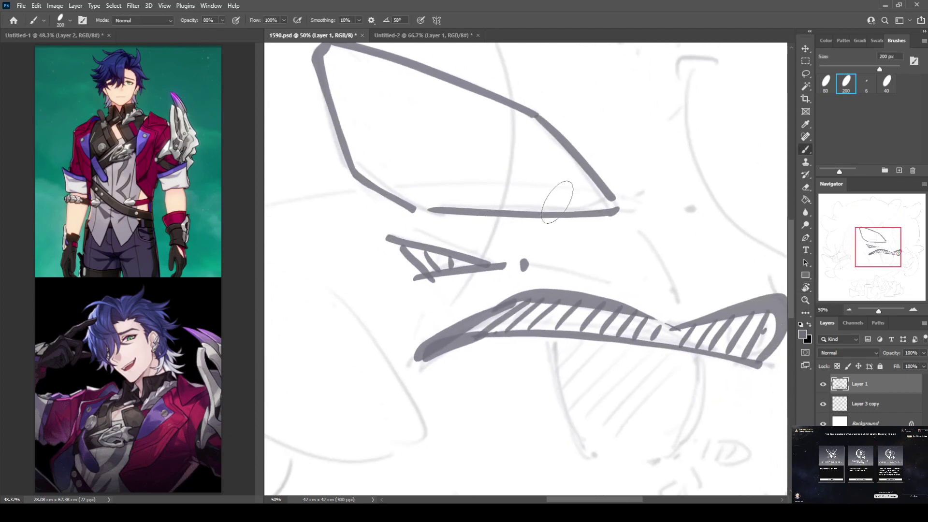
Step: Add two short marks inside the eyebrow's outer corner and draw the crease line above the open eye
drag(554, 194, 560, 203)
drag(570, 197, 571, 203)
mouse_move(513, 234)
mouse_down()
mouse_move(645, 194)
mouse_move(676, 129)
mouse_move(613, 130)
mouse_move(482, 170)
mouse_move(614, 149)
mouse_up()
key(r)
key(r)
mouse_move(521, 141)
mouse_down()
mouse_move(640, 196)
mouse_move(591, 68)
mouse_up()
mouse_move(592, 68)
mouse_down()
mouse_move(563, 73)
mouse_move(483, 116)
mouse_up()
Step: Outline the open eye's iris below the lash band, leaving a dotted gap in its lower curve
key(b)
mouse_move(433, 167)
mouse_down()
mouse_move(469, 233)
mouse_move(503, 261)
mouse_move(532, 268)
mouse_up()
key(ctrl+z)
mouse_move(434, 166)
mouse_down()
mouse_move(469, 244)
mouse_move(522, 268)
mouse_up()
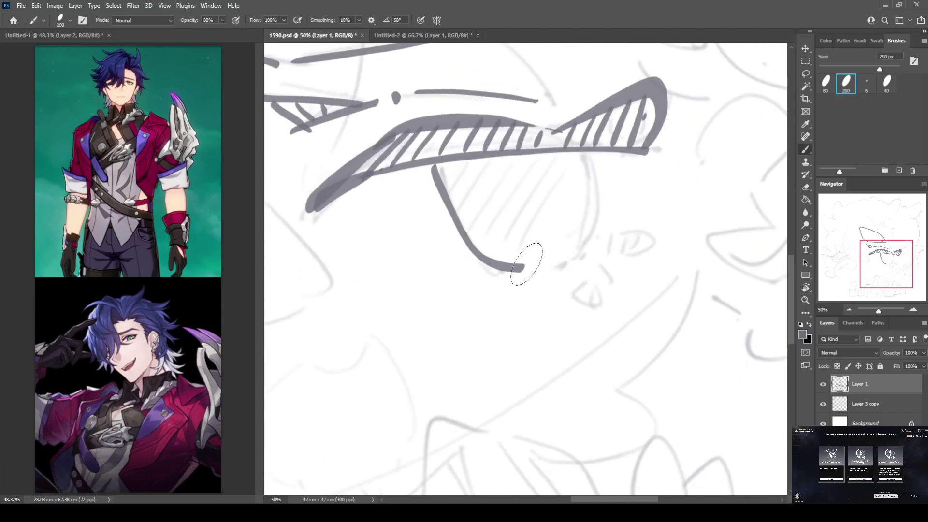
click(533, 265)
key(r)
key(b)
mouse_move(579, 159)
mouse_down()
mouse_move(596, 168)
mouse_move(600, 187)
mouse_move(565, 261)
mouse_up()
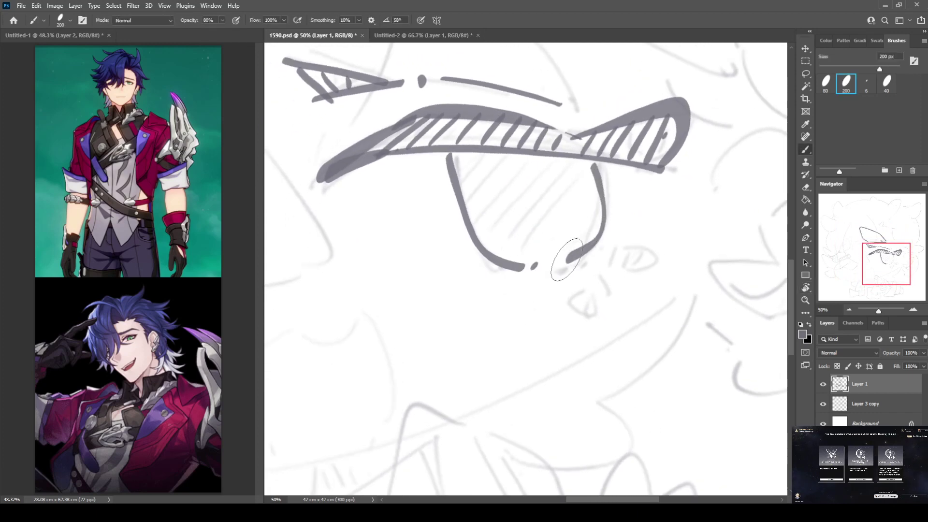
Step: Thicken the lower edge of the open eye's lash band and extend it past the outer corner
key(r)
drag(577, 212, 546, 193)
key(b)
mouse_move(354, 221)
mouse_down()
mouse_move(464, 170)
mouse_move(620, 122)
mouse_up()
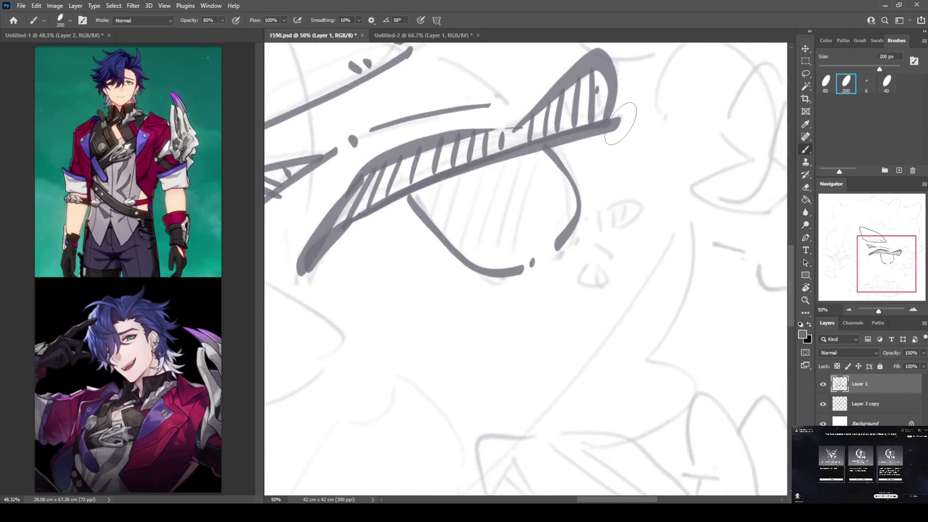
Step: Hatch the open eye's iris with parallel diagonal strokes
key(r)
drag(550, 198, 578, 218)
key(b)
mouse_move(476, 153)
mouse_down()
mouse_move(462, 173)
mouse_move(499, 156)
mouse_move(463, 189)
mouse_up()
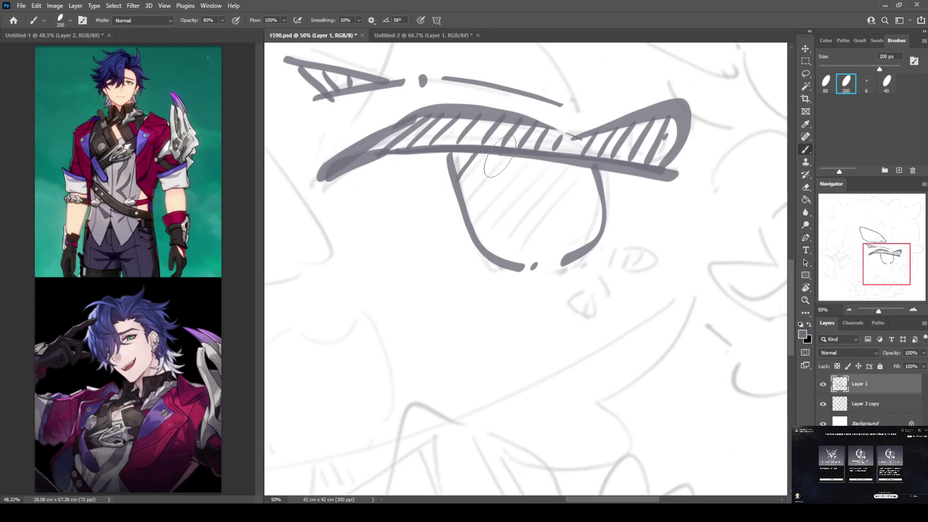
mouse_move(536, 158)
mouse_down()
mouse_move(466, 208)
mouse_move(473, 218)
mouse_up()
mouse_move(566, 162)
mouse_down()
mouse_move(486, 226)
mouse_move(549, 192)
mouse_move(502, 237)
mouse_up()
drag(594, 175, 531, 240)
drag(599, 196, 569, 232)
key(e)
key(b)
Step: Draw the small solid marks beneath the outer side of the open eye
key(r)
drag(636, 166, 660, 200)
key(b)
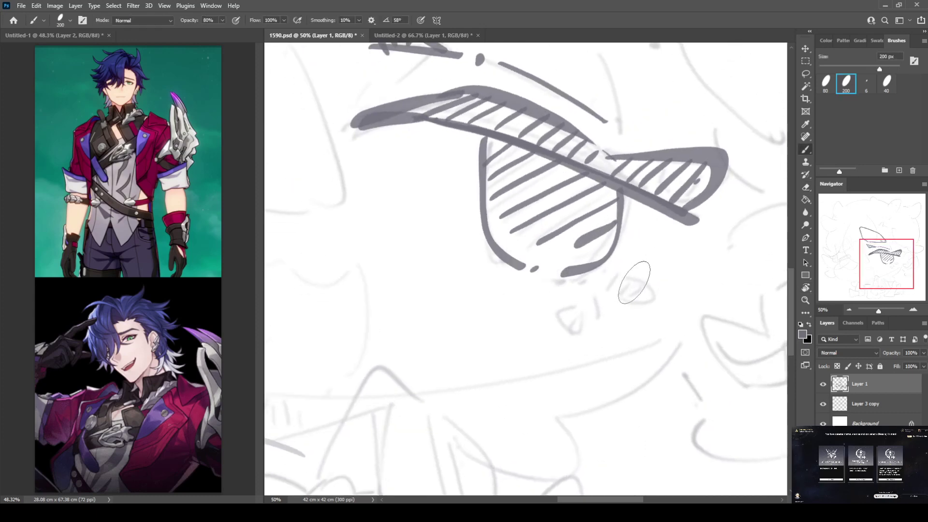
mouse_move(623, 281)
mouse_down()
mouse_move(638, 296)
mouse_move(603, 300)
mouse_move(606, 309)
mouse_up()
drag(576, 301, 574, 325)
Step: Outline the lash band of the narrower eye on the other side of the face
key(r)
drag(623, 229, 587, 181)
drag(529, 164, 603, 242)
mouse_move(460, 153)
mouse_down()
mouse_move(560, 155)
mouse_move(604, 176)
mouse_up()
mouse_move(607, 179)
mouse_down()
mouse_move(602, 206)
mouse_move(616, 228)
mouse_up()
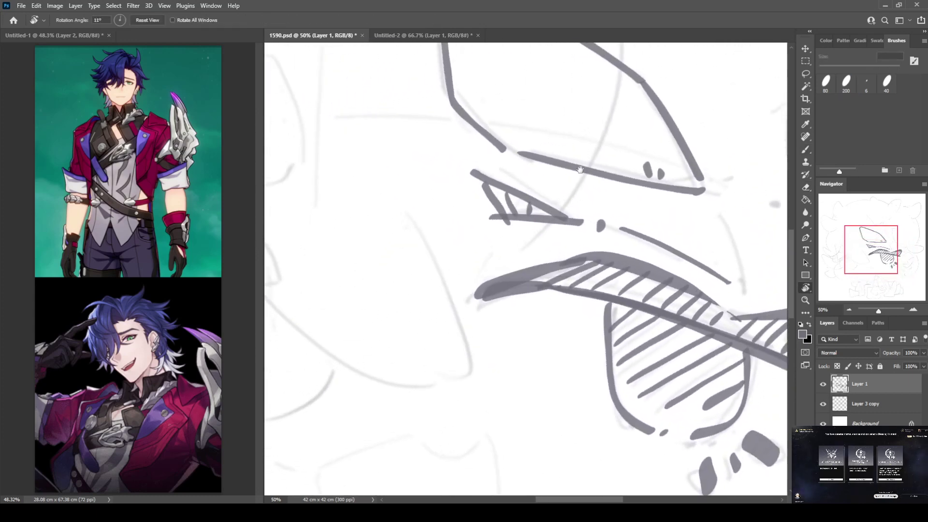
drag(441, 107, 597, 211)
drag(498, 220, 599, 146)
drag(603, 150, 586, 142)
mouse_move(420, 265)
mouse_down()
mouse_move(498, 184)
mouse_move(454, 232)
mouse_move(408, 227)
mouse_move(413, 251)
mouse_move(441, 237)
mouse_move(502, 249)
mouse_up()
key(b)
key(ctrl+z)
key(ctrl+z)
mouse_move(454, 227)
mouse_down()
mouse_move(441, 227)
mouse_move(488, 242)
mouse_move(485, 252)
mouse_move(563, 169)
mouse_up()
key(ctrl+z)
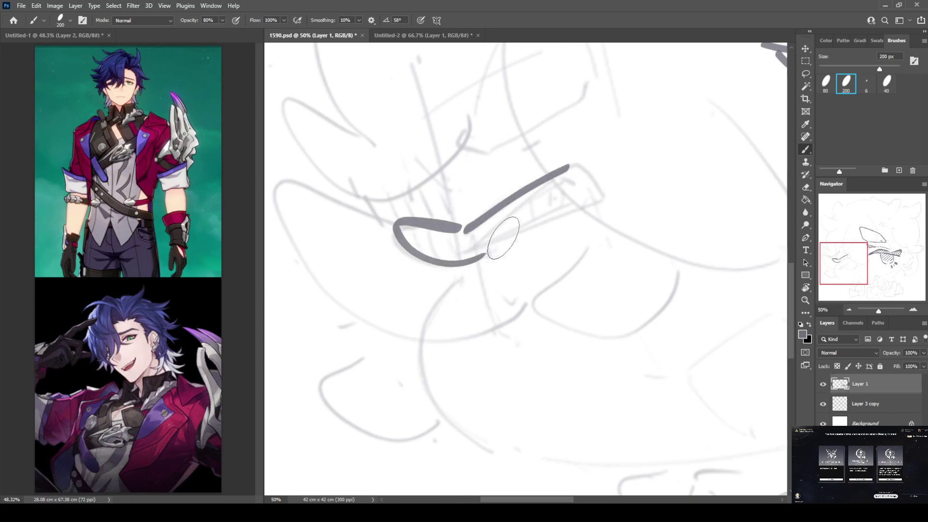
drag(481, 246, 607, 198)
mouse_move(565, 168)
mouse_down()
mouse_move(583, 155)
mouse_move(611, 197)
mouse_up()
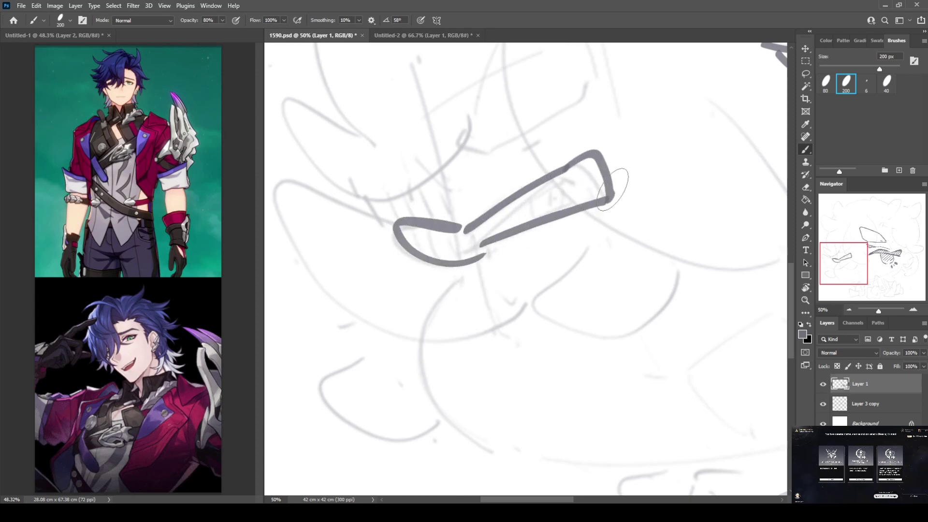
Step: Fill the narrower eye's lash band with slanted hatching strokes
mouse_move(438, 227)
mouse_down()
mouse_move(422, 262)
mouse_move(442, 263)
mouse_up()
drag(472, 230, 462, 263)
drag(522, 194, 505, 232)
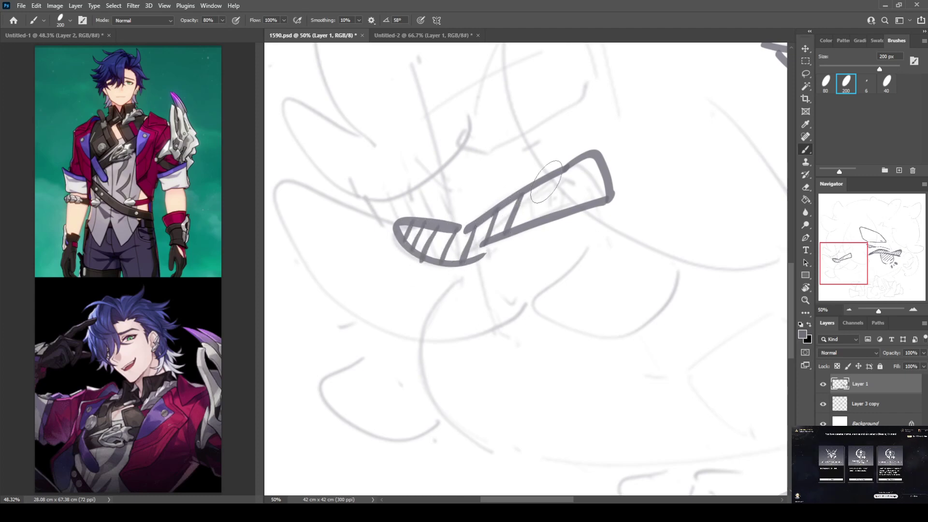
drag(547, 180, 528, 223)
drag(573, 167, 552, 213)
drag(590, 159, 575, 210)
drag(599, 176, 595, 183)
Step: Thicken the edges of the narrower eye's lash band and add a short crease stroke above it
key(r)
mouse_move(633, 107)
mouse_down()
mouse_move(624, 99)
mouse_move(602, 169)
mouse_up()
key(b)
mouse_move(521, 249)
mouse_down()
mouse_move(568, 220)
mouse_move(583, 257)
mouse_up()
drag(466, 319, 594, 264)
drag(519, 224, 547, 199)
Step: Outline the teardrop-shaped eyebrow above the narrower eye
scroll(549, 208, up, 3)
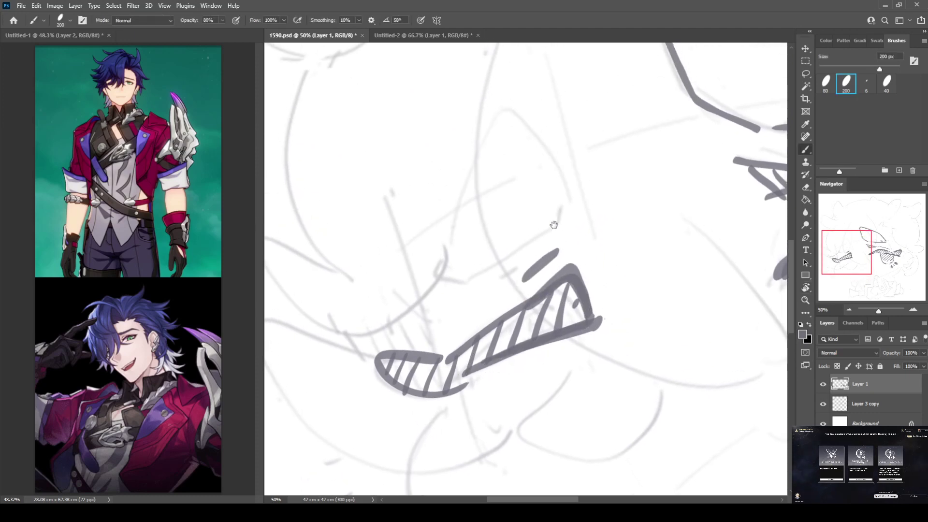
mouse_move(504, 115)
mouse_down()
mouse_move(439, 269)
mouse_move(464, 272)
mouse_move(554, 226)
mouse_up()
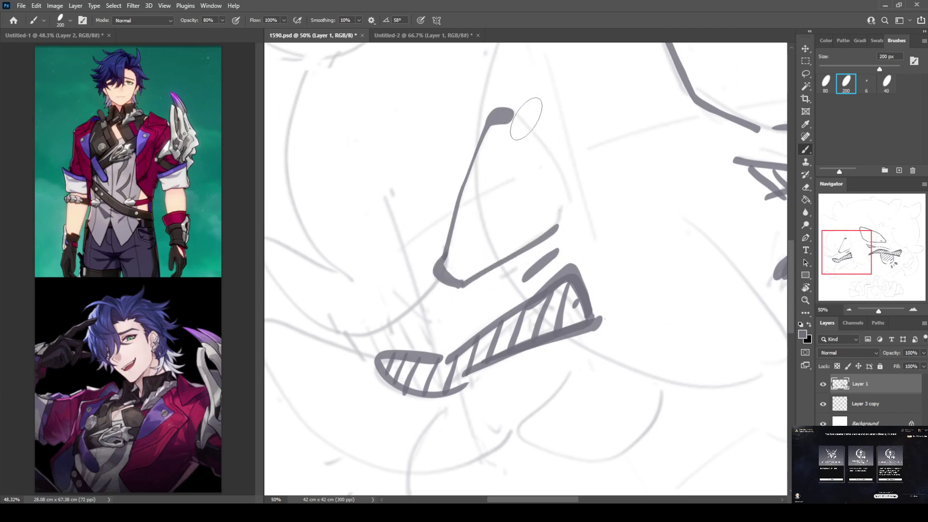
mouse_move(515, 112)
mouse_down()
mouse_move(563, 199)
mouse_move(555, 226)
mouse_up()
Step: Add a short thick stroke beneath the middle of the narrower eye's lash band
scroll(512, 285, down, 5)
mouse_move(403, 259)
mouse_down()
mouse_move(380, 265)
mouse_move(413, 290)
mouse_move(444, 295)
mouse_move(486, 260)
mouse_move(479, 297)
mouse_up()
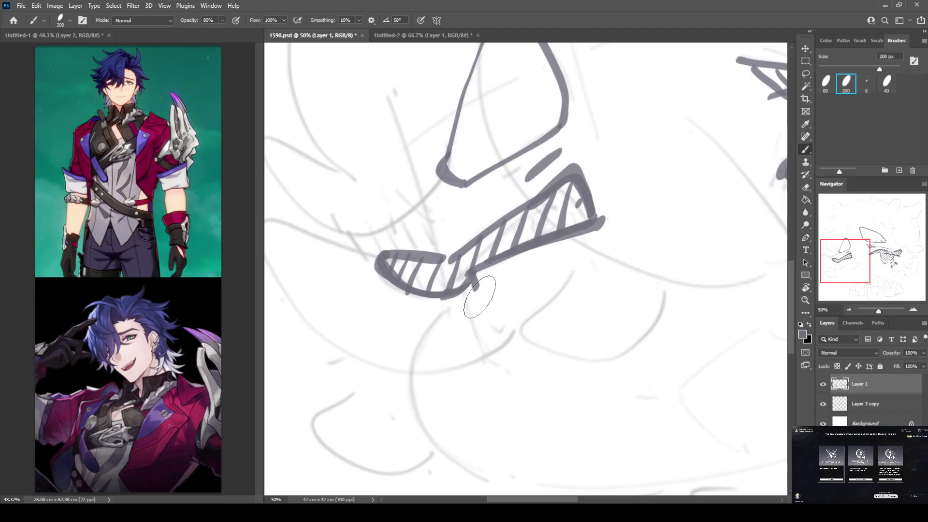
Step: Fill the wider eye's iris with solid grey over its hatching and thicken the inner edge of the eyebrow above it
drag(503, 335, 502, 280)
key(r)
drag(431, 143, 457, 254)
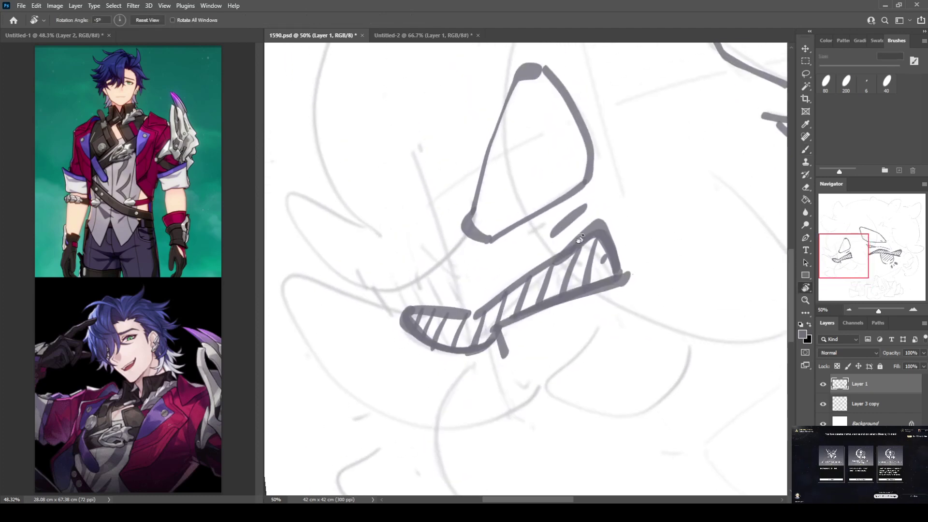
drag(615, 219, 379, 184)
key(Escape)
mouse_move(666, 141)
mouse_down()
mouse_move(569, 97)
mouse_move(446, 123)
mouse_up()
drag(486, 111, 444, 127)
key(b)
mouse_move(478, 175)
mouse_down()
mouse_move(506, 239)
mouse_move(491, 186)
mouse_move(557, 175)
mouse_move(481, 184)
mouse_move(509, 187)
mouse_move(498, 190)
mouse_move(505, 205)
mouse_move(558, 252)
mouse_move(547, 260)
mouse_move(550, 226)
mouse_move(573, 225)
mouse_move(595, 186)
mouse_move(585, 231)
mouse_move(600, 220)
mouse_move(582, 248)
mouse_move(562, 256)
mouse_move(594, 233)
mouse_move(601, 206)
mouse_up()
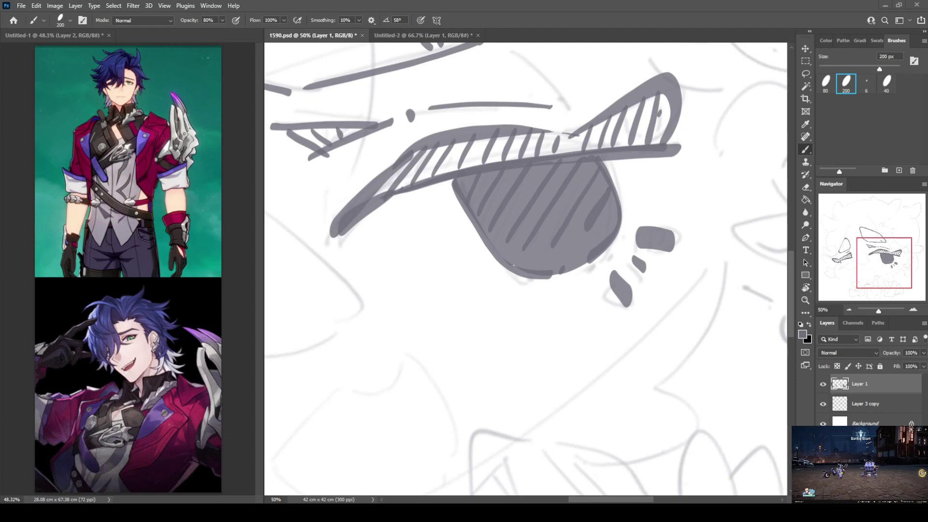
mouse_move(444, 270)
mouse_down()
mouse_move(463, 251)
mouse_move(518, 245)
mouse_move(487, 151)
mouse_move(465, 137)
mouse_move(439, 152)
mouse_up()
mouse_move(465, 86)
mouse_down()
mouse_move(454, 102)
mouse_move(494, 203)
mouse_move(551, 238)
mouse_up()
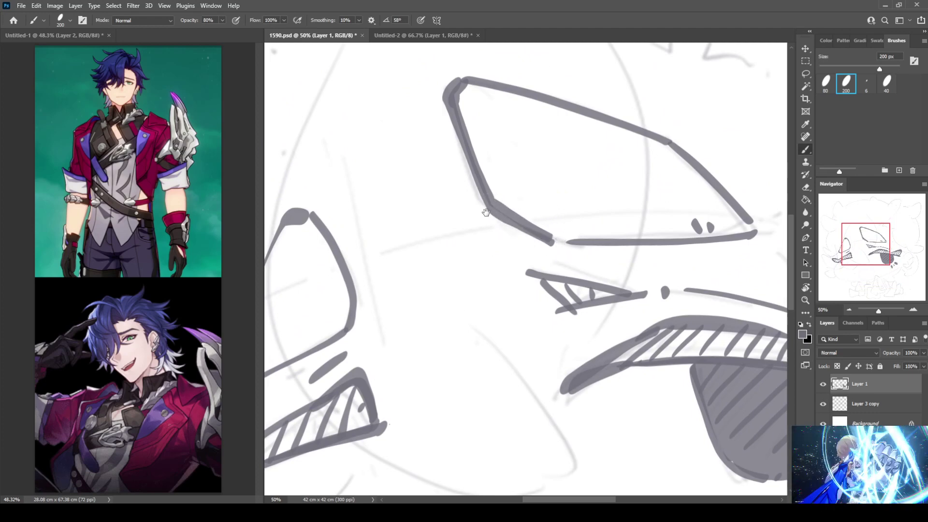
Step: Draw a long slanted line from beside the teardrop eyebrow down across the narrower eye's lash band
drag(486, 211, 613, 157)
drag(487, 139, 507, 135)
mouse_move(385, 203)
mouse_down()
mouse_move(447, 136)
mouse_move(474, 191)
mouse_move(478, 259)
mouse_move(528, 140)
mouse_move(450, 150)
mouse_up()
key(r)
key(b)
mouse_move(350, 110)
mouse_down()
mouse_move(345, 97)
mouse_move(408, 319)
mouse_up()
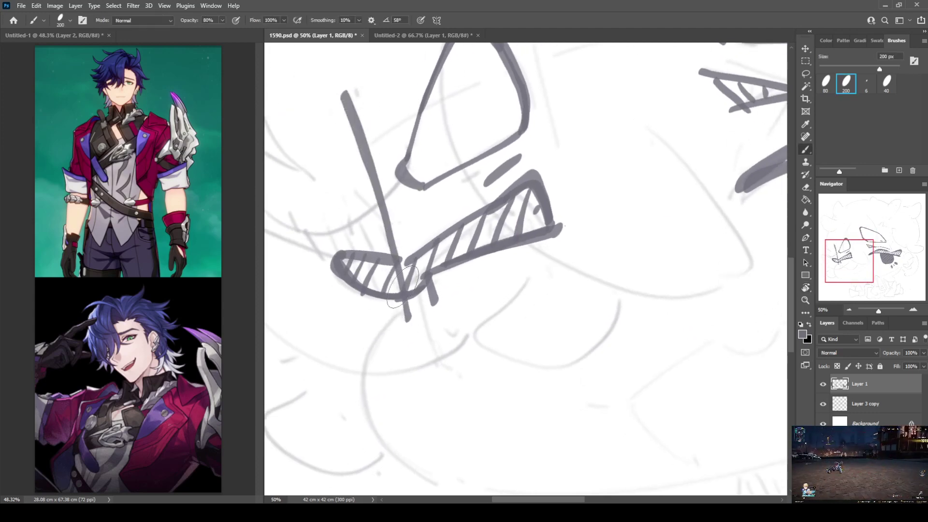
Step: Bring the lower face into view and widen the drawing's window against the reference image
key(ctrl+minus)
drag(555, 242, 453, 192)
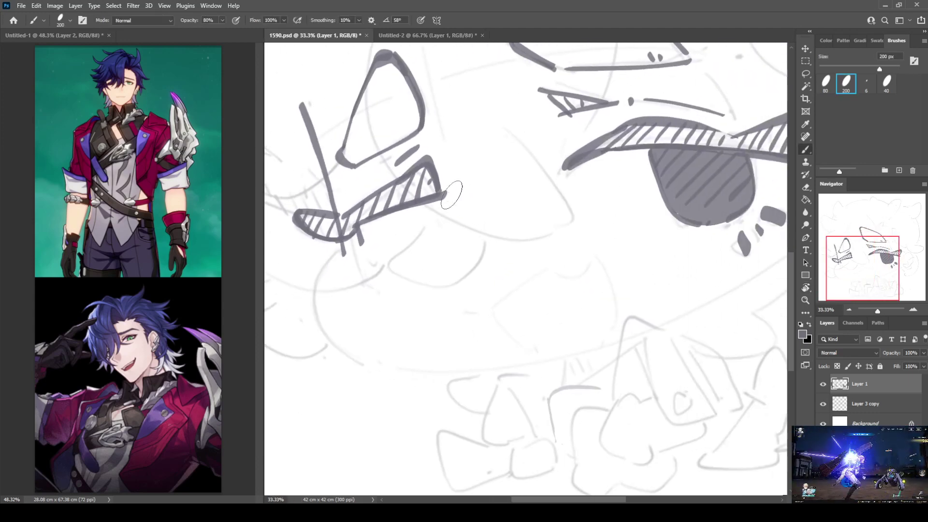
key(r)
drag(388, 244, 395, 217)
drag(523, 116, 439, 140)
key(b)
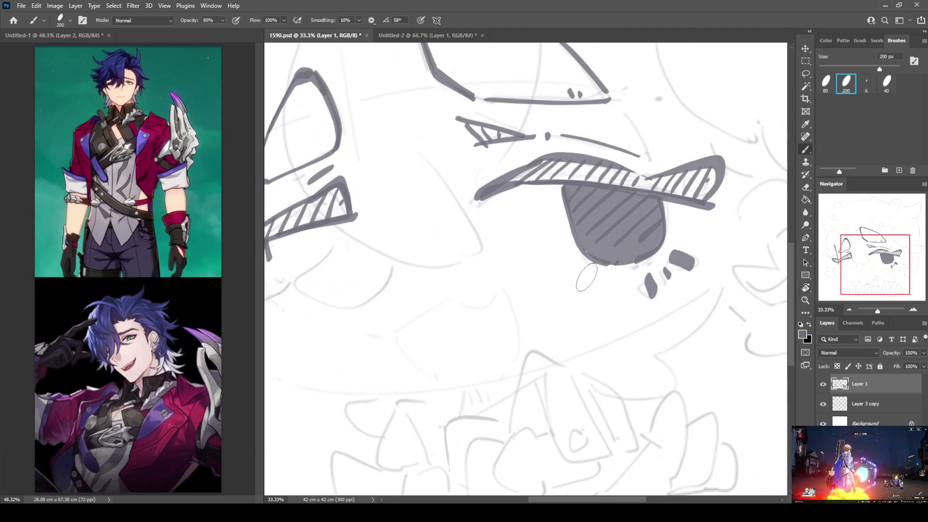
mouse_move(582, 250)
mouse_down()
mouse_move(609, 267)
mouse_move(672, 233)
mouse_up()
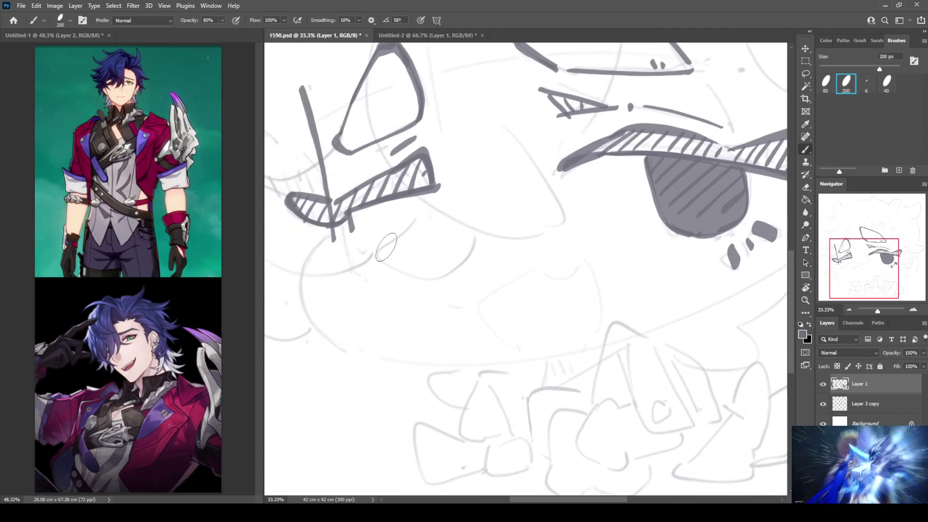
mouse_move(429, 196)
mouse_down()
mouse_move(376, 206)
mouse_move(413, 195)
mouse_up()
scroll(411, 195, right, 2)
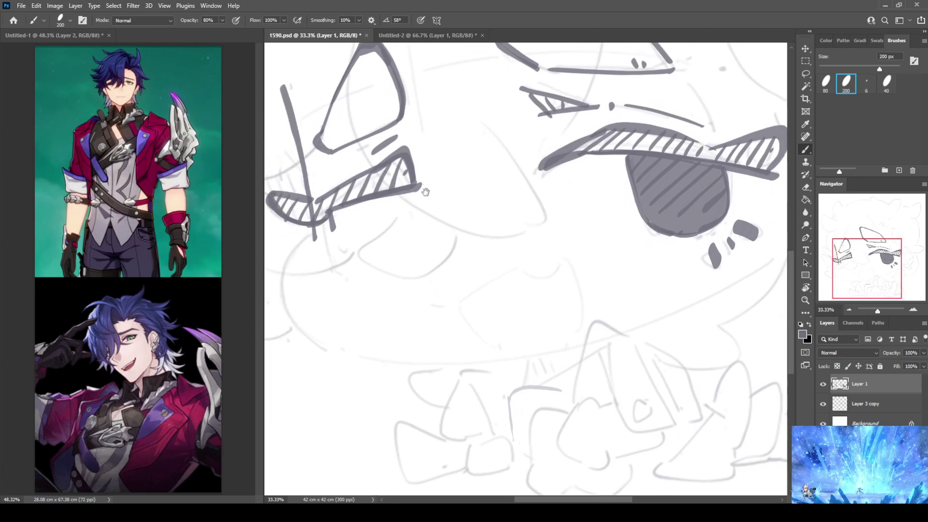
drag(263, 252, 213, 251)
mouse_move(265, 238)
mouse_down()
mouse_move(250, 251)
mouse_move(257, 320)
mouse_up()
key(ctrl+z)
mouse_move(264, 237)
mouse_down()
mouse_move(250, 314)
mouse_move(290, 346)
mouse_move(379, 360)
mouse_move(501, 351)
mouse_move(632, 307)
mouse_move(735, 247)
mouse_up()
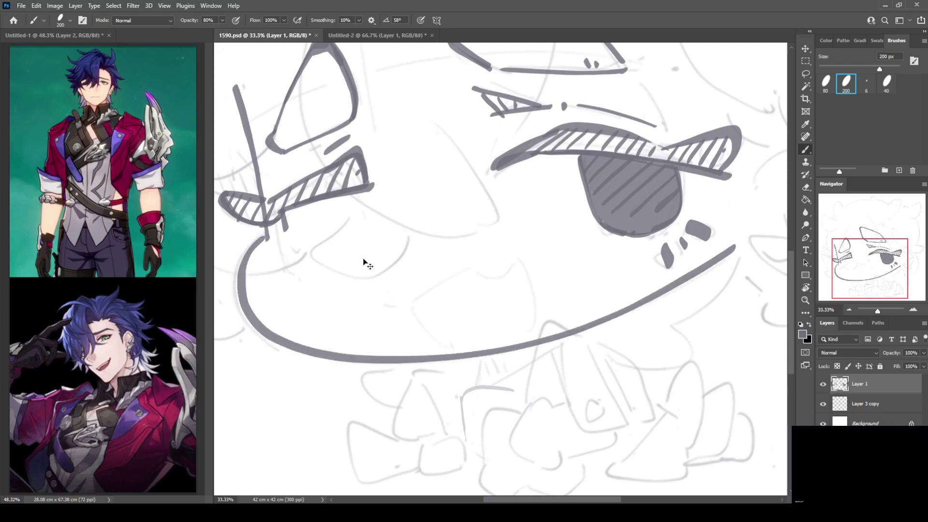
key(ctrl+z)
mouse_move(266, 236)
mouse_down()
mouse_move(241, 280)
mouse_move(261, 327)
mouse_move(325, 354)
mouse_move(414, 363)
mouse_move(564, 340)
mouse_move(690, 284)
mouse_move(747, 236)
mouse_up()
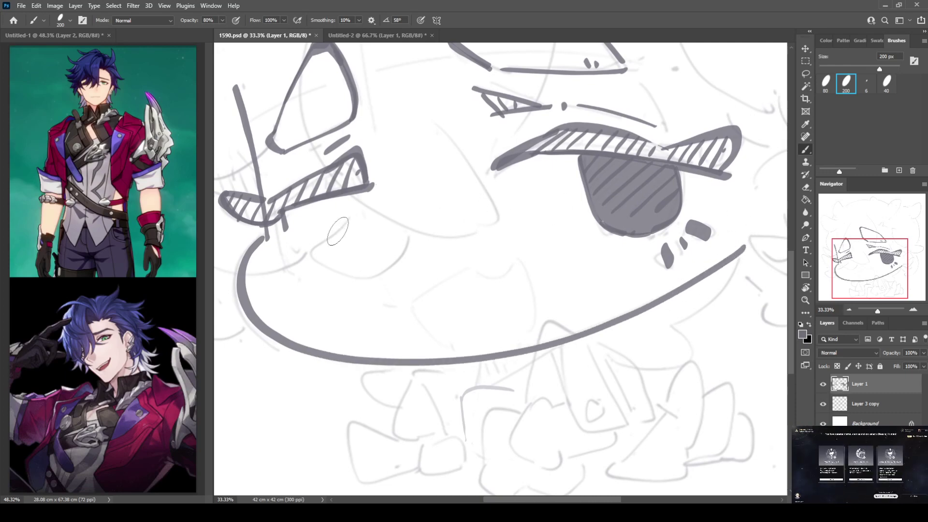
key(ctrl+z)
Step: Sweep the cheek and jaw outline from the narrower eye round to below the wider eye, and add a neck stroke beneath it
mouse_move(263, 236)
mouse_down()
mouse_move(247, 255)
mouse_move(249, 308)
mouse_move(320, 351)
mouse_move(435, 354)
mouse_move(598, 321)
mouse_move(755, 233)
mouse_up()
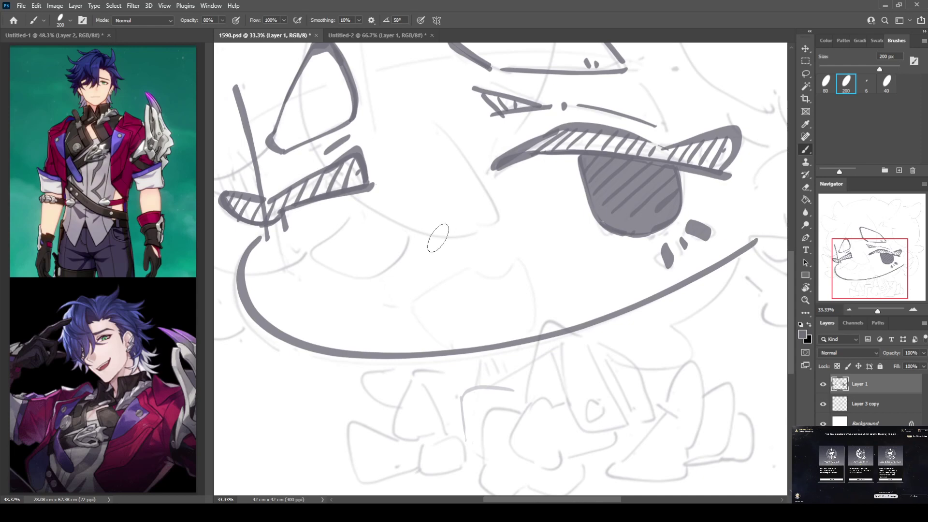
drag(481, 349, 478, 382)
Step: Outline the open mouth with a notched upper lip and sides curving down toward the jaw
mouse_move(410, 301)
mouse_down()
mouse_move(465, 271)
mouse_move(492, 280)
mouse_move(513, 265)
mouse_move(532, 288)
mouse_move(534, 325)
mouse_up()
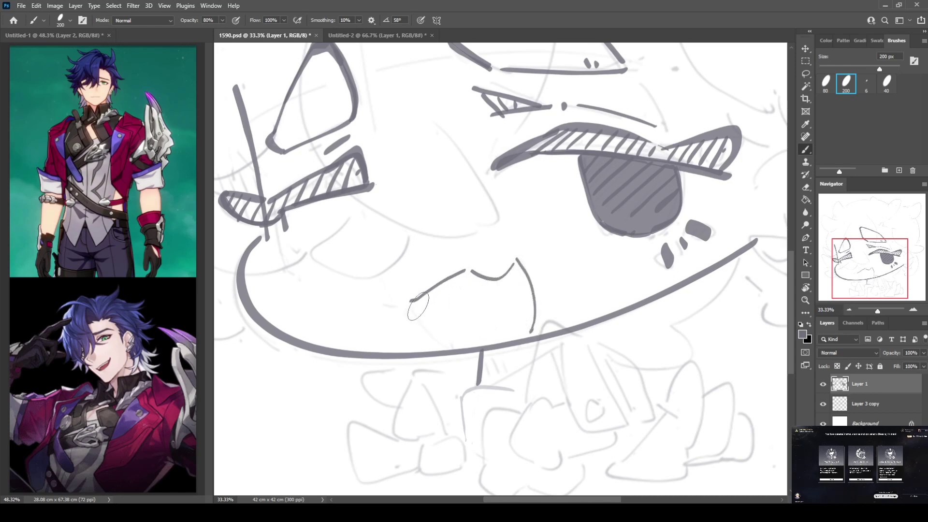
drag(413, 300, 448, 346)
Step: Shade the neck wedge under the jaw with slanted hatching strokes
mouse_move(575, 359)
mouse_down()
mouse_move(518, 293)
mouse_move(514, 307)
mouse_move(532, 309)
mouse_up()
key(e)
key(b)
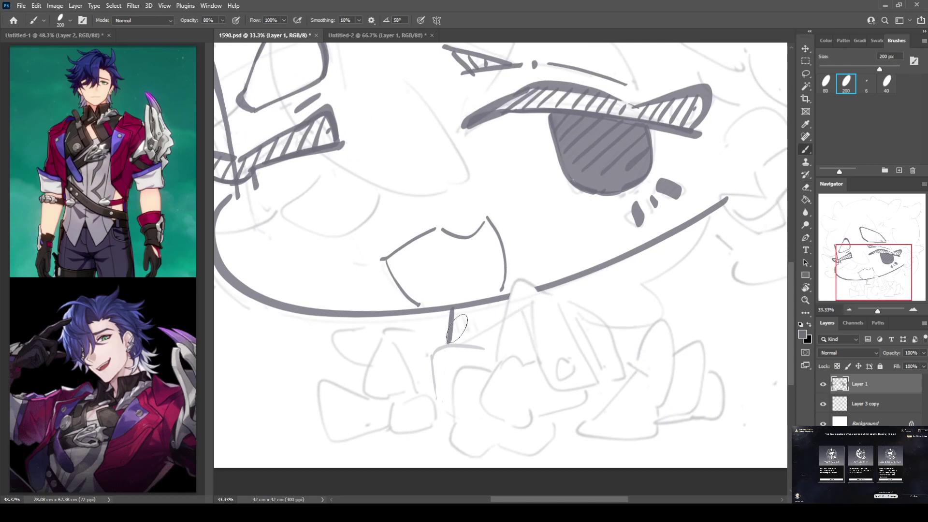
mouse_move(452, 330)
mouse_down()
mouse_move(497, 310)
mouse_move(467, 308)
mouse_up()
drag(465, 323, 477, 307)
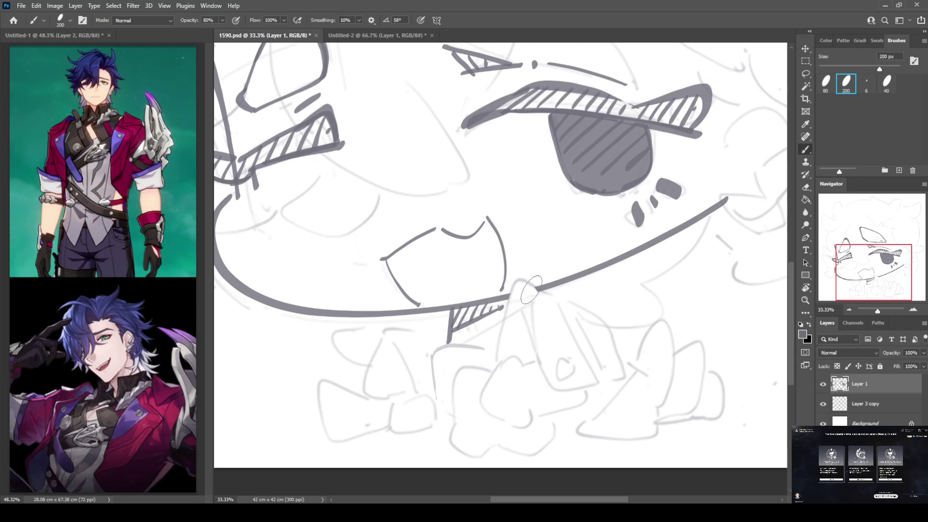
Step: Outline the angular flap hanging below the jaw and add a small circle and two slanted stripe lines inside it
mouse_move(531, 290)
mouse_down()
mouse_move(512, 297)
mouse_move(498, 355)
mouse_up()
mouse_move(520, 311)
mouse_down()
mouse_move(558, 398)
mouse_move(550, 384)
mouse_move(615, 381)
mouse_up()
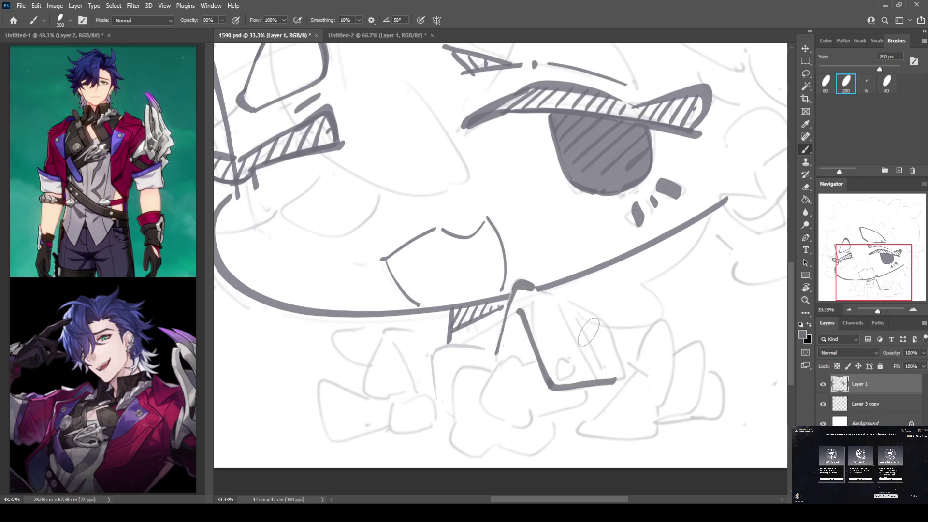
mouse_move(537, 290)
mouse_down()
mouse_move(601, 316)
mouse_move(623, 383)
mouse_up()
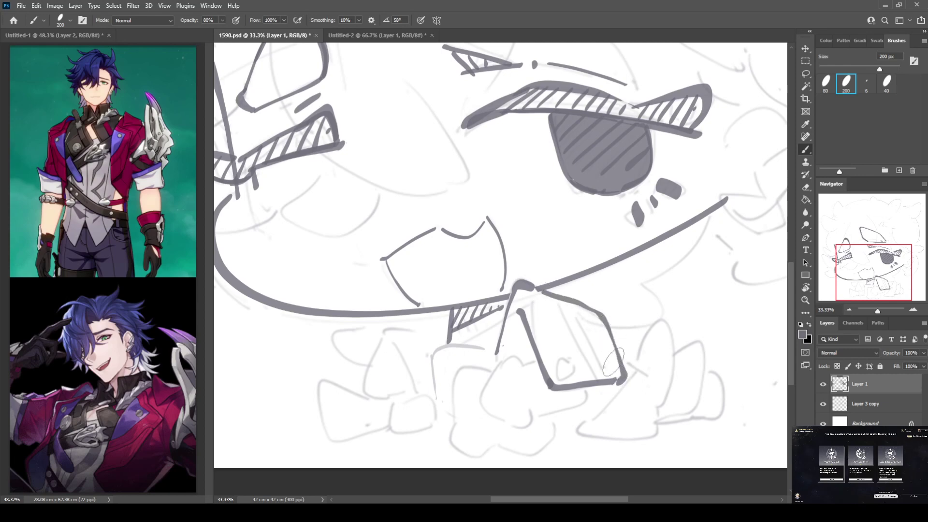
mouse_move(566, 356)
mouse_down()
mouse_move(559, 369)
mouse_move(574, 362)
mouse_up()
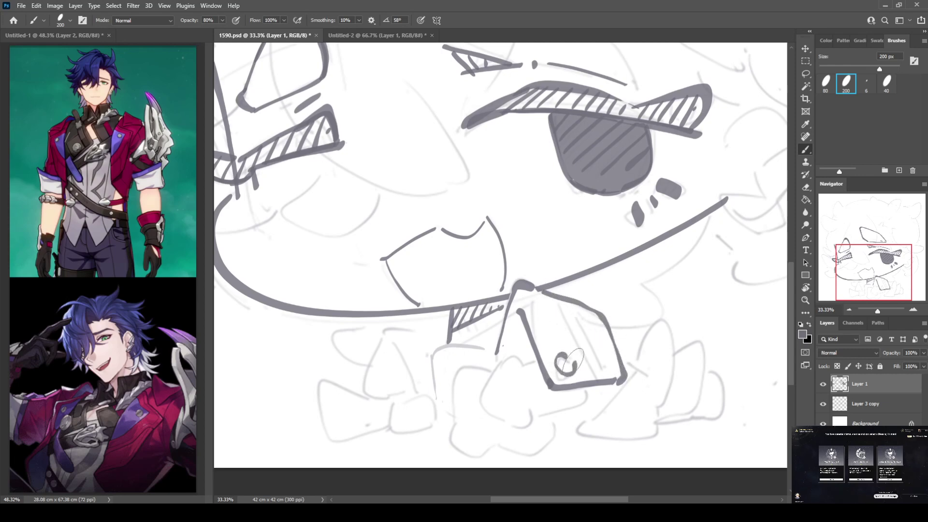
drag(560, 300, 590, 379)
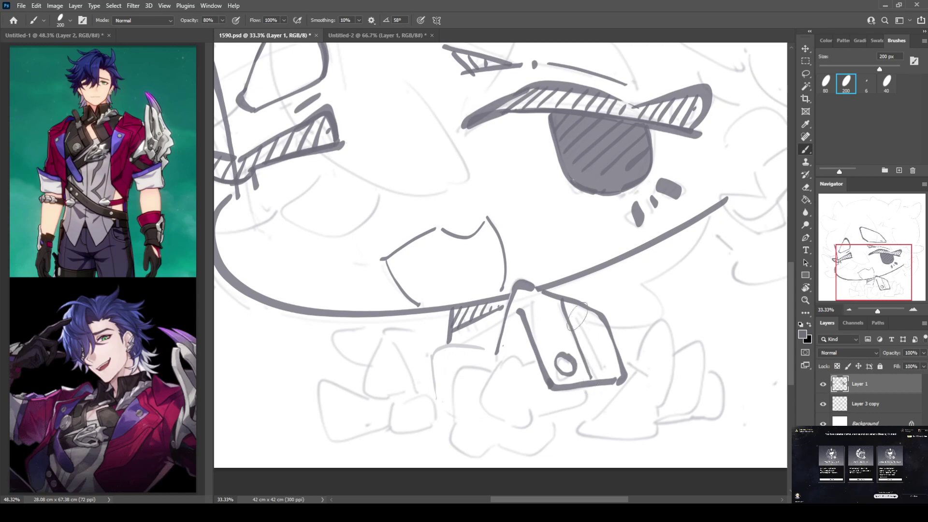
mouse_move(571, 309)
mouse_down()
mouse_move(599, 377)
mouse_move(576, 297)
mouse_move(606, 279)
mouse_up()
Step: Outline the rounded shape under the flap and the lobed shape behind it, with short crease strokes and hatching where they overlap
mouse_move(570, 336)
mouse_down()
mouse_move(542, 344)
mouse_move(535, 382)
mouse_move(577, 394)
mouse_move(628, 380)
mouse_move(634, 361)
mouse_up()
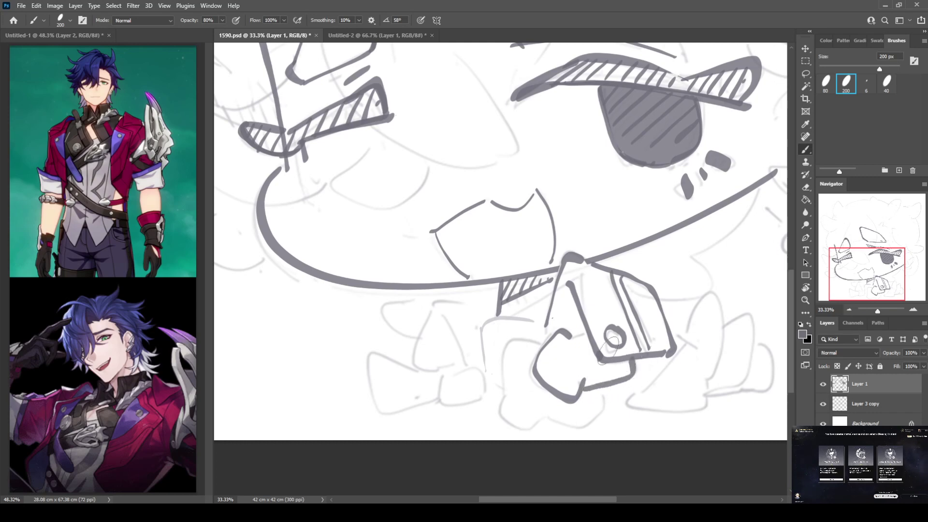
drag(569, 338, 587, 333)
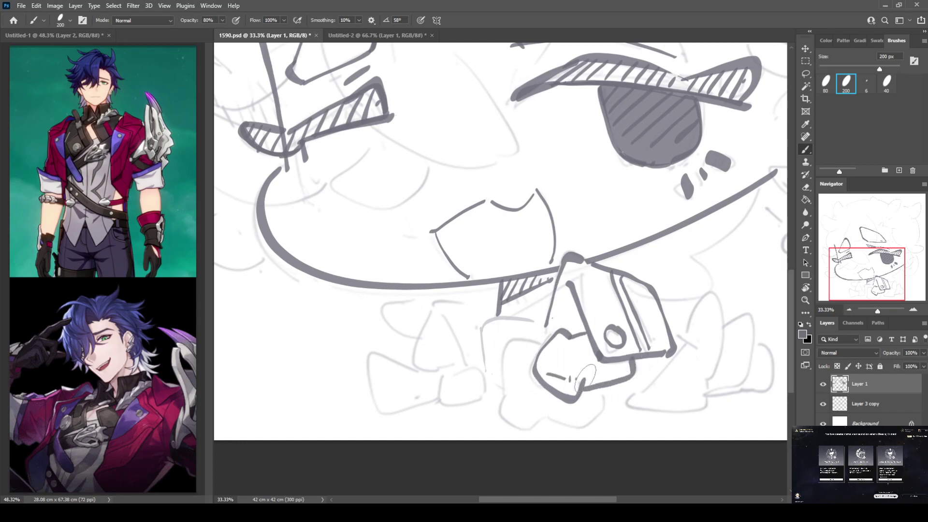
mouse_move(539, 344)
mouse_down()
mouse_move(508, 360)
mouse_move(500, 398)
mouse_move(522, 427)
mouse_move(545, 415)
mouse_move(578, 428)
mouse_move(604, 403)
mouse_move(595, 382)
mouse_up()
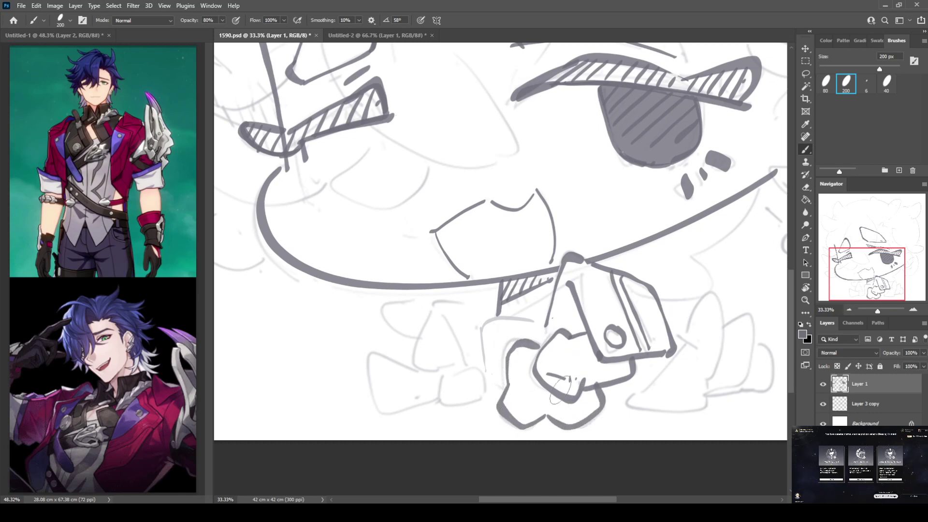
drag(537, 379, 585, 405)
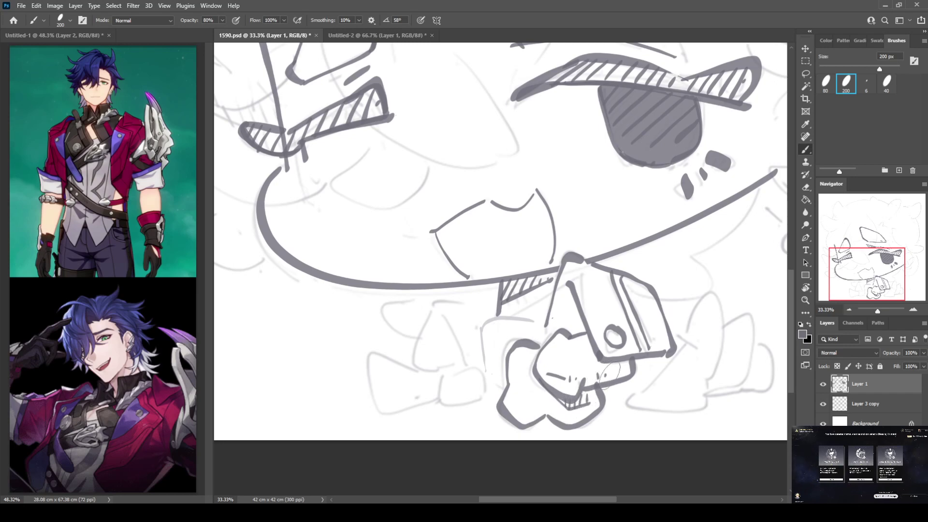
Step: Add a small hatched triangle beside the flap, plus little circles and dots on the rounded and lobed shapes
drag(570, 288, 563, 303)
drag(522, 409, 525, 412)
mouse_move(523, 355)
mouse_down()
mouse_move(521, 362)
mouse_move(554, 350)
mouse_up()
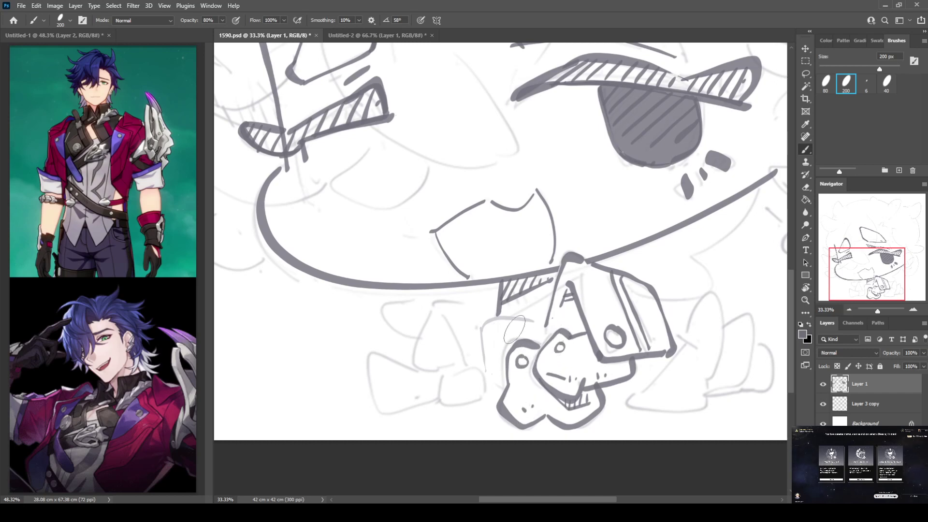
Step: Outline the boxy body section below the neck and add short accent strokes near its corner
drag(485, 327, 545, 315)
key(e)
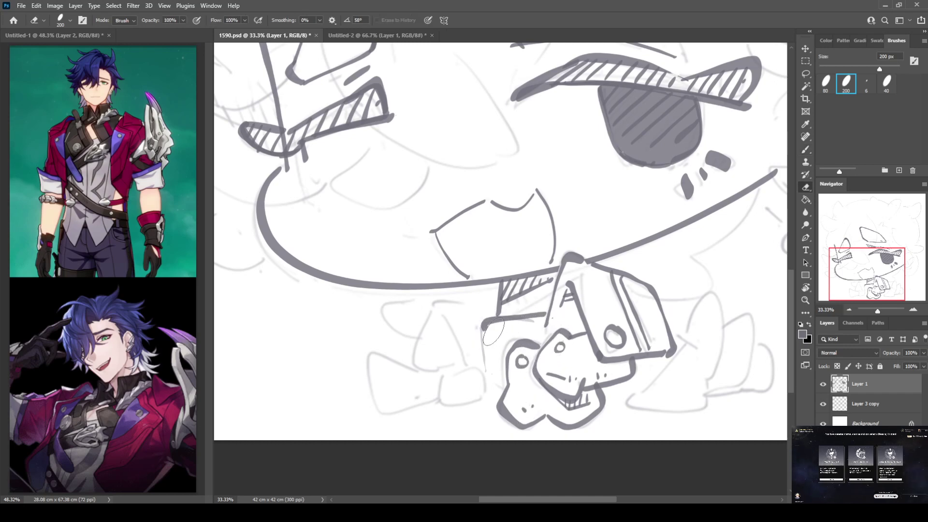
key(b)
mouse_move(494, 331)
mouse_down()
mouse_move(481, 333)
mouse_move(487, 386)
mouse_move(479, 361)
mouse_move(502, 390)
mouse_up()
key(e)
key(b)
drag(491, 334, 494, 342)
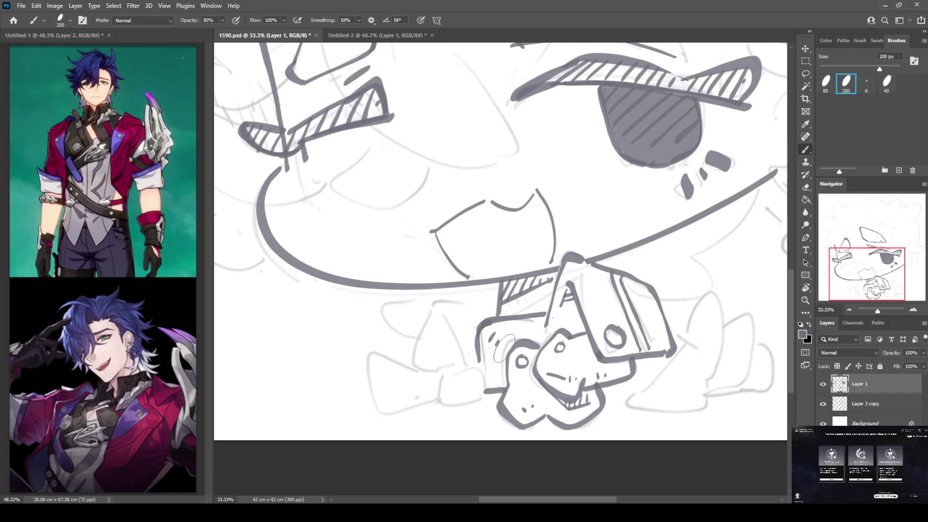
Step: Draw the small rounded block beside the body section with a slanted line above it, and add accent marks inside the block
mouse_move(441, 315)
mouse_down()
mouse_move(468, 363)
mouse_move(442, 373)
mouse_move(439, 410)
mouse_move(478, 406)
mouse_move(478, 374)
mouse_move(459, 372)
mouse_up()
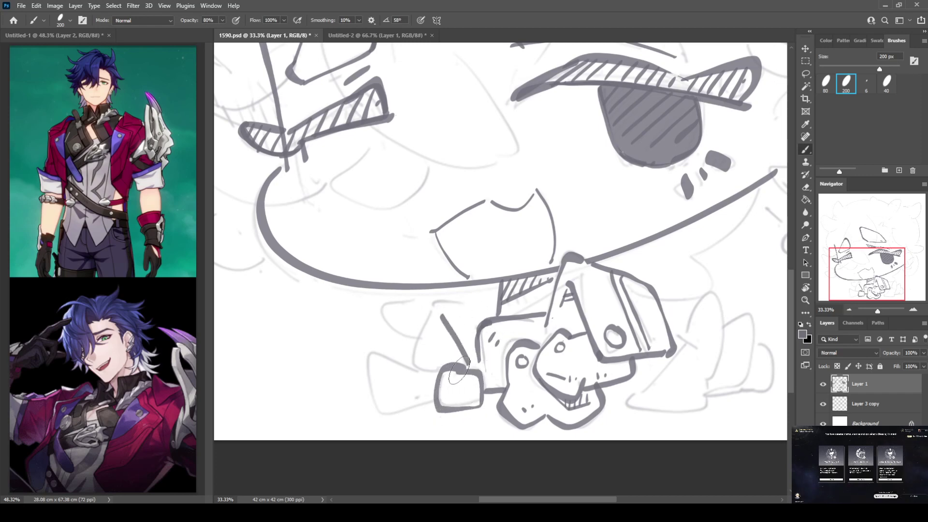
key(e)
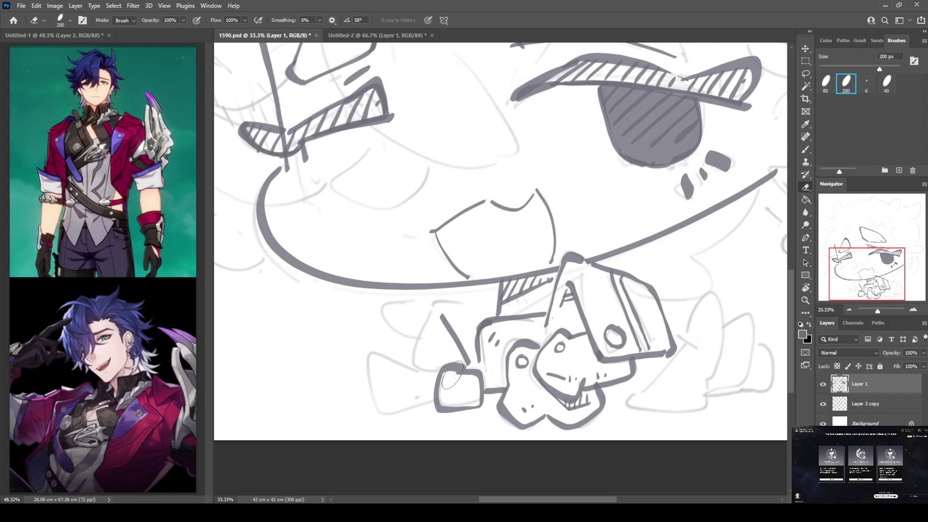
drag(446, 378, 449, 375)
key(b)
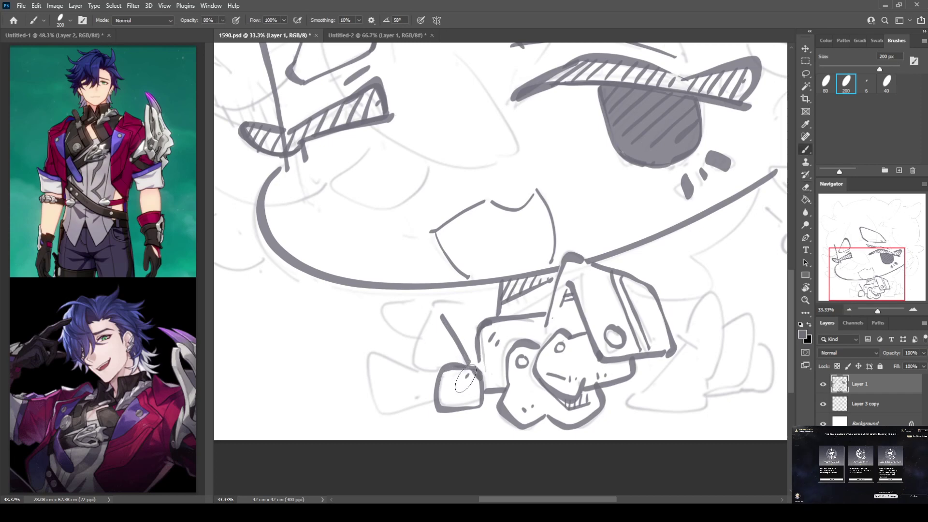
Step: Outline the tapered piece above the rounded block and add short inner strokes and dots
mouse_move(437, 314)
mouse_down()
mouse_move(427, 307)
mouse_move(415, 364)
mouse_move(435, 353)
mouse_up()
mouse_move(437, 303)
mouse_down()
mouse_move(489, 314)
mouse_move(430, 344)
mouse_up()
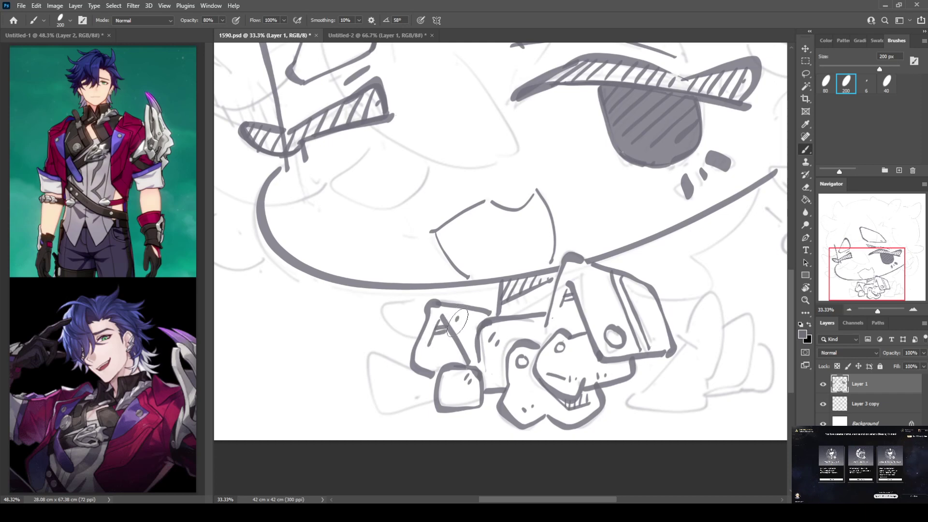
drag(413, 289, 414, 327)
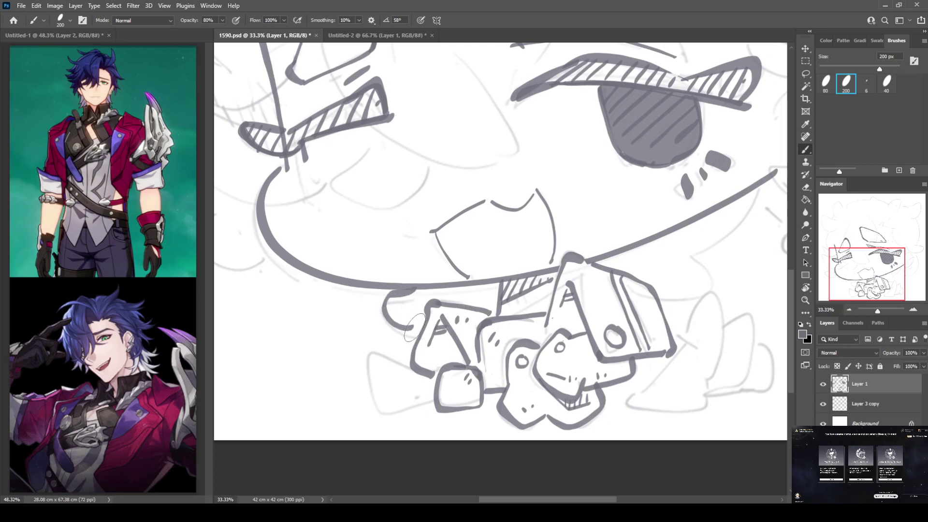
key(ctrl+z)
mouse_move(423, 290)
mouse_down()
mouse_move(386, 310)
mouse_move(418, 330)
mouse_up()
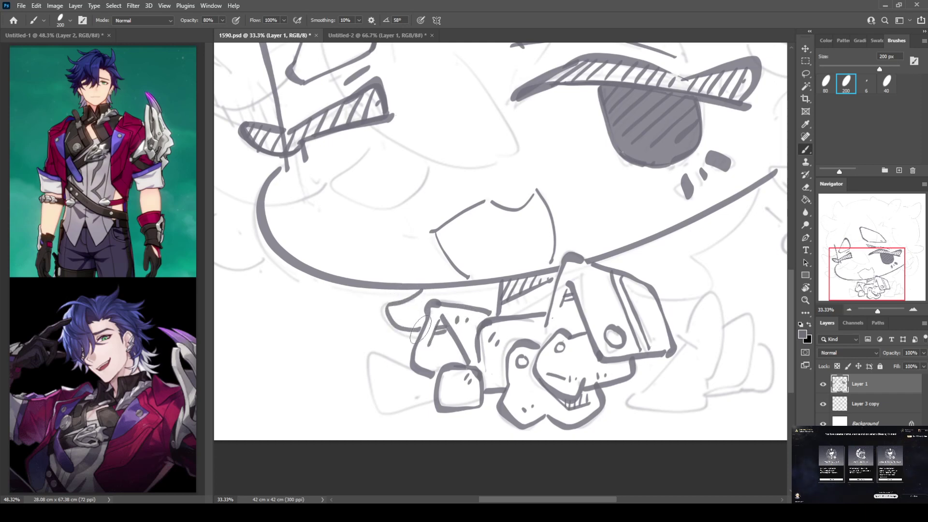
key(ctrl+z)
Step: Draw the small hooked shape under the jaw and the flared piece beside the rounded block with stripes across it
mouse_move(419, 290)
mouse_down()
mouse_move(392, 296)
mouse_move(424, 329)
mouse_up()
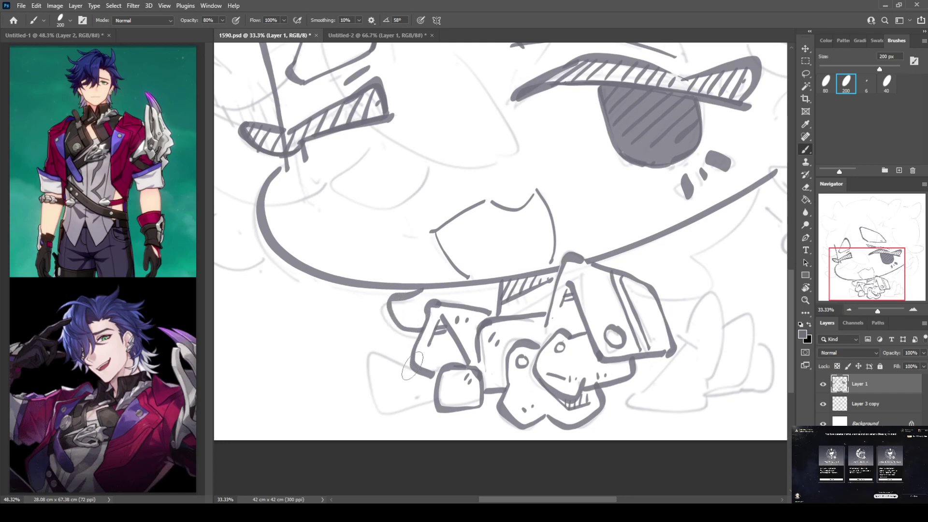
mouse_move(410, 364)
mouse_down()
mouse_move(370, 386)
mouse_move(425, 406)
mouse_move(437, 389)
mouse_up()
drag(395, 358, 395, 405)
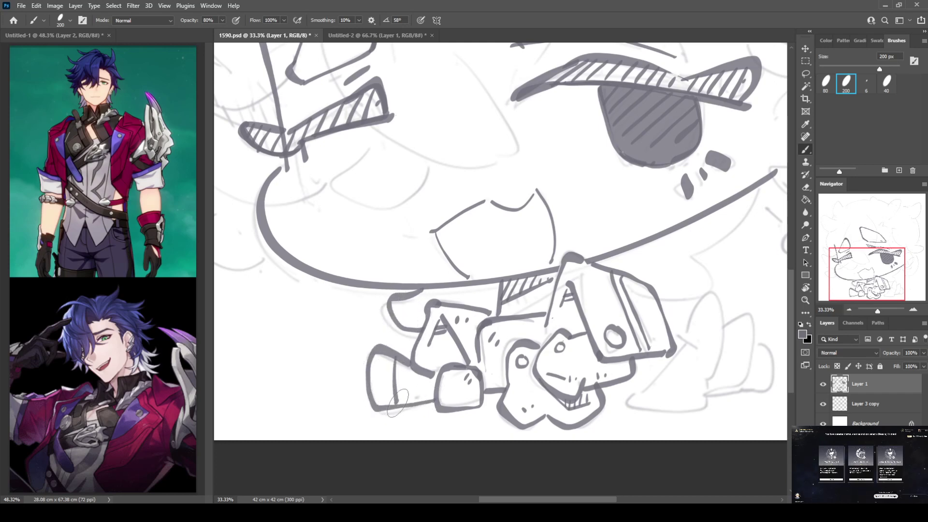
drag(416, 372, 419, 386)
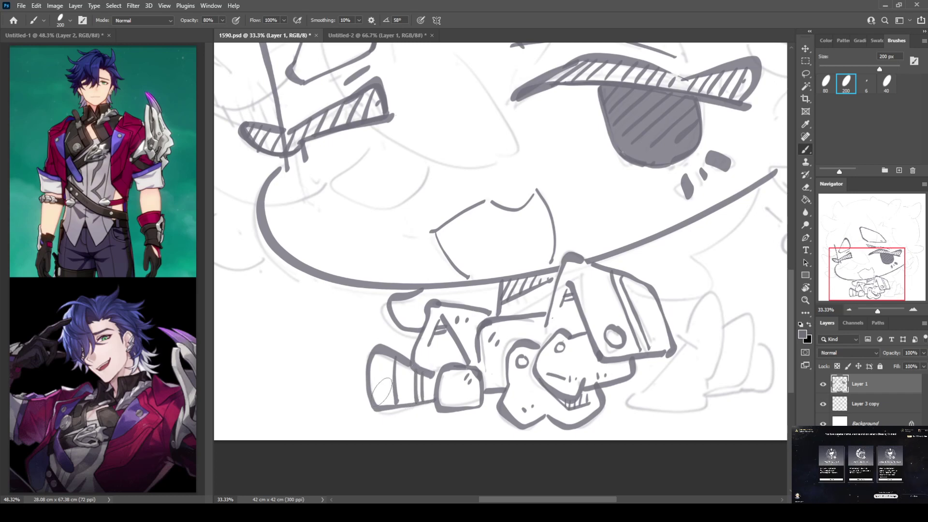
Step: Outline the three overlapping rounded upright pieces beside the lower body and connect them to it with short strokes
mouse_move(663, 361)
mouse_down()
mouse_move(566, 347)
mouse_move(533, 390)
mouse_up()
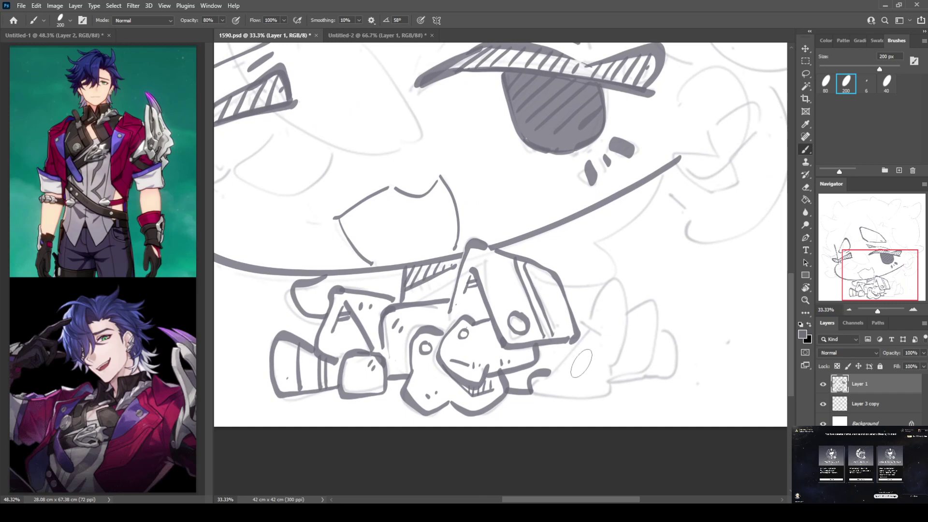
mouse_move(593, 324)
mouse_down()
mouse_move(601, 289)
mouse_move(624, 310)
mouse_move(610, 366)
mouse_up()
drag(597, 320, 552, 369)
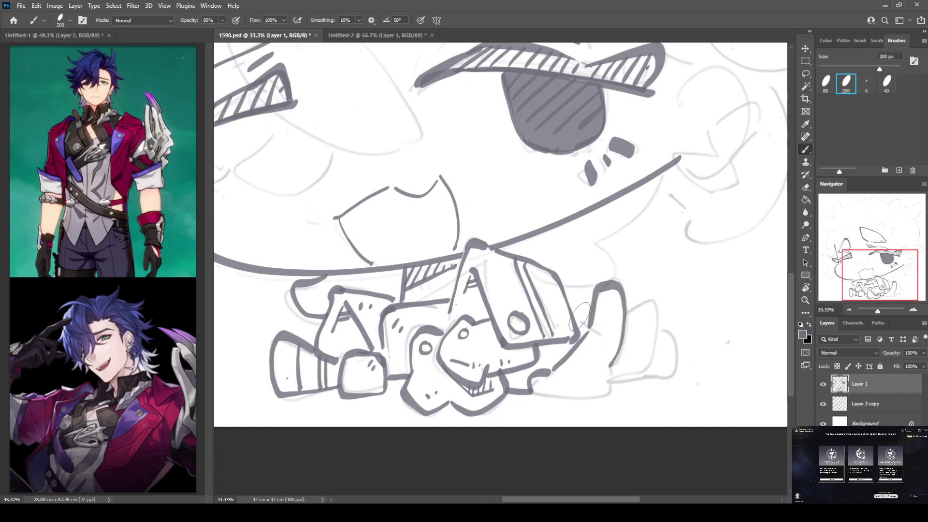
drag(579, 317, 591, 323)
mouse_move(533, 394)
mouse_down()
mouse_move(579, 397)
mouse_move(610, 389)
mouse_move(611, 377)
mouse_up()
mouse_move(628, 314)
mouse_down()
mouse_move(656, 366)
mouse_move(604, 381)
mouse_up()
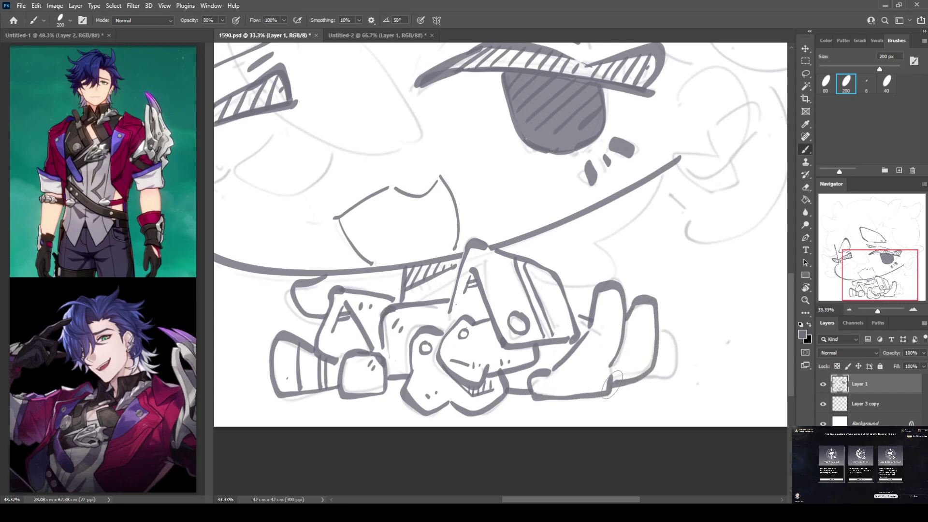
mouse_move(658, 358)
mouse_down()
mouse_move(663, 313)
mouse_move(670, 369)
mouse_up()
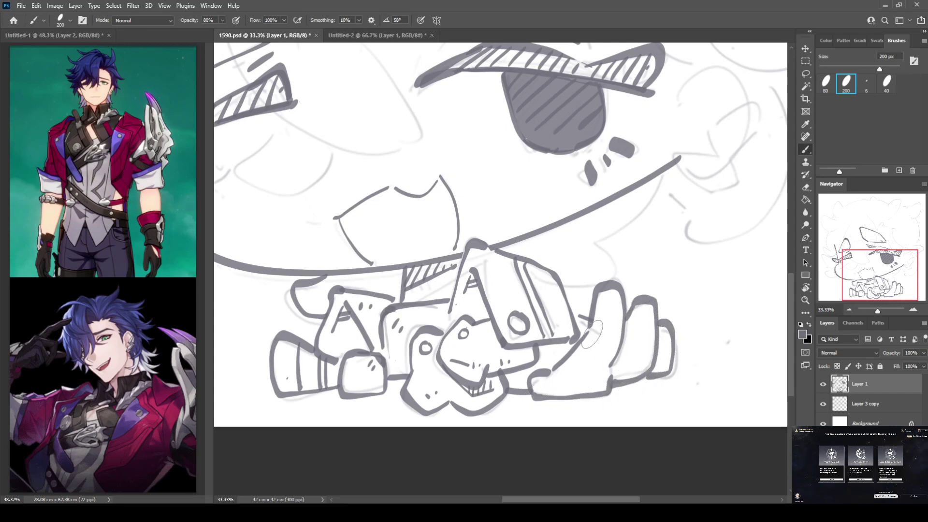
Step: Draw a band line across the rounded upright pieces and add small circles near their bases
drag(590, 330, 657, 342)
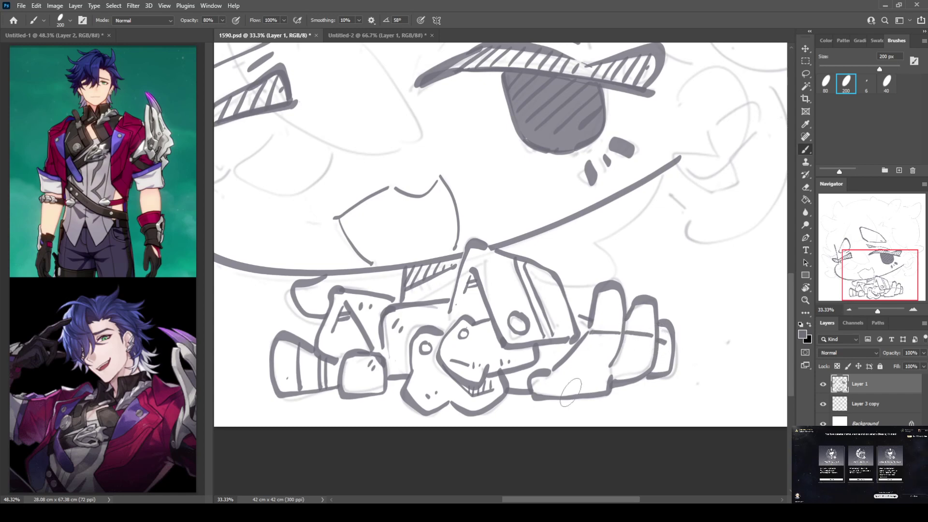
mouse_move(575, 374)
mouse_down()
mouse_move(580, 385)
mouse_move(585, 375)
mouse_up()
mouse_move(636, 356)
mouse_down()
mouse_move(640, 368)
mouse_move(643, 356)
mouse_up()
Step: Draw the jagged hair edge under the jaw, running from the jaw's raised end down to the body
drag(516, 261, 629, 309)
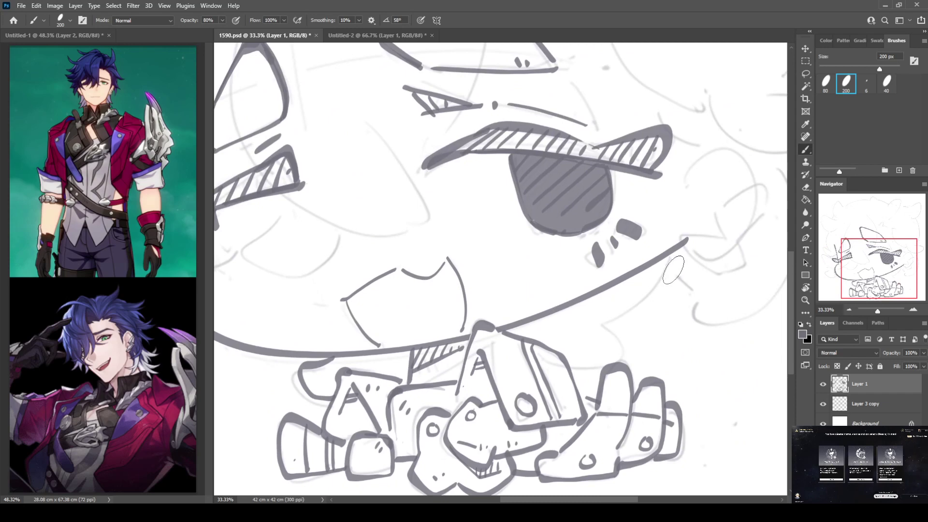
mouse_move(675, 261)
mouse_down()
mouse_move(666, 287)
mouse_move(612, 325)
mouse_up()
key(ctrl+z)
drag(673, 261, 570, 373)
key(ctrl+z)
mouse_move(673, 259)
mouse_down()
mouse_move(633, 301)
mouse_move(652, 323)
mouse_move(576, 350)
mouse_move(593, 343)
mouse_move(575, 351)
mouse_move(576, 384)
mouse_up()
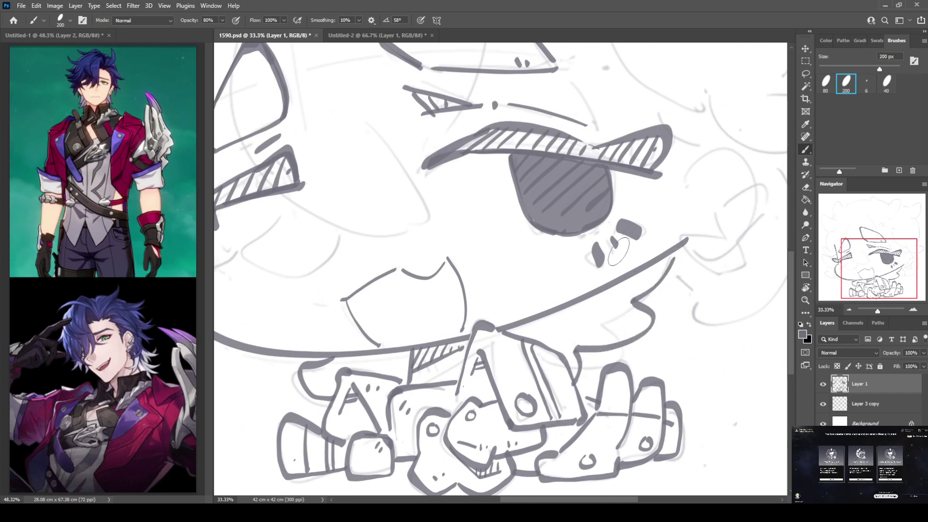
Step: Draw the long curved hair strand passing through the smaller brow shape, ending in a dot above the narrow eye
drag(476, 295, 615, 318)
drag(460, 215, 482, 293)
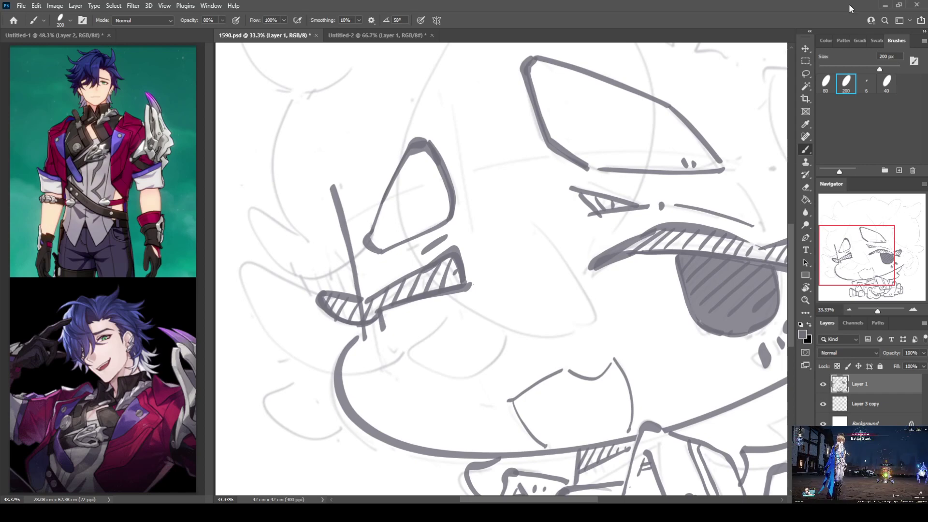
drag(468, 183, 432, 247)
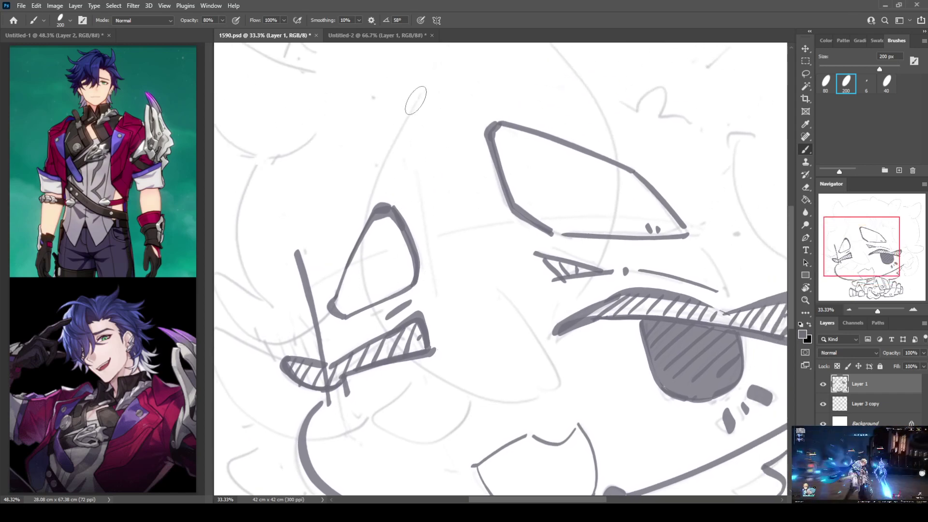
mouse_move(430, 83)
mouse_down()
mouse_move(393, 133)
mouse_move(363, 246)
mouse_move(372, 311)
mouse_up()
key(ctrl+z)
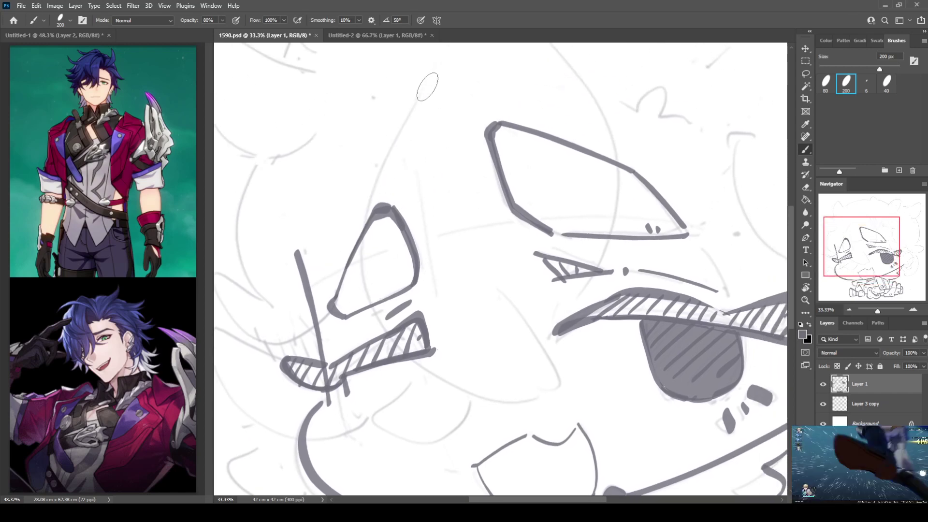
mouse_move(433, 80)
mouse_down()
mouse_move(375, 171)
mouse_move(362, 239)
mouse_move(374, 315)
mouse_up()
click(377, 324)
Step: Draw the large pointed bang between the eyes, with a curved lower edge and a long slanted side
key(r)
drag(356, 234, 377, 184)
drag(380, 186, 349, 119)
mouse_move(362, 263)
mouse_down()
mouse_move(395, 308)
mouse_move(469, 333)
mouse_up()
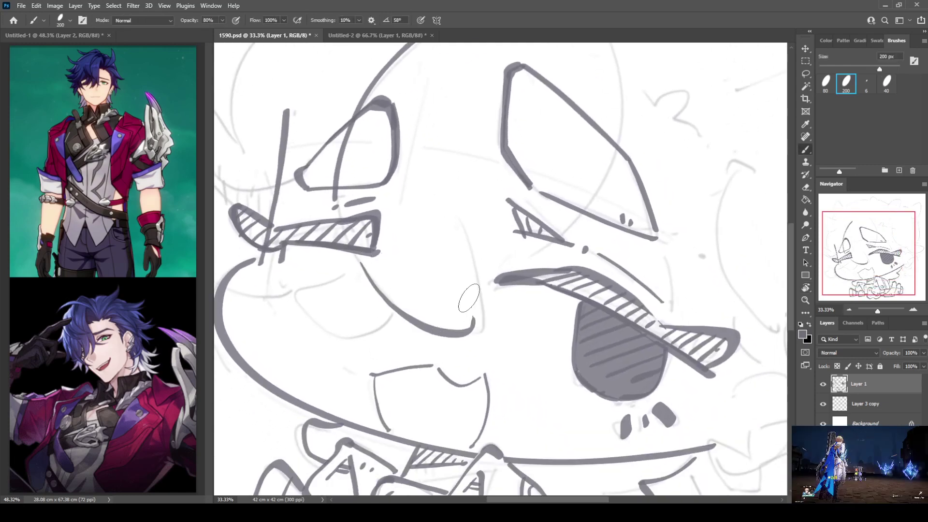
key(ctrl+z)
mouse_move(362, 264)
mouse_down()
mouse_move(387, 300)
mouse_move(470, 299)
mouse_up()
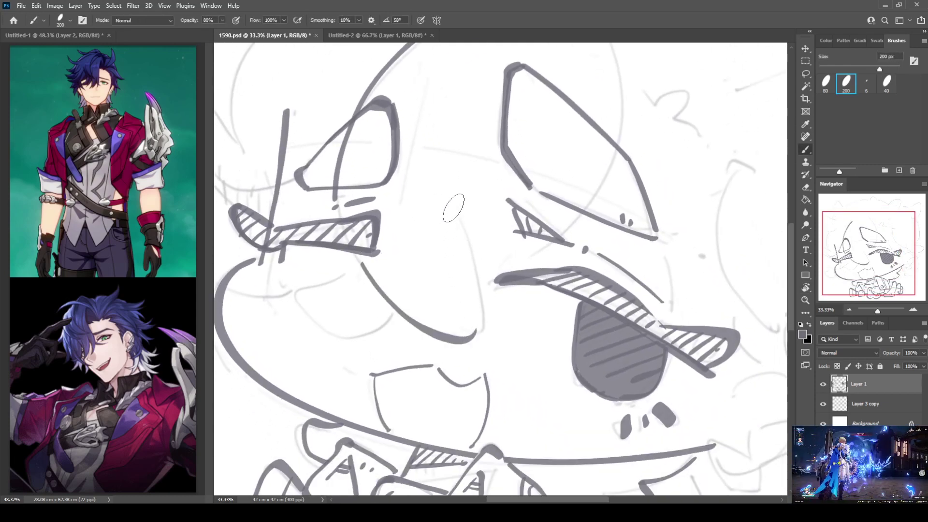
key(ctrl+z)
mouse_move(365, 264)
mouse_down()
mouse_move(447, 338)
mouse_move(479, 322)
mouse_up()
drag(450, 195, 480, 305)
key(ctrl+z)
drag(443, 175, 477, 304)
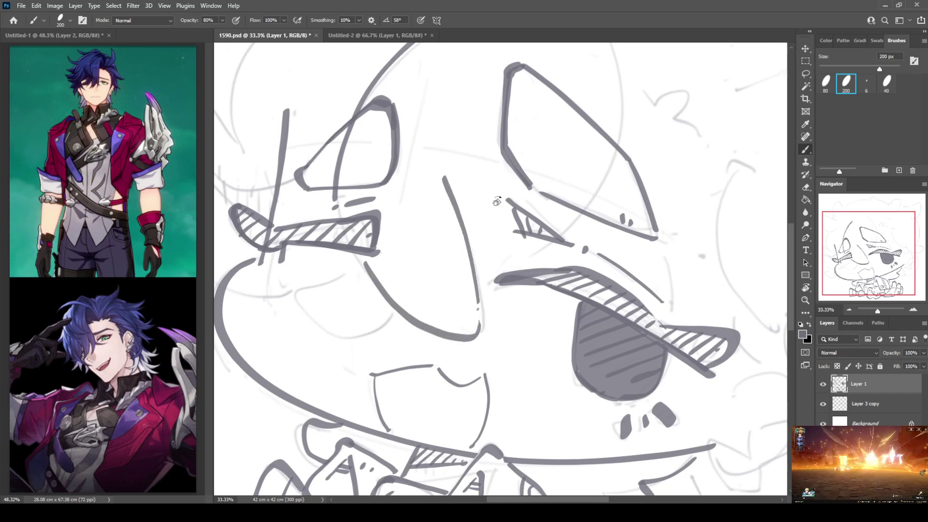
Step: Draw the long curved strand through the larger brow shape and add short accent marks inside the central bang tip
mouse_move(497, 201)
mouse_down()
mouse_move(470, 221)
mouse_move(465, 254)
mouse_up()
mouse_move(486, 83)
mouse_down()
mouse_move(541, 151)
mouse_move(554, 213)
mouse_move(541, 282)
mouse_move(481, 360)
mouse_up()
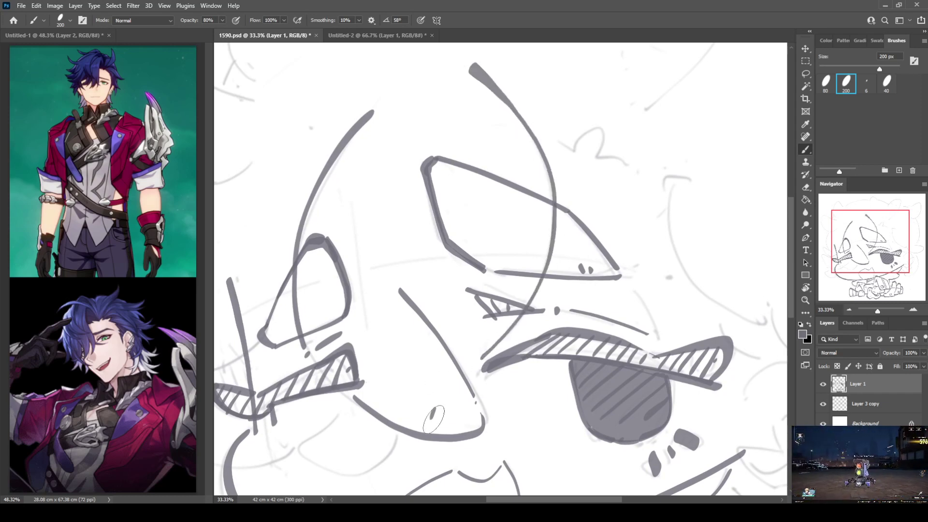
drag(434, 419, 513, 357)
Step: Draw the rounded hair lock between the narrow eye and the mouth, with two small accent marks inside
mouse_move(421, 356)
mouse_down()
mouse_move(370, 373)
mouse_move(405, 413)
mouse_move(483, 383)
mouse_move(400, 360)
mouse_move(376, 388)
mouse_move(467, 411)
mouse_move(491, 374)
mouse_move(376, 366)
mouse_move(419, 410)
mouse_move(484, 368)
mouse_up()
key(ctrl+z)
key(ctrl+z)
key(ctrl+z)
mouse_move(422, 360)
mouse_down()
mouse_move(381, 374)
mouse_move(448, 415)
mouse_move(486, 377)
mouse_up()
drag(447, 400, 449, 400)
click(458, 392)
Step: Outline the large curved hair lock beside the narrow eye and the smaller lock beneath it along the cheek
drag(414, 340, 536, 339)
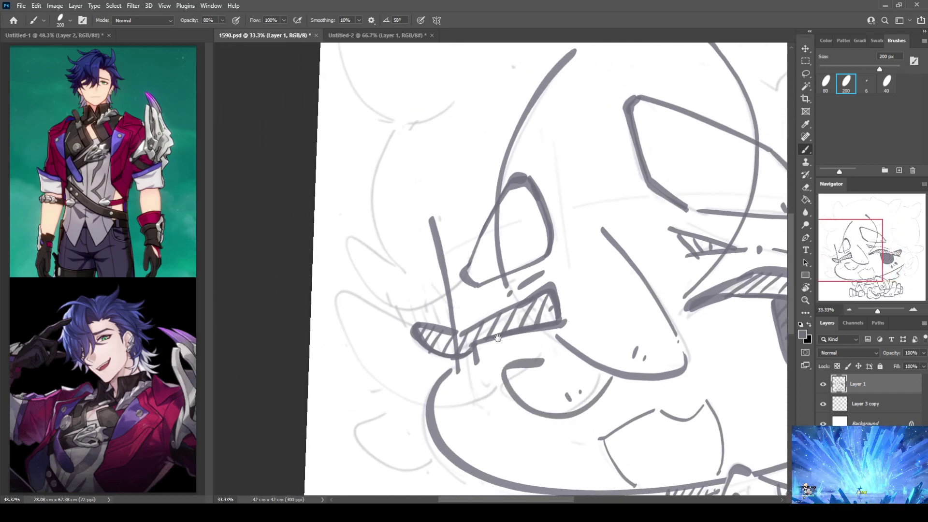
click(400, 334)
mouse_move(387, 329)
mouse_down()
mouse_move(457, 398)
mouse_move(490, 370)
mouse_move(352, 310)
mouse_move(358, 380)
mouse_move(491, 393)
mouse_move(497, 377)
mouse_move(411, 372)
mouse_move(386, 347)
mouse_move(369, 373)
mouse_move(452, 385)
mouse_up()
key(ctrl+z)
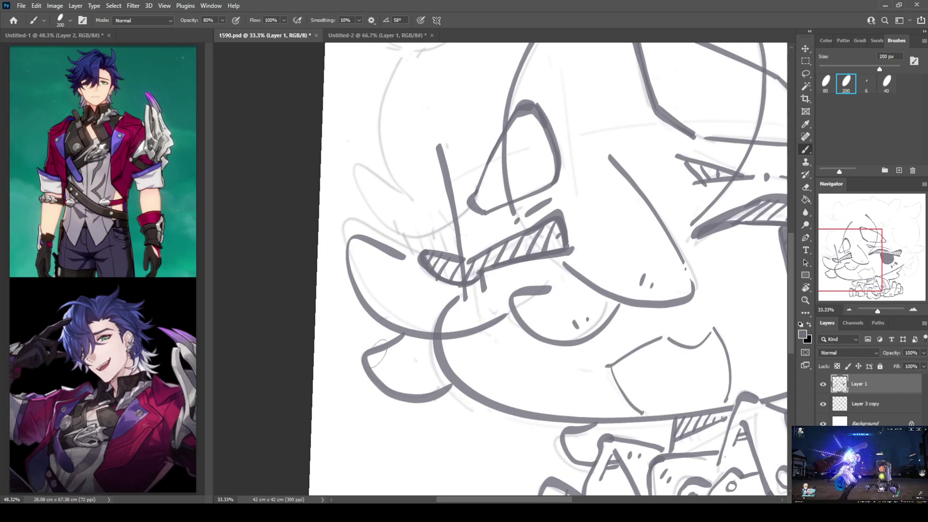
Step: Hatch the small lock beside the cheek and add accent marks inside the larger lock above it
mouse_move(380, 349)
mouse_down()
mouse_move(378, 373)
mouse_move(390, 385)
mouse_up()
mouse_move(416, 335)
mouse_down()
mouse_move(394, 374)
mouse_move(415, 391)
mouse_move(428, 387)
mouse_up()
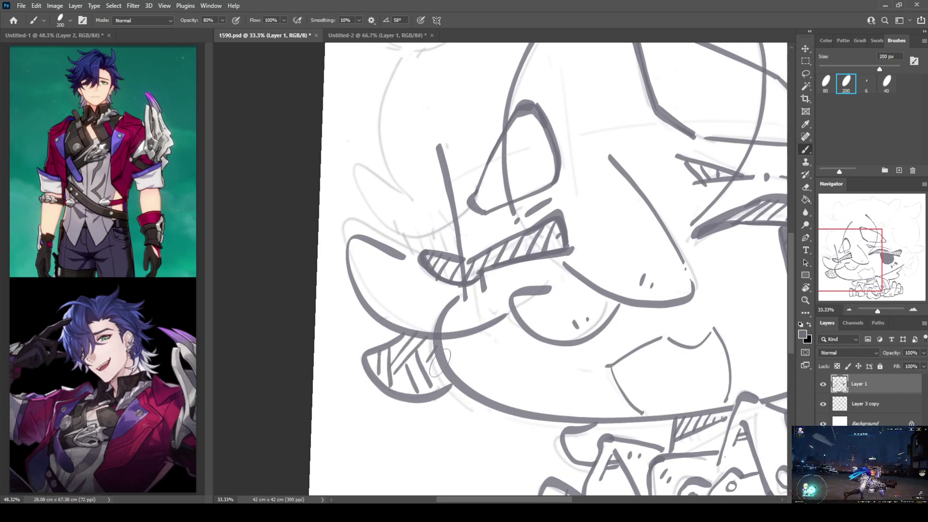
drag(436, 314, 442, 379)
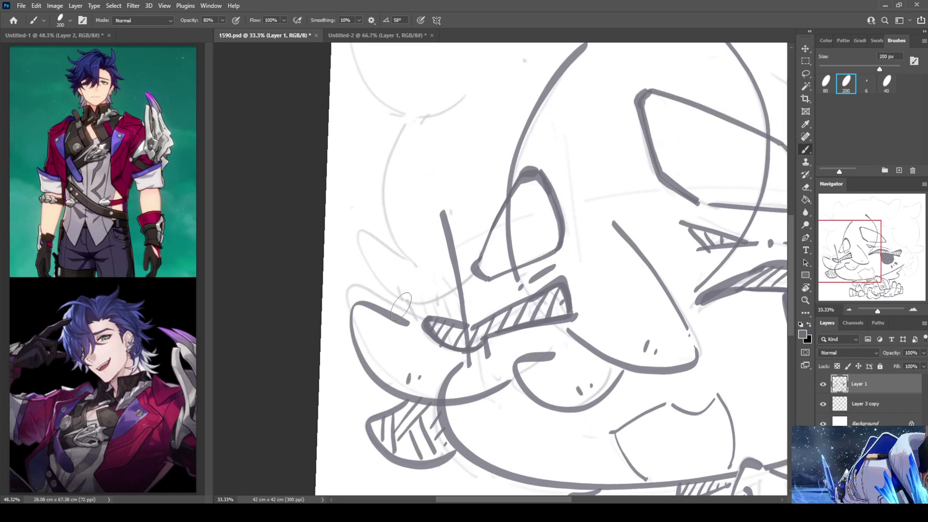
Step: Outline the second curved side lock beside the narrow eye and the long outer hair edge rising above it
drag(412, 259, 366, 232)
mouse_move(363, 239)
mouse_down()
mouse_move(424, 301)
mouse_move(466, 287)
mouse_up()
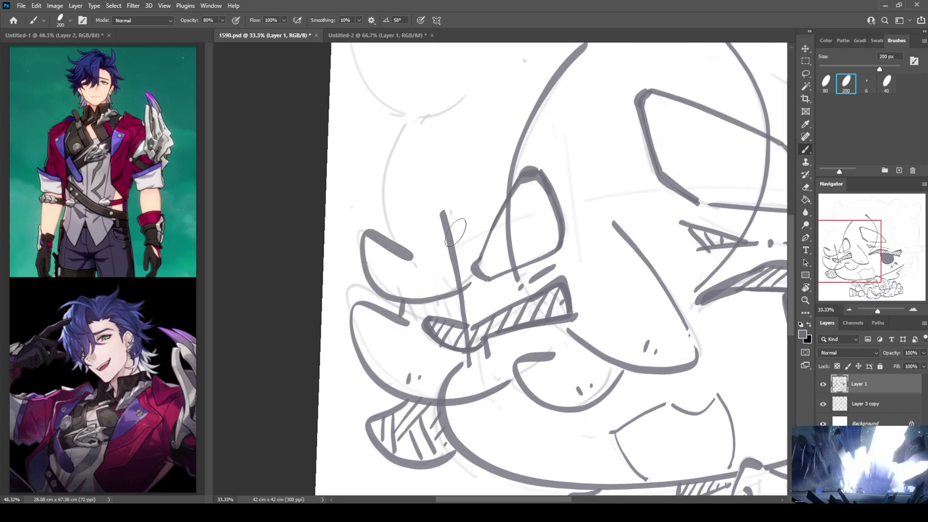
drag(469, 211, 467, 296)
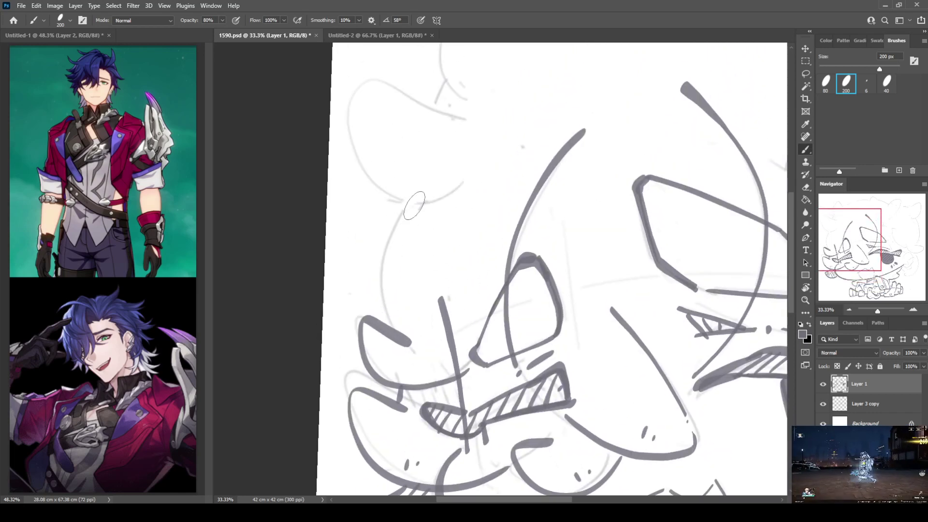
drag(405, 206, 396, 328)
mouse_move(410, 183)
mouse_down()
mouse_move(408, 273)
mouse_move(384, 408)
mouse_move(404, 421)
mouse_up()
key(ctrl+z)
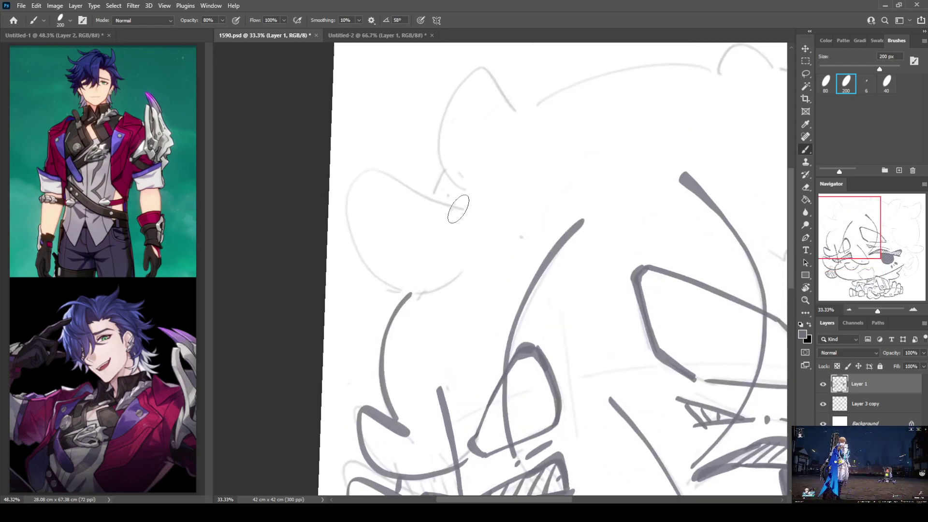
Step: Outline the large rounded hair lock above the side edge and place two dots beyond its lower tip
mouse_move(457, 209)
mouse_down()
mouse_move(357, 184)
mouse_move(360, 263)
mouse_move(475, 285)
mouse_up()
key(e)
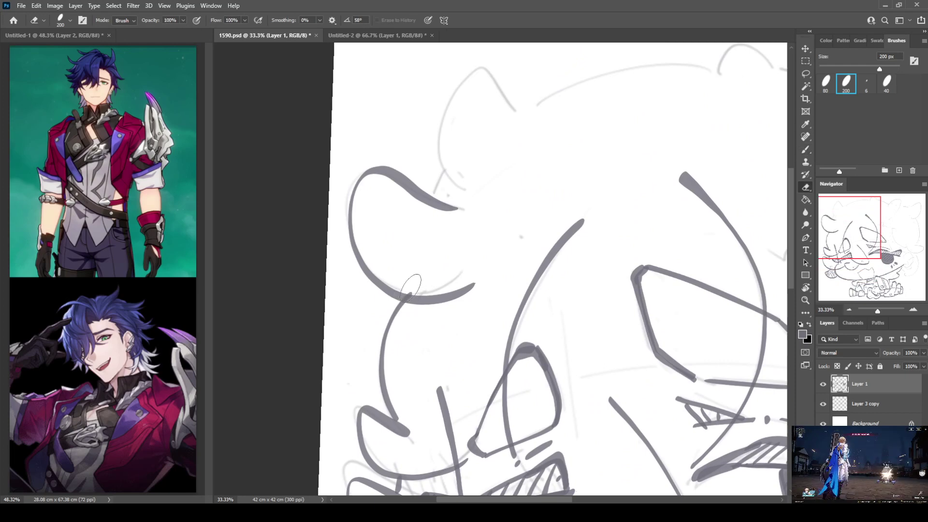
key(b)
click(486, 278)
click(493, 271)
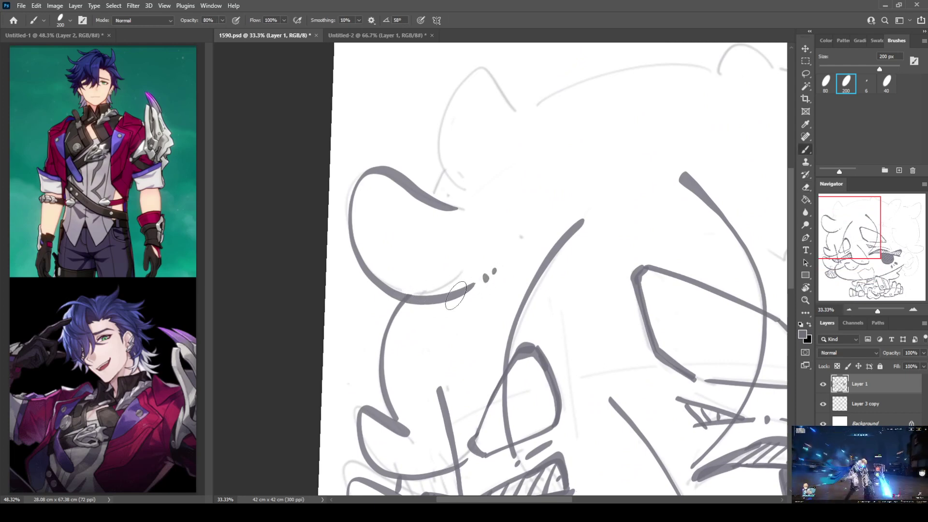
Step: Close off a narrow triangle beneath the large rounded lock and fill it with hatching
mouse_move(454, 297)
mouse_down()
mouse_move(387, 345)
mouse_move(400, 334)
mouse_up()
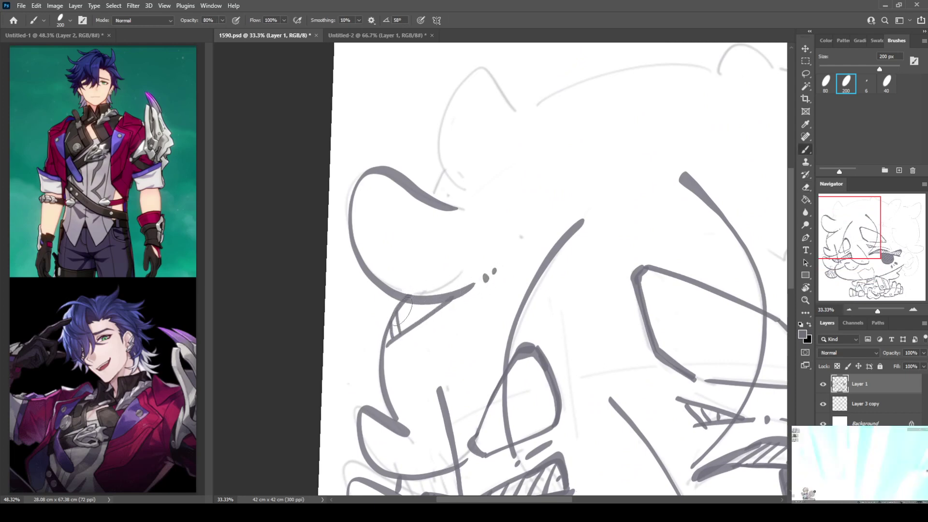
mouse_move(404, 303)
mouse_down()
mouse_move(408, 329)
mouse_move(413, 322)
mouse_up()
drag(426, 305, 420, 322)
Step: Outline the hair from the pointed side tuft over the crown with its small bump to the large rounded lock
drag(473, 230, 458, 268)
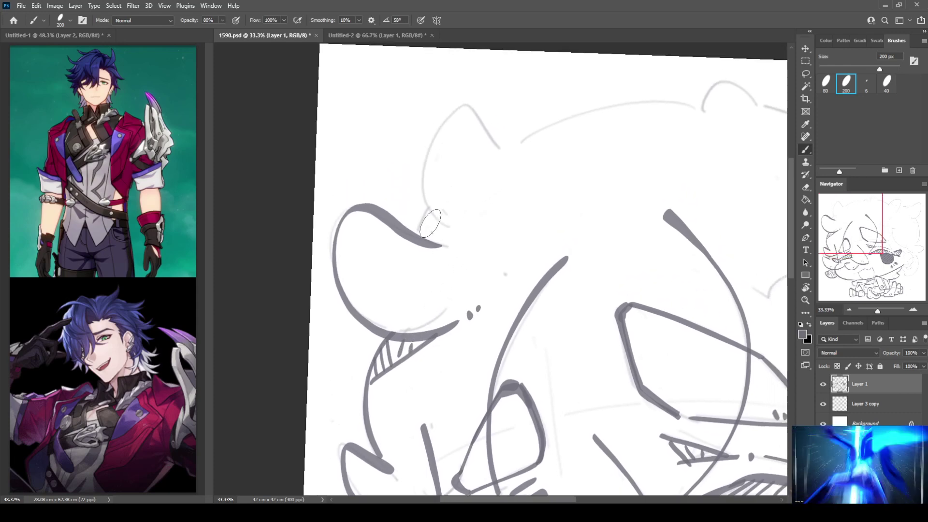
drag(417, 235, 432, 207)
mouse_move(502, 150)
mouse_down()
mouse_move(460, 110)
mouse_move(426, 191)
mouse_move(454, 220)
mouse_move(483, 143)
mouse_move(400, 151)
mouse_move(514, 112)
mouse_move(595, 120)
mouse_move(567, 126)
mouse_move(540, 79)
mouse_move(575, 107)
mouse_move(535, 83)
mouse_move(561, 106)
mouse_move(634, 128)
mouse_move(654, 145)
mouse_up()
mouse_move(661, 140)
mouse_down()
mouse_move(598, 115)
mouse_move(633, 172)
mouse_move(574, 252)
mouse_up()
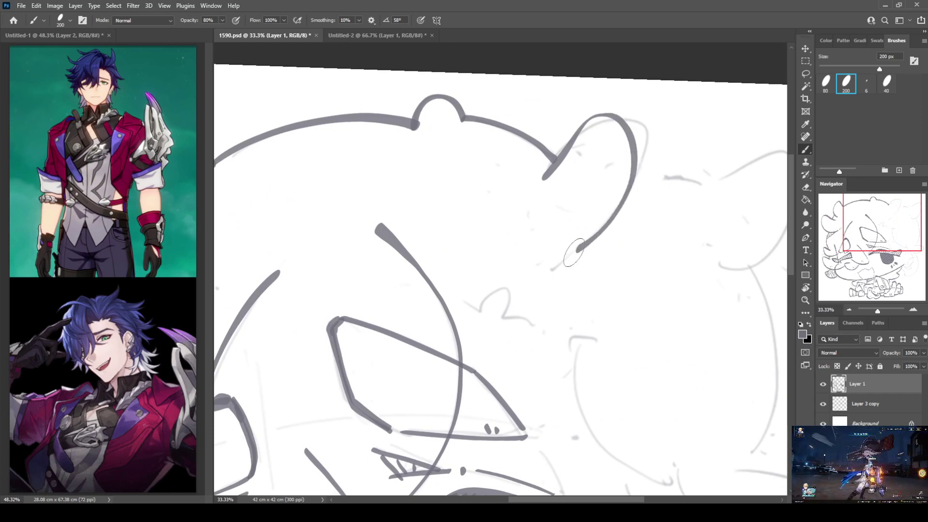
key(ctrl+z)
mouse_move(556, 164)
mouse_down()
mouse_move(619, 101)
mouse_move(569, 261)
mouse_move(580, 172)
mouse_up()
Step: Draw zigzag hair strokes above the larger brow shape and the curved lock edge running down past the open eye
mouse_move(473, 222)
mouse_down()
mouse_move(572, 249)
mouse_move(467, 152)
mouse_up()
click(547, 234)
mouse_move(485, 154)
mouse_down()
mouse_move(481, 217)
mouse_move(579, 292)
mouse_up()
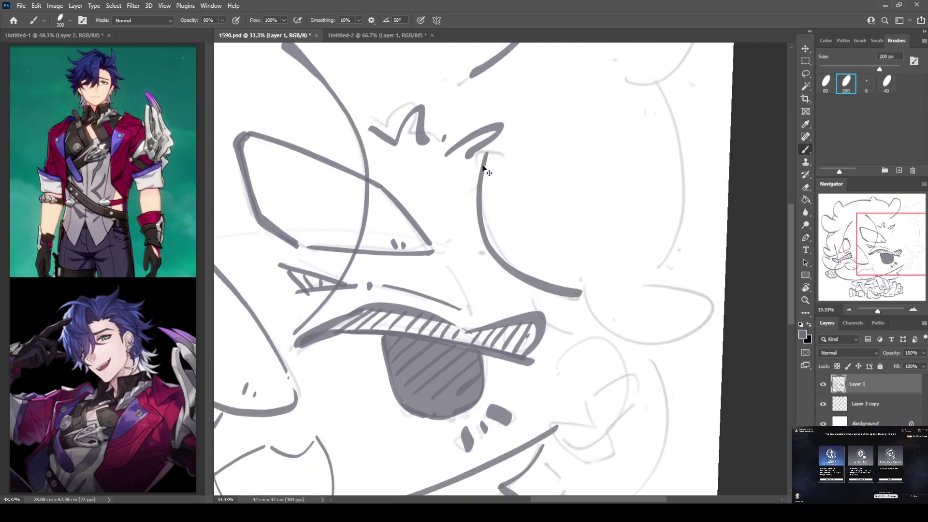
key(ctrl+z)
mouse_move(483, 153)
mouse_down()
mouse_move(477, 212)
mouse_move(563, 280)
mouse_move(507, 289)
mouse_move(521, 302)
mouse_up()
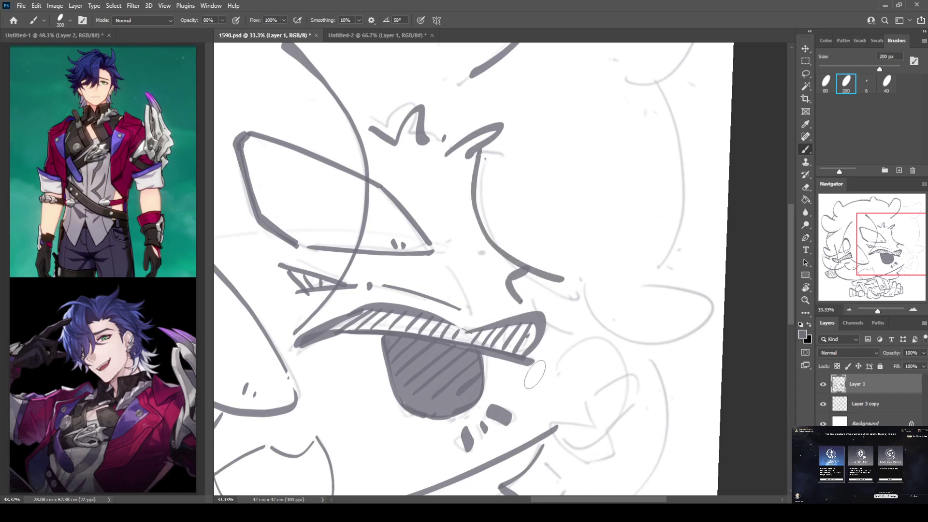
Step: Outline the ear with its leaf-shaped earring and draw the curved hair lock beneath them
mouse_move(527, 371)
mouse_down()
mouse_move(513, 380)
mouse_move(588, 312)
mouse_move(612, 180)
mouse_move(640, 201)
mouse_move(643, 226)
mouse_move(664, 252)
mouse_move(621, 268)
mouse_move(604, 309)
mouse_move(643, 290)
mouse_move(661, 256)
mouse_move(634, 253)
mouse_up()
mouse_move(573, 289)
mouse_down()
mouse_move(592, 308)
mouse_move(582, 333)
mouse_move(687, 292)
mouse_move(681, 183)
mouse_move(705, 223)
mouse_move(605, 345)
mouse_move(615, 342)
mouse_up()
key(ctrl+z)
click(619, 327)
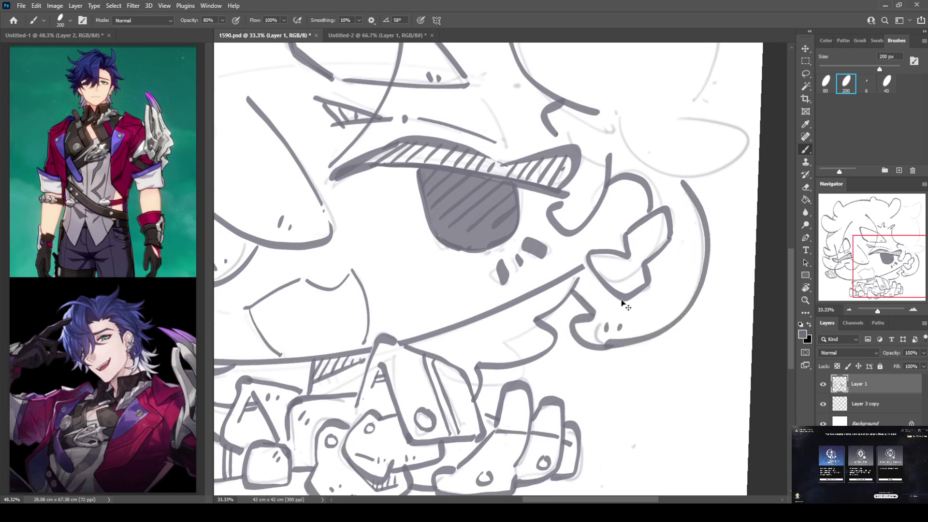
Step: Undo the lock strokes below the earring, then redraw the curved lock around the ear with short accent marks
key(ctrl+z)
key(ctrl+z)
key(ctrl+z)
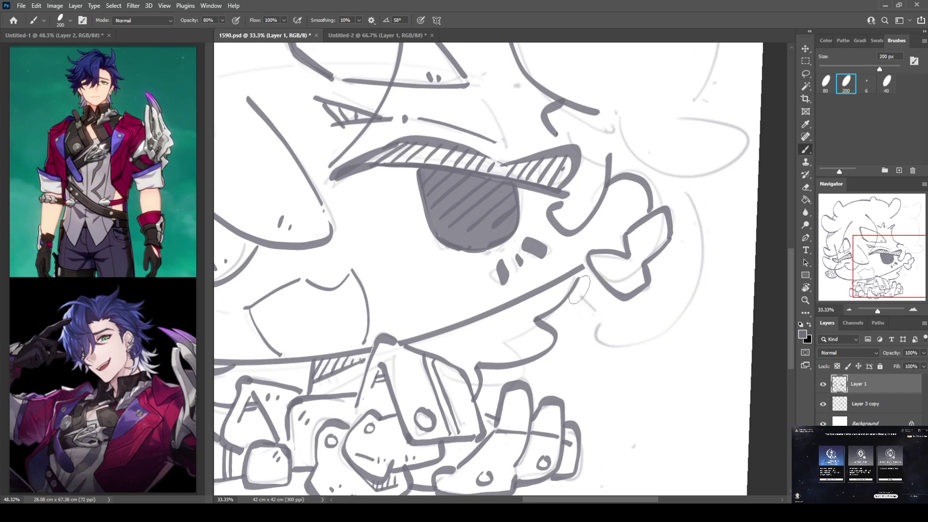
mouse_move(579, 289)
mouse_down()
mouse_move(597, 345)
mouse_move(695, 227)
mouse_move(678, 192)
mouse_up()
drag(623, 327, 640, 332)
Step: Outline the outer hair edge from the rounded lock above the ear up to the pointed tuft beside the crown
drag(682, 223, 650, 323)
mouse_move(641, 220)
mouse_down()
mouse_move(660, 285)
mouse_move(596, 236)
mouse_up()
drag(638, 161, 632, 335)
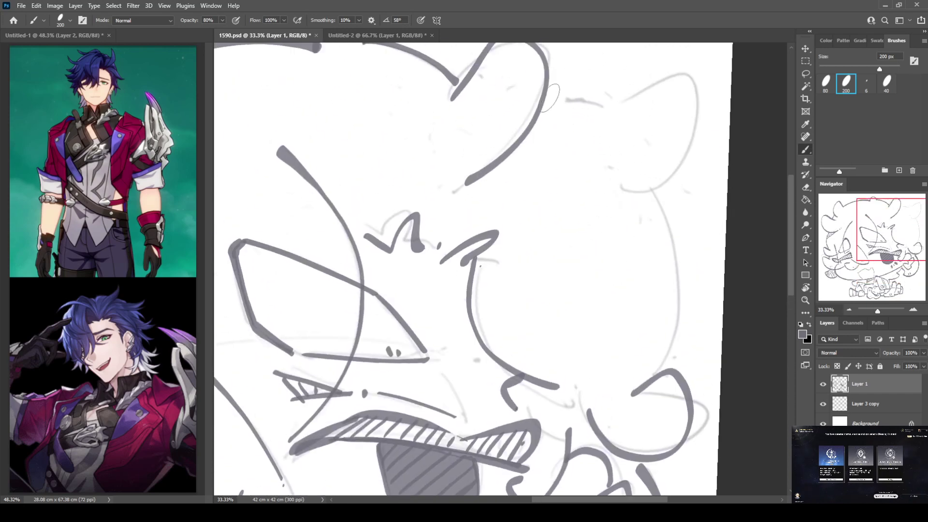
mouse_move(547, 97)
mouse_down()
mouse_move(592, 107)
mouse_move(578, 175)
mouse_move(618, 138)
mouse_move(587, 273)
mouse_up()
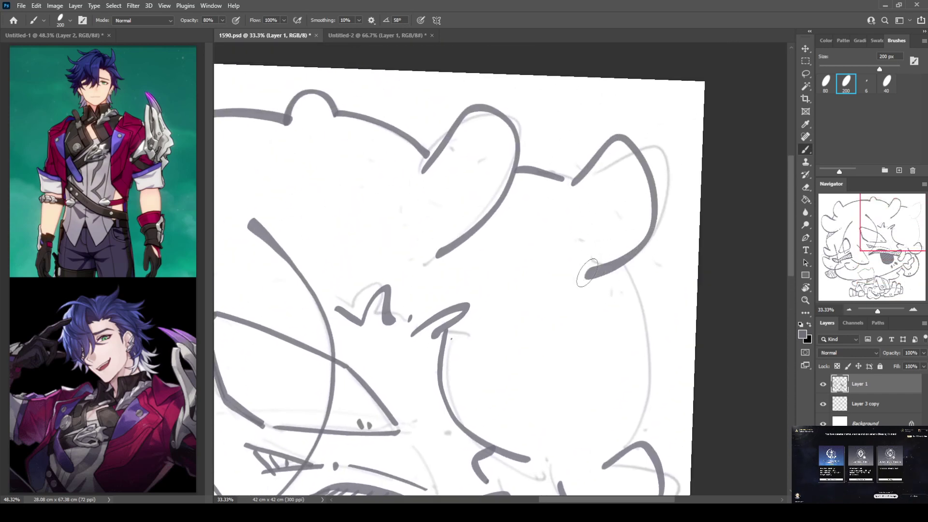
scroll(643, 274, down, 3)
mouse_move(622, 176)
mouse_down()
mouse_move(643, 339)
mouse_move(637, 360)
mouse_up()
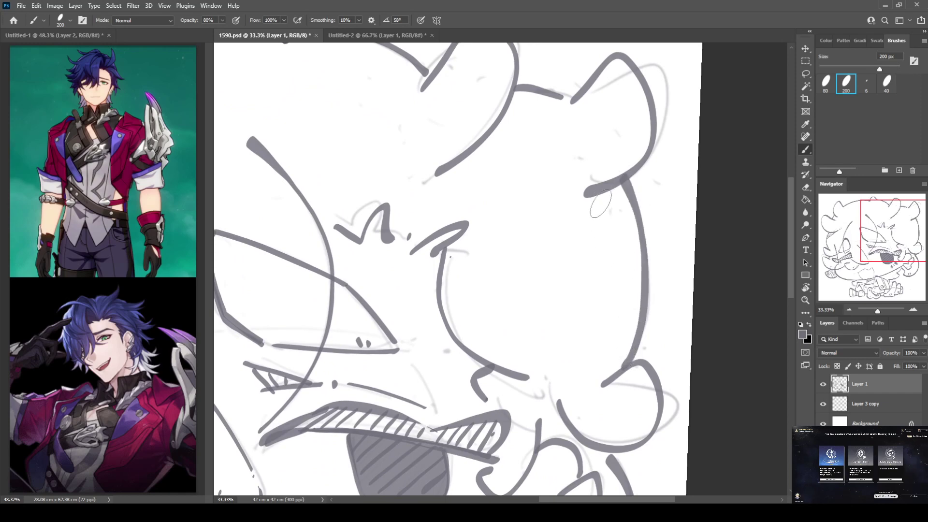
Step: Add a hatched triangle under the pointed tuft and two short accent marks inside the adjoining outer hair edge
drag(585, 193, 637, 223)
drag(623, 183, 610, 212)
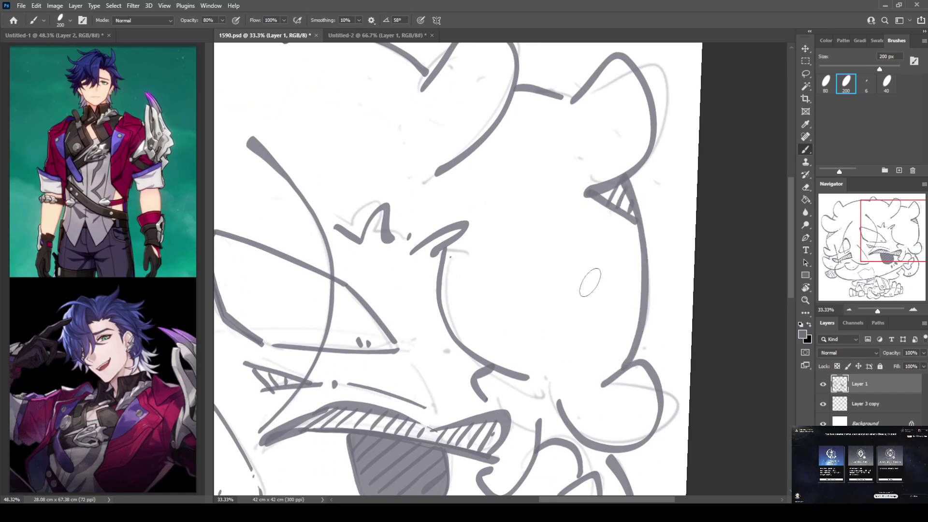
mouse_move(586, 277)
mouse_down()
mouse_move(585, 301)
mouse_move(601, 293)
mouse_up()
click(610, 286)
drag(493, 283, 567, 241)
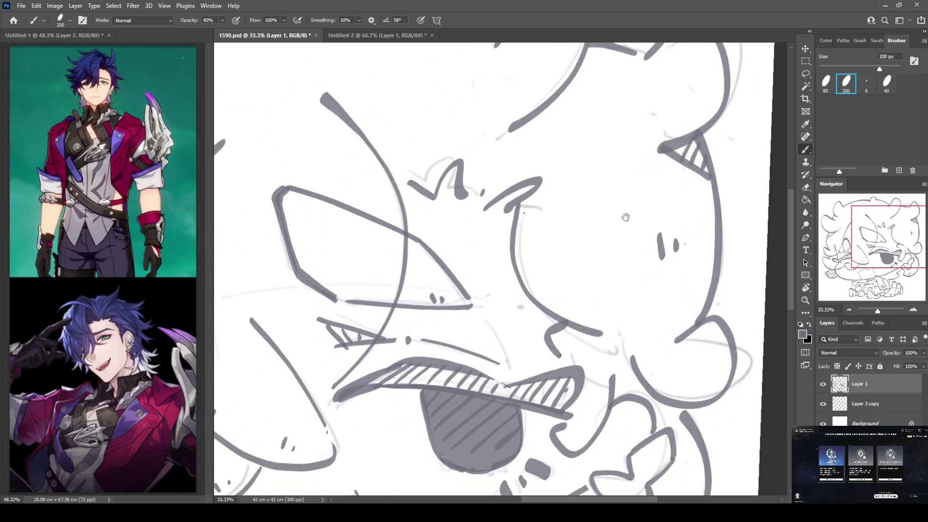
Step: Draw a small pointed hair lock under the jaw beside the hatched lock and hatch its inside
drag(625, 217, 580, 224)
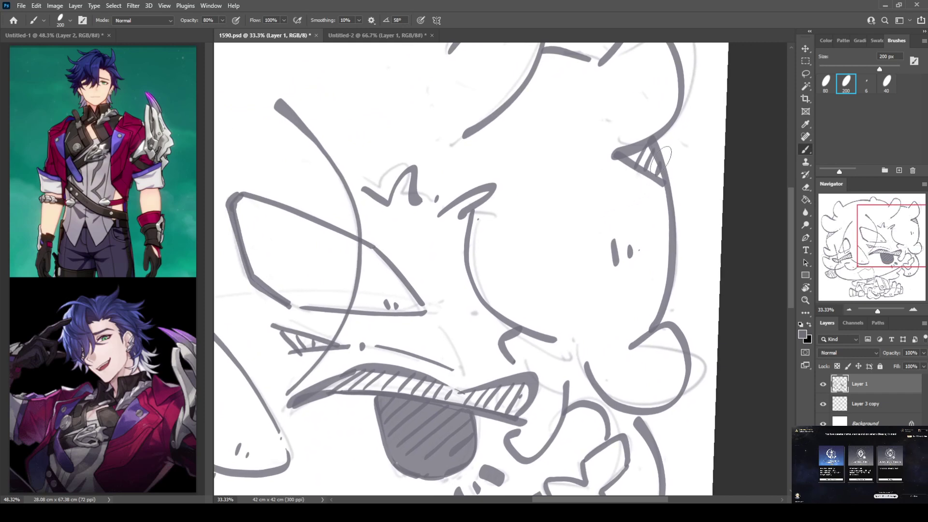
drag(597, 293, 727, 178)
mouse_move(534, 242)
mouse_down()
mouse_move(673, 201)
mouse_move(757, 154)
mouse_up()
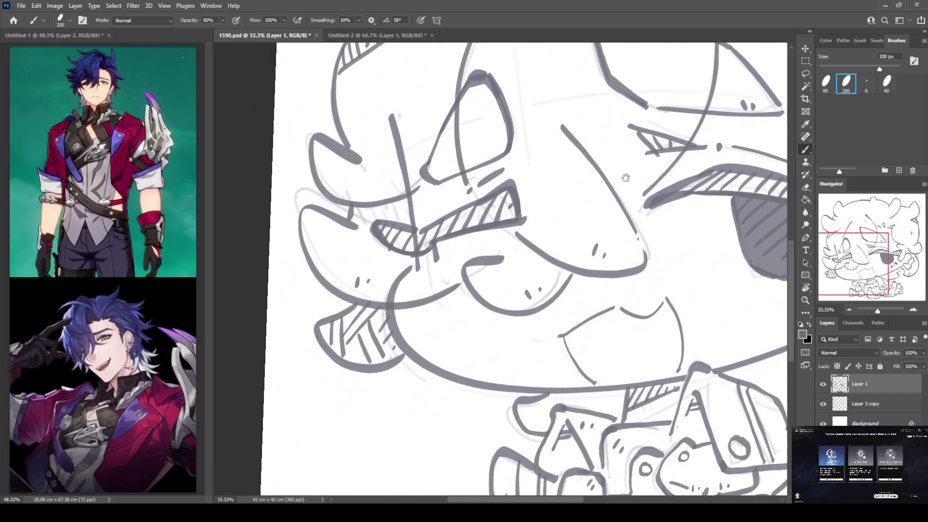
mouse_move(626, 178)
mouse_down()
mouse_move(567, 211)
mouse_move(608, 262)
mouse_move(576, 127)
mouse_move(625, 124)
mouse_up()
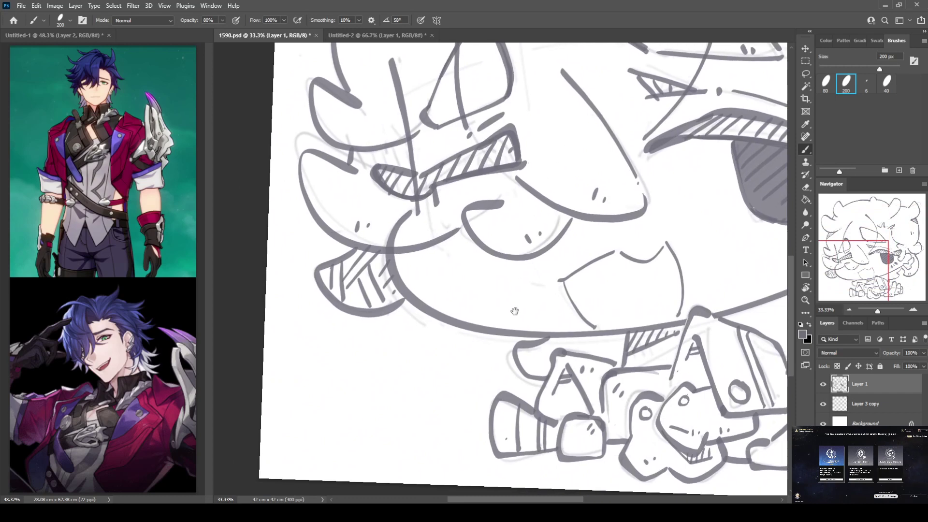
drag(514, 311, 517, 310)
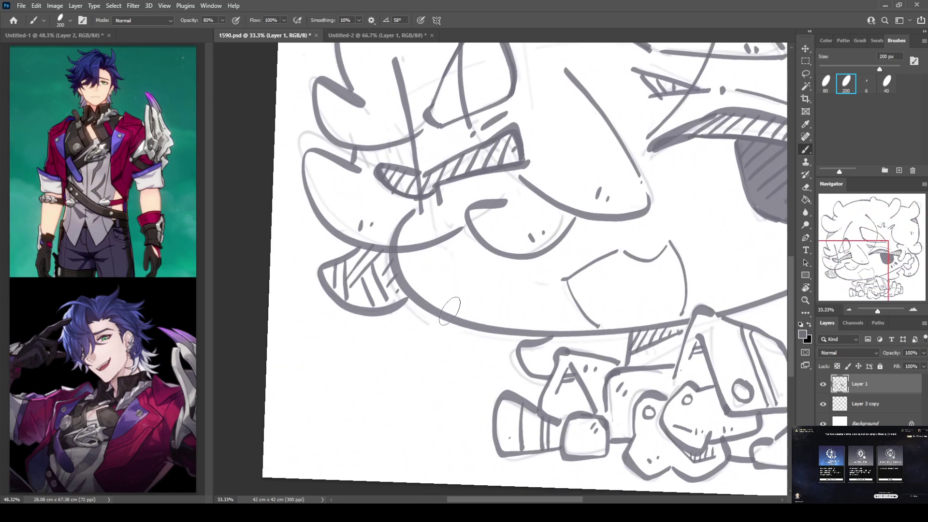
mouse_move(404, 308)
mouse_down()
mouse_move(490, 370)
mouse_move(487, 338)
mouse_up()
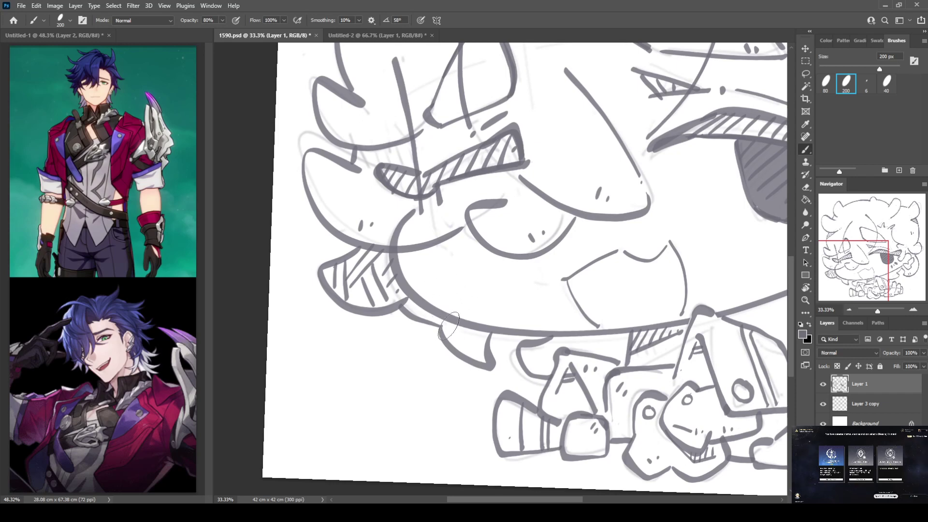
scroll(467, 200, up, 5)
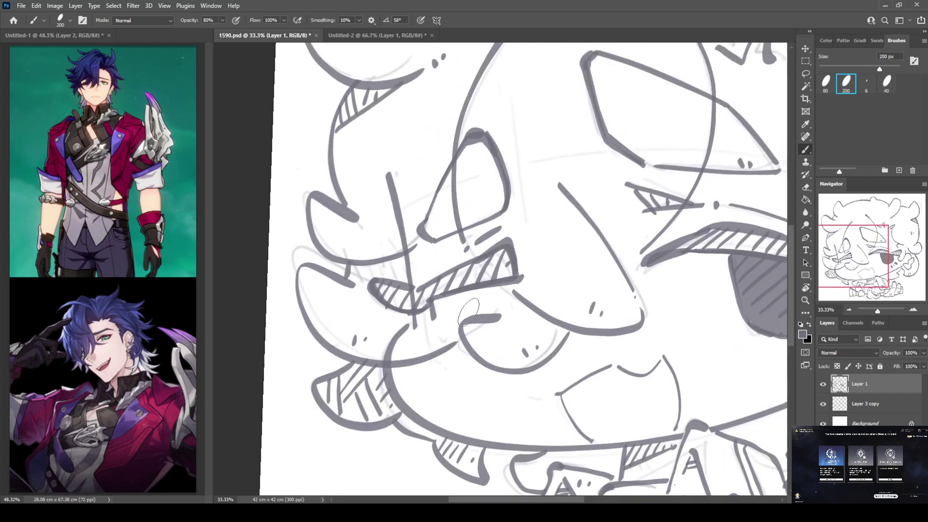
Step: Duplicate Layer 1 and hide the original layer
key(ctrl+j)
click(822, 403)
Step: Thicken the outer hair outline beside the closed eye, from the hatched gap down around the upper curled lock
key(r)
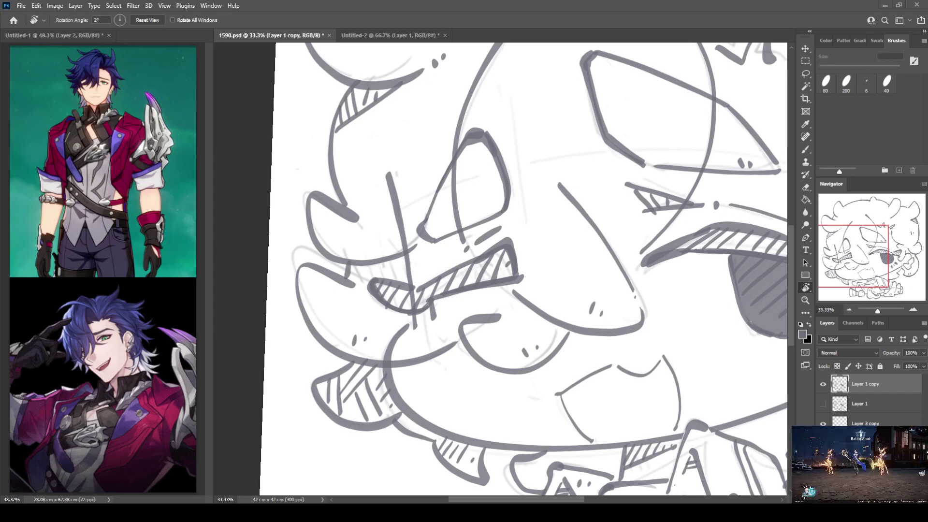
drag(345, 227, 376, 287)
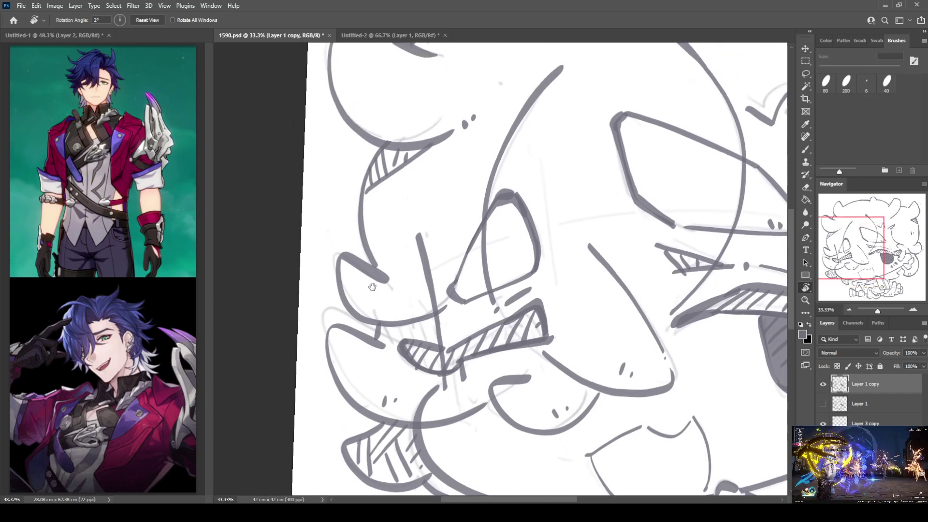
key(b)
mouse_move(384, 144)
mouse_down()
mouse_move(358, 208)
mouse_move(368, 260)
mouse_up()
mouse_move(372, 154)
mouse_down()
mouse_move(358, 209)
mouse_move(362, 254)
mouse_move(373, 263)
mouse_move(367, 226)
mouse_move(346, 203)
mouse_move(333, 239)
mouse_move(339, 273)
mouse_move(363, 290)
mouse_up()
key(r)
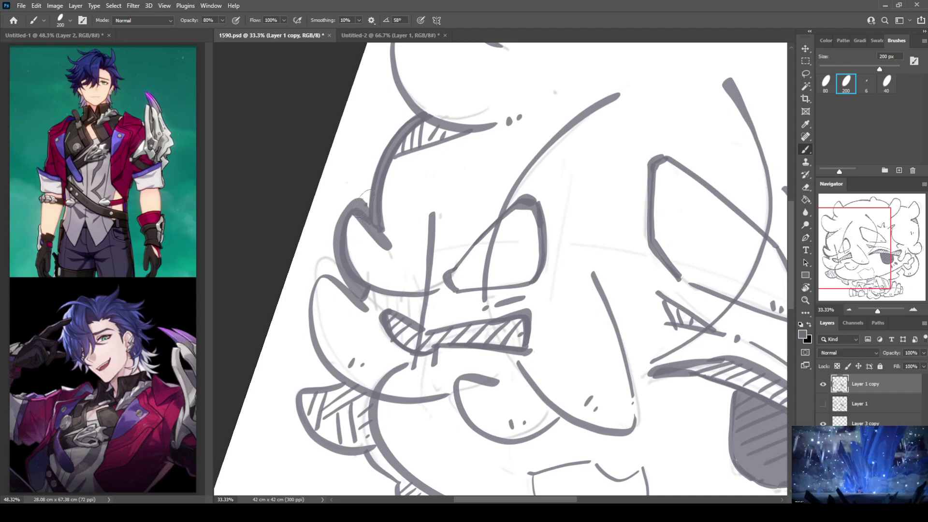
Step: Thicken the outer outlines of the large side lock and the hatched lock beneath it
key(r)
mouse_move(341, 287)
mouse_down()
mouse_move(374, 187)
mouse_move(387, 279)
mouse_move(363, 286)
mouse_move(359, 305)
mouse_move(369, 326)
mouse_move(413, 356)
mouse_move(449, 362)
mouse_move(489, 342)
mouse_up()
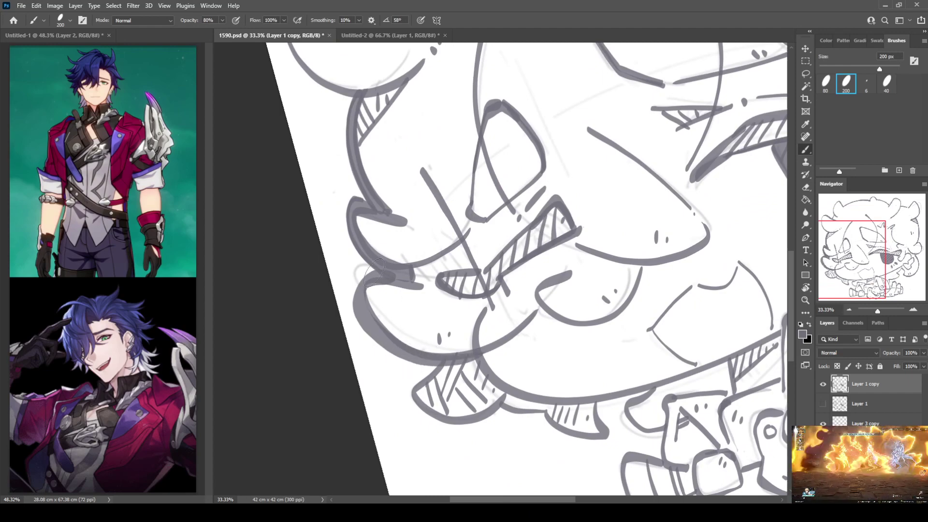
mouse_move(359, 321)
mouse_down()
mouse_move(393, 357)
mouse_move(451, 366)
mouse_move(404, 246)
mouse_up()
key(space)
key(r)
drag(393, 223, 384, 339)
mouse_move(462, 340)
mouse_down()
mouse_move(450, 382)
mouse_move(445, 355)
mouse_move(451, 386)
mouse_move(486, 380)
mouse_move(511, 355)
mouse_move(521, 319)
mouse_up()
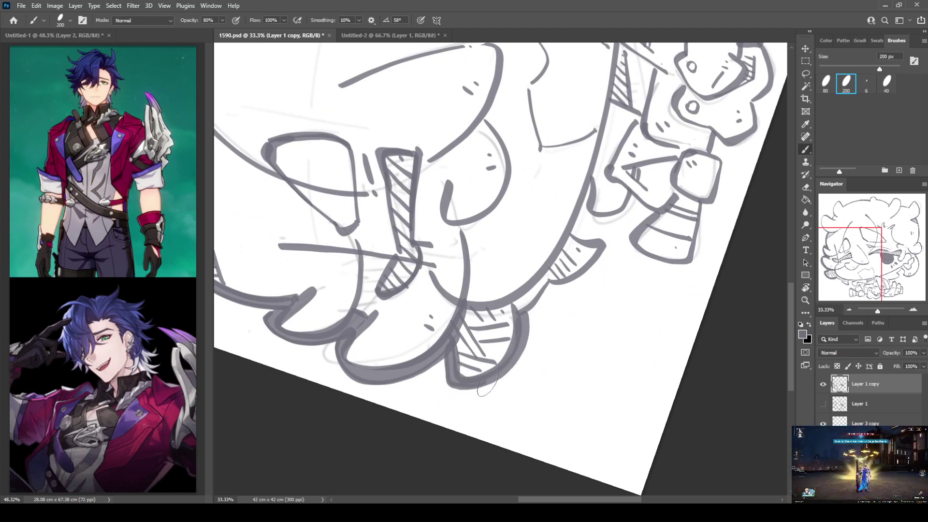
Step: Thicken the line linking the hatched lock to the small pointed lock under the jaw, and that lock's lower edge
key(r)
mouse_move(528, 323)
mouse_down()
mouse_move(457, 242)
mouse_move(452, 285)
mouse_up()
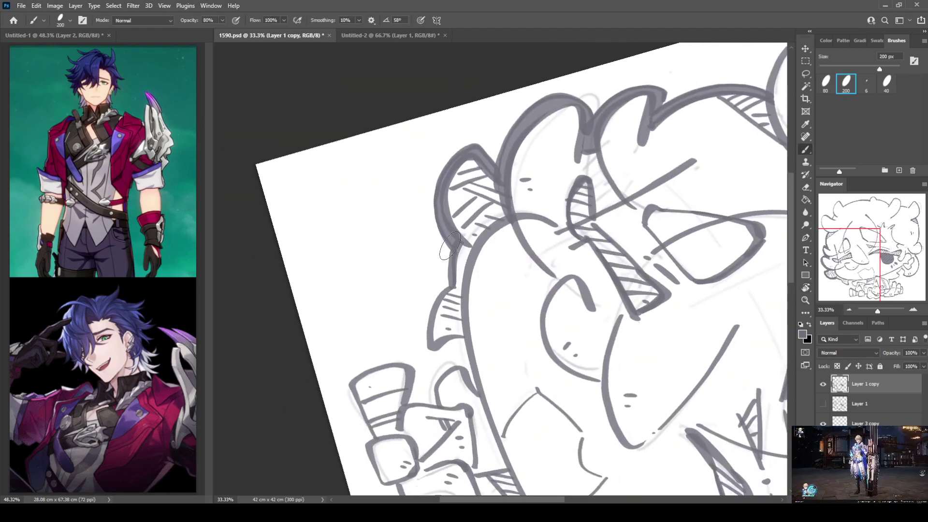
mouse_move(450, 245)
mouse_down()
mouse_move(449, 284)
mouse_move(483, 329)
mouse_move(536, 375)
mouse_move(548, 367)
mouse_up()
key(r)
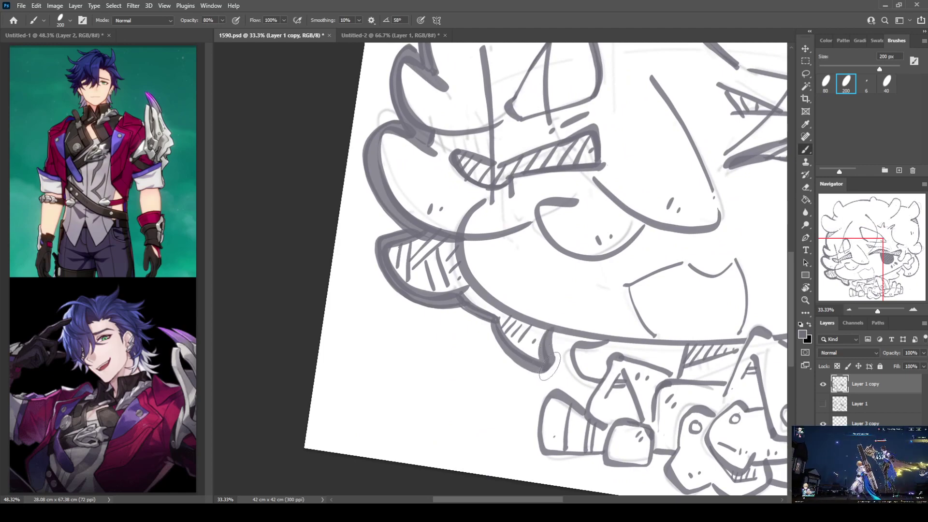
key(r)
mouse_move(551, 360)
mouse_down()
mouse_move(480, 277)
mouse_move(547, 225)
mouse_move(558, 204)
mouse_move(546, 130)
mouse_move(384, 265)
mouse_move(407, 280)
mouse_move(364, 157)
mouse_move(424, 103)
mouse_move(429, 170)
mouse_move(410, 217)
mouse_move(414, 266)
mouse_move(506, 449)
mouse_up()
key(r)
mouse_move(470, 377)
mouse_down()
mouse_move(419, 407)
mouse_move(445, 420)
mouse_up()
Step: Thicken the curved collar tip under the chin and darken the hatched neck gap beside it
key(space)
drag(509, 333, 485, 234)
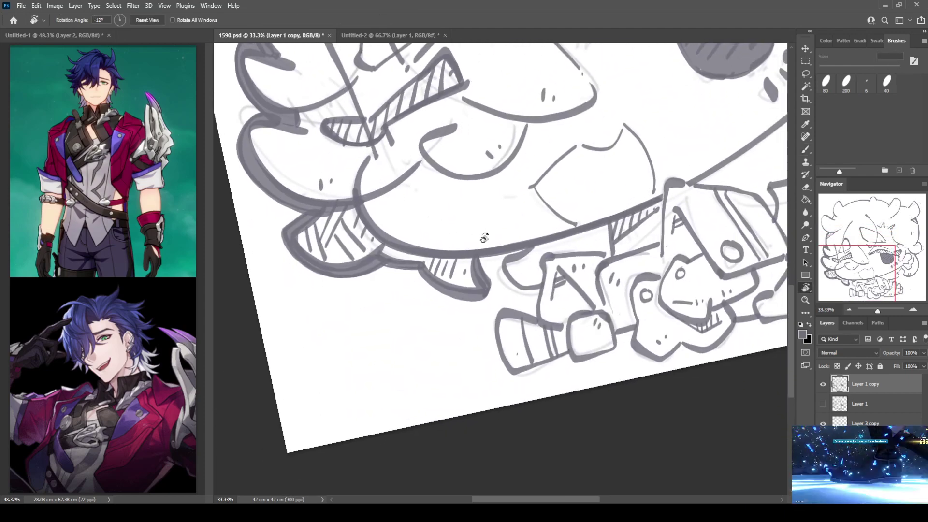
key(b)
mouse_move(509, 263)
mouse_down()
mouse_move(518, 281)
mouse_move(538, 284)
mouse_up()
key(space)
mouse_move(616, 229)
mouse_down()
mouse_move(546, 254)
mouse_move(597, 228)
mouse_up()
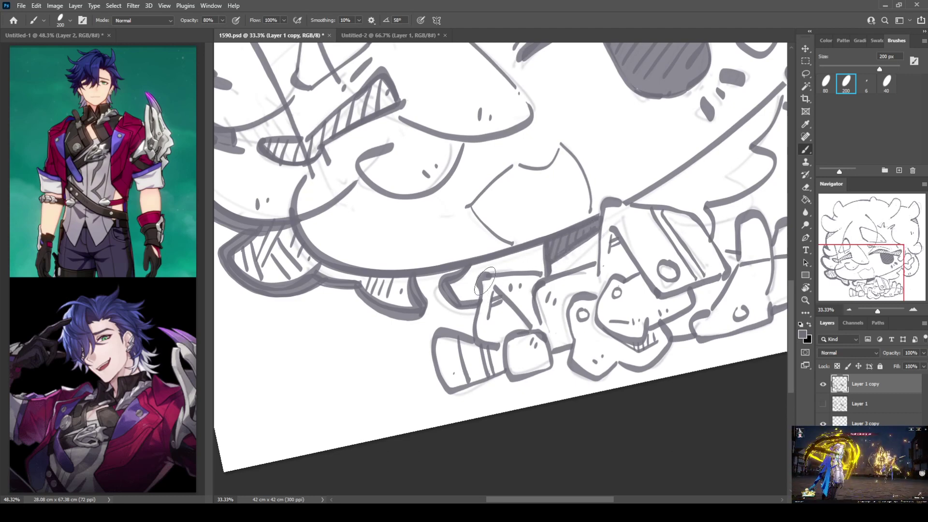
Step: Thicken the side and upper outline of the small shoulder piece under the chin, redoing the upper stroke until it sits cleanly
drag(481, 293, 473, 340)
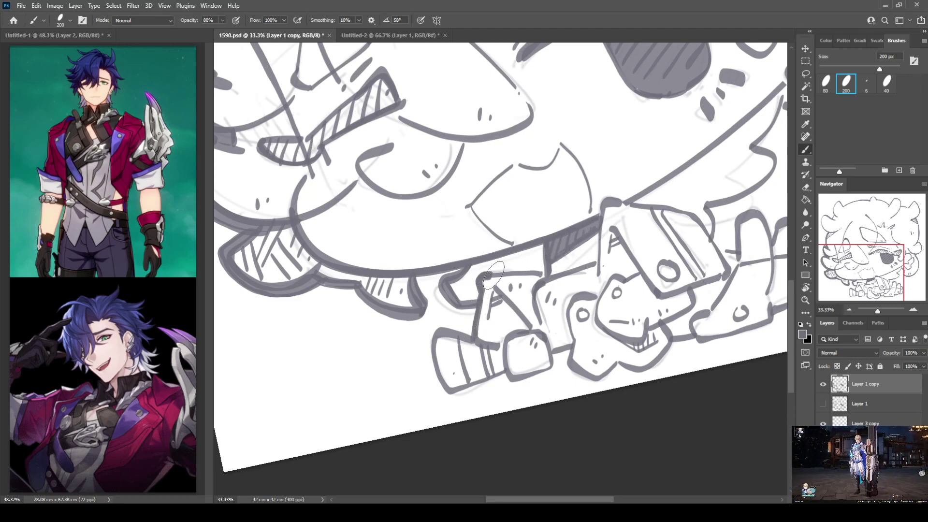
key(ctrl+z)
mouse_move(482, 279)
mouse_down()
mouse_move(534, 280)
mouse_move(488, 272)
mouse_move(543, 272)
mouse_up()
key(ctrl+z)
key(ctrl+z)
drag(483, 279, 539, 272)
key(ctrl+z)
drag(484, 279, 544, 274)
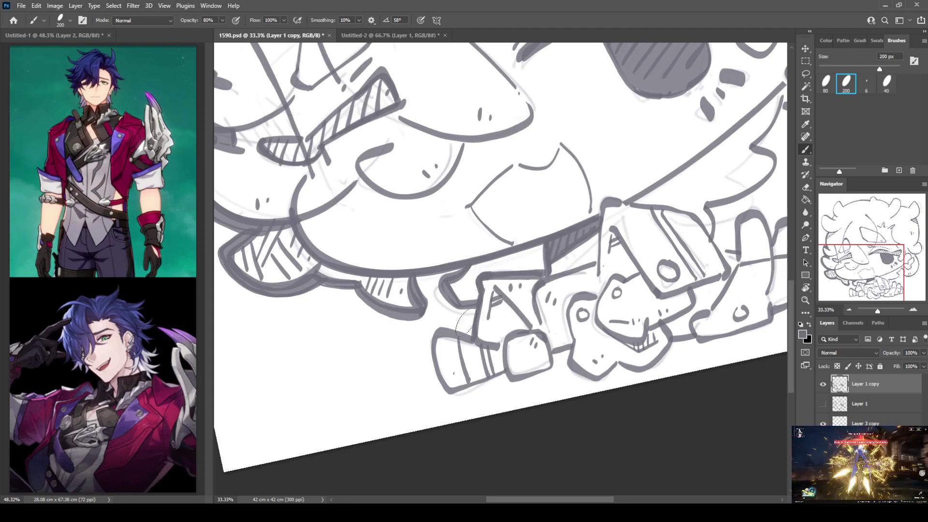
Step: Thicken the outlines of the flared striped piece, the rounded block beside it and the scalloped shape on the small body
key(r)
mouse_move(465, 321)
mouse_down()
mouse_move(421, 346)
mouse_move(455, 375)
mouse_move(512, 353)
mouse_move(504, 345)
mouse_move(470, 360)
mouse_move(506, 402)
mouse_move(521, 401)
mouse_move(551, 364)
mouse_up()
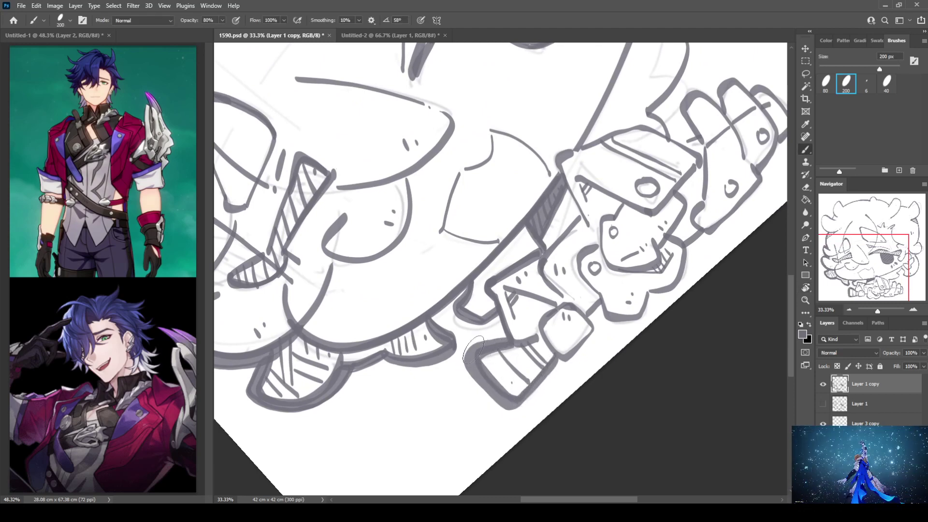
mouse_move(469, 349)
mouse_down()
mouse_move(509, 340)
mouse_move(472, 348)
mouse_move(465, 360)
mouse_move(512, 392)
mouse_up()
mouse_move(540, 338)
mouse_down()
mouse_move(555, 360)
mouse_move(573, 358)
mouse_move(575, 305)
mouse_move(598, 334)
mouse_move(604, 300)
mouse_move(578, 347)
mouse_up()
key(r)
key(space)
mouse_move(578, 346)
mouse_down()
mouse_move(512, 324)
mouse_move(516, 340)
mouse_move(544, 349)
mouse_move(613, 305)
mouse_move(647, 307)
mouse_move(715, 271)
mouse_move(693, 276)
mouse_up()
key(e)
key(b)
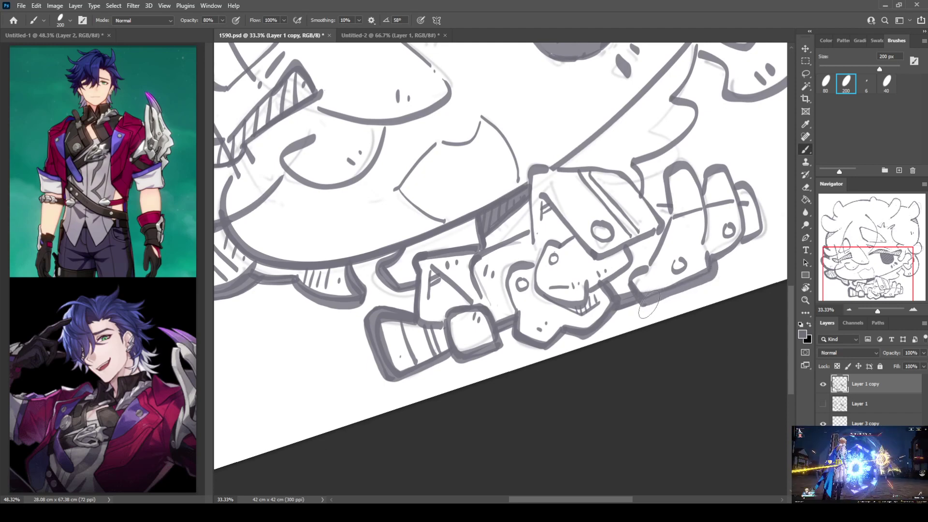
Step: Thicken the outer outline of the far body piece with the round buttons and its rounded finger-like ends
mouse_move(648, 305)
mouse_down()
mouse_move(713, 280)
mouse_move(717, 257)
mouse_up()
mouse_move(669, 228)
mouse_down()
mouse_move(630, 255)
mouse_move(620, 231)
mouse_move(626, 193)
mouse_move(661, 207)
mouse_move(647, 191)
mouse_move(679, 186)
mouse_move(727, 253)
mouse_up()
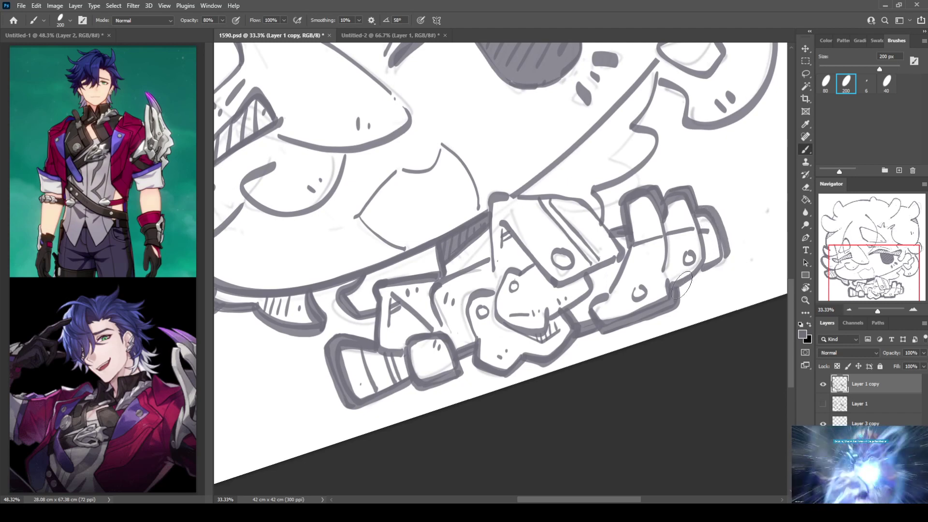
drag(681, 285, 706, 263)
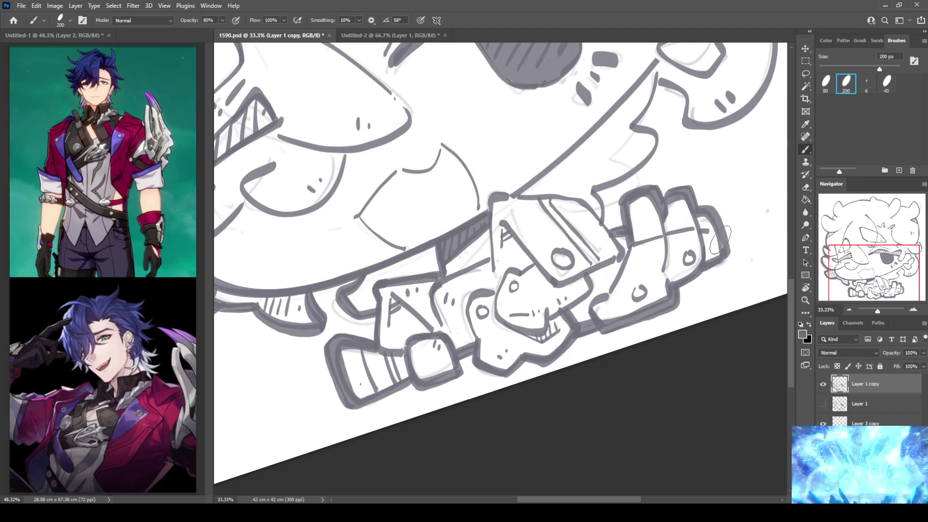
key(e)
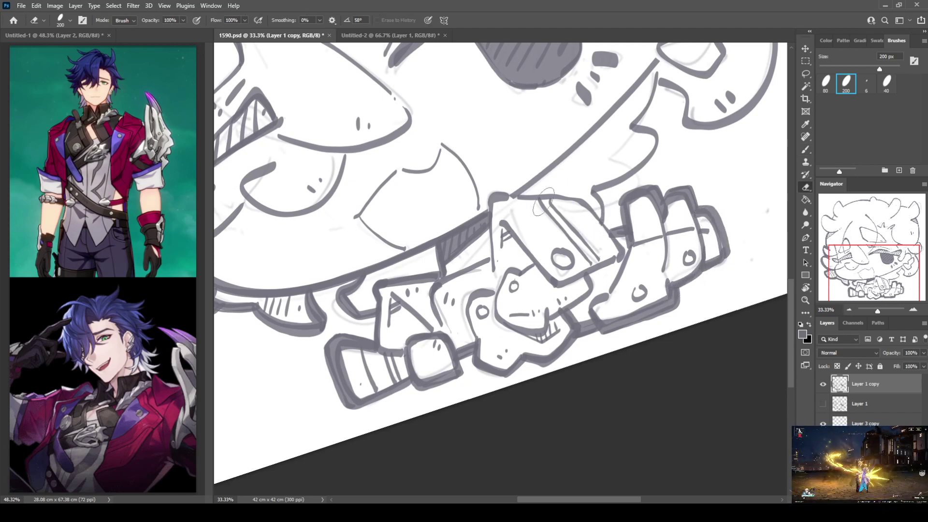
Step: Thicken the outline of the striped plate with the large round button
key(b)
mouse_move(533, 200)
mouse_down()
mouse_move(586, 207)
mouse_move(619, 249)
mouse_move(598, 269)
mouse_move(620, 261)
mouse_up()
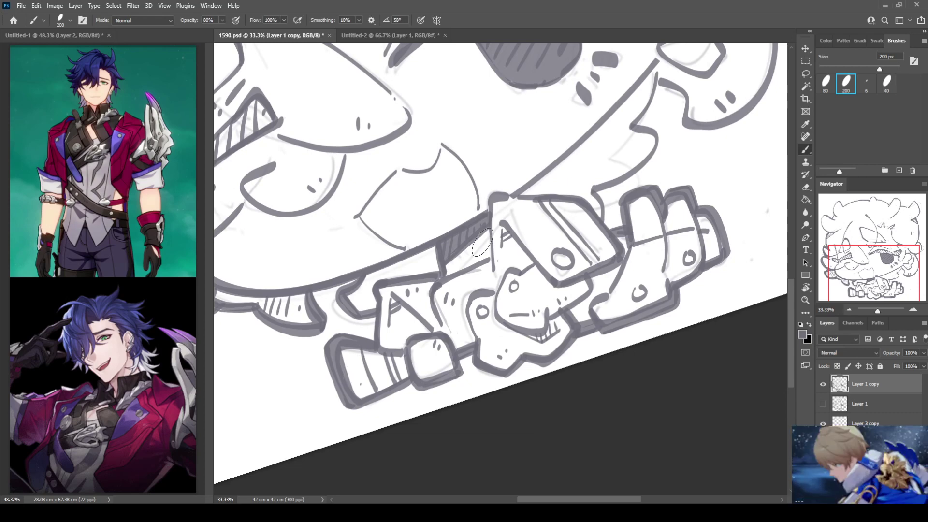
drag(589, 213, 567, 258)
Step: Hatch the collar tip and the gap between it and the neck under the chin
key(r)
drag(362, 304, 477, 408)
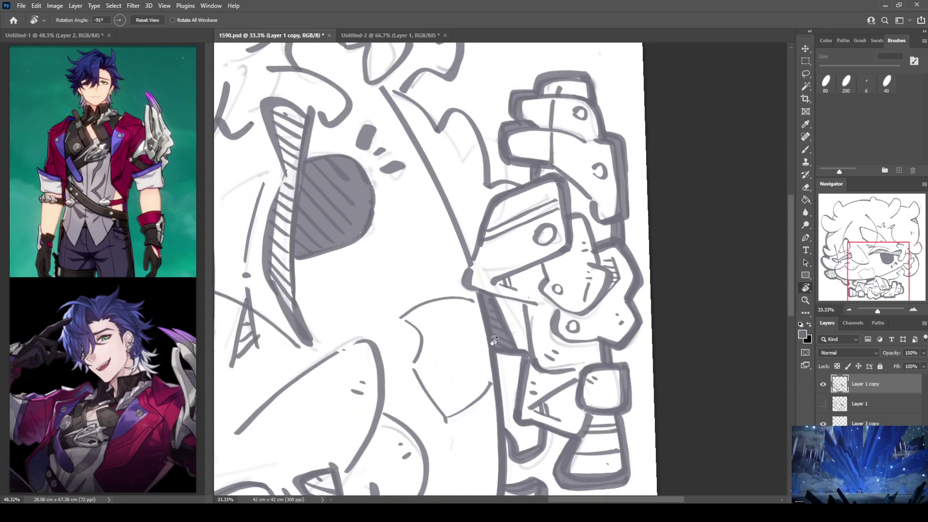
mouse_move(493, 341)
mouse_down()
mouse_move(484, 271)
mouse_move(550, 151)
mouse_move(458, 237)
mouse_move(472, 262)
mouse_up()
key(b)
key(r)
key(b)
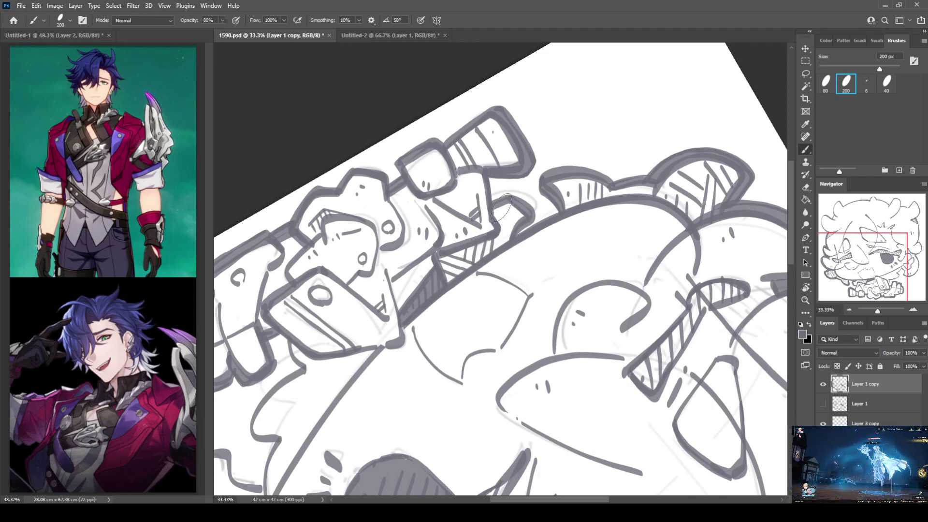
drag(510, 206, 501, 238)
key(r)
mouse_move(534, 184)
mouse_down()
mouse_move(462, 233)
mouse_move(453, 347)
mouse_up()
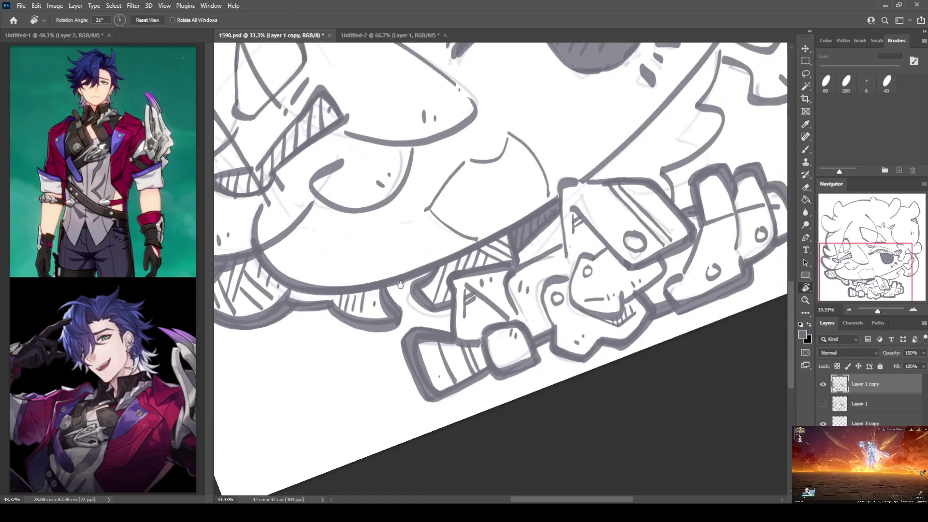
Step: Thicken the jagged hair strands behind the neck and the large curved lock below the ear
mouse_move(676, 114)
mouse_down()
mouse_move(604, 112)
mouse_move(530, 183)
mouse_move(531, 147)
mouse_move(533, 193)
mouse_move(560, 213)
mouse_move(553, 254)
mouse_move(524, 283)
mouse_move(548, 296)
mouse_up()
key(b)
mouse_move(529, 203)
mouse_down()
mouse_move(541, 186)
mouse_move(560, 213)
mouse_move(539, 277)
mouse_move(549, 298)
mouse_up()
key(r)
mouse_move(528, 150)
mouse_down()
mouse_move(599, 197)
mouse_move(495, 239)
mouse_move(504, 278)
mouse_up()
key(space)
key(r)
mouse_move(591, 157)
mouse_down()
mouse_move(563, 342)
mouse_move(531, 355)
mouse_up()
key(space)
mouse_move(457, 230)
mouse_down()
mouse_move(427, 206)
mouse_move(402, 241)
mouse_move(388, 292)
mouse_move(410, 344)
mouse_move(492, 367)
mouse_move(523, 363)
mouse_up()
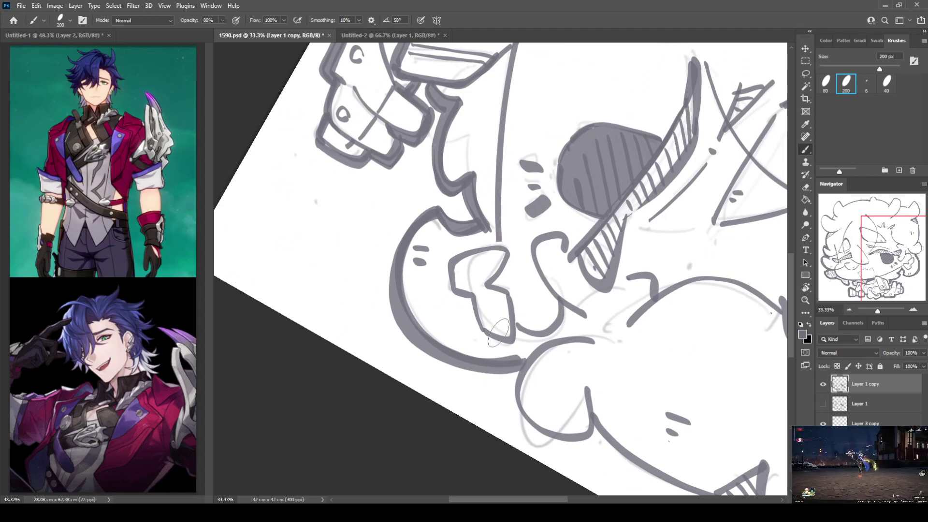
Step: Thicken the outline of the rounded hair lock above the ear
key(r)
drag(390, 262, 412, 201)
mouse_move(388, 249)
mouse_down()
mouse_move(387, 310)
mouse_move(420, 350)
mouse_move(452, 367)
mouse_move(360, 325)
mouse_move(636, 193)
mouse_move(538, 217)
mouse_move(517, 213)
mouse_move(562, 172)
mouse_move(587, 242)
mouse_move(519, 270)
mouse_up()
key(r)
key(ctrl+z)
mouse_move(516, 207)
mouse_down()
mouse_move(536, 181)
mouse_move(570, 193)
mouse_move(577, 251)
mouse_move(498, 261)
mouse_up()
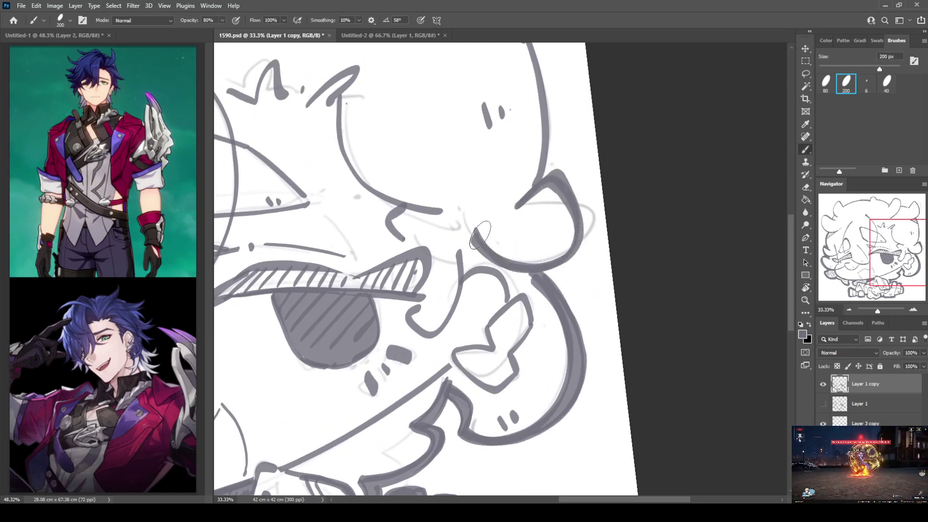
Step: Thicken the outer hair edge from the rounded lock past the hatched triangle and around the tuft above it
drag(564, 180, 598, 328)
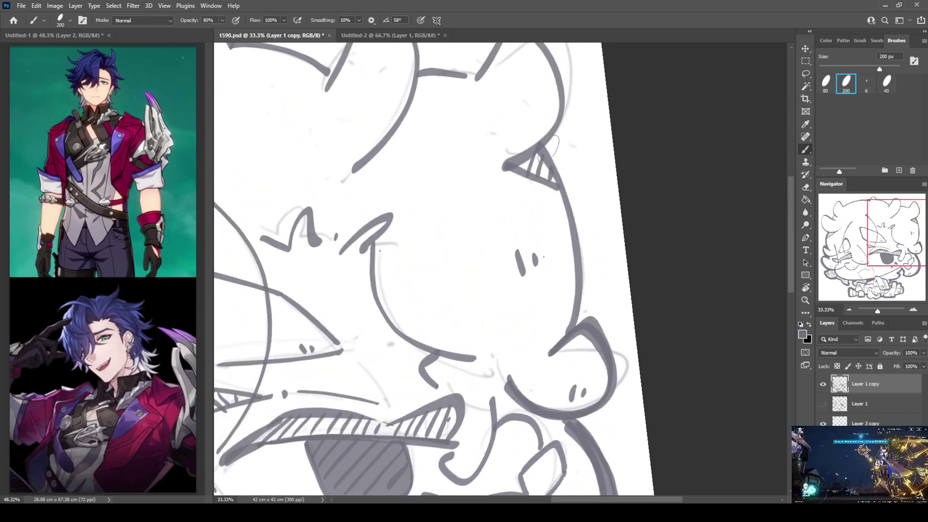
mouse_move(545, 140)
mouse_down()
mouse_move(580, 246)
mouse_move(569, 332)
mouse_up()
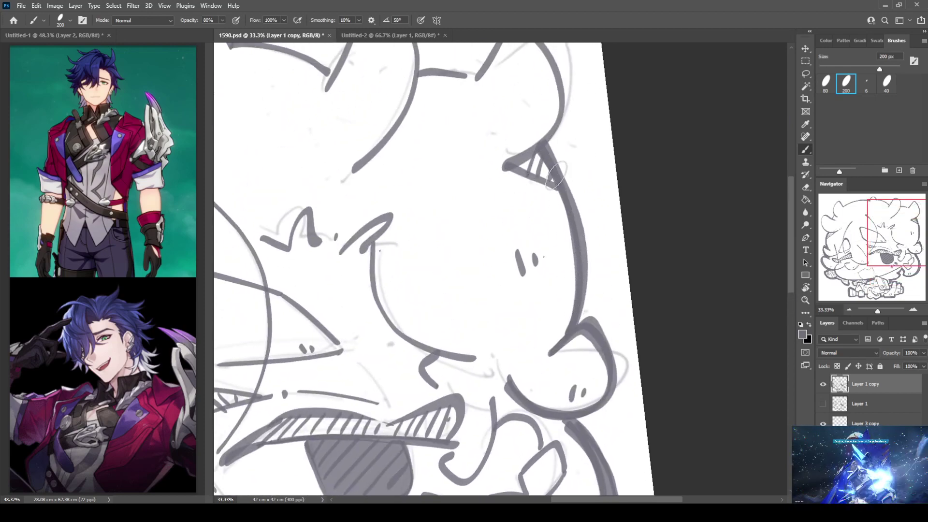
drag(557, 176, 586, 274)
mouse_move(507, 173)
mouse_down()
mouse_move(532, 133)
mouse_move(570, 126)
mouse_move(597, 203)
mouse_move(593, 227)
mouse_move(563, 220)
mouse_move(567, 213)
mouse_move(539, 193)
mouse_up()
key(r)
key(b)
Step: Thicken the short hair outline between the tuft and the tall rounded lock, redoing the stroke once
drag(401, 214, 453, 184)
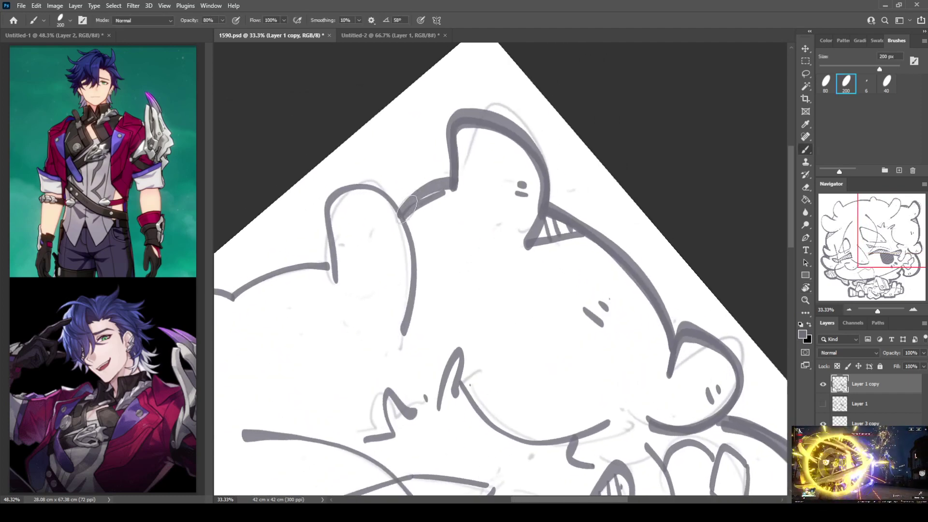
key(ctrl+z)
mouse_move(400, 214)
mouse_down()
mouse_move(452, 189)
mouse_move(482, 145)
mouse_up()
Step: Thicken the outline of the tall rounded hair lock beside the crown
key(e)
key(r)
drag(421, 129, 484, 164)
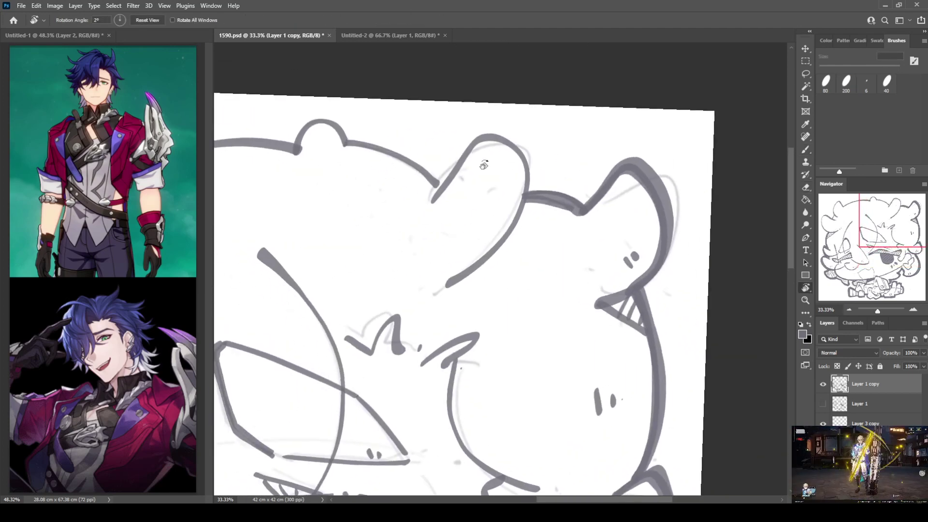
key(b)
mouse_move(432, 199)
mouse_down()
mouse_move(472, 142)
mouse_move(531, 191)
mouse_move(471, 270)
mouse_move(447, 285)
mouse_up()
mouse_move(526, 223)
mouse_down()
mouse_move(554, 207)
mouse_move(500, 187)
mouse_up()
Step: Thicken the head outline between the tall rounded lock and the small bump on the crown
key(r)
drag(483, 203, 591, 148)
key(b)
mouse_move(407, 212)
mouse_down()
mouse_move(446, 188)
mouse_move(504, 186)
mouse_up()
drag(412, 206, 501, 181)
Step: Thicken the outline of the small rounded bump on the crown
key(r)
drag(418, 180, 380, 276)
mouse_move(381, 276)
mouse_down()
mouse_move(434, 210)
mouse_move(426, 257)
mouse_move(454, 288)
mouse_up()
key(b)
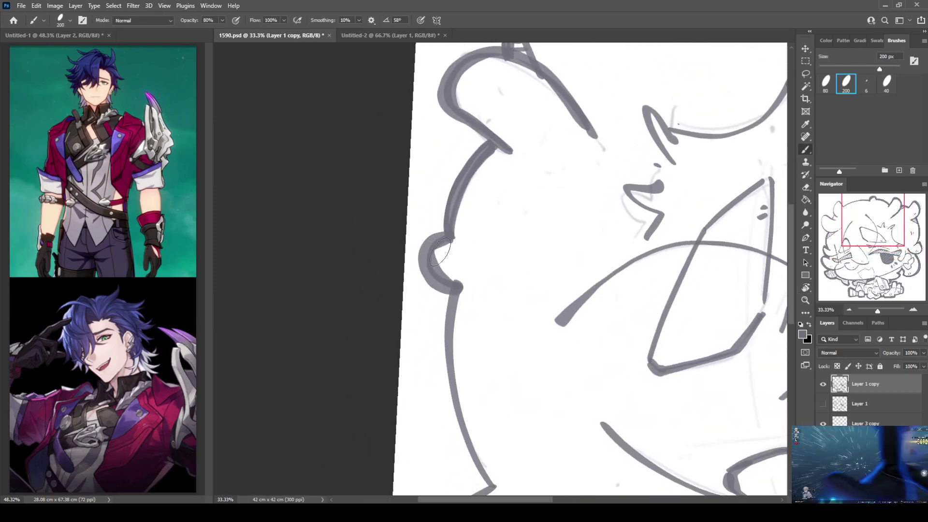
mouse_move(441, 239)
mouse_down()
mouse_move(428, 241)
mouse_move(453, 284)
mouse_up()
Step: Thicken the long crown arc from the small bump down to the pointed lock on the other side
key(r)
mouse_move(389, 224)
mouse_down()
mouse_move(488, 133)
mouse_move(510, 137)
mouse_up()
drag(423, 214, 497, 150)
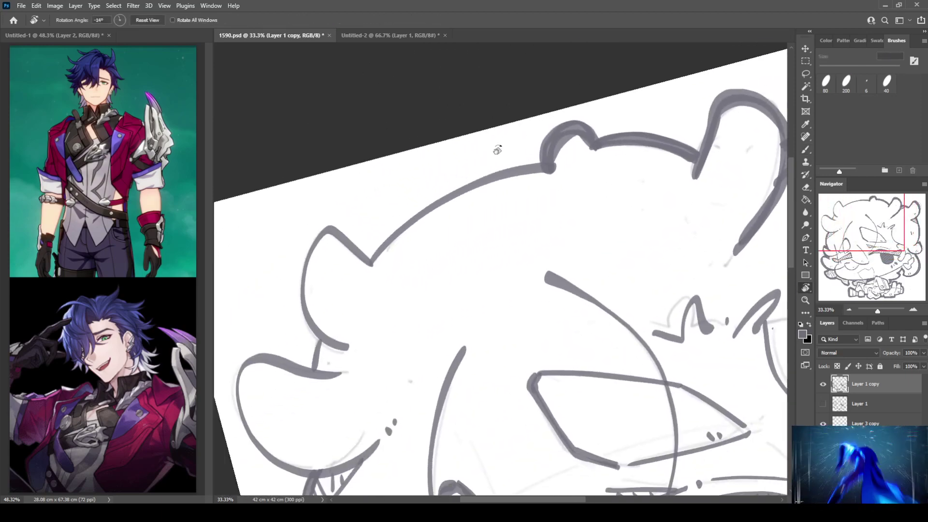
key(b)
mouse_move(369, 263)
mouse_down()
mouse_move(420, 208)
mouse_move(541, 167)
mouse_up()
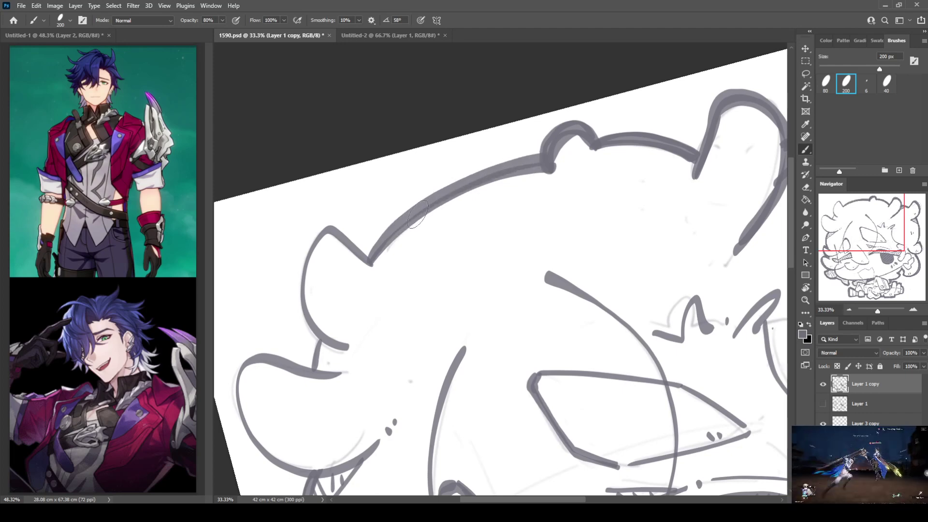
Step: Thicken the inner edge of the crown arc, the neighbouring pointed hair lock and the short line joining it to the next lock
drag(423, 200, 535, 158)
key(r)
drag(339, 199, 368, 382)
drag(439, 338, 508, 238)
key(b)
mouse_move(493, 275)
mouse_down()
mouse_move(457, 296)
mouse_move(451, 317)
mouse_move(493, 356)
mouse_move(570, 327)
mouse_up()
mouse_move(485, 273)
mouse_down()
mouse_move(452, 295)
mouse_move(456, 331)
mouse_up()
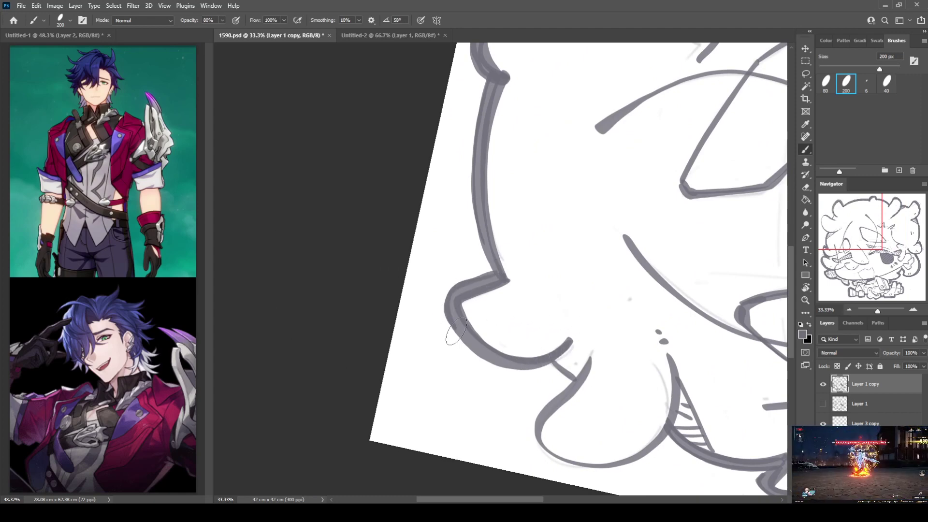
mouse_move(547, 368)
mouse_down()
mouse_move(572, 385)
mouse_move(560, 385)
mouse_up()
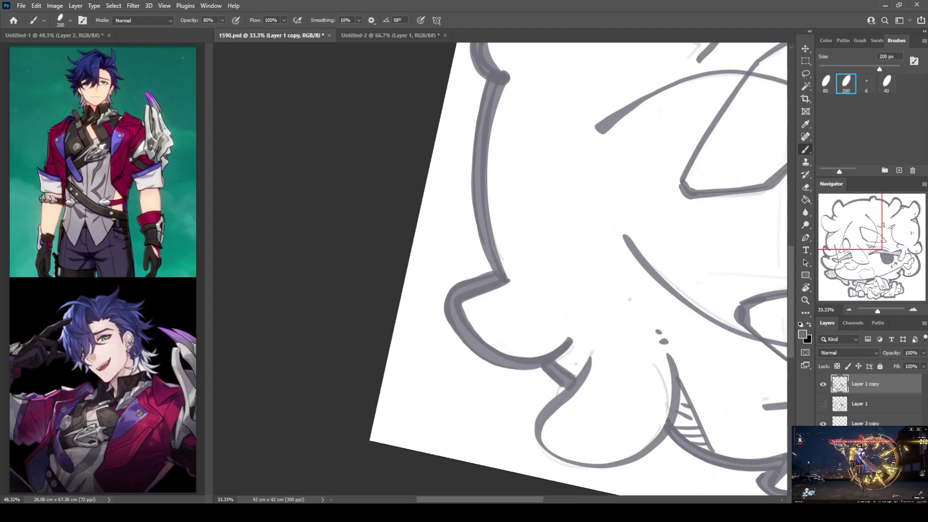
Step: Thicken the outer contour of the rounded hair lock below the pointed one down to the hatched gap
key(r)
mouse_move(428, 224)
mouse_down()
mouse_move(449, 203)
mouse_move(577, 245)
mouse_up()
drag(416, 171, 492, 111)
key(b)
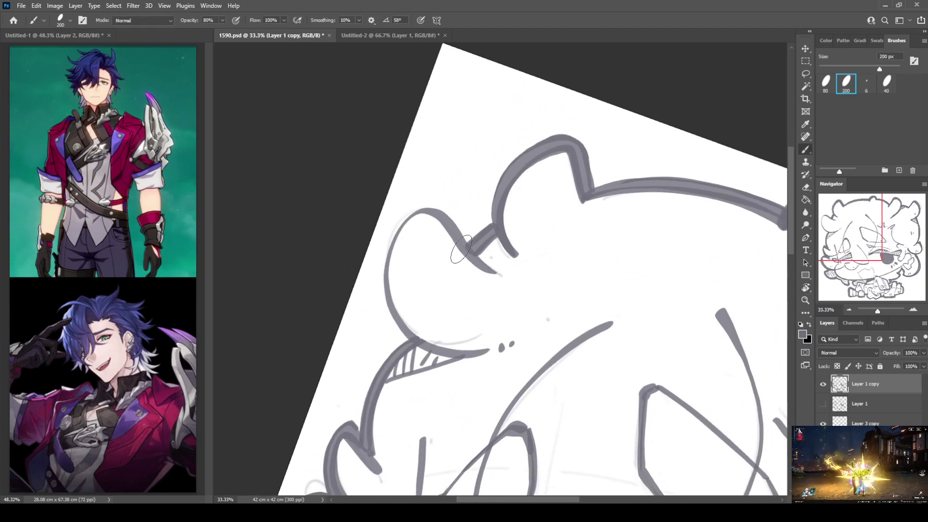
mouse_move(467, 244)
mouse_down()
mouse_move(440, 210)
mouse_move(402, 222)
mouse_move(389, 276)
mouse_move(426, 342)
mouse_up()
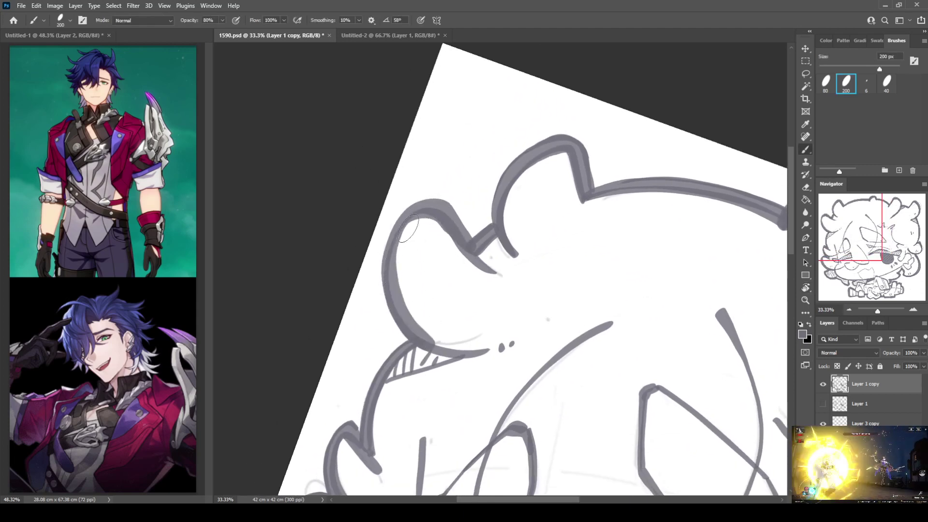
mouse_move(408, 230)
mouse_down()
mouse_move(398, 286)
mouse_move(424, 334)
mouse_up()
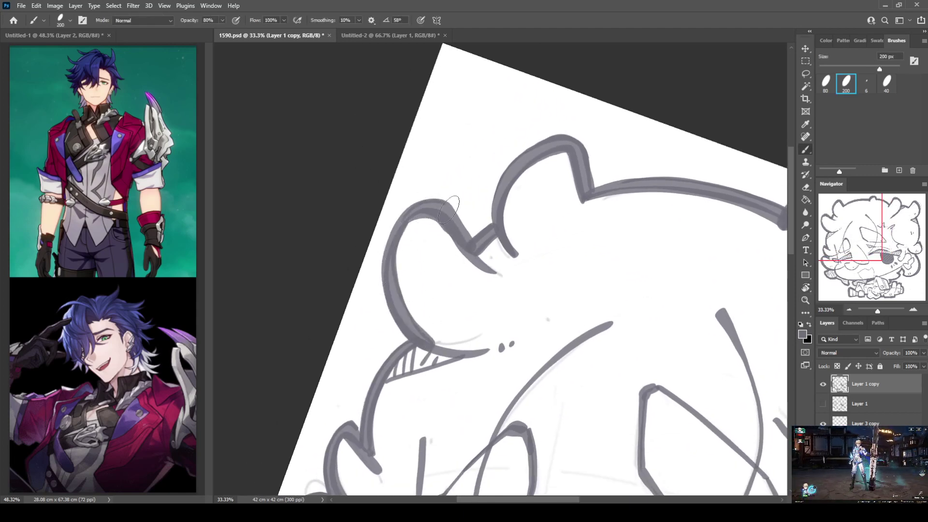
key(r)
mouse_move(480, 199)
mouse_down()
mouse_move(497, 255)
mouse_move(480, 104)
mouse_move(464, 116)
mouse_move(477, 140)
mouse_move(483, 102)
mouse_up()
key(b)
mouse_move(437, 186)
mouse_down()
mouse_move(430, 245)
mouse_move(442, 316)
mouse_up()
drag(411, 273, 392, 265)
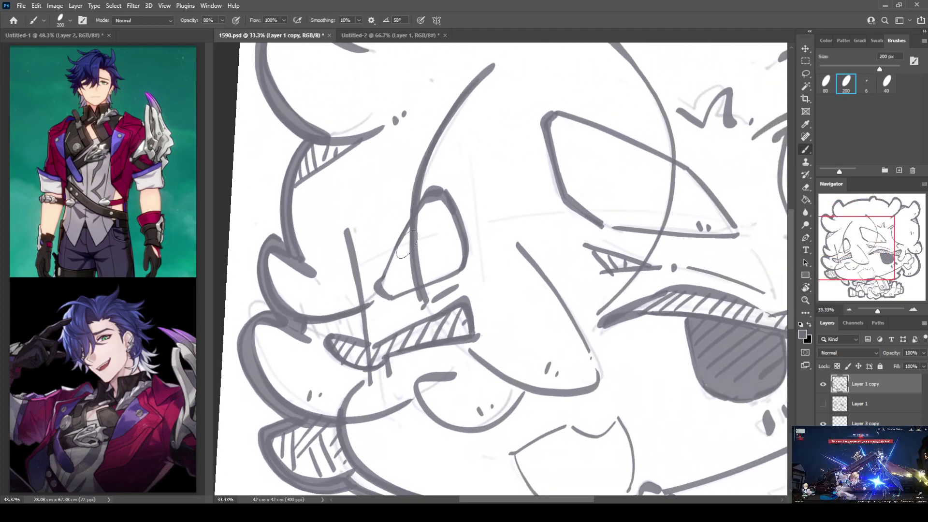
Step: Try to thicken the upper edge of the pointed highlight shape on the fringe
mouse_move(410, 221)
mouse_down()
mouse_move(378, 285)
mouse_move(437, 280)
mouse_move(335, 265)
mouse_move(308, 272)
mouse_up()
drag(434, 110, 563, 163)
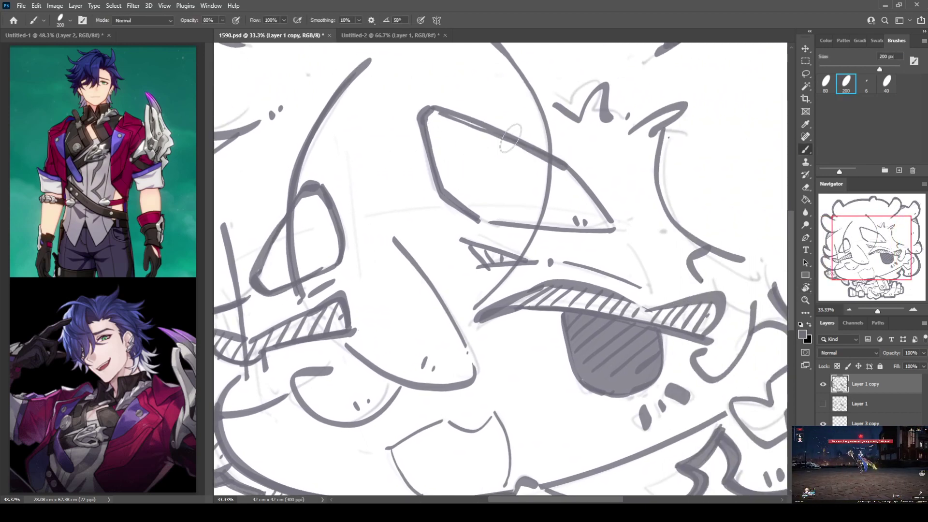
key(ctrl+z)
drag(547, 208, 536, 190)
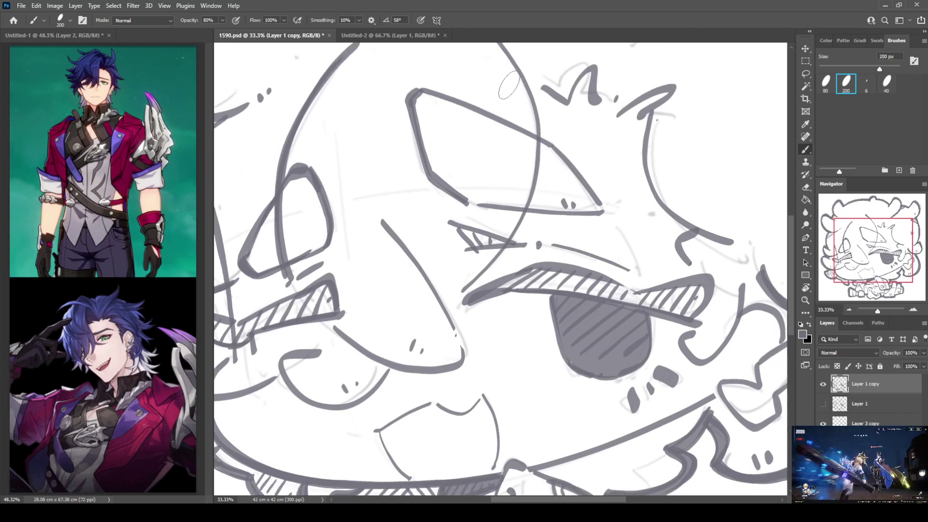
Step: Trim the start of the central fringe strand's lower line beside the narrowed eye with the Eraser
key(ctrl+minus)
mouse_move(478, 190)
mouse_down()
mouse_move(503, 211)
mouse_move(531, 135)
mouse_move(543, 168)
mouse_move(538, 212)
mouse_move(524, 250)
mouse_move(483, 302)
mouse_up()
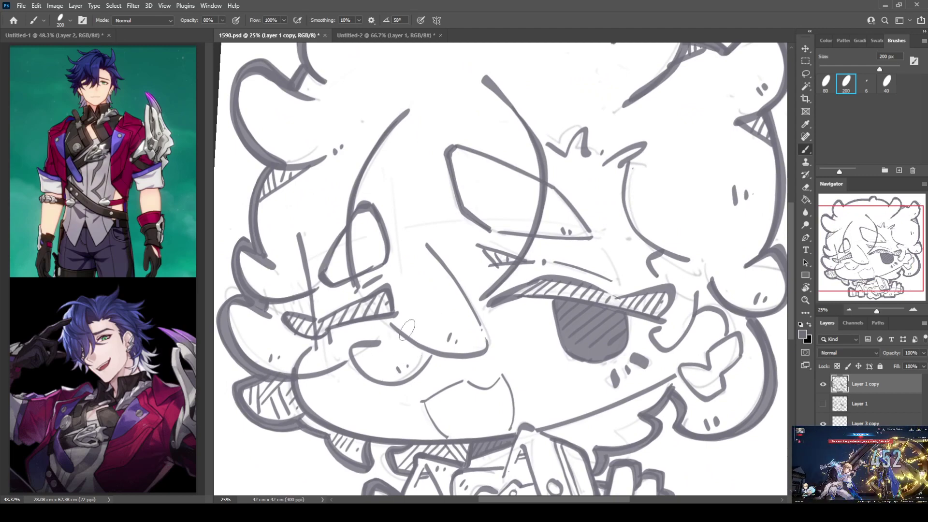
drag(391, 324, 428, 357)
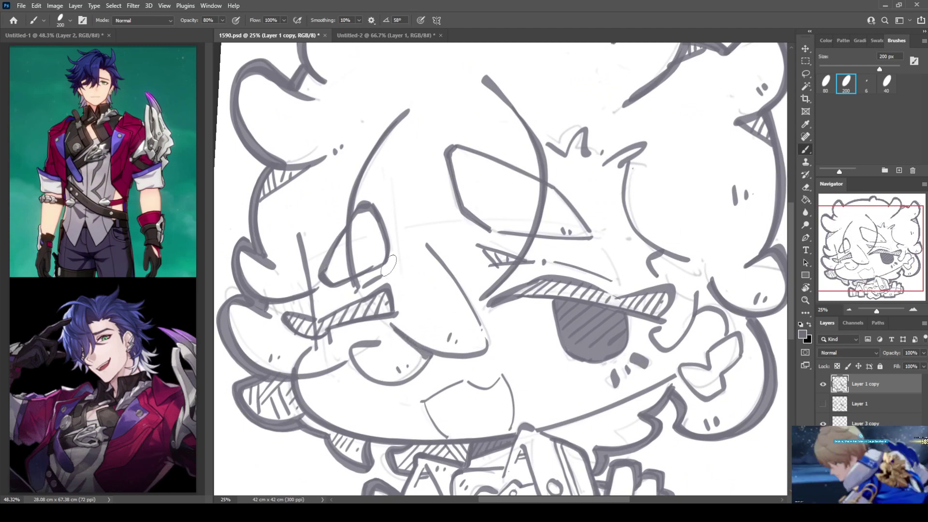
key(ctrl+z)
key(e)
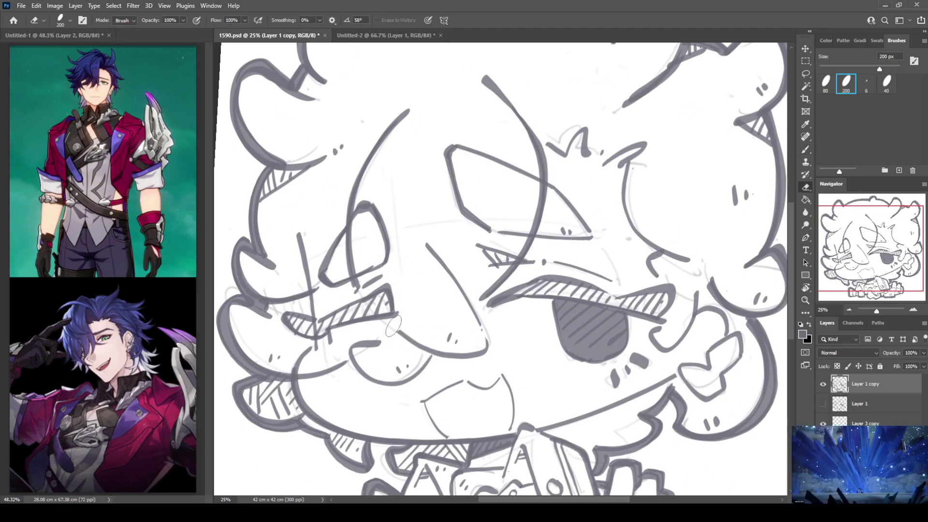
key(b)
Step: Reset the canvas rotation to 0° and frame the face and small body for more brushwork
drag(472, 326, 512, 146)
key(r)
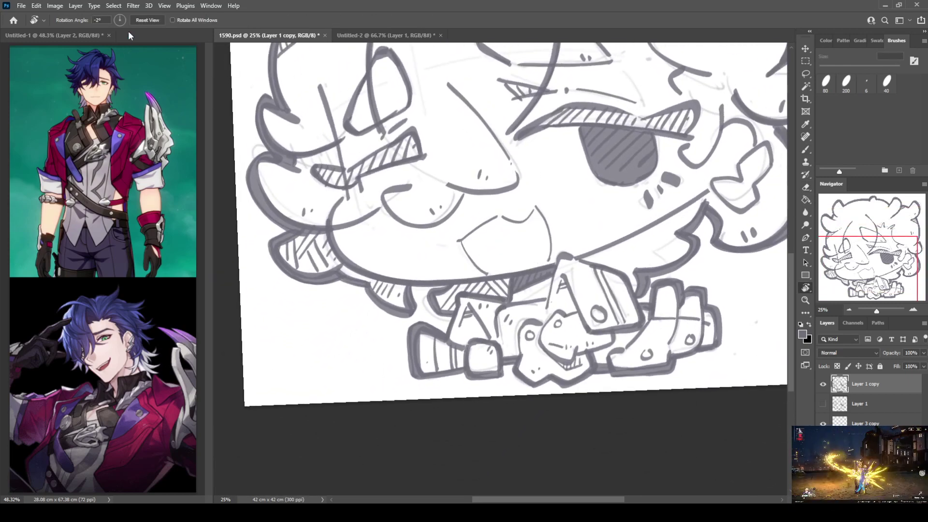
click(148, 20)
drag(587, 205, 609, 260)
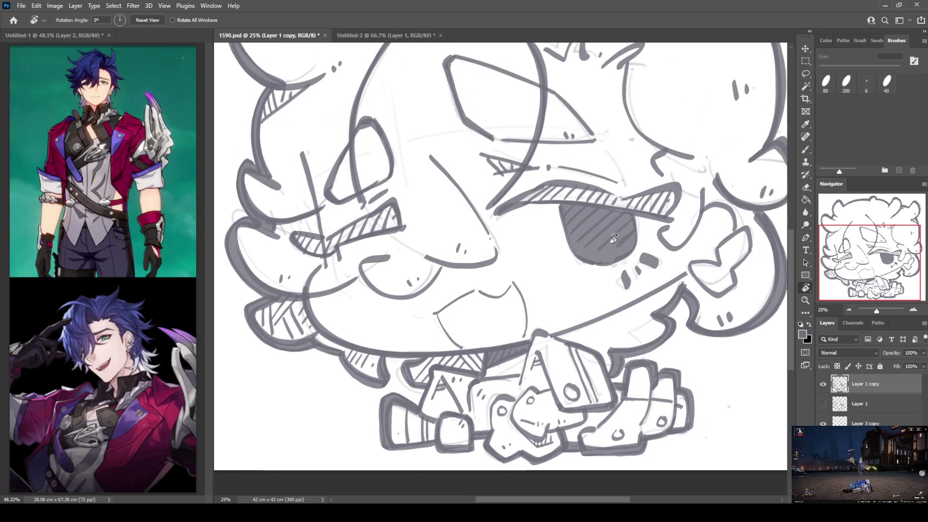
key(b)
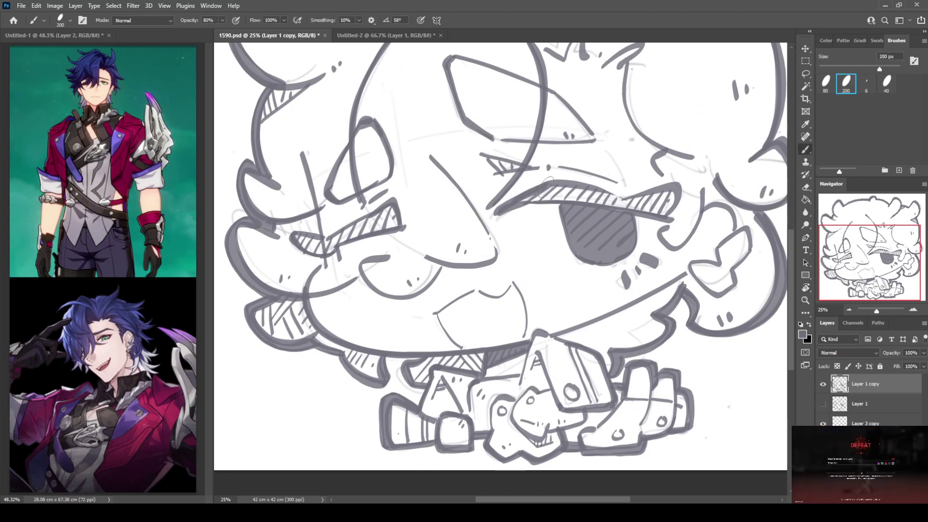
Step: Try several brush strokes over the edges of the open eye's hatched upper lash
drag(546, 188, 612, 195)
key(ctrl+z)
mouse_move(537, 194)
mouse_down()
mouse_move(562, 185)
mouse_move(639, 201)
mouse_up()
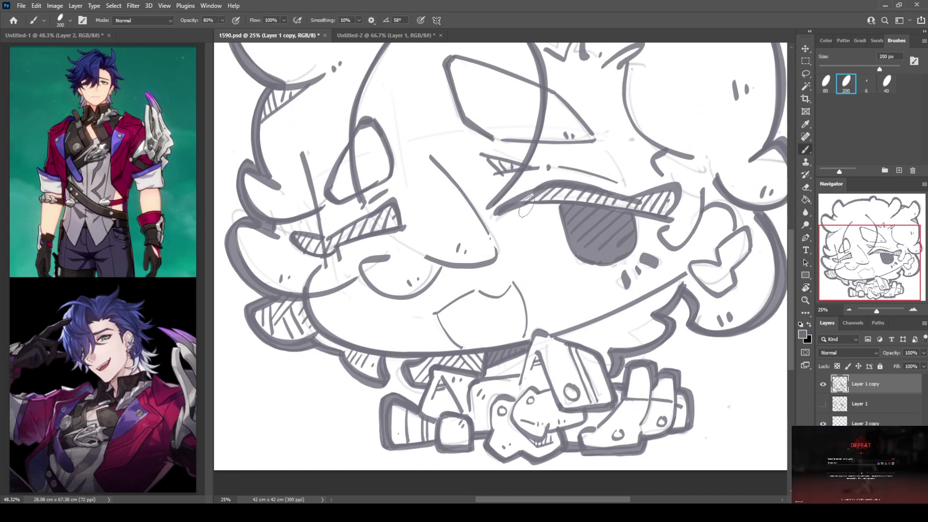
key(ctrl+z)
drag(554, 178, 623, 196)
drag(516, 206, 664, 216)
drag(563, 187, 638, 198)
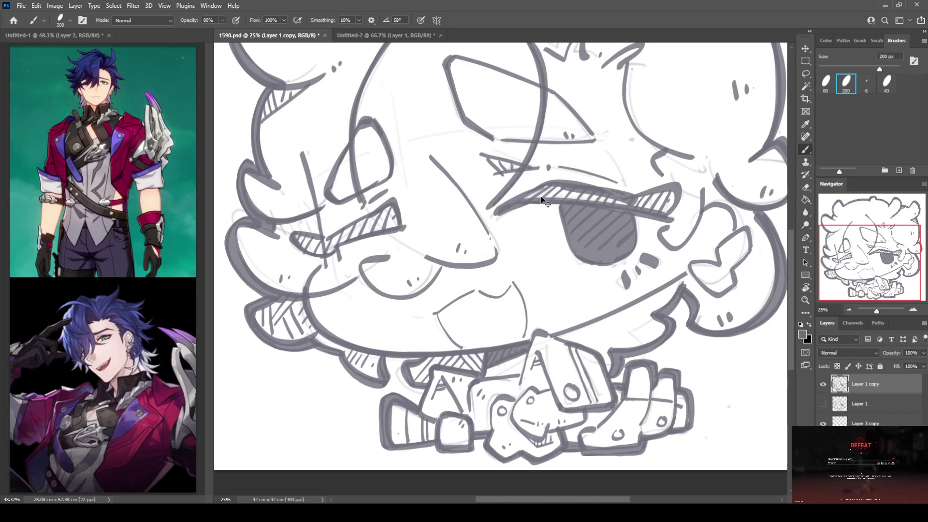
key(ctrl+z)
Step: Fill the open eye's hatched upper lash with grey brush strokes
mouse_move(516, 193)
mouse_down()
mouse_move(594, 198)
mouse_move(540, 189)
mouse_move(672, 212)
mouse_move(641, 202)
mouse_move(675, 205)
mouse_up()
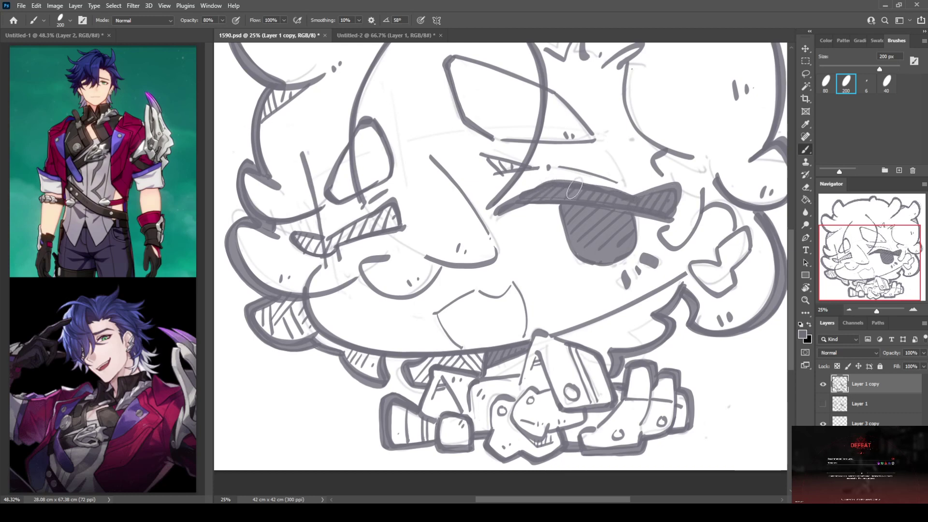
key(ctrl+z)
mouse_move(519, 194)
mouse_down()
mouse_move(552, 181)
mouse_move(629, 189)
mouse_up()
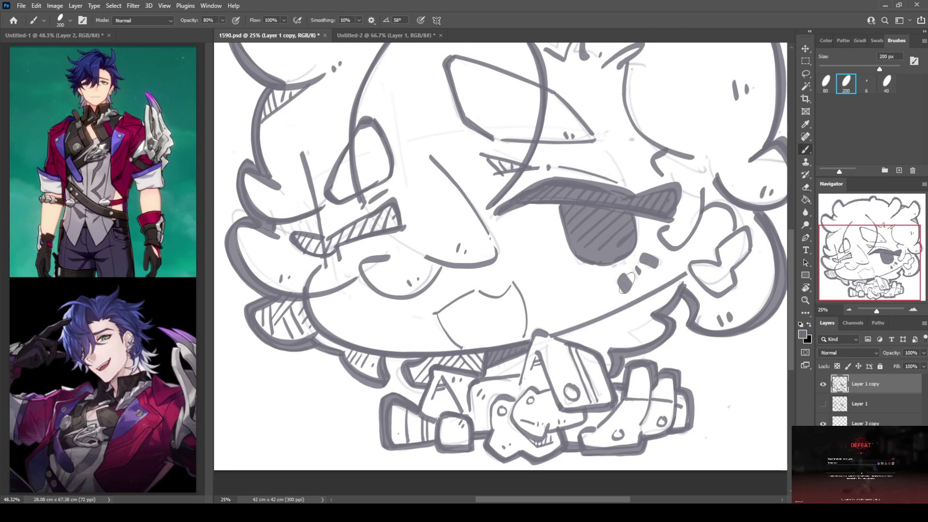
Step: Add more small diamond-shaped marks to the row beneath the open eye
click(607, 285)
mouse_move(556, 212)
mouse_down()
mouse_move(650, 187)
mouse_move(656, 256)
mouse_move(618, 244)
mouse_move(556, 181)
mouse_move(504, 244)
mouse_move(526, 289)
mouse_up()
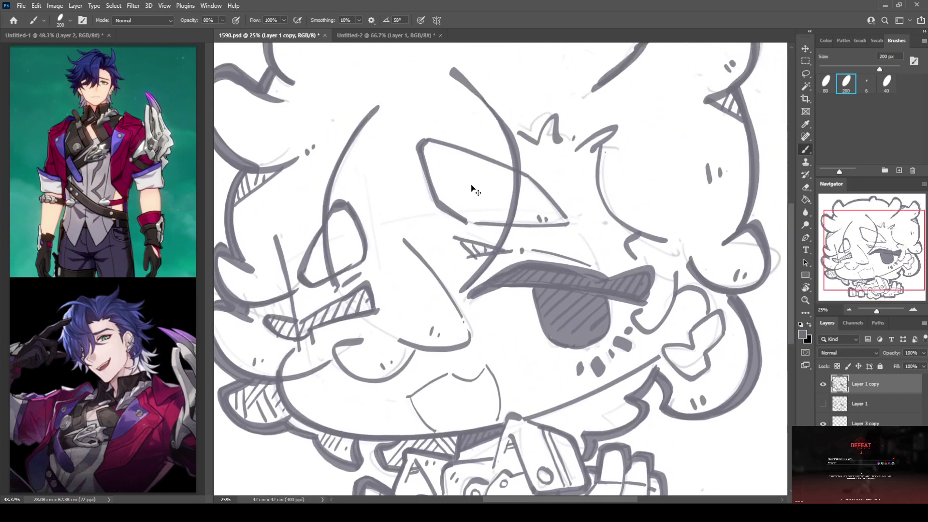
key(ctrl+0)
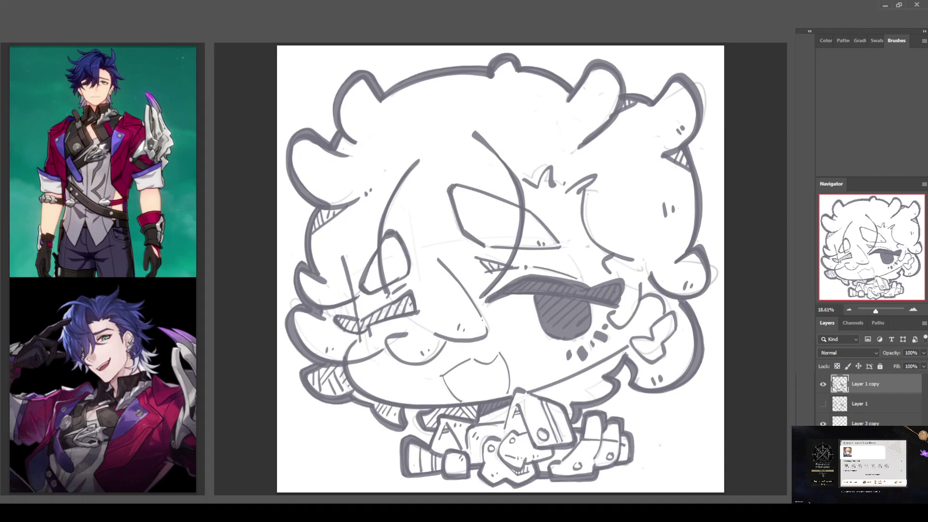
Step: In the Untitled-2 document, paste the new game result screenshot on its own layer and handwrite 90 over the report
click(360, 35)
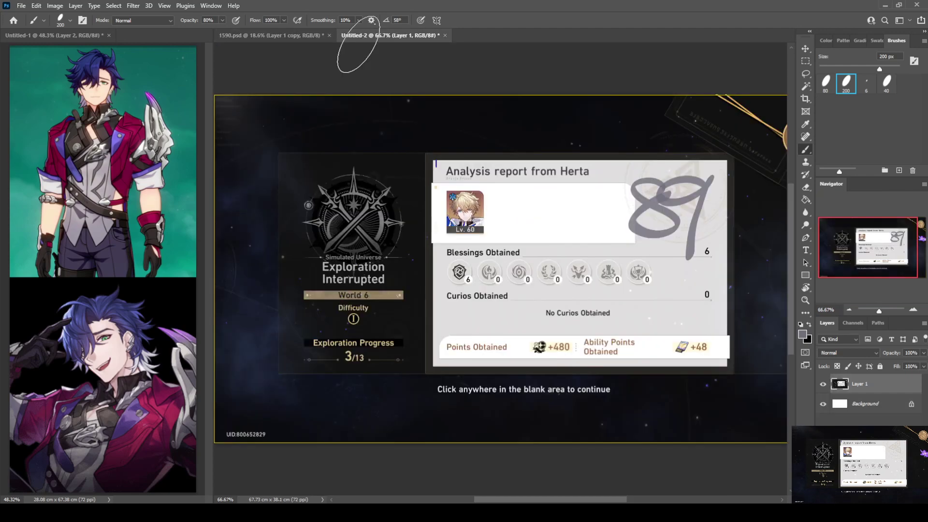
drag(660, 183, 638, 252)
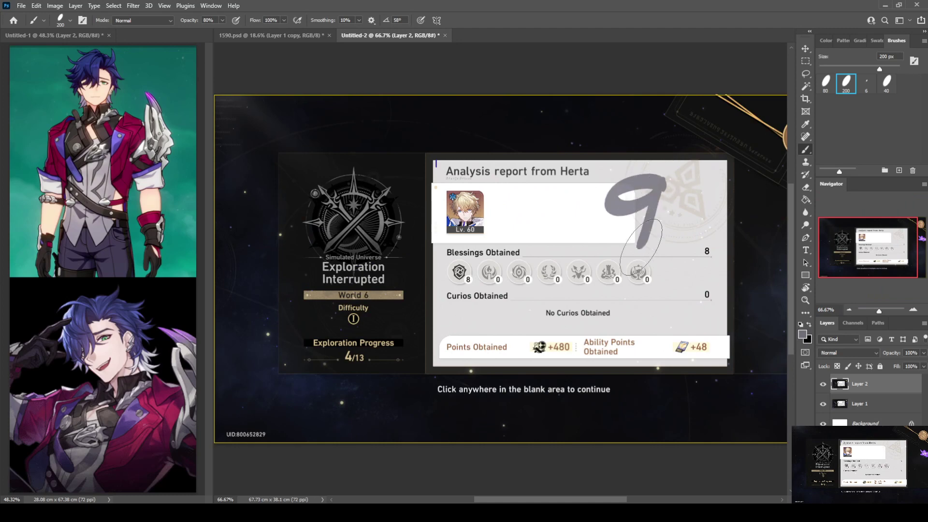
mouse_move(695, 179)
mouse_down()
mouse_move(700, 251)
mouse_move(705, 190)
mouse_up()
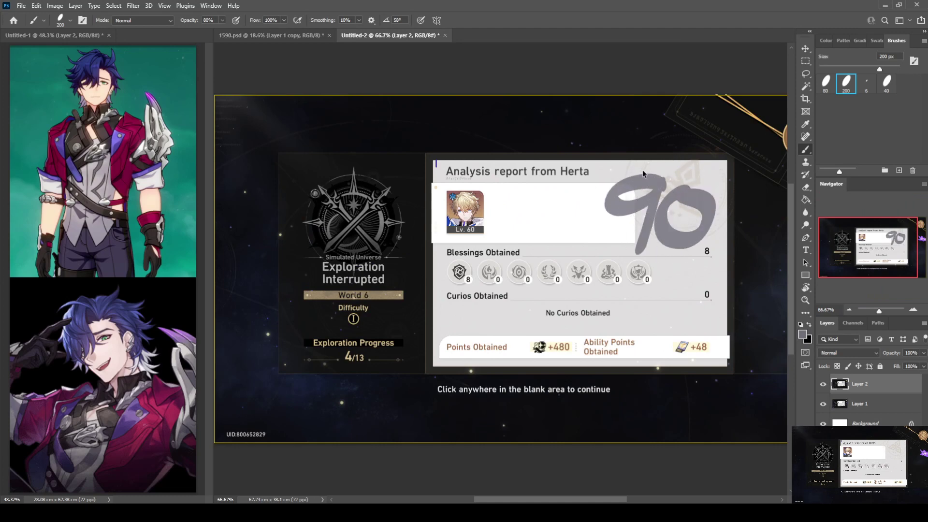
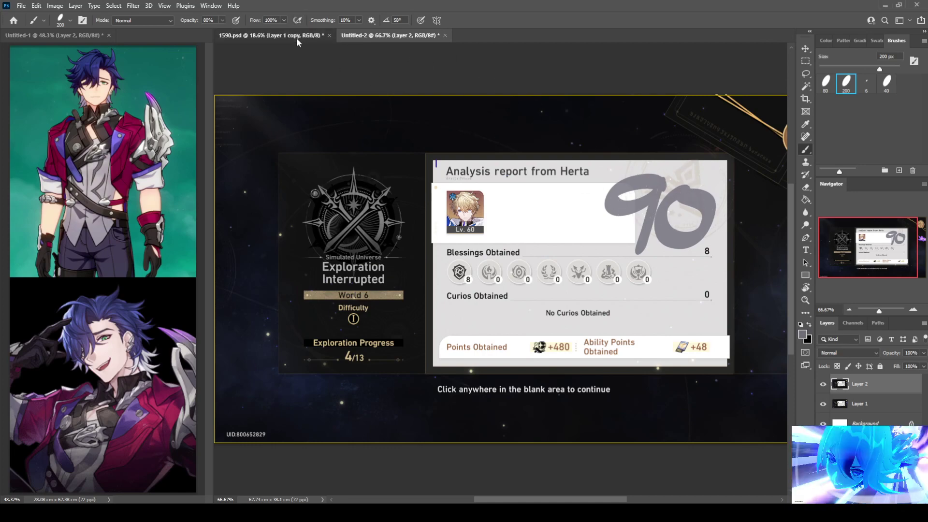
Step: In 1590.psd, duplicate the Layer 1 copy line art, hide the original copy, and add an empty layer beneath the duplicate
click(270, 35)
key(ctrl+j)
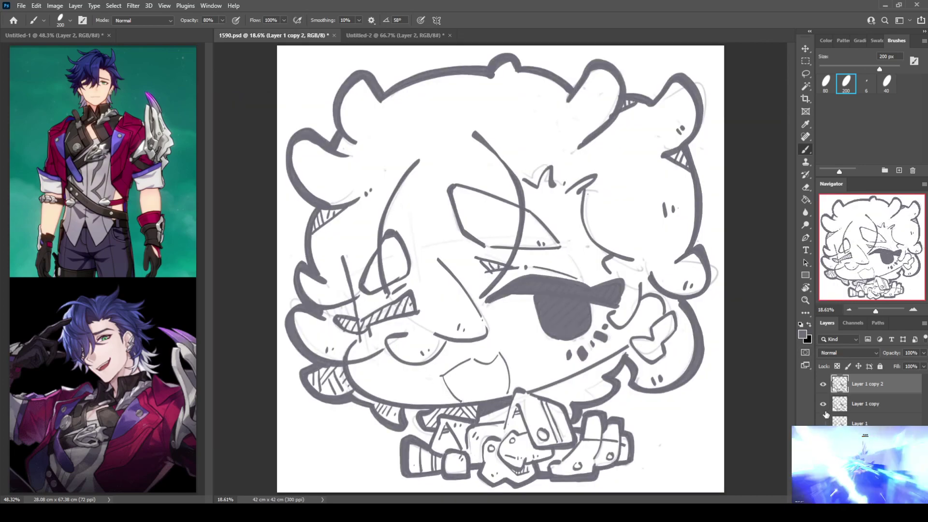
click(823, 404)
click(855, 407)
click(899, 499)
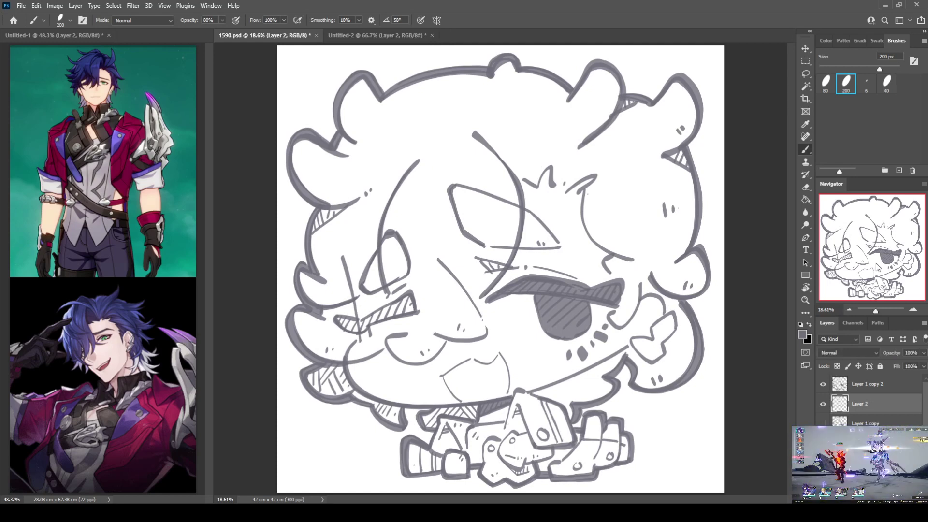
Step: Fill the new layer beneath the line art with the cream swatch as the base colour
click(877, 41)
click(852, 55)
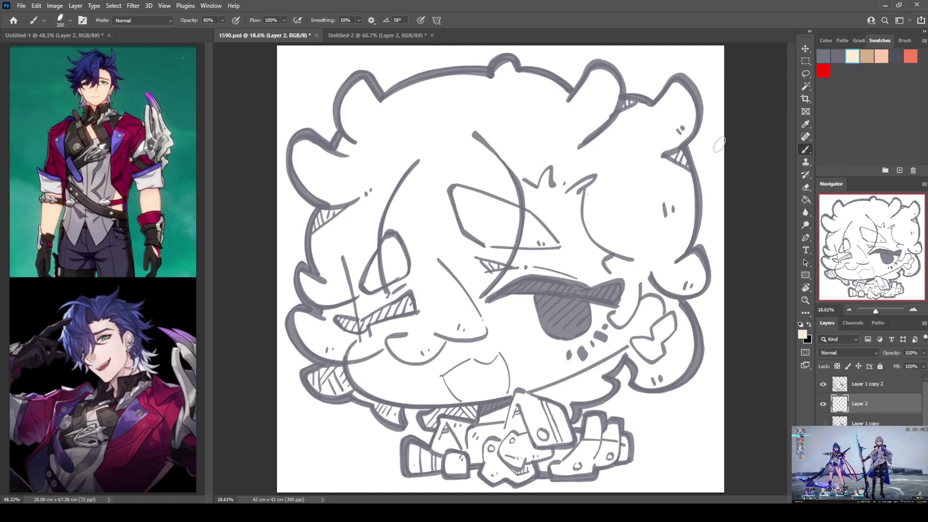
key(g)
click(701, 203)
Step: Recolour the line art dark grey by filling a new layer above it, clipping it to the lines and merging it down
click(865, 386)
key(ctrl+shift+alt+n)
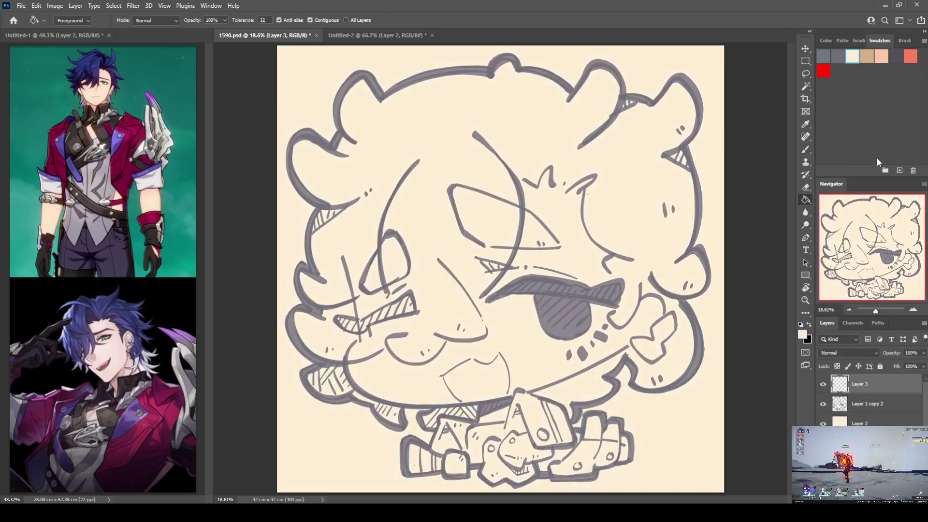
click(898, 56)
click(665, 190)
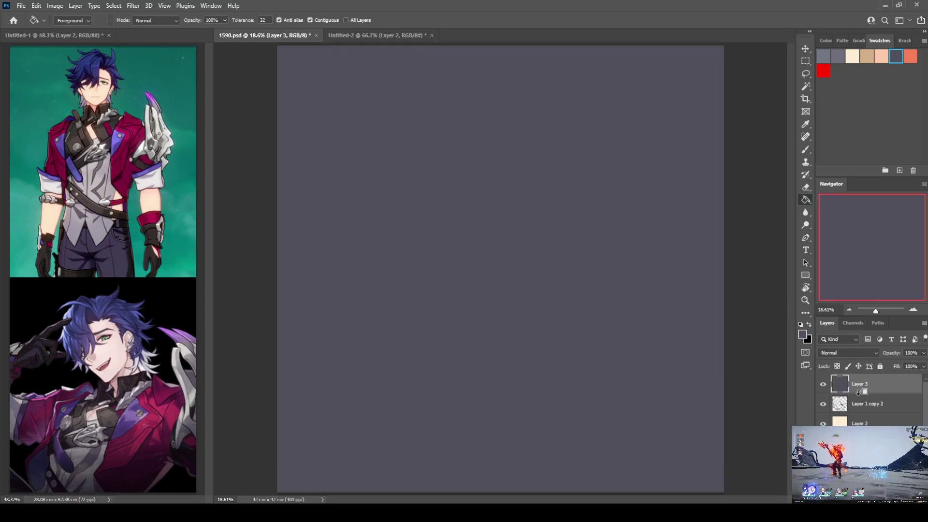
alt+click(864, 394)
key(ctrl+e)
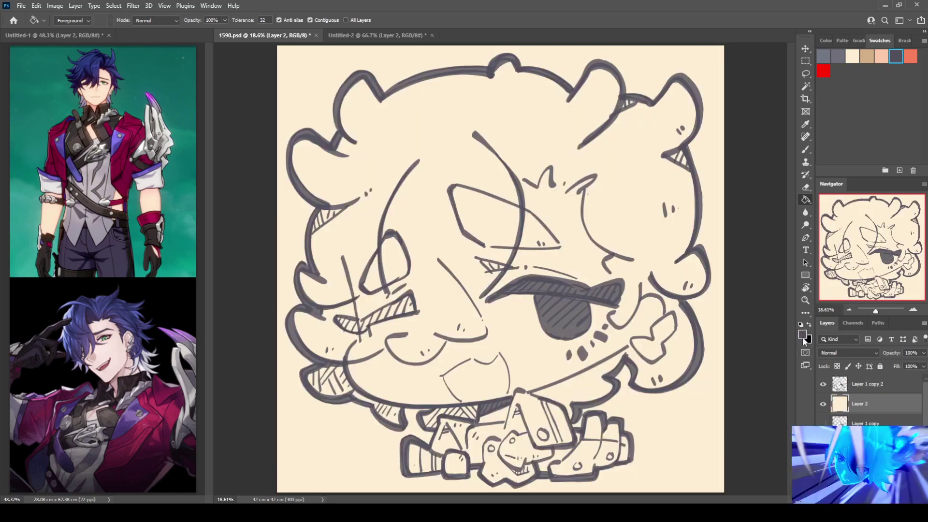
Step: On the cream base layer, paint a light pink blush above the closed eye with a 500 px brush
key(i)
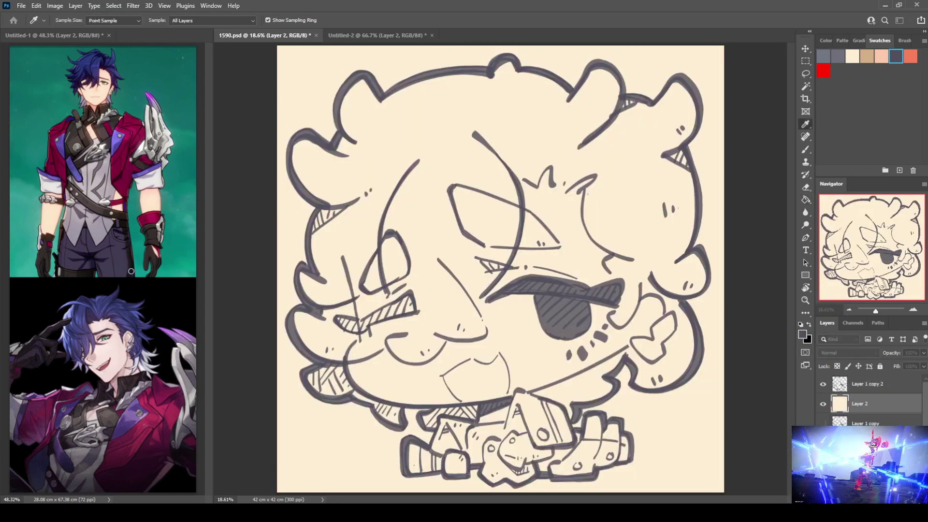
click(314, 268)
key(b)
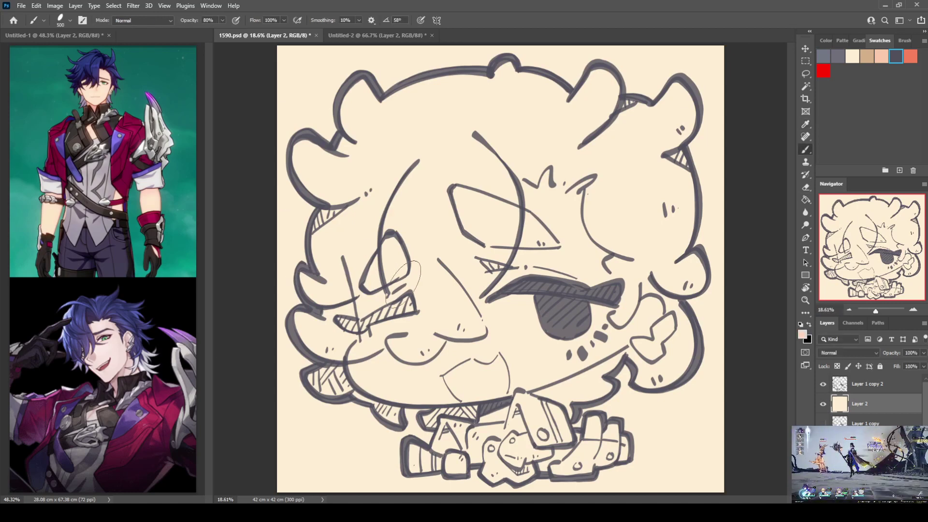
drag(403, 282, 395, 290)
Step: With a 600 px brush, paint light pink around the open eye's brow and outer corner, the ear and both cheeks
key(bracketright)
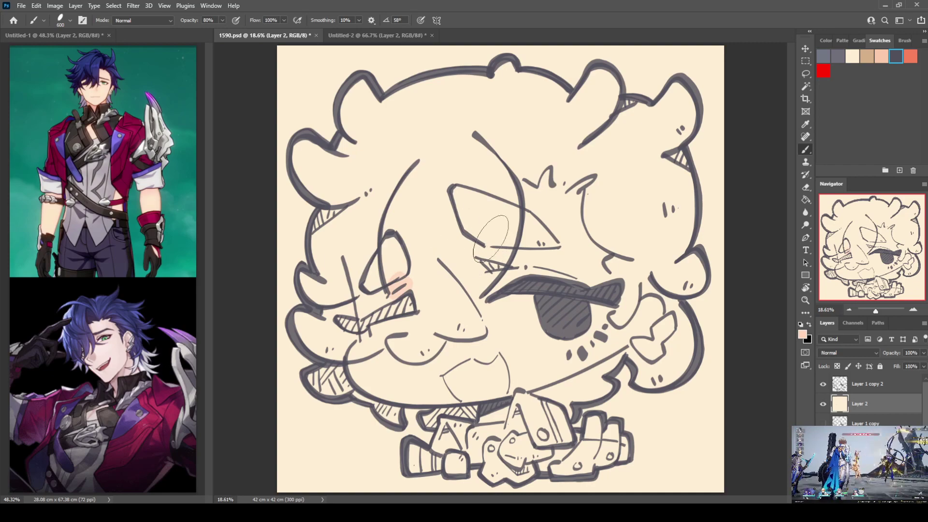
mouse_move(485, 260)
mouse_down()
mouse_move(497, 260)
mouse_move(483, 255)
mouse_up()
drag(597, 268, 599, 266)
mouse_move(670, 287)
mouse_down()
mouse_move(659, 314)
mouse_move(599, 360)
mouse_move(579, 348)
mouse_move(594, 367)
mouse_move(584, 350)
mouse_up()
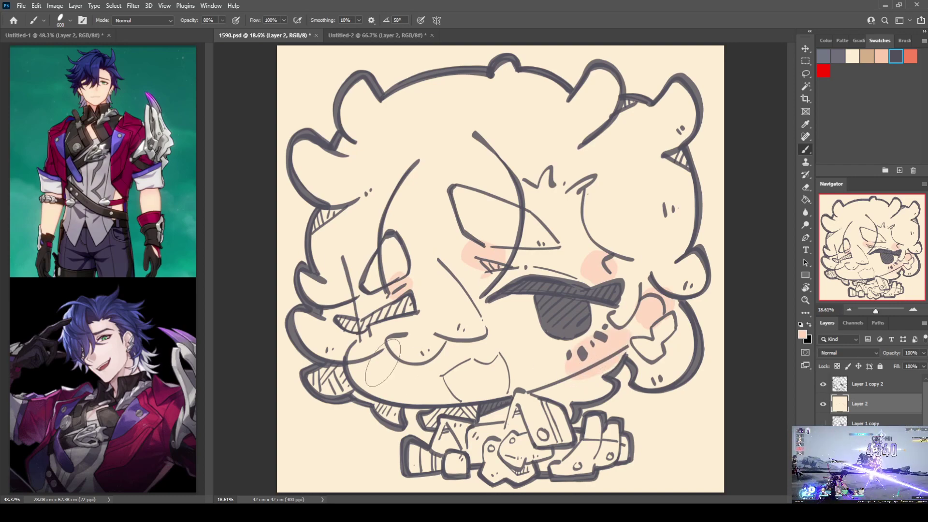
mouse_move(382, 362)
mouse_down()
mouse_move(360, 372)
mouse_move(386, 384)
mouse_move(379, 370)
mouse_up()
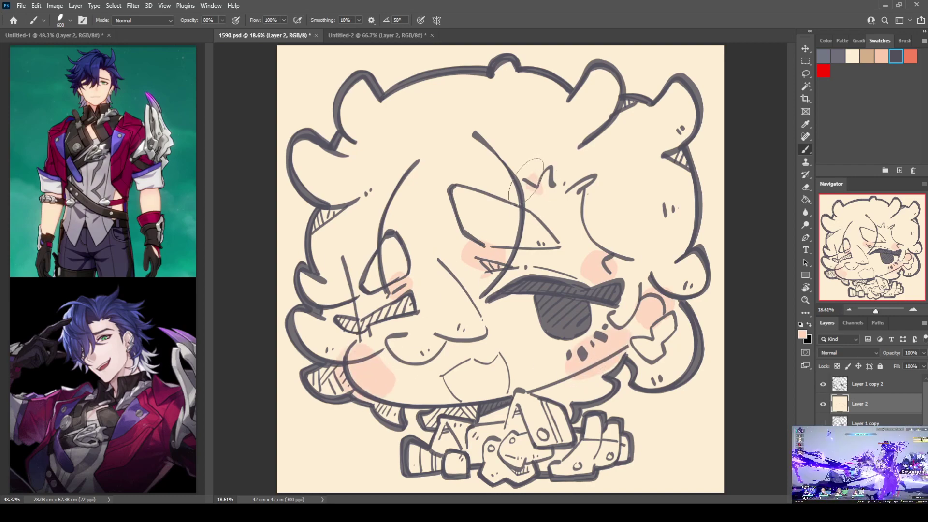
Step: Paint light pink along the forehead hairline, neck and mouth, and blend softer pink down the forehead above the open eye
mouse_move(526, 180)
mouse_down()
mouse_move(583, 177)
mouse_move(591, 196)
mouse_up()
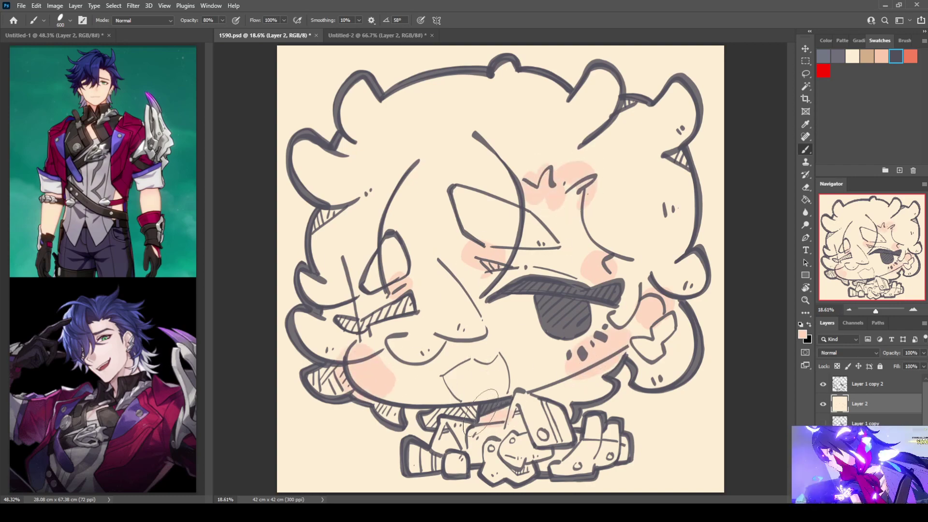
mouse_move(457, 380)
mouse_down()
mouse_move(465, 397)
mouse_move(472, 373)
mouse_move(492, 373)
mouse_move(497, 391)
mouse_up()
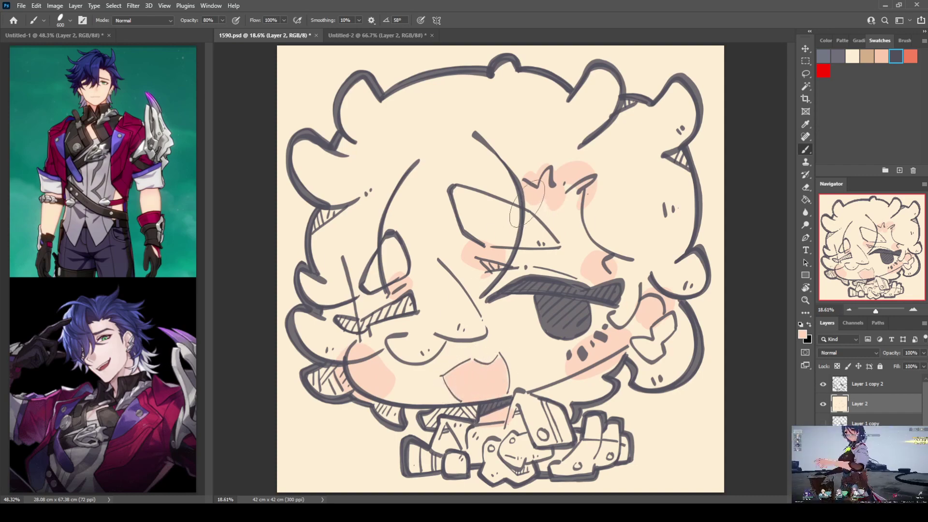
mouse_move(527, 203)
mouse_down()
mouse_move(547, 219)
mouse_move(545, 202)
mouse_move(581, 190)
mouse_move(576, 212)
mouse_move(554, 220)
mouse_move(578, 226)
mouse_move(595, 250)
mouse_move(586, 246)
mouse_move(582, 265)
mouse_up()
alt+click(548, 218)
alt+click(574, 214)
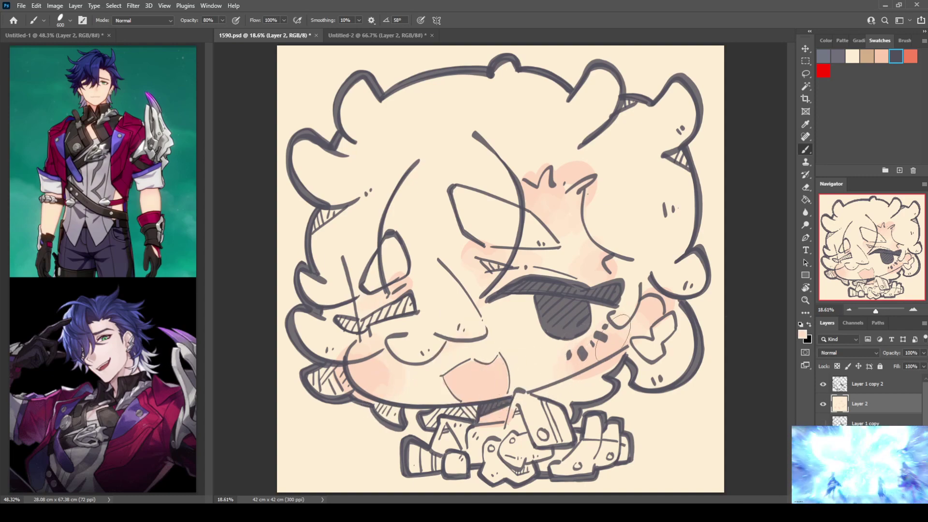
Step: Pick a deeper pink and layer it over both cheeks and the neck under the chin
key(i)
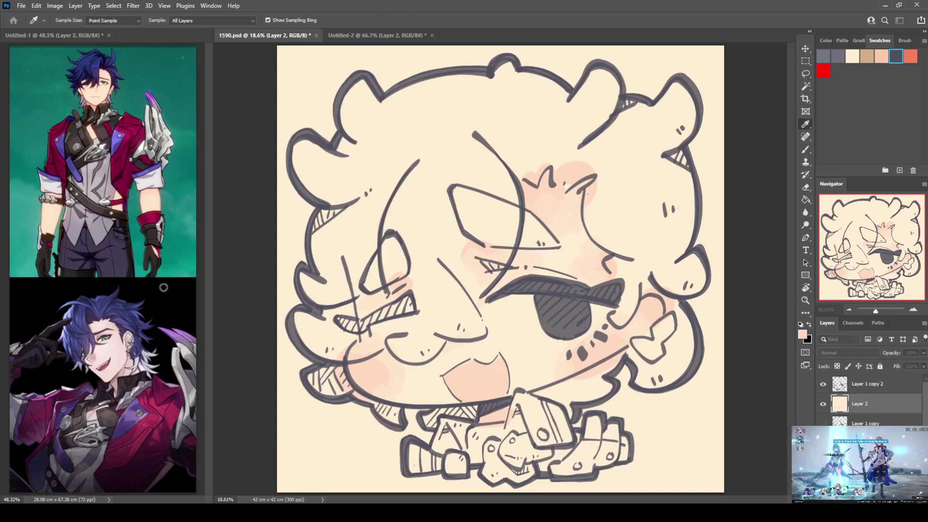
key(b)
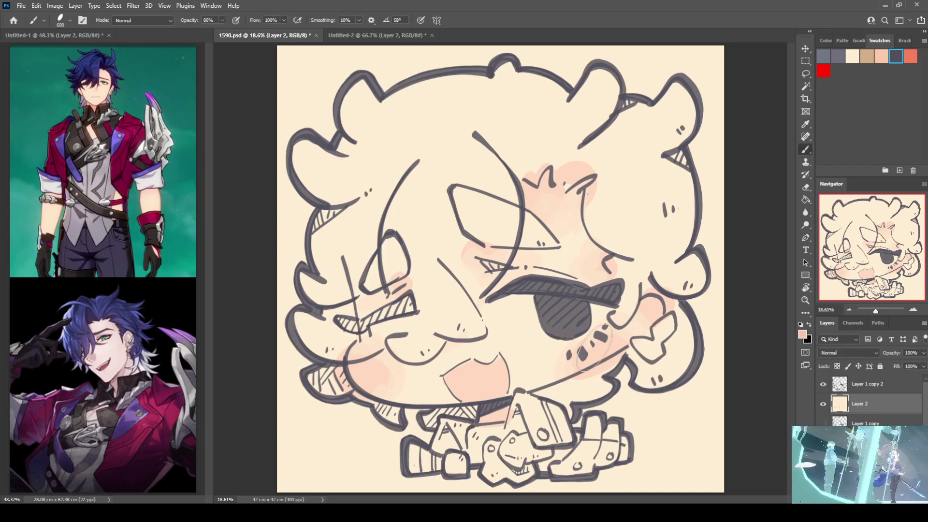
mouse_move(576, 348)
mouse_down()
mouse_move(582, 374)
mouse_move(608, 363)
mouse_move(582, 348)
mouse_move(561, 360)
mouse_up()
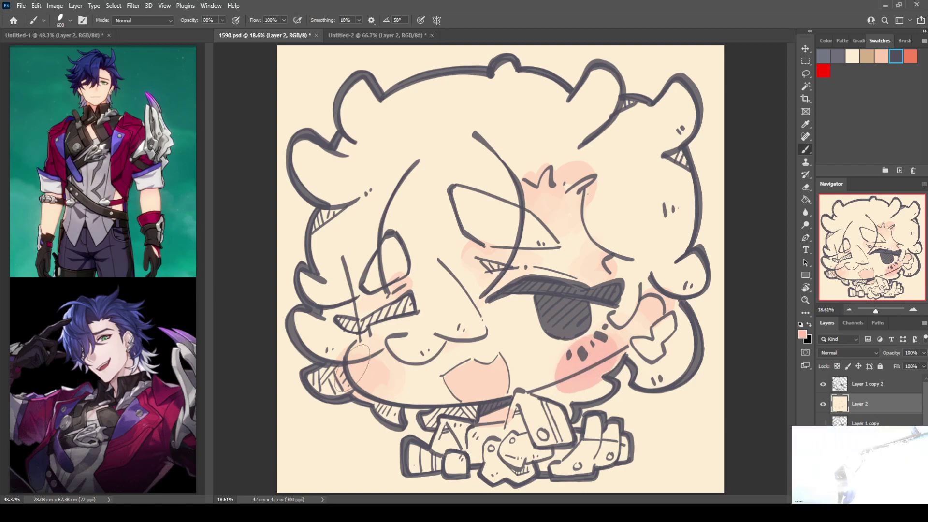
mouse_move(370, 368)
mouse_down()
mouse_move(374, 397)
mouse_move(375, 372)
mouse_up()
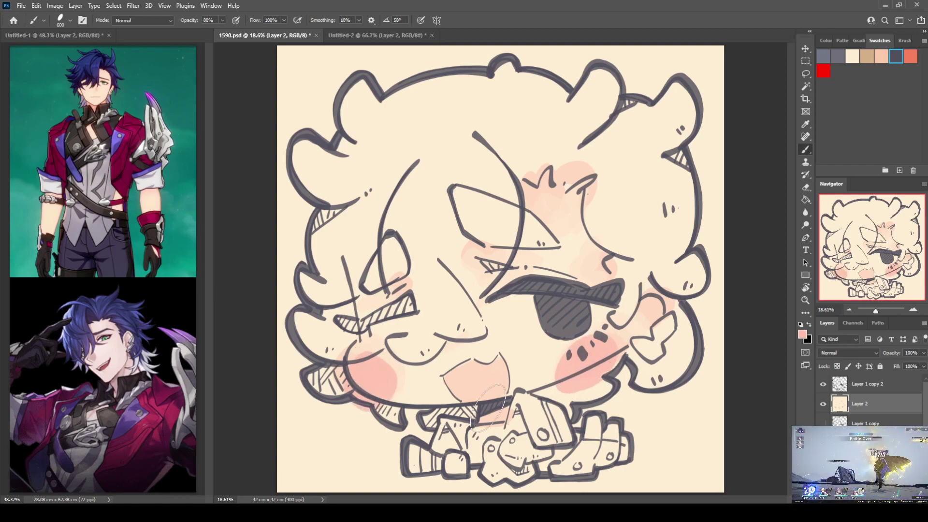
drag(485, 420, 502, 410)
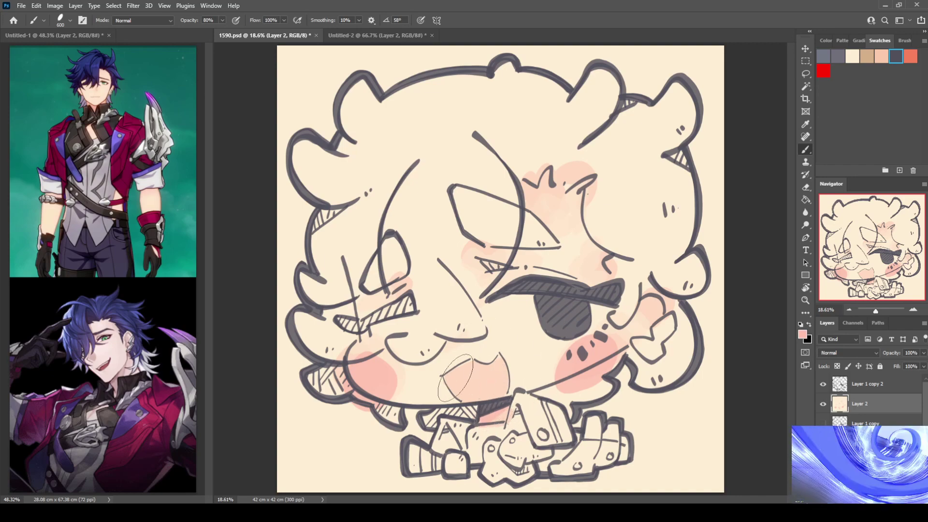
Step: Shade the inside of the open mouth with deeper pink brush strokes
mouse_move(449, 377)
mouse_down()
mouse_move(472, 362)
mouse_move(448, 376)
mouse_move(497, 360)
mouse_move(450, 381)
mouse_move(496, 378)
mouse_up()
alt+click(441, 378)
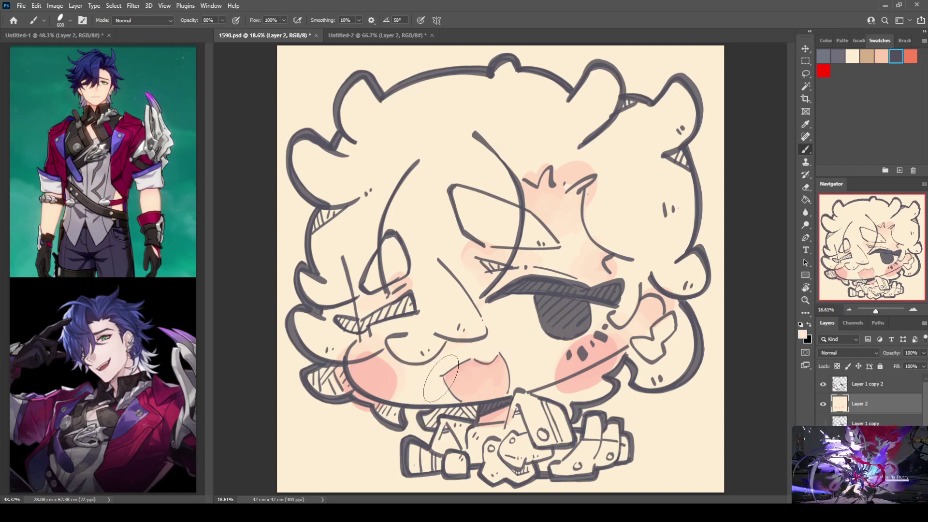
alt+click(456, 371)
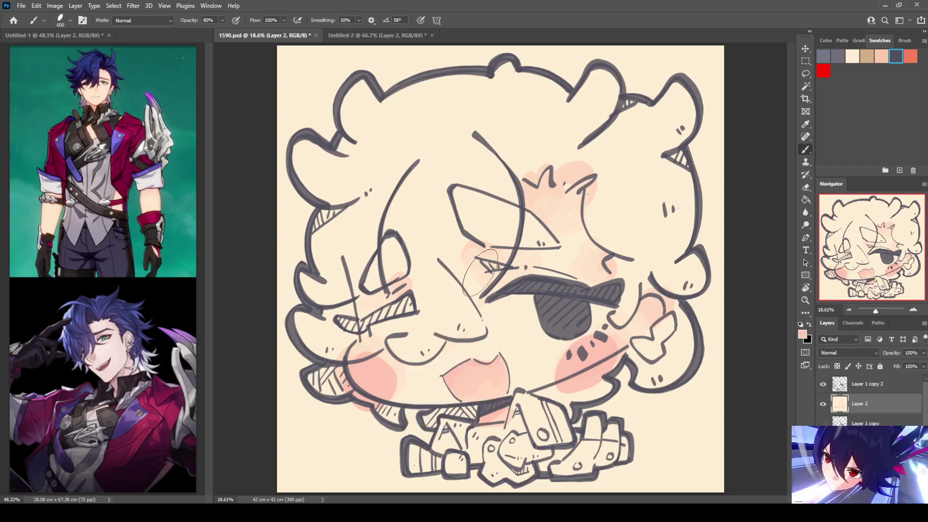
Step: Layer deeper pink over the inner brow, both upper eyelids, the ear and the skin beside the side hair lock
drag(489, 263, 480, 256)
drag(401, 288, 406, 285)
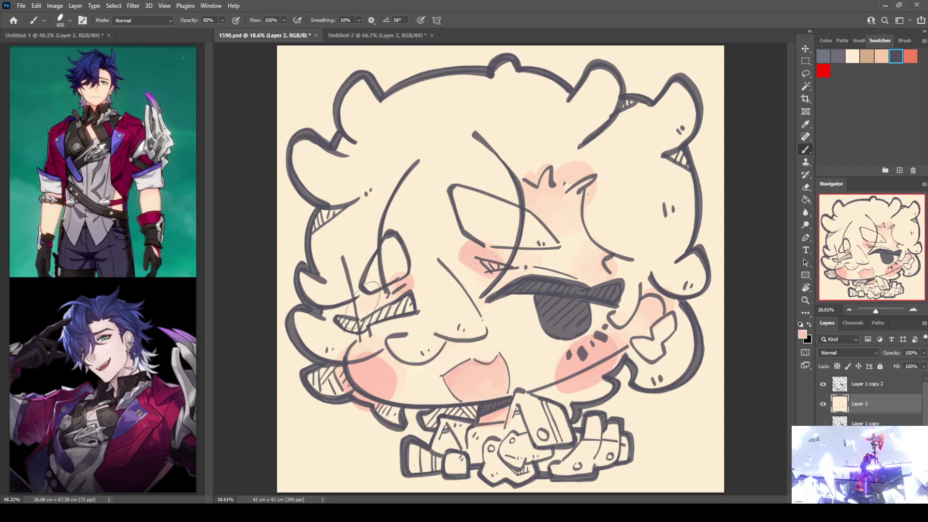
mouse_move(493, 292)
mouse_down()
mouse_move(524, 270)
mouse_move(574, 285)
mouse_up()
drag(649, 309, 653, 303)
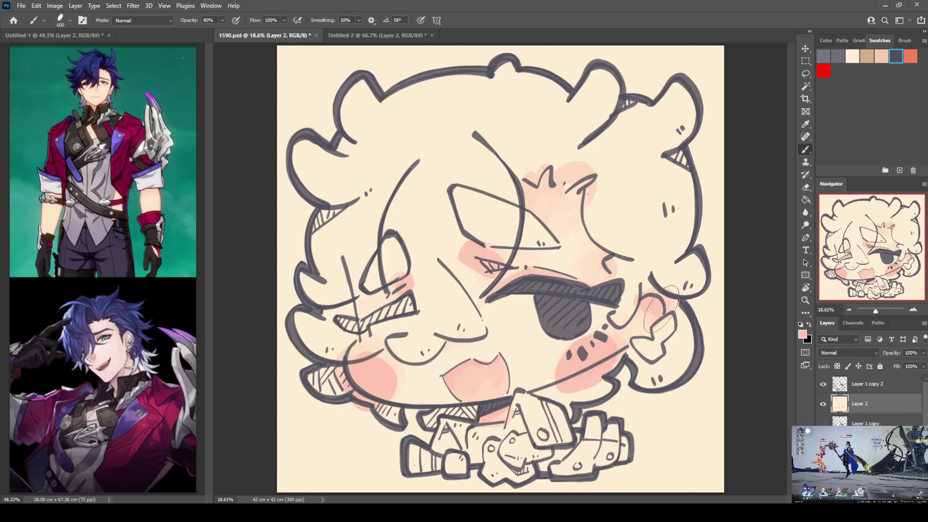
mouse_move(614, 258)
mouse_down()
mouse_move(566, 198)
mouse_move(577, 187)
mouse_move(586, 185)
mouse_move(585, 237)
mouse_move(613, 261)
mouse_up()
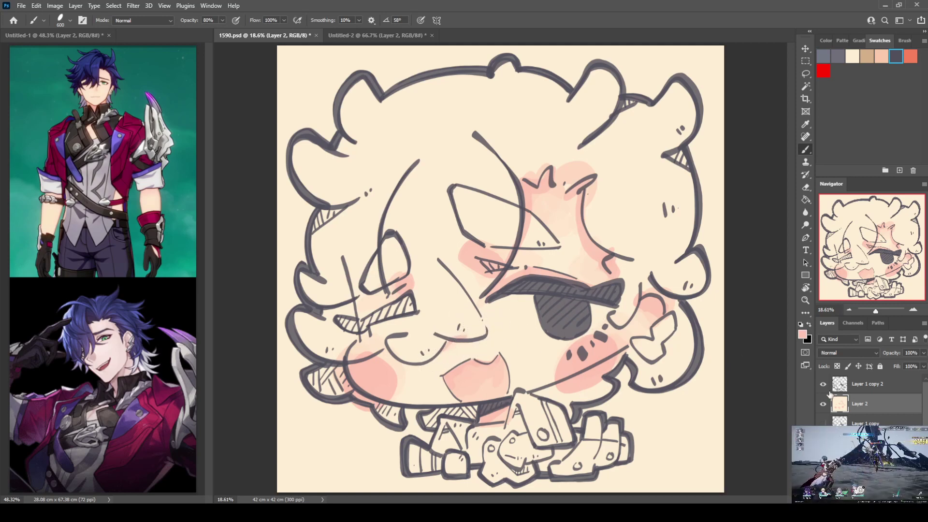
Step: Pick a stronger pink and intensify the blush on both cheeks
key(i)
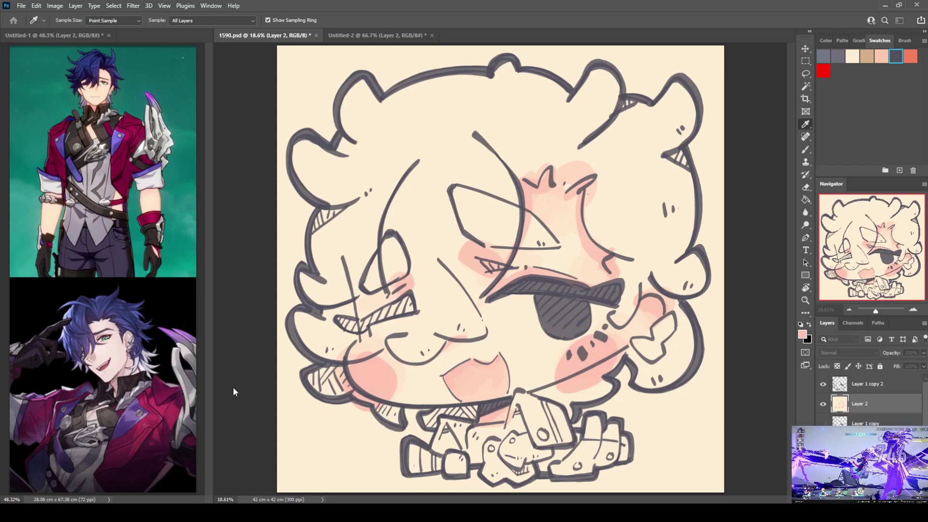
key(b)
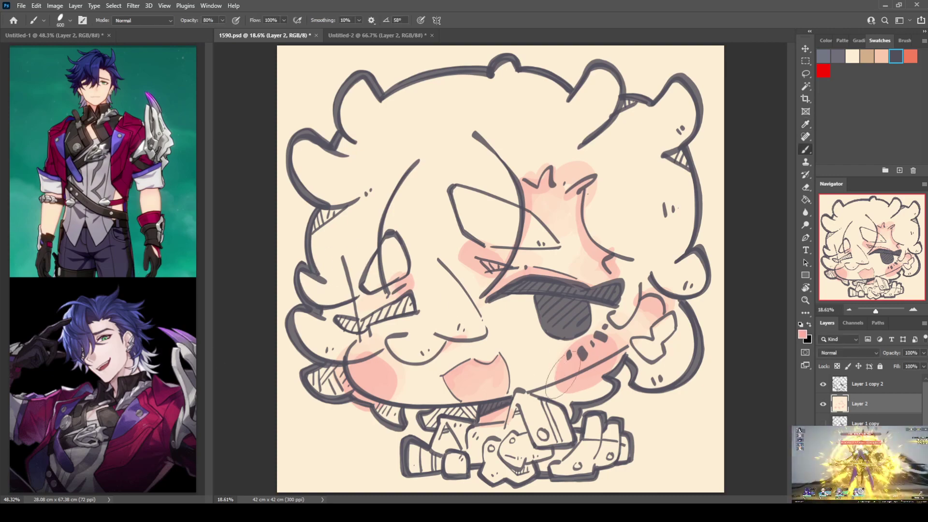
mouse_move(562, 375)
mouse_down()
mouse_move(596, 366)
mouse_move(562, 360)
mouse_up()
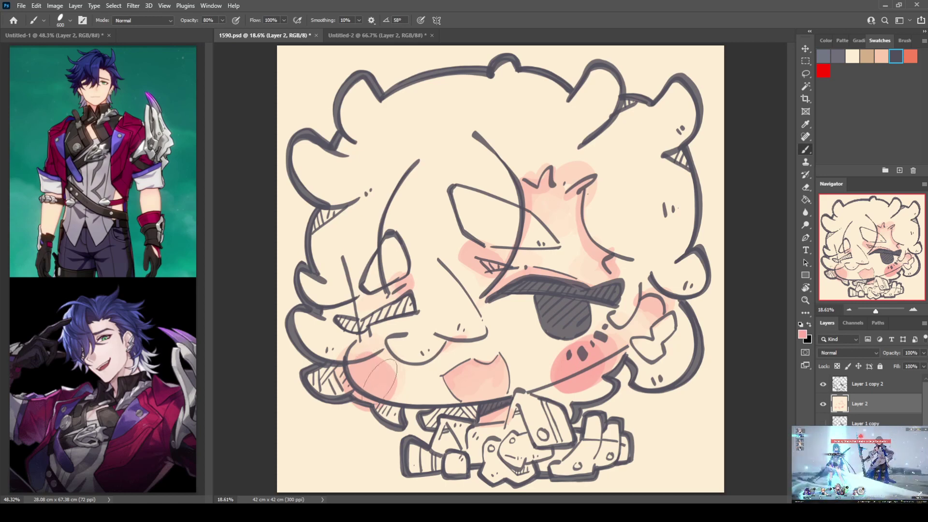
mouse_move(379, 379)
mouse_down()
mouse_move(372, 386)
mouse_move(382, 382)
mouse_up()
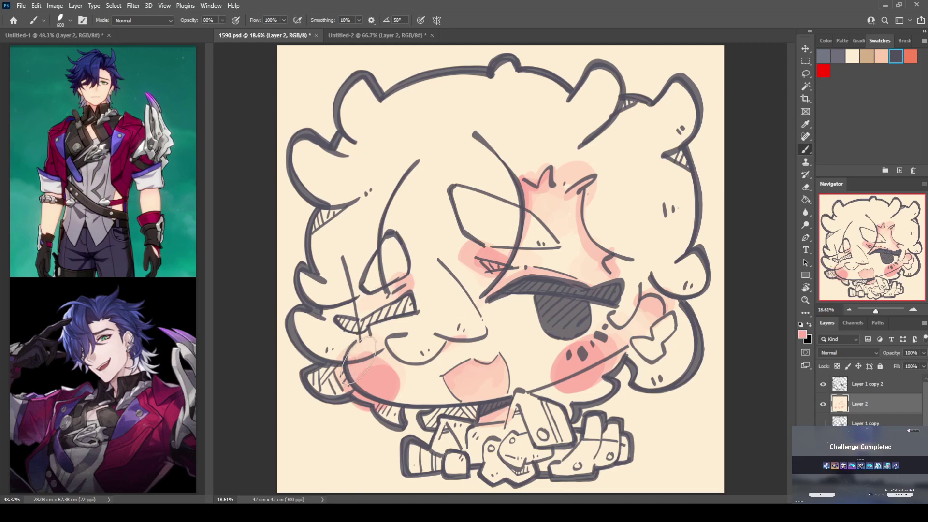
Step: Add stronger pink shading along the upper edge of the closed-eye cheek, the side hair lock's edge and the ear
drag(347, 365, 371, 366)
mouse_move(597, 225)
mouse_down()
mouse_move(582, 200)
mouse_move(598, 246)
mouse_move(611, 251)
mouse_move(614, 271)
mouse_move(609, 256)
mouse_move(613, 277)
mouse_up()
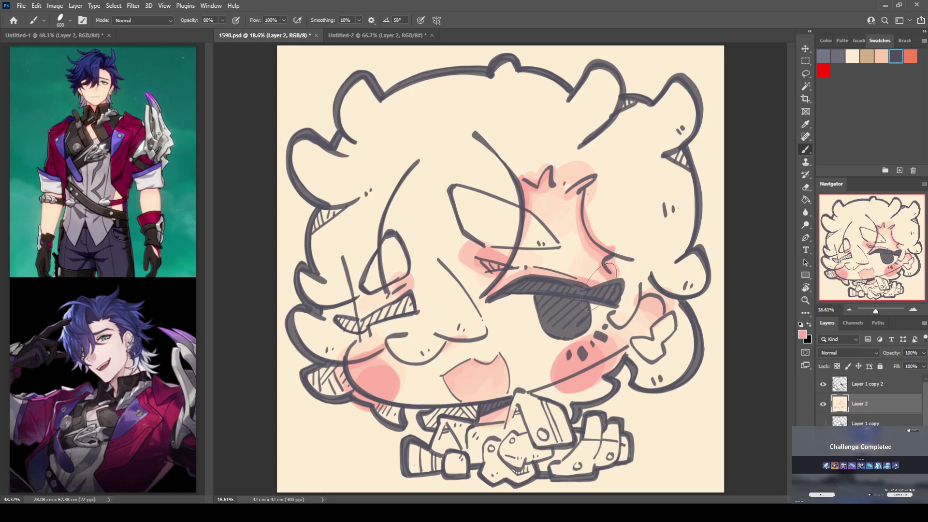
mouse_move(645, 311)
mouse_down()
mouse_move(642, 291)
mouse_move(635, 310)
mouse_move(674, 288)
mouse_up()
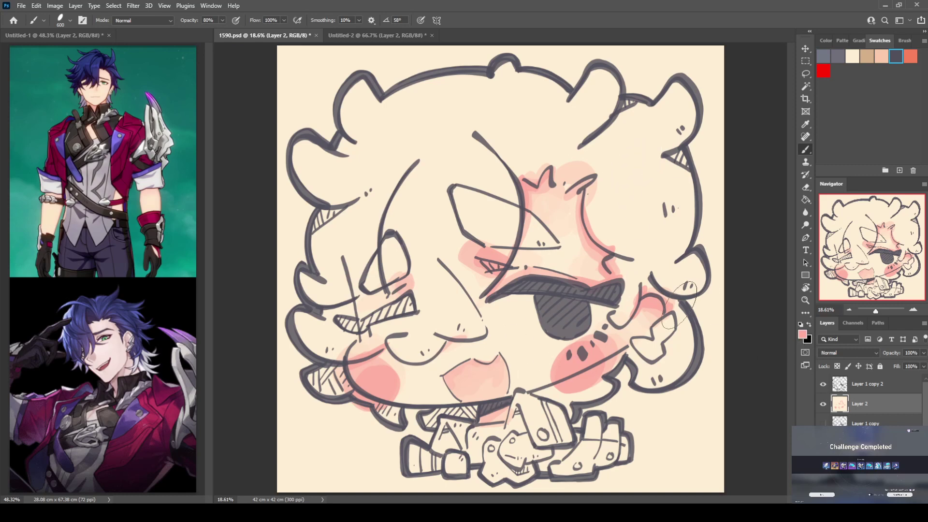
Step: Pick a darker rose and shade the neck, the skin along the side hair lock, the ear and the jawline beside it
key(alt)
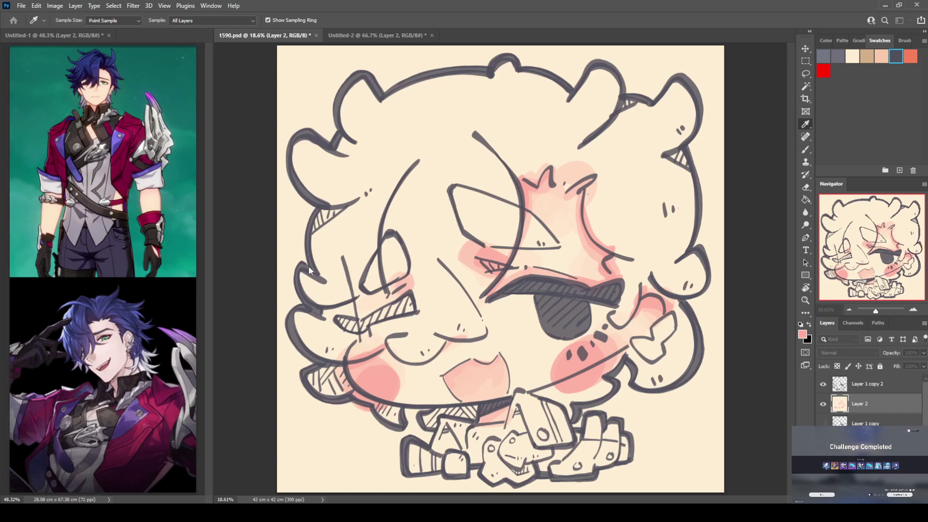
key(b)
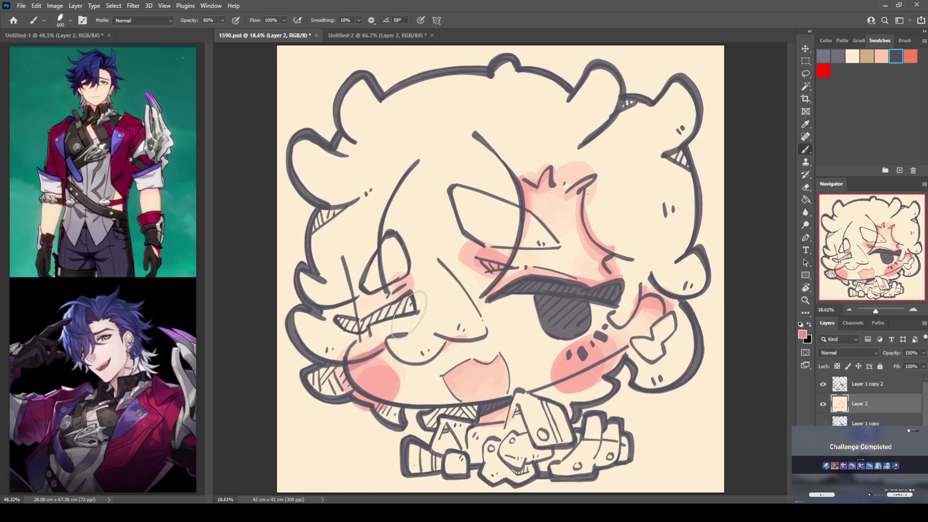
drag(481, 422, 493, 414)
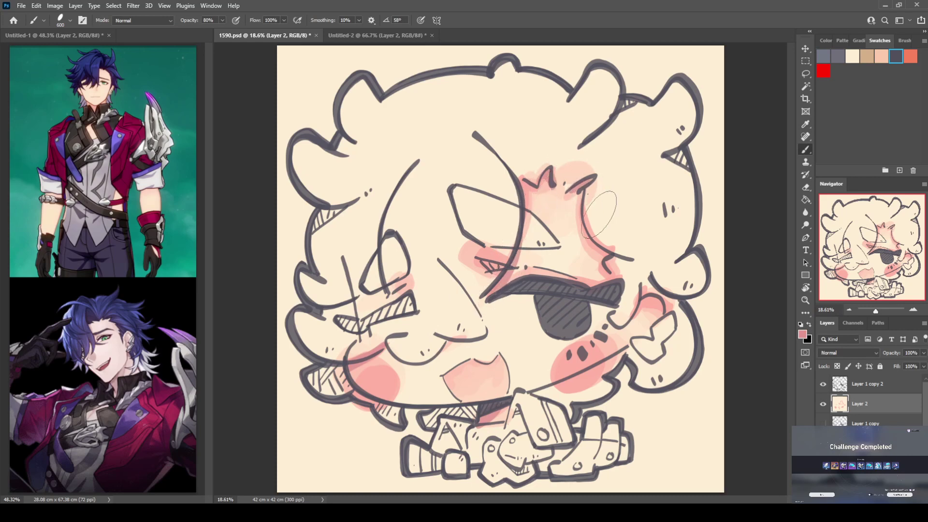
drag(588, 226, 608, 266)
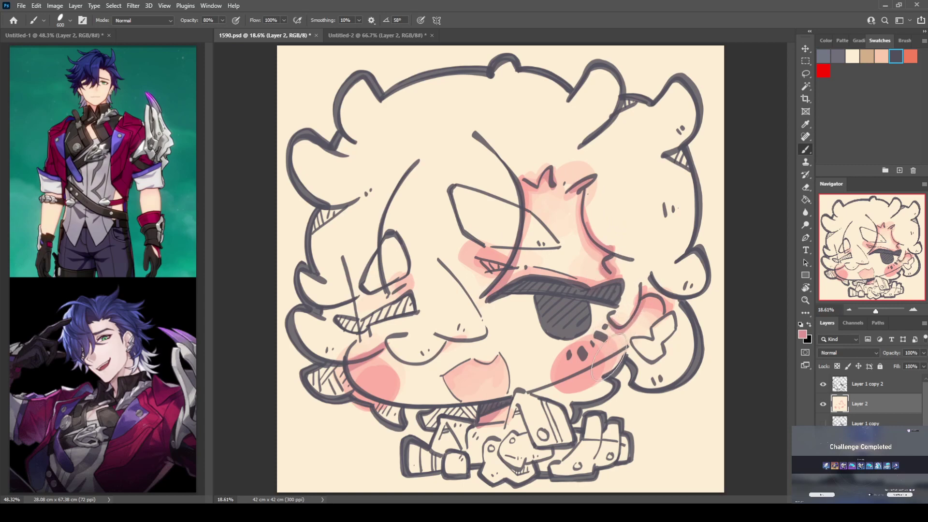
mouse_move(587, 365)
mouse_down()
mouse_move(631, 348)
mouse_move(641, 332)
mouse_up()
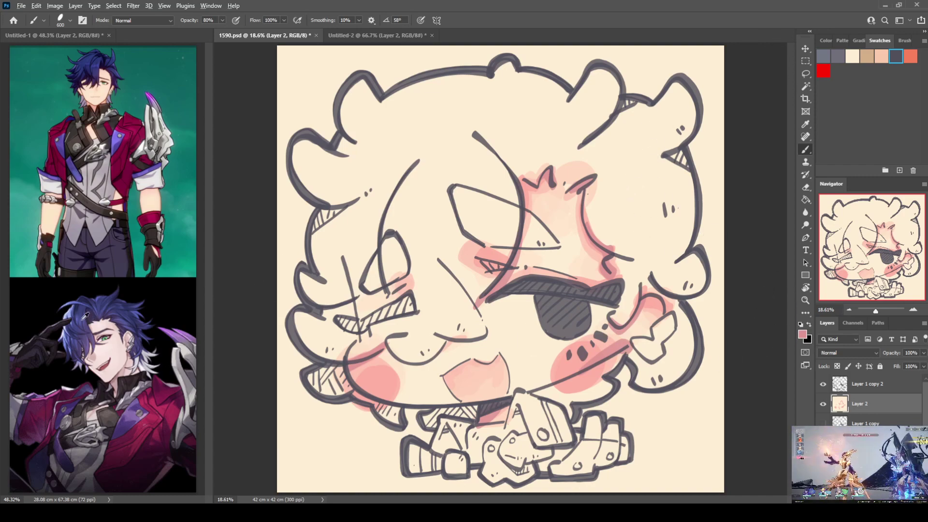
Step: Pick a blue-violet hair colour and block in the main hair mass from the closed-eye side across the fringe and crown to the opposite side
key(i)
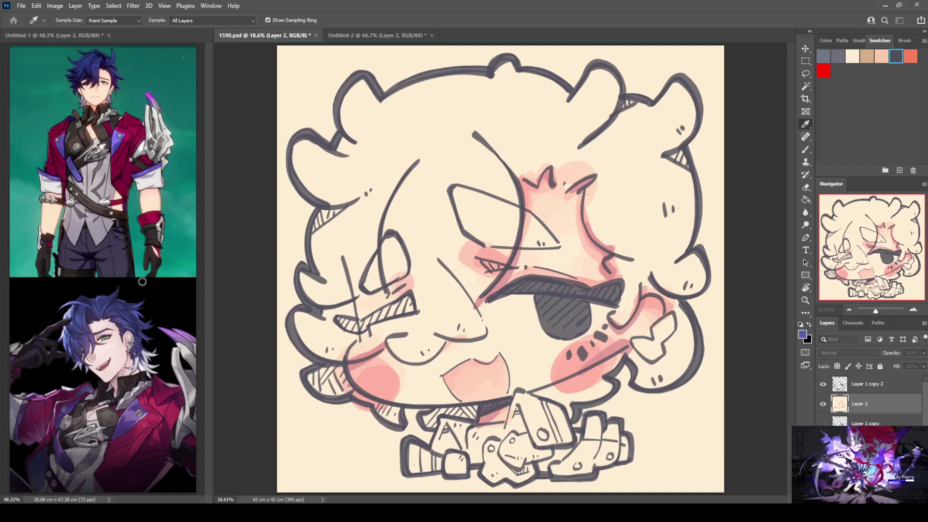
key(b)
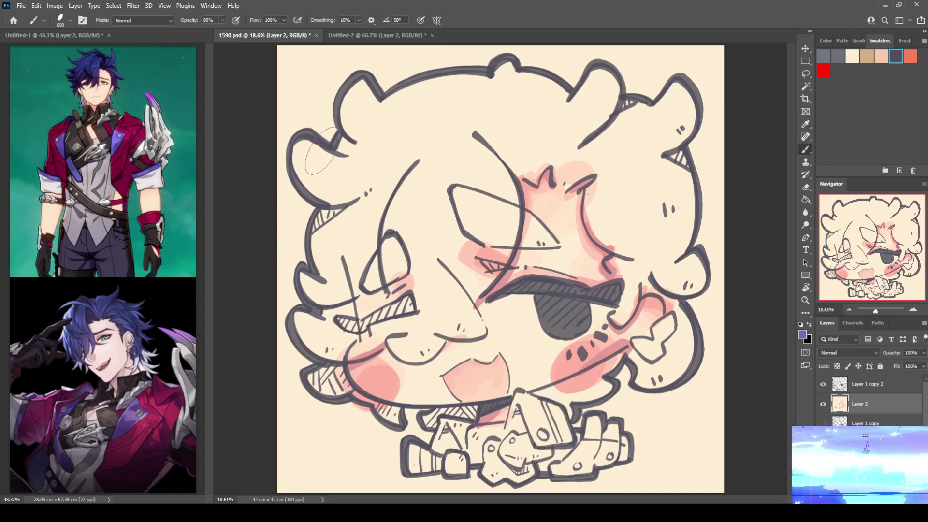
mouse_move(301, 153)
mouse_down()
mouse_move(320, 190)
mouse_move(367, 140)
mouse_move(357, 97)
mouse_move(364, 102)
mouse_move(360, 249)
mouse_move(328, 227)
mouse_move(319, 282)
mouse_move(391, 265)
mouse_move(338, 333)
mouse_move(297, 319)
mouse_move(391, 328)
mouse_move(329, 345)
mouse_move(312, 384)
mouse_move(338, 357)
mouse_move(342, 394)
mouse_up()
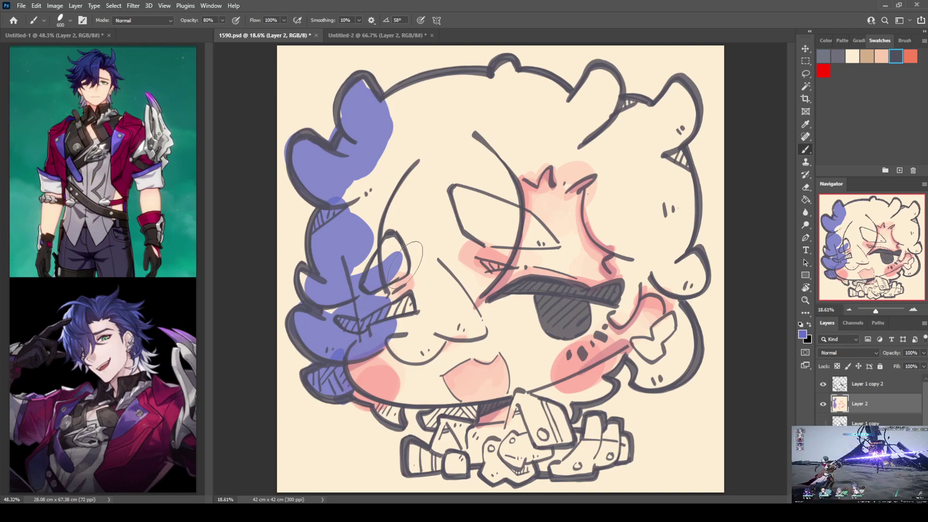
drag(387, 181, 375, 225)
mouse_move(392, 261)
mouse_down()
mouse_move(387, 301)
mouse_move(405, 340)
mouse_move(394, 344)
mouse_move(429, 341)
mouse_move(429, 349)
mouse_move(441, 336)
mouse_move(425, 274)
mouse_move(464, 295)
mouse_move(455, 290)
mouse_move(470, 330)
mouse_move(466, 314)
mouse_move(456, 326)
mouse_move(380, 273)
mouse_move(399, 238)
mouse_move(371, 199)
mouse_move(382, 171)
mouse_move(385, 103)
mouse_move(422, 96)
mouse_move(393, 123)
mouse_move(404, 189)
mouse_move(417, 225)
mouse_move(439, 236)
mouse_move(456, 225)
mouse_move(477, 287)
mouse_move(501, 247)
mouse_move(491, 187)
mouse_move(458, 193)
mouse_move(491, 197)
mouse_move(489, 170)
mouse_move(501, 233)
mouse_move(514, 228)
mouse_move(497, 192)
mouse_move(439, 194)
mouse_move(433, 210)
mouse_move(455, 189)
mouse_move(435, 155)
mouse_move(436, 132)
mouse_move(466, 145)
mouse_move(488, 85)
mouse_move(455, 89)
mouse_move(529, 126)
mouse_move(502, 100)
mouse_move(505, 74)
mouse_move(528, 99)
mouse_move(528, 89)
mouse_move(547, 135)
mouse_move(508, 136)
mouse_move(512, 155)
mouse_move(546, 159)
mouse_move(536, 176)
mouse_move(580, 184)
mouse_move(565, 135)
mouse_move(609, 63)
mouse_move(602, 116)
mouse_move(605, 60)
mouse_move(610, 124)
mouse_move(582, 163)
mouse_move(608, 157)
mouse_move(628, 123)
mouse_move(669, 114)
mouse_move(649, 127)
mouse_up()
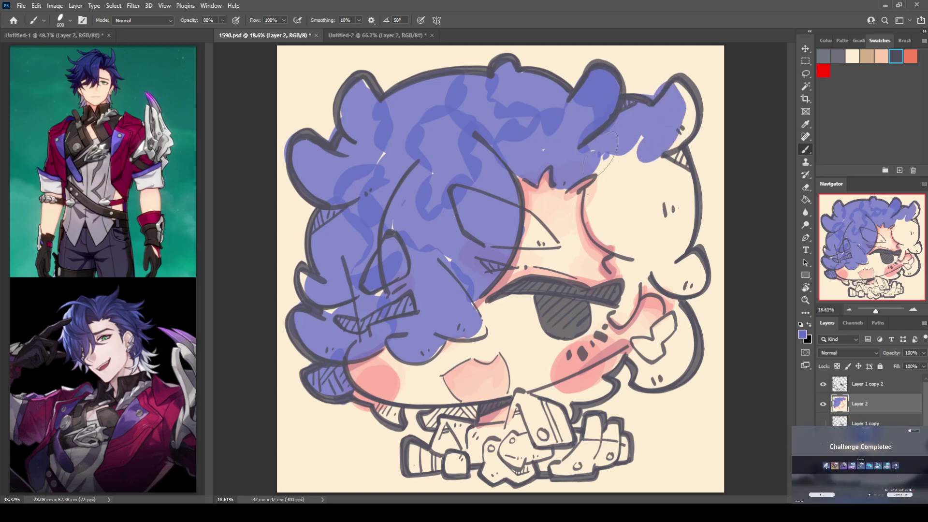
mouse_move(601, 153)
mouse_down()
mouse_move(594, 189)
mouse_move(601, 230)
mouse_move(598, 214)
mouse_move(641, 248)
mouse_move(614, 236)
mouse_move(642, 249)
mouse_move(625, 267)
mouse_move(614, 260)
mouse_move(633, 286)
mouse_move(620, 316)
mouse_move(653, 267)
mouse_move(663, 281)
mouse_move(676, 263)
mouse_move(682, 276)
mouse_move(615, 178)
mouse_move(646, 199)
mouse_move(666, 181)
mouse_move(660, 127)
mouse_move(678, 101)
mouse_move(667, 96)
mouse_move(643, 161)
mouse_move(644, 241)
mouse_move(674, 214)
mouse_move(674, 164)
mouse_move(677, 253)
mouse_up()
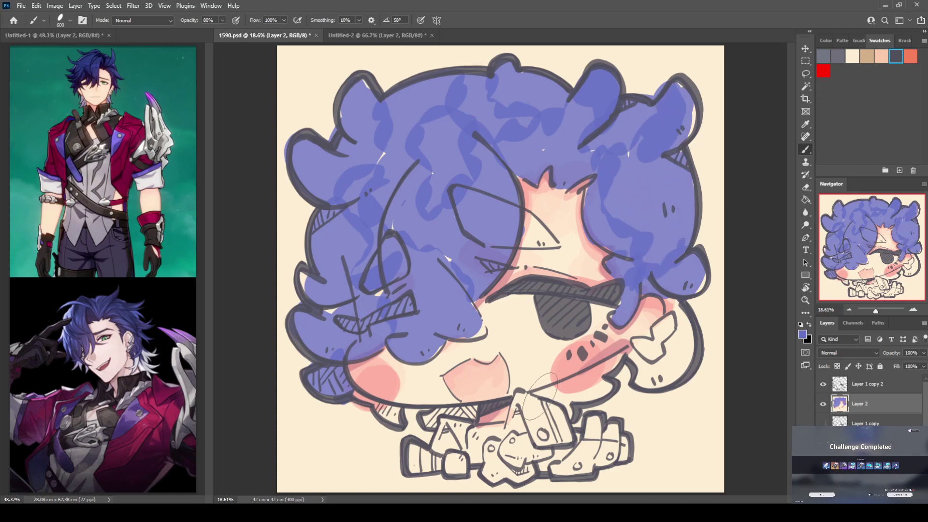
Step: Fill the hair behind the jaw, the lock behind the ear and the small curls under the closed-eye cheek with blue-violet
mouse_move(534, 397)
mouse_down()
mouse_move(581, 379)
mouse_move(553, 392)
mouse_move(573, 412)
mouse_move(608, 365)
mouse_move(600, 390)
mouse_up()
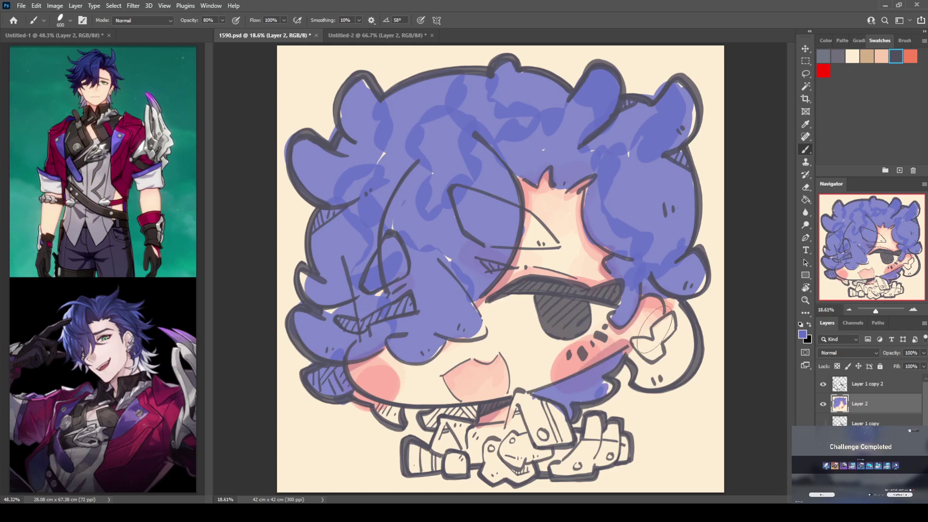
mouse_move(674, 325)
mouse_down()
mouse_move(673, 303)
mouse_move(703, 282)
mouse_up()
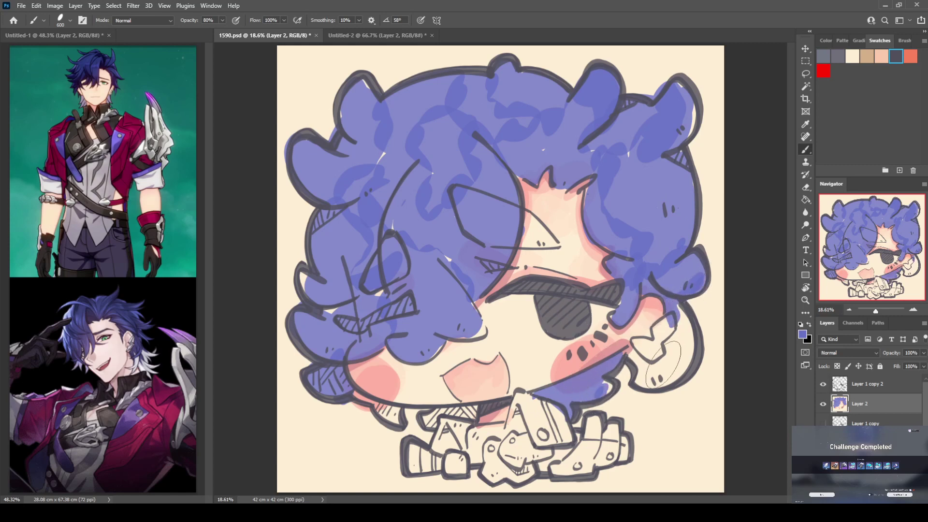
mouse_move(662, 362)
mouse_down()
mouse_move(638, 360)
mouse_move(630, 381)
mouse_move(664, 387)
mouse_move(676, 311)
mouse_move(674, 389)
mouse_up()
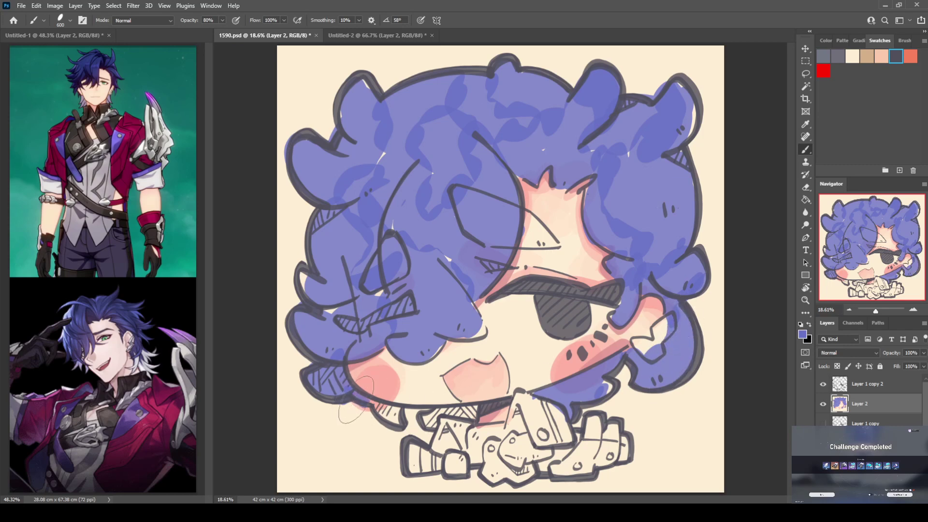
mouse_move(356, 400)
mouse_down()
mouse_move(394, 412)
mouse_move(397, 424)
mouse_move(468, 412)
mouse_move(437, 418)
mouse_up()
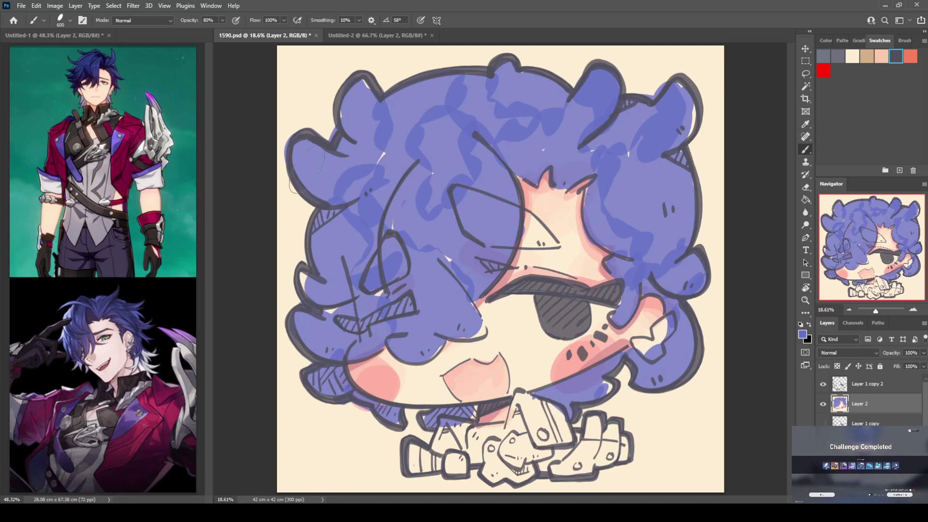
Step: Layer more blue-violet over the closed-eye side curls and fringe tips, and fill the pointed strand crossing the forehead
mouse_move(298, 240)
mouse_down()
mouse_move(300, 275)
mouse_move(331, 290)
mouse_move(314, 314)
mouse_move(363, 332)
mouse_move(397, 308)
mouse_up()
mouse_move(310, 179)
mouse_down()
mouse_move(322, 164)
mouse_move(350, 192)
mouse_up()
drag(343, 120, 381, 155)
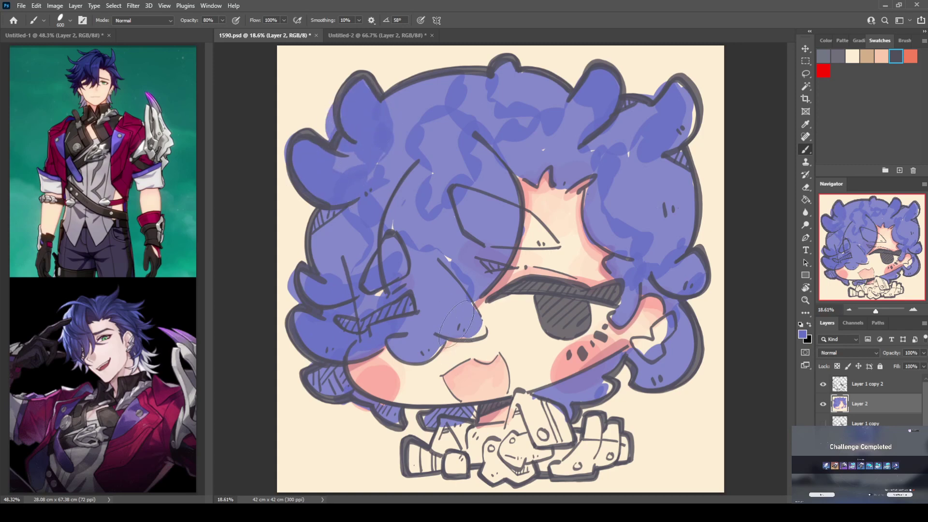
mouse_move(396, 341)
mouse_down()
mouse_move(460, 320)
mouse_move(444, 331)
mouse_move(480, 332)
mouse_up()
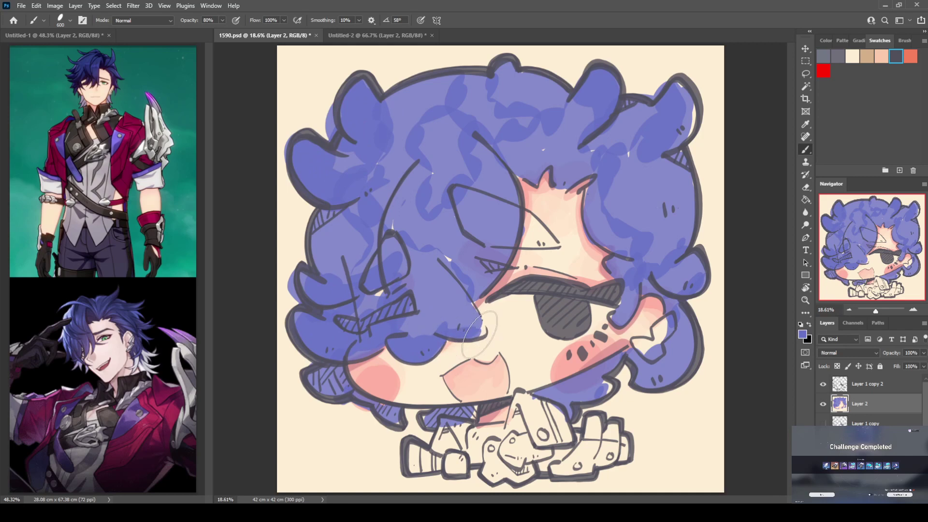
mouse_move(451, 294)
mouse_down()
mouse_move(474, 321)
mouse_move(464, 298)
mouse_move(469, 309)
mouse_move(499, 231)
mouse_move(523, 228)
mouse_move(538, 246)
mouse_move(526, 215)
mouse_move(531, 242)
mouse_move(506, 242)
mouse_move(485, 271)
mouse_move(468, 273)
mouse_move(481, 289)
mouse_move(511, 204)
mouse_move(519, 243)
mouse_move(511, 233)
mouse_move(547, 243)
mouse_move(517, 230)
mouse_move(520, 218)
mouse_move(544, 241)
mouse_move(519, 232)
mouse_move(550, 242)
mouse_move(542, 229)
mouse_move(558, 244)
mouse_move(521, 159)
mouse_move(605, 164)
mouse_move(543, 174)
mouse_move(509, 146)
mouse_up()
key(ctrl+z)
key(ctrl+z)
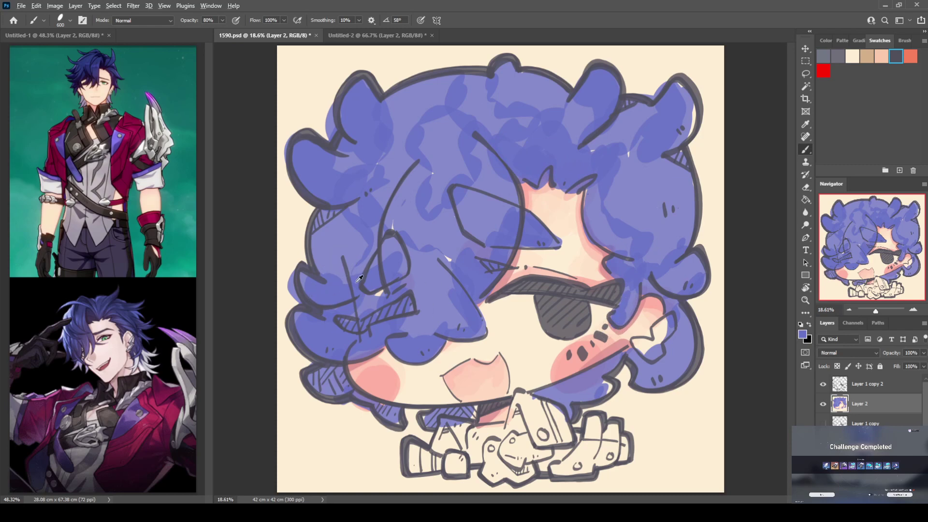
Step: Sample the hair tones and even out the base colour on the closed-eye side curls and the hair beneath the chin
alt+click(321, 262)
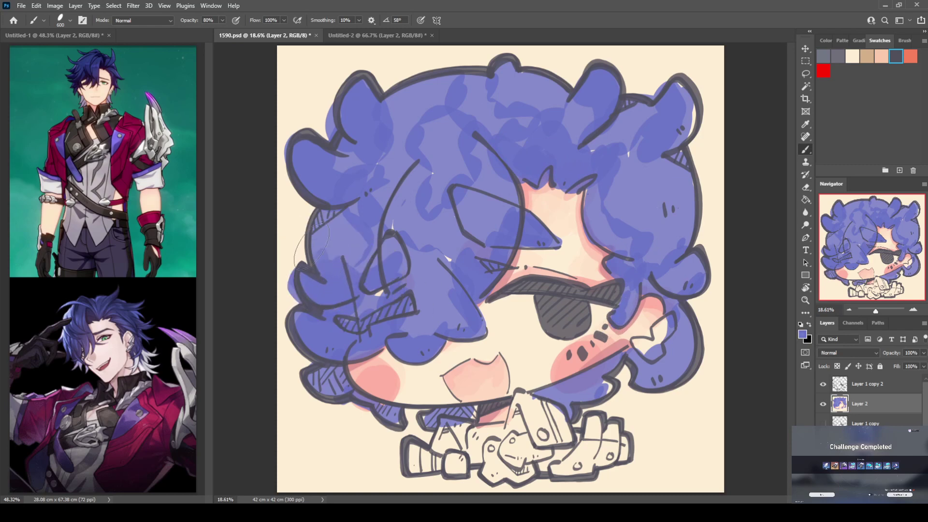
mouse_move(312, 251)
mouse_down()
mouse_move(317, 231)
mouse_move(345, 235)
mouse_move(364, 259)
mouse_move(374, 249)
mouse_move(366, 229)
mouse_move(323, 224)
mouse_move(378, 198)
mouse_move(400, 200)
mouse_up()
alt+click(359, 232)
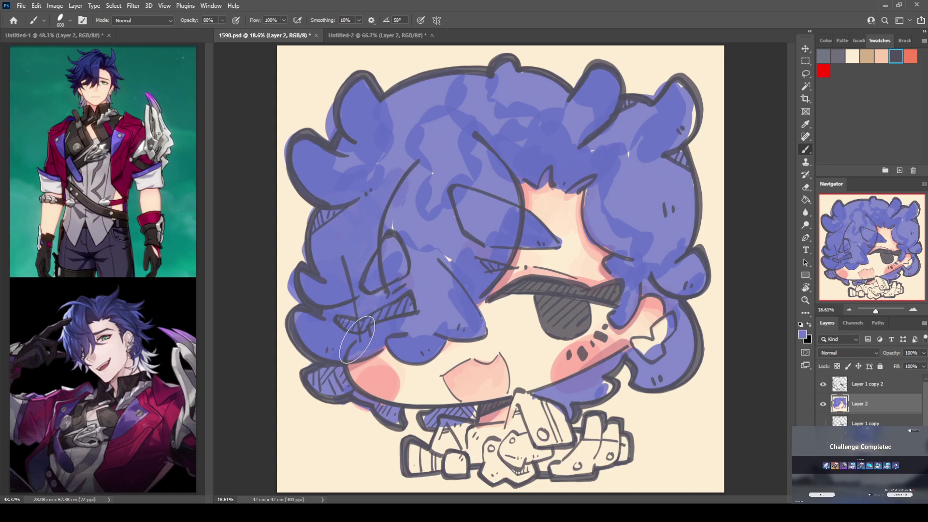
mouse_move(326, 332)
mouse_down()
mouse_move(308, 317)
mouse_move(300, 322)
mouse_up()
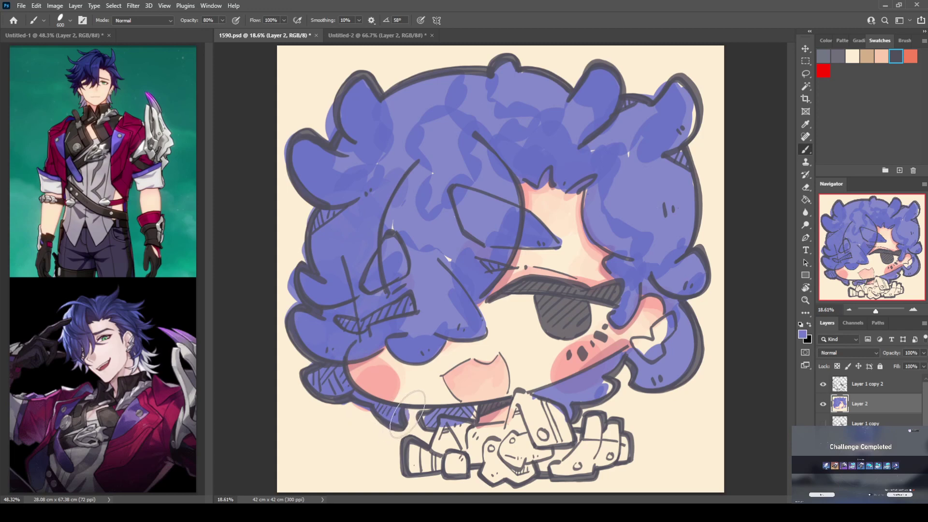
mouse_move(407, 415)
mouse_down()
mouse_move(444, 426)
mouse_move(421, 423)
mouse_move(483, 413)
mouse_up()
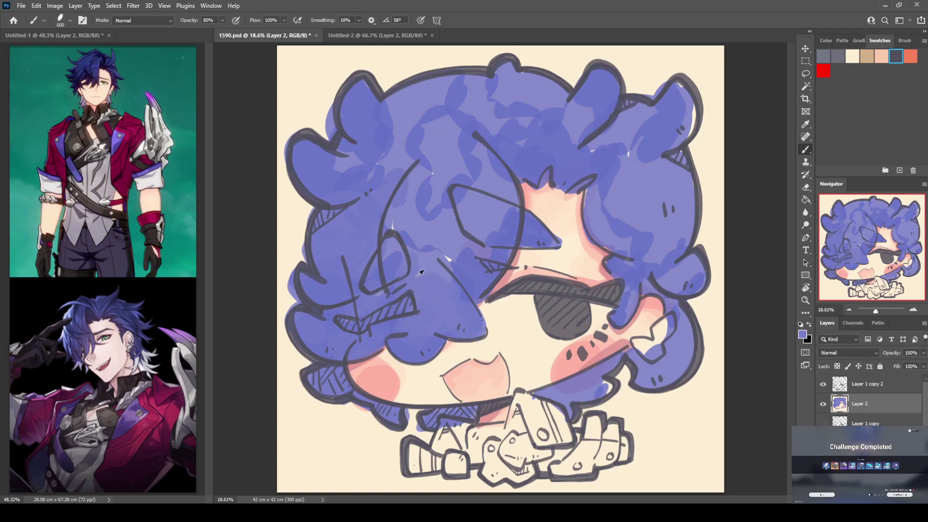
Step: Blend the patchy blue-violet across the large fringe and crown, covering the small unpainted gaps
mouse_move(448, 284)
mouse_down()
mouse_move(407, 251)
mouse_move(396, 220)
mouse_move(415, 210)
mouse_up()
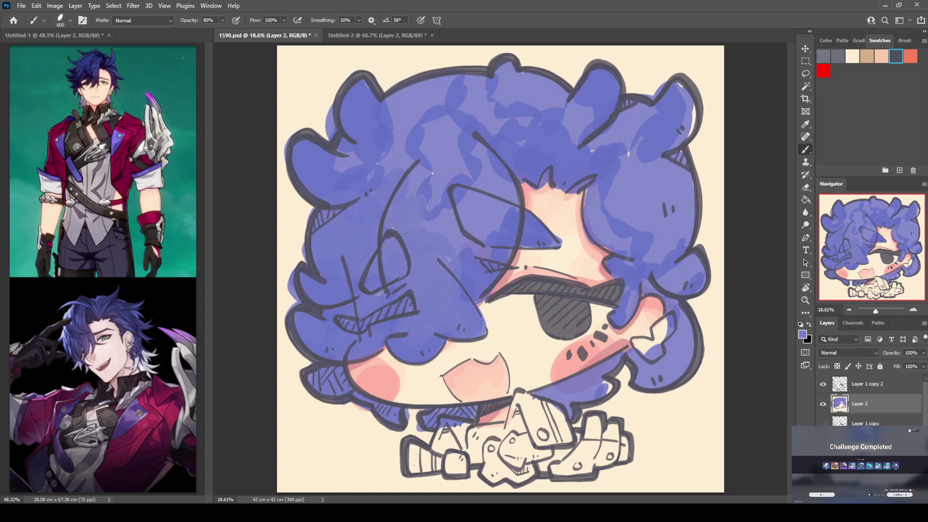
mouse_move(451, 245)
mouse_down()
mouse_move(493, 230)
mouse_move(485, 203)
mouse_move(469, 207)
mouse_move(472, 173)
mouse_move(486, 171)
mouse_move(425, 163)
mouse_move(397, 182)
mouse_move(331, 167)
mouse_up()
mouse_move(378, 145)
mouse_down()
mouse_move(386, 114)
mouse_move(435, 140)
mouse_move(450, 111)
mouse_move(503, 101)
mouse_up()
alt+click(421, 120)
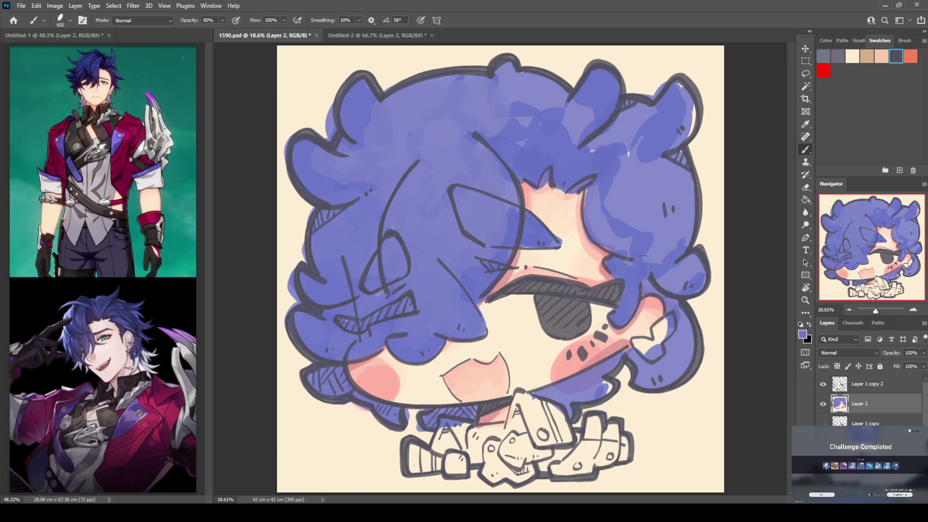
Step: Even out the blue-violet on the open-eye side hair, its upper curls and the hair above the forehead using sampled hair tones
drag(653, 267, 690, 270)
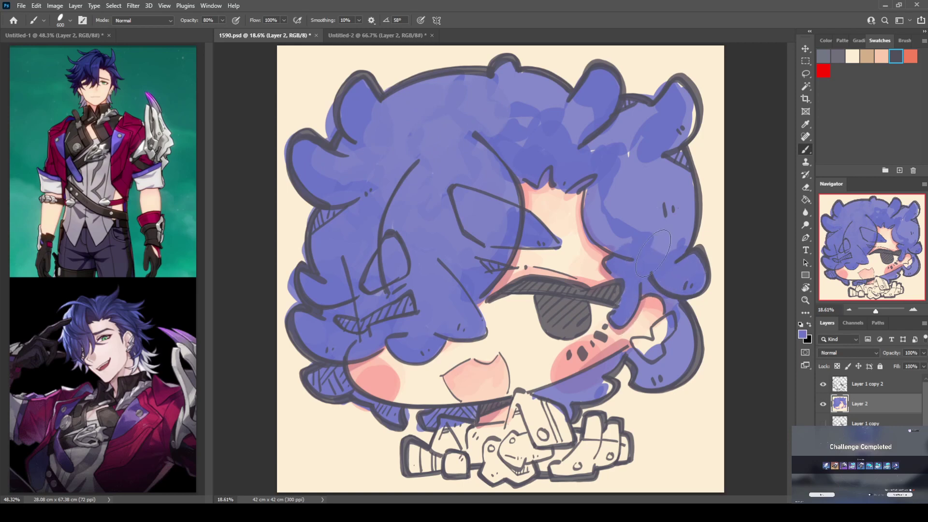
mouse_move(635, 237)
mouse_down()
mouse_move(675, 244)
mouse_move(663, 201)
mouse_move(675, 213)
mouse_move(625, 233)
mouse_up()
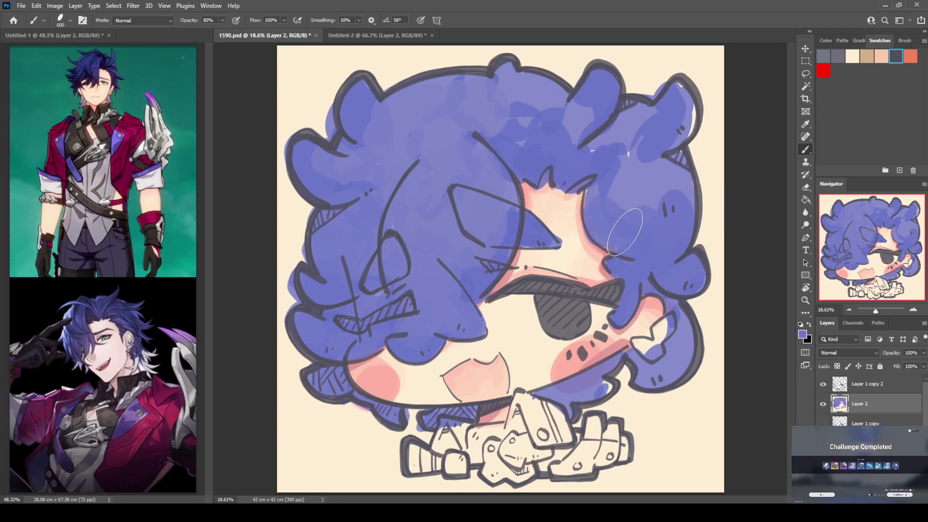
alt+click(623, 177)
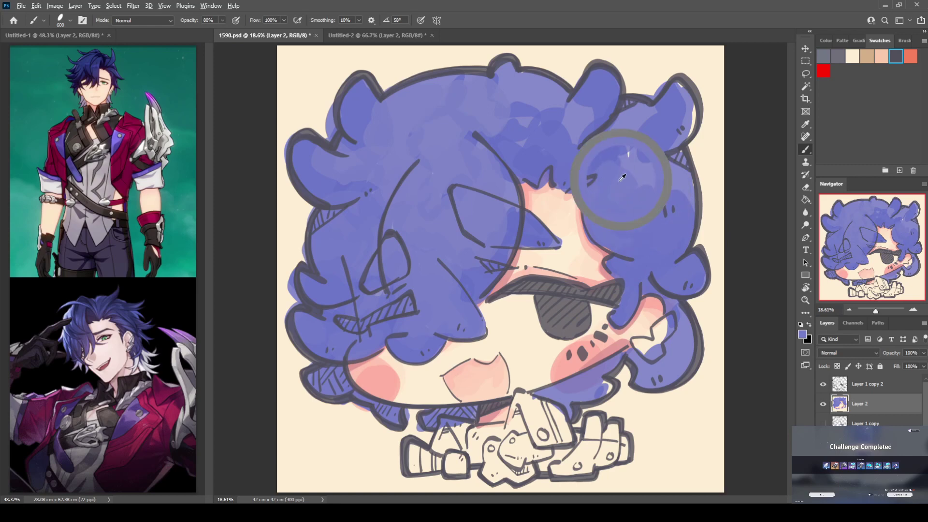
mouse_move(647, 186)
mouse_down()
mouse_move(685, 194)
mouse_move(593, 138)
mouse_move(625, 122)
mouse_move(637, 131)
mouse_move(666, 101)
mouse_up()
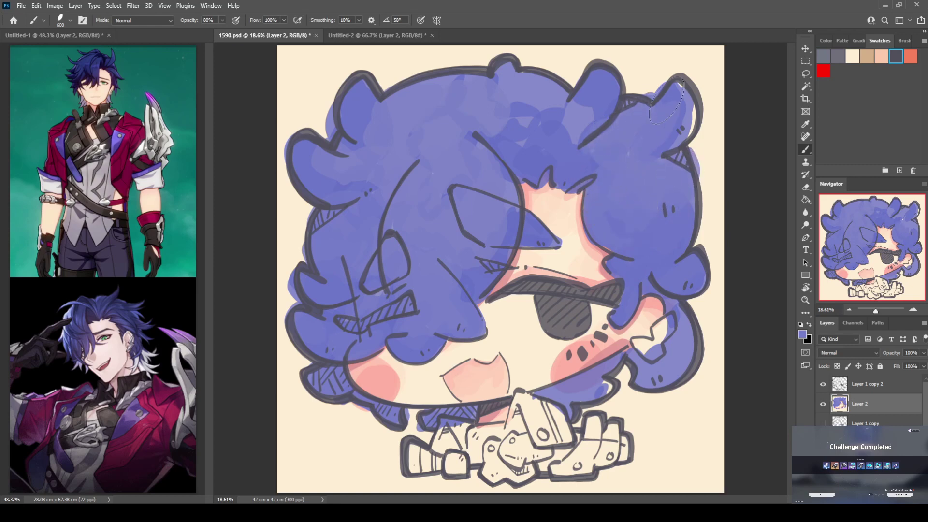
mouse_move(677, 137)
mouse_down()
mouse_move(537, 154)
mouse_move(584, 101)
mouse_move(519, 85)
mouse_move(551, 88)
mouse_up()
alt+click(466, 265)
drag(488, 261, 498, 252)
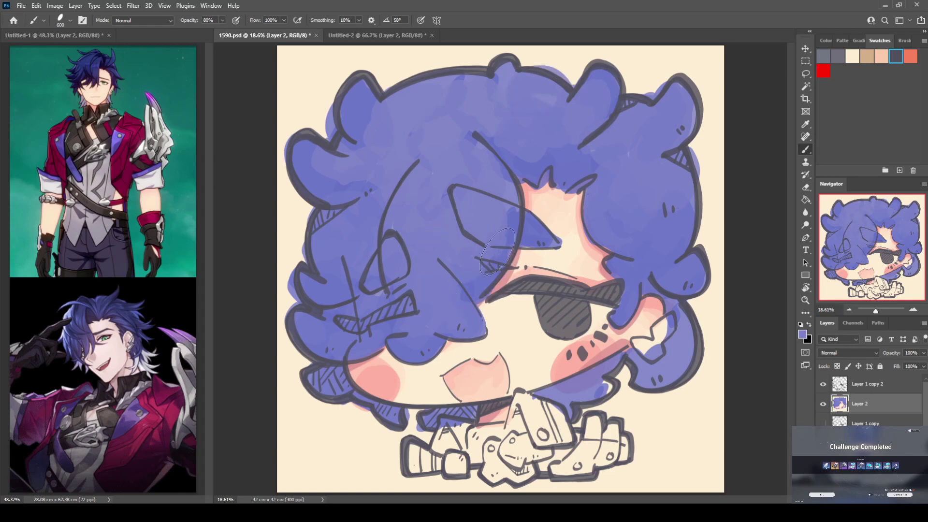
Step: Touch up the forehead strand's tip, the hair behind the jaw and the lock behind the ear with sampled colours
alt+click(564, 229)
drag(559, 238, 564, 237)
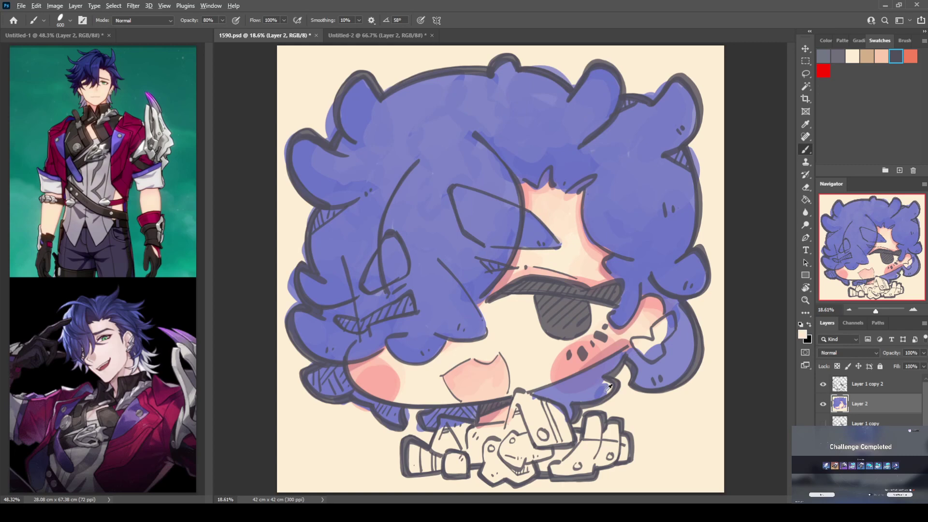
alt+click(608, 386)
drag(546, 398, 574, 384)
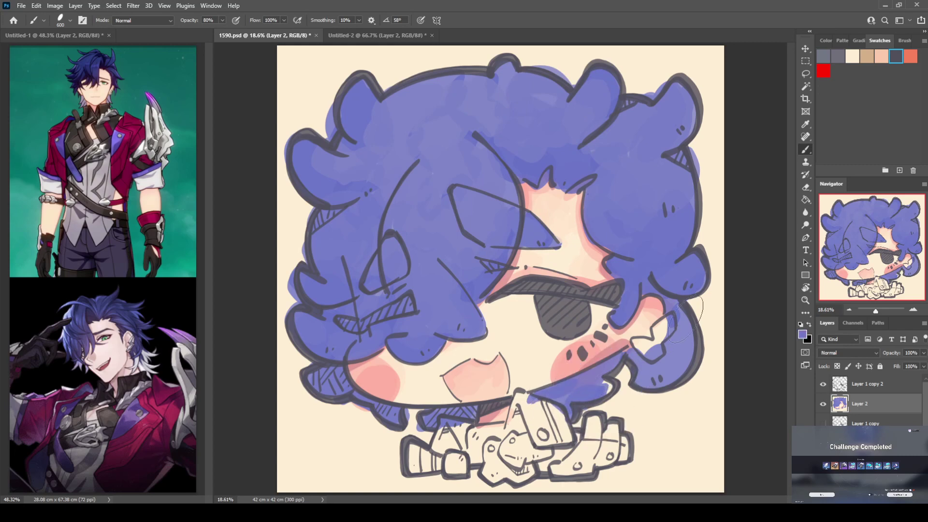
mouse_move(670, 295)
mouse_down()
mouse_move(672, 353)
mouse_move(691, 379)
mouse_up()
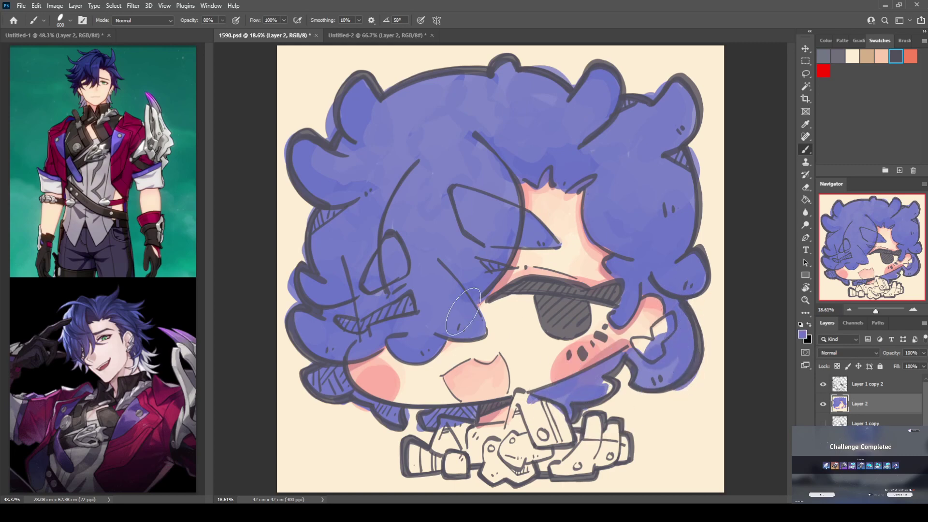
Step: Pick a darker indigo and shade the hairline above the forehead, the lower closed-eye side curls and the fringe tips
key(i)
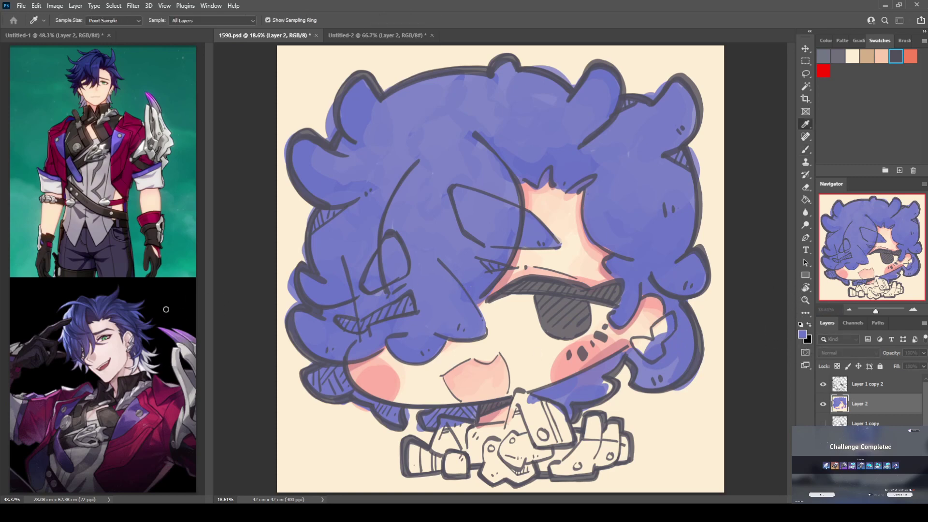
key(b)
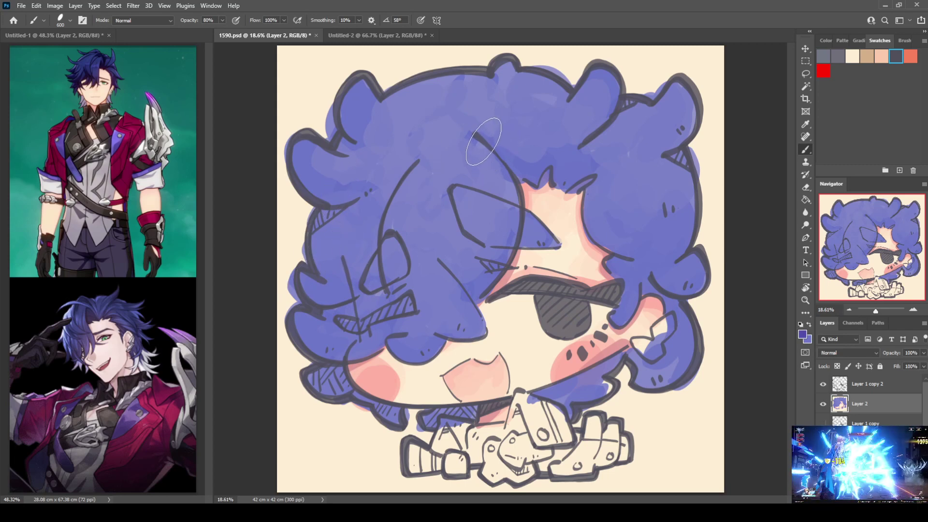
mouse_move(483, 141)
mouse_down()
mouse_move(526, 176)
mouse_move(505, 157)
mouse_move(536, 175)
mouse_move(564, 166)
mouse_up()
mouse_move(322, 283)
mouse_down()
mouse_move(334, 307)
mouse_move(300, 319)
mouse_move(332, 340)
mouse_move(427, 268)
mouse_move(422, 332)
mouse_move(398, 342)
mouse_move(457, 285)
mouse_move(471, 309)
mouse_move(452, 306)
mouse_up()
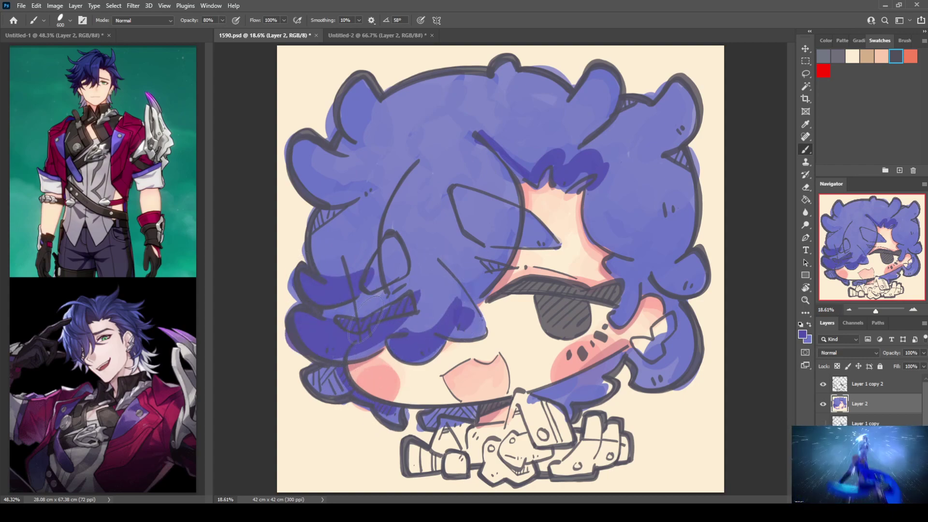
Step: Shade the upper curls on both sides of the head and the small tuft on the crown with dark indigo
mouse_move(299, 158)
mouse_down()
mouse_move(321, 219)
mouse_move(314, 225)
mouse_move(352, 121)
mouse_move(377, 128)
mouse_up()
mouse_move(658, 94)
mouse_down()
mouse_move(630, 158)
mouse_move(621, 88)
mouse_move(599, 80)
mouse_move(562, 150)
mouse_up()
drag(506, 64, 495, 97)
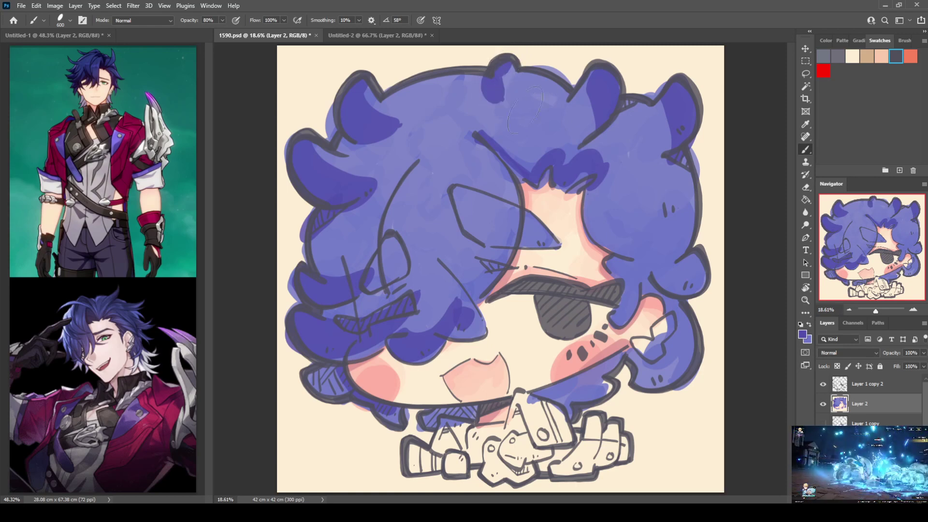
Step: Add dark indigo shadows to the outer side curl, the large side section beside the forehead and the lock behind the ear
drag(691, 272, 686, 263)
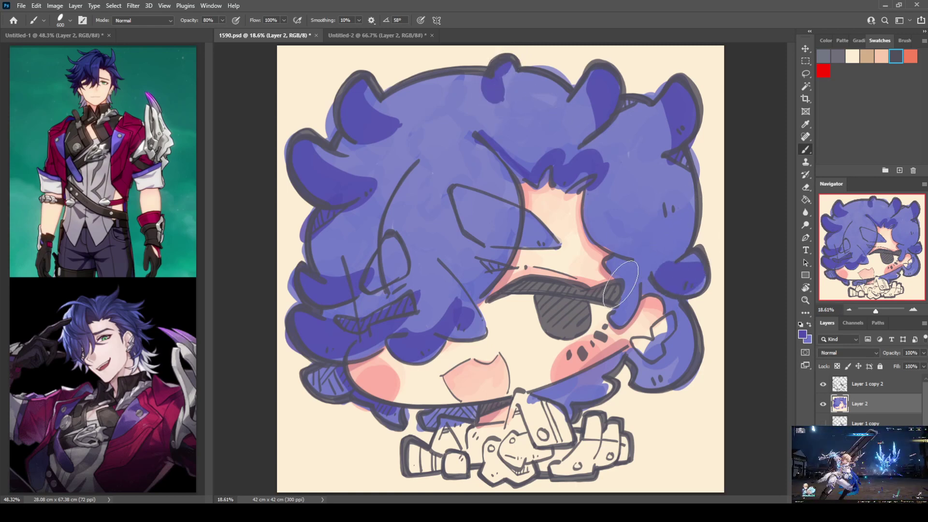
drag(620, 285, 608, 261)
mouse_move(587, 201)
mouse_down()
mouse_move(612, 231)
mouse_move(660, 245)
mouse_up()
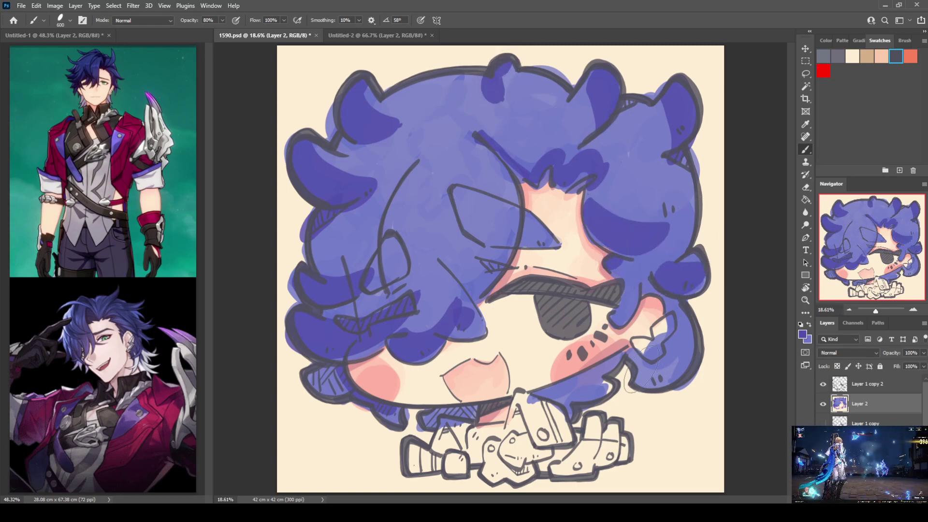
drag(628, 354, 663, 373)
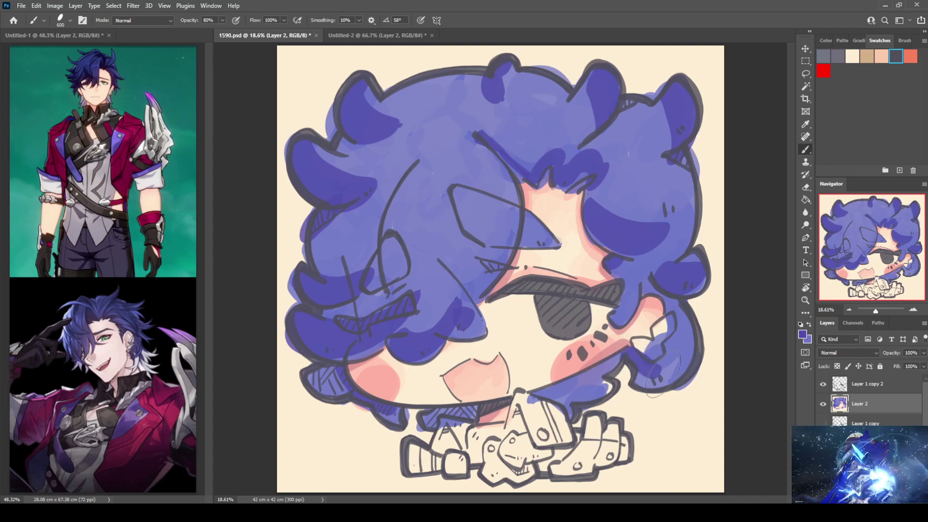
drag(654, 289, 689, 315)
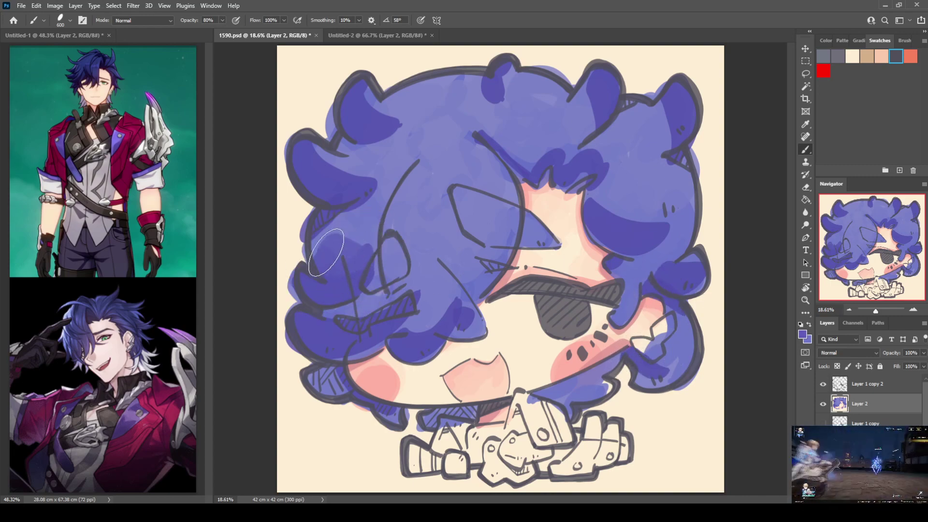
Step: Blend the closed-eye side hair and fringe tips with sampled violets, and lighten the dark shadows on that side's upper curls
mouse_move(326, 253)
mouse_down()
mouse_move(323, 228)
mouse_move(344, 219)
mouse_move(335, 229)
mouse_move(350, 221)
mouse_move(364, 235)
mouse_move(384, 205)
mouse_up()
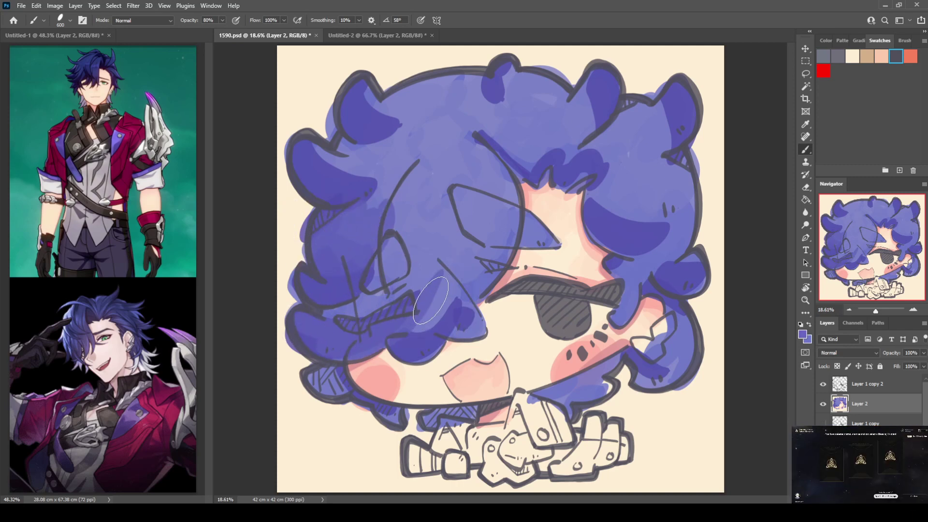
mouse_move(431, 300)
mouse_down()
mouse_move(433, 310)
mouse_move(451, 278)
mouse_up()
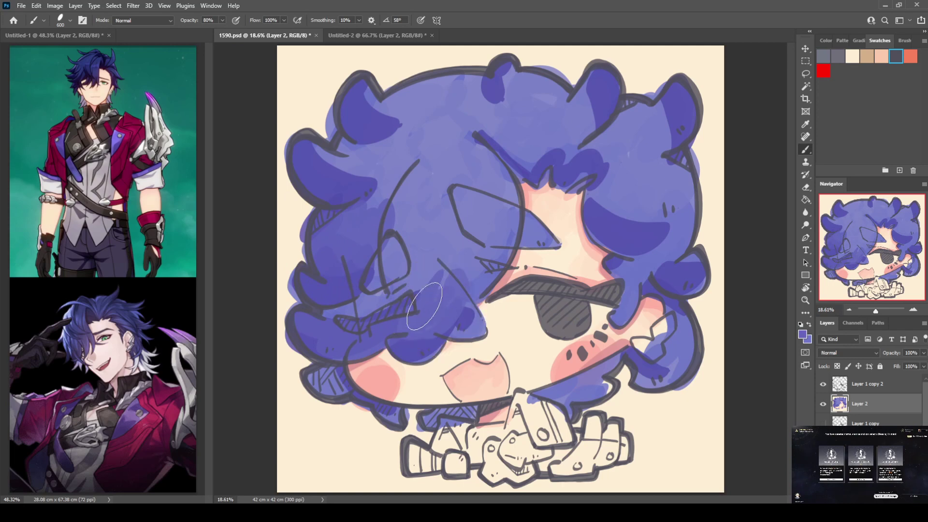
alt+click(452, 278)
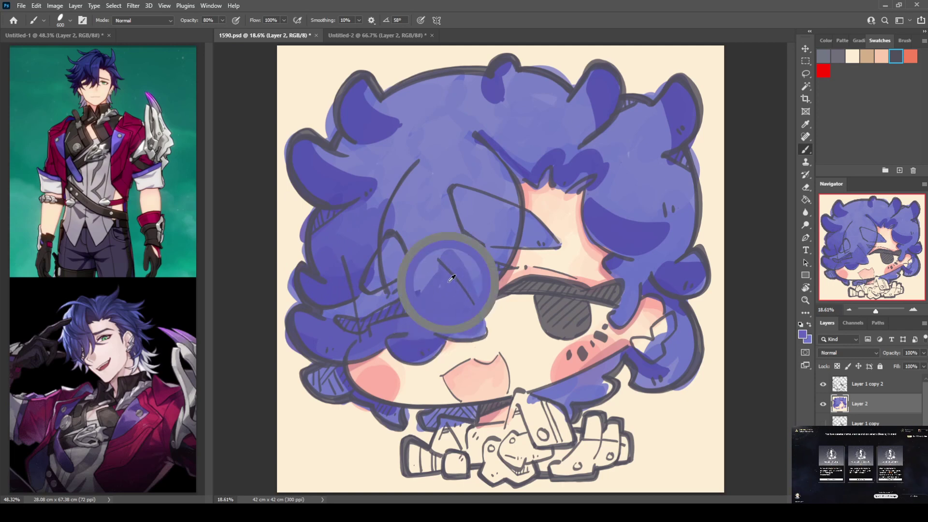
mouse_move(423, 272)
mouse_down()
mouse_move(393, 271)
mouse_move(394, 207)
mouse_move(393, 250)
mouse_move(422, 232)
mouse_move(445, 263)
mouse_move(480, 271)
mouse_move(496, 195)
mouse_move(480, 238)
mouse_move(436, 219)
mouse_up()
alt+click(388, 256)
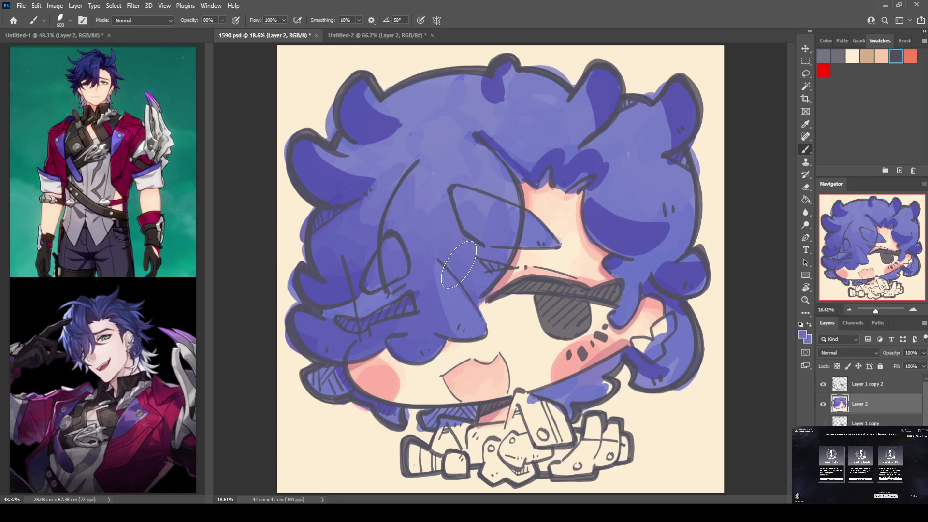
alt+click(497, 207)
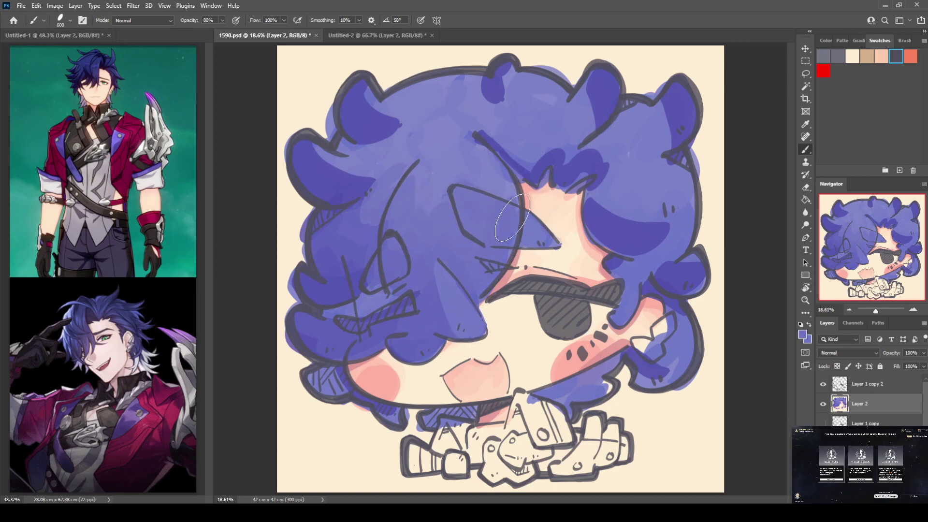
alt+click(379, 190)
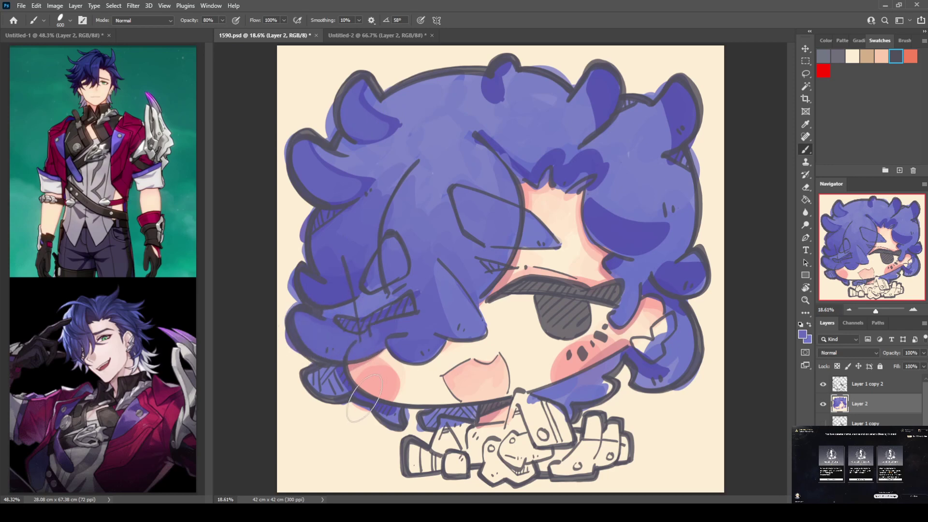
Step: Soften the dark indigo shadows with medium violet on the lower locks, forehead hairline, open-eye side curls and lock behind the ear
drag(351, 394, 398, 417)
mouse_move(342, 376)
mouse_down()
mouse_move(394, 417)
mouse_move(319, 385)
mouse_move(431, 421)
mouse_move(456, 418)
mouse_up()
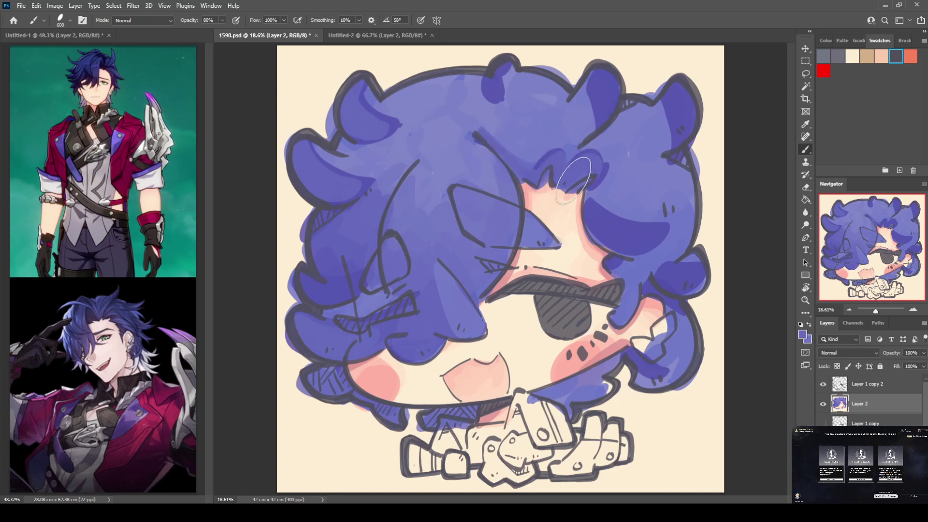
mouse_move(667, 91)
mouse_down()
mouse_move(680, 109)
mouse_move(651, 182)
mouse_up()
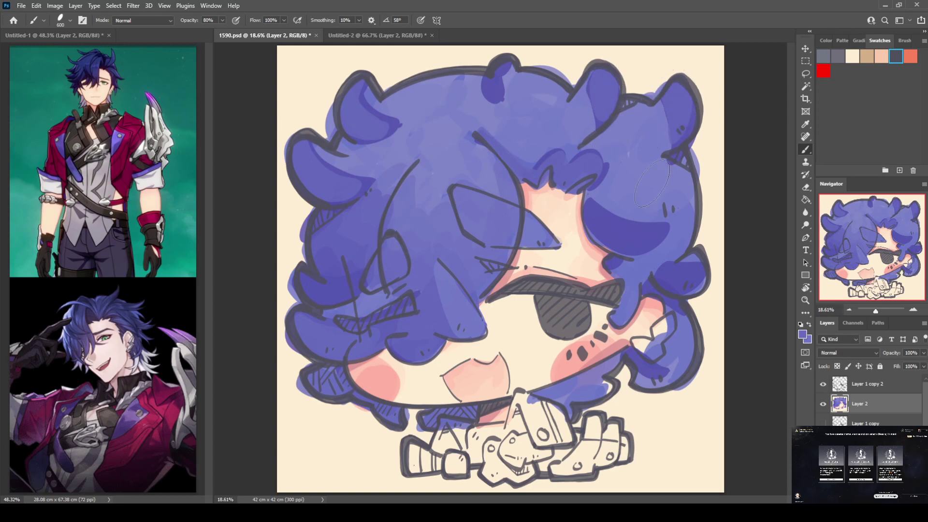
mouse_move(592, 218)
mouse_down()
mouse_move(607, 235)
mouse_move(664, 239)
mouse_up()
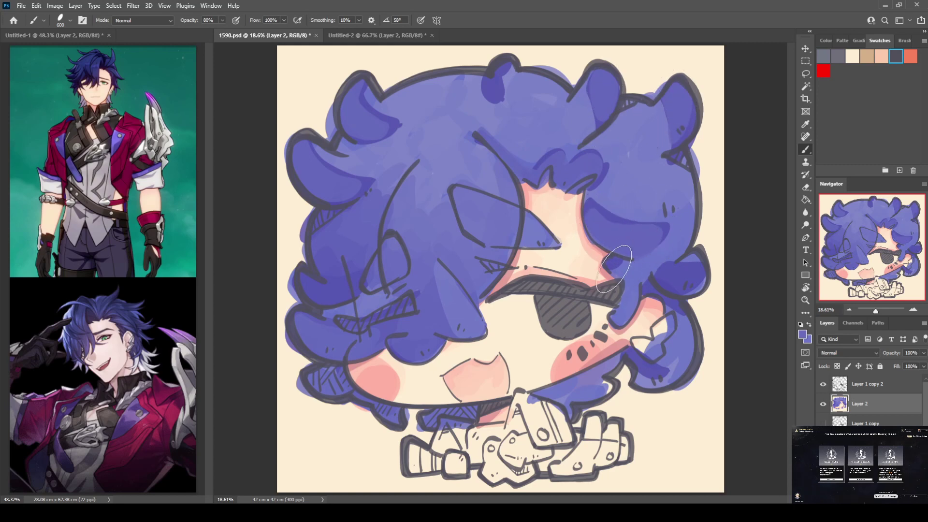
mouse_move(614, 265)
mouse_down()
mouse_move(659, 290)
mouse_move(648, 286)
mouse_move(695, 280)
mouse_move(680, 314)
mouse_move(672, 306)
mouse_move(680, 360)
mouse_move(647, 377)
mouse_move(634, 364)
mouse_move(676, 373)
mouse_up()
mouse_move(561, 386)
mouse_down()
mouse_move(567, 401)
mouse_move(594, 374)
mouse_up()
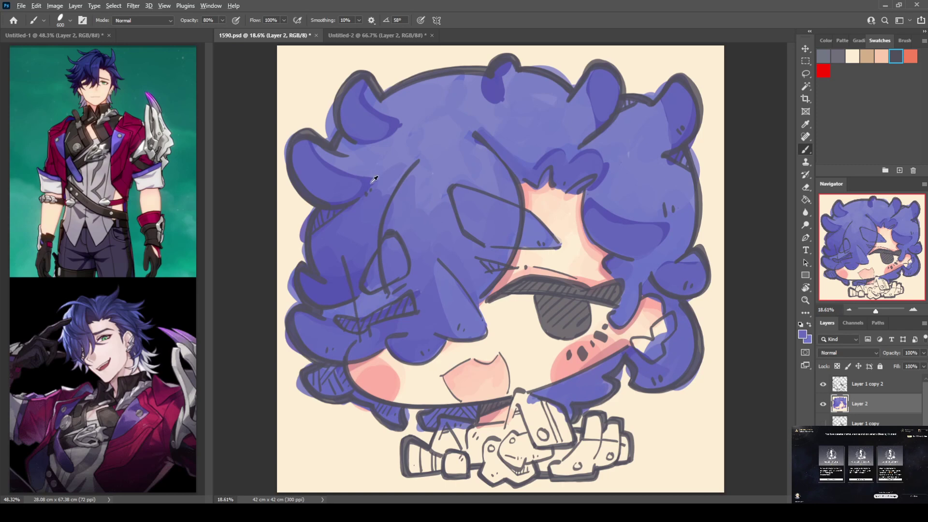
Step: Fill the pointed forehead strand and the small looped strand above the closed eye with deeper violet
mouse_move(454, 192)
mouse_down()
mouse_move(466, 225)
mouse_move(452, 188)
mouse_move(489, 206)
mouse_move(470, 198)
mouse_move(480, 218)
mouse_move(472, 220)
mouse_move(487, 230)
mouse_move(470, 201)
mouse_move(503, 227)
mouse_move(485, 207)
mouse_up()
alt+click(481, 218)
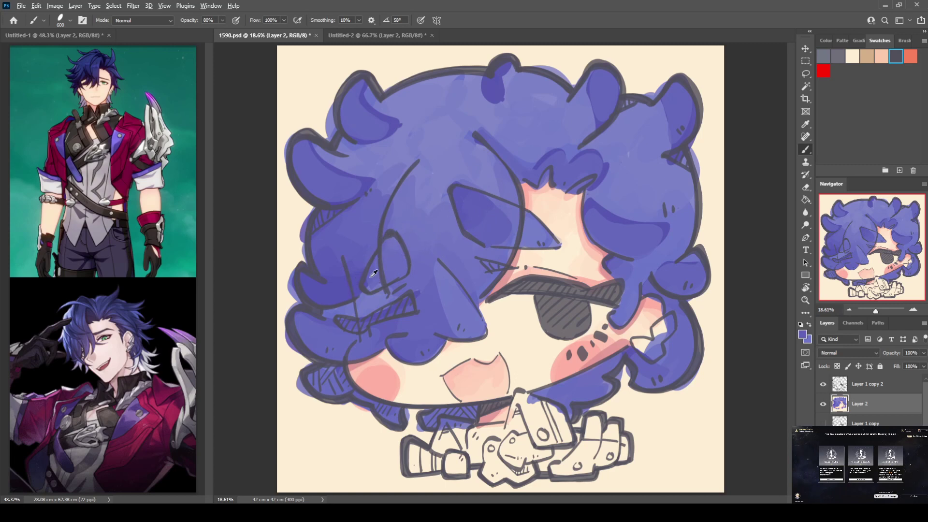
mouse_move(367, 283)
mouse_down()
mouse_move(401, 257)
mouse_move(389, 273)
mouse_move(388, 242)
mouse_move(398, 271)
mouse_up()
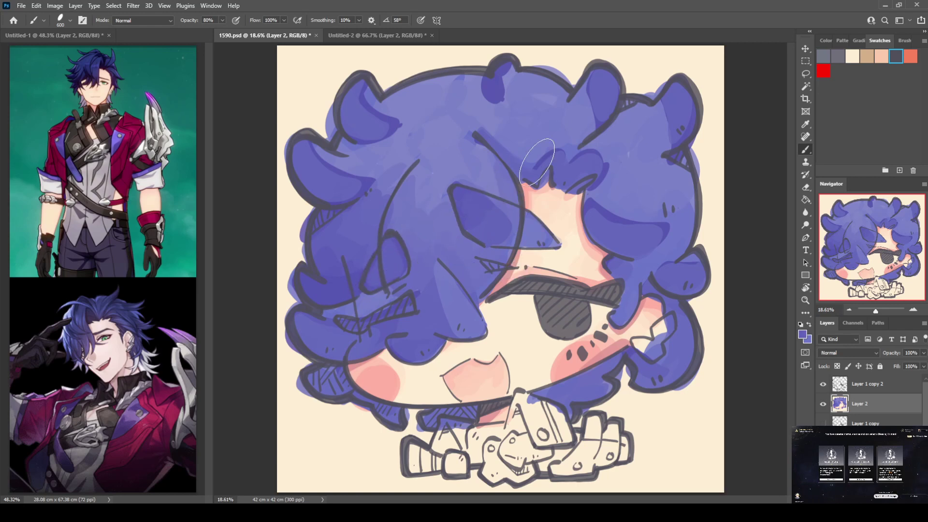
click(803, 336)
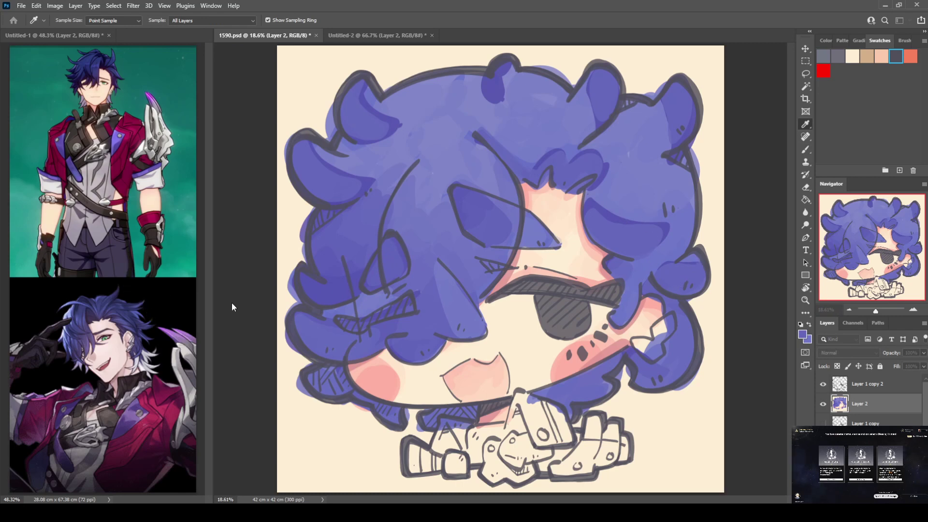
key(Return)
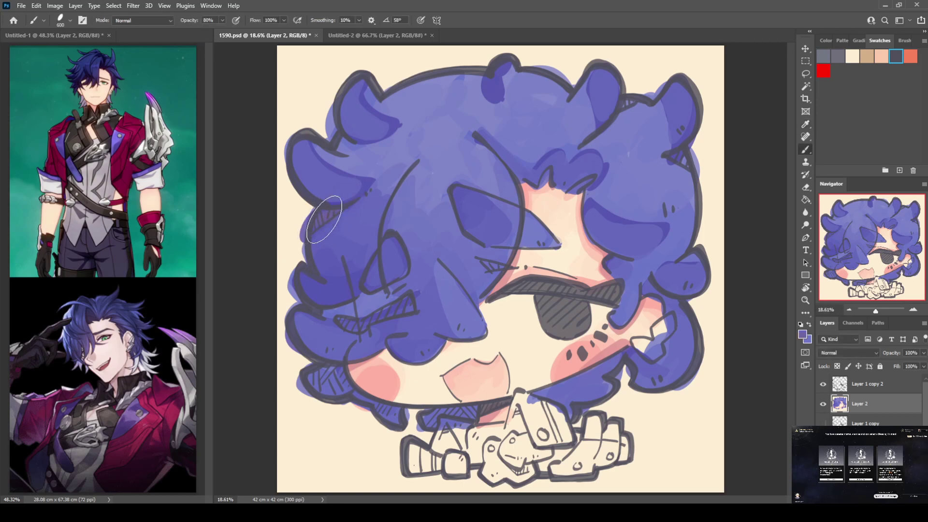
drag(305, 290, 345, 295)
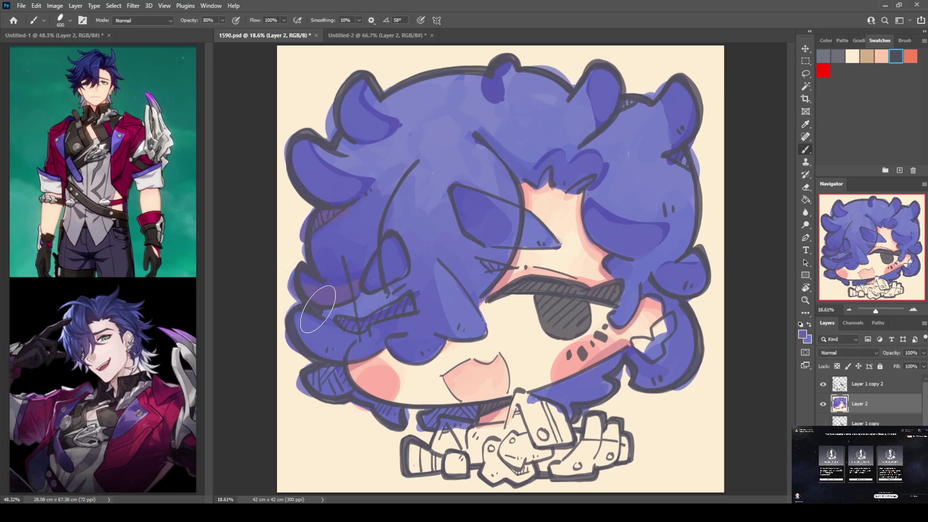
key(ctrl+z)
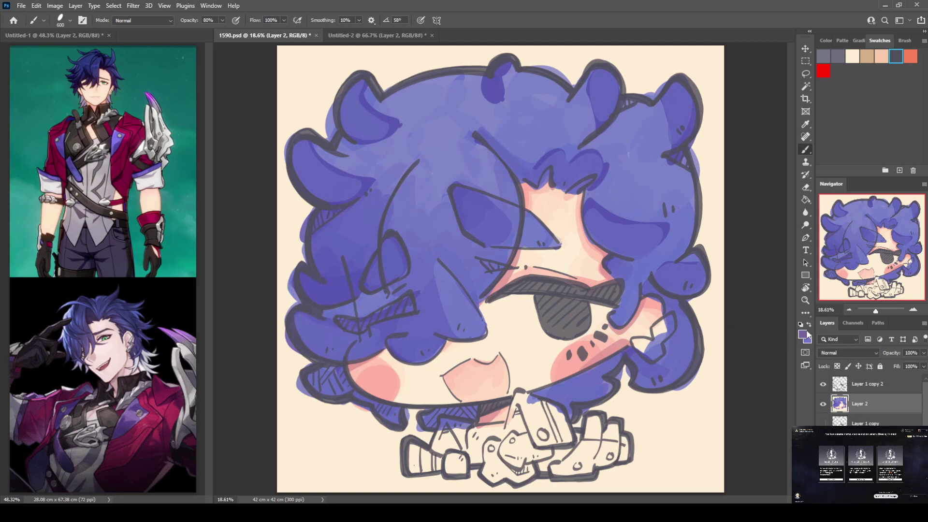
Step: Pick a muted dark purple and shade the undersides of the closed-eye side curls and along the adjacent fringe line
key(i)
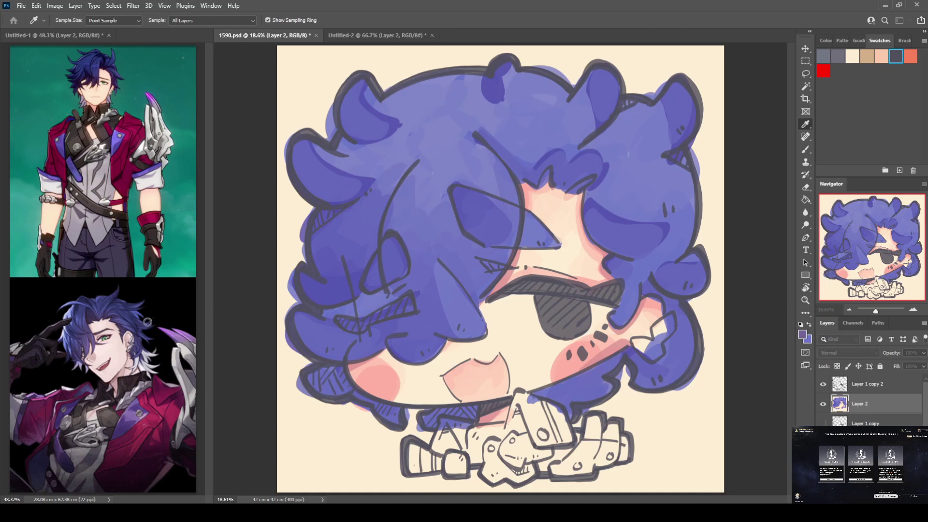
key(b)
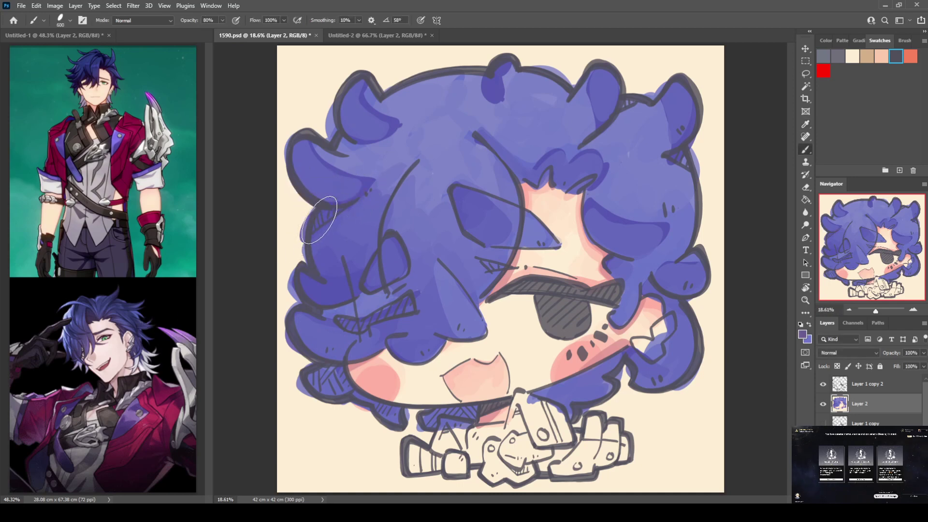
drag(367, 190, 317, 235)
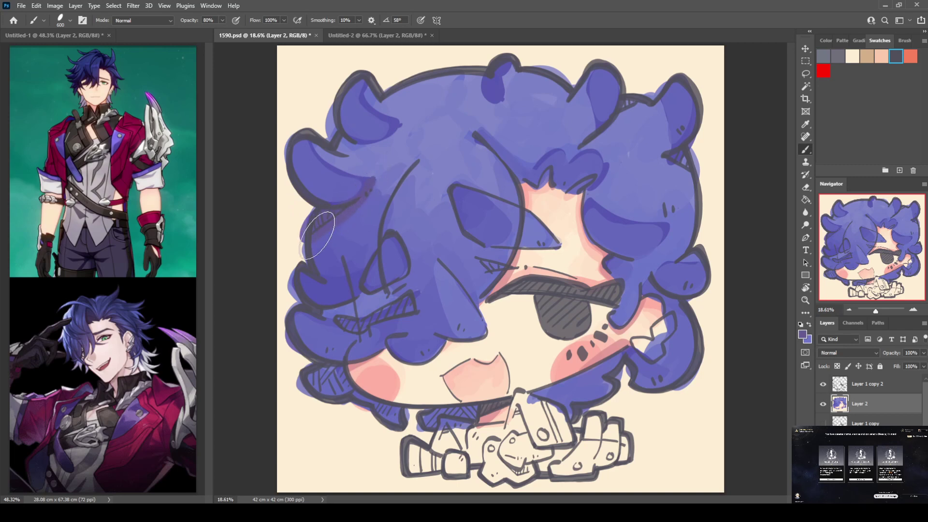
mouse_move(309, 300)
mouse_down()
mouse_move(357, 294)
mouse_move(328, 310)
mouse_move(318, 345)
mouse_move(303, 343)
mouse_move(326, 355)
mouse_move(287, 332)
mouse_move(321, 352)
mouse_move(381, 343)
mouse_move(351, 357)
mouse_move(351, 294)
mouse_up()
mouse_move(408, 168)
mouse_down()
mouse_move(388, 210)
mouse_move(389, 292)
mouse_up()
mouse_move(290, 147)
mouse_down()
mouse_move(292, 168)
mouse_move(318, 203)
mouse_up()
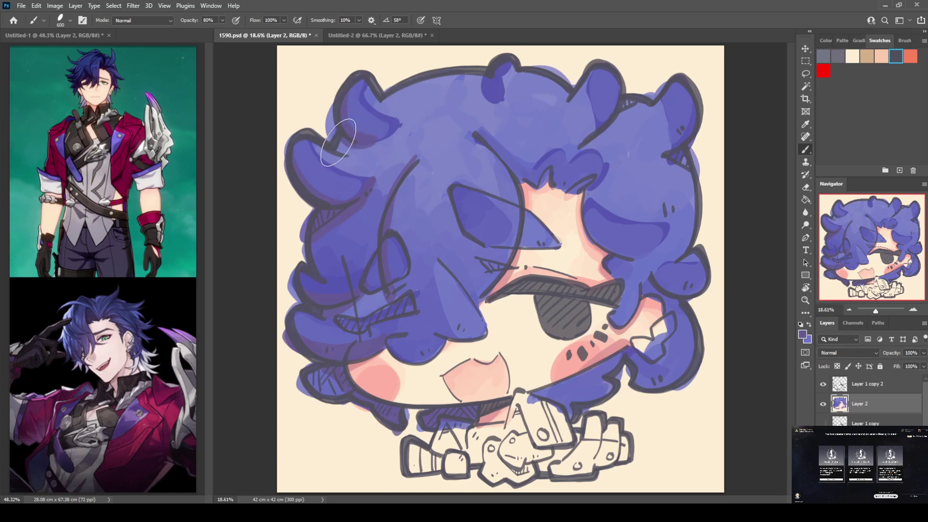
Step: Add muted purple shadows along the crown edge, the long fringe strand and its tips, the forehead hairline and the crown tuft
drag(397, 89, 481, 80)
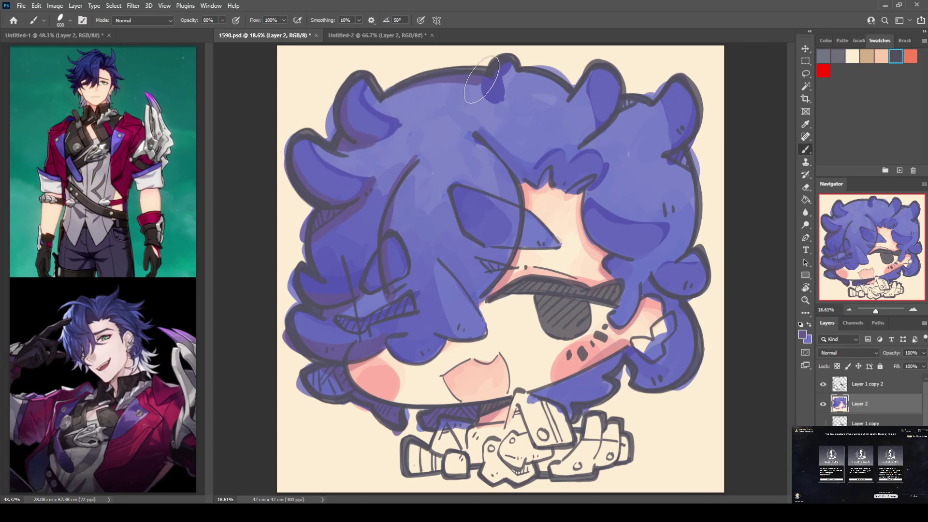
mouse_move(481, 135)
mouse_down()
mouse_move(518, 227)
mouse_move(476, 295)
mouse_up()
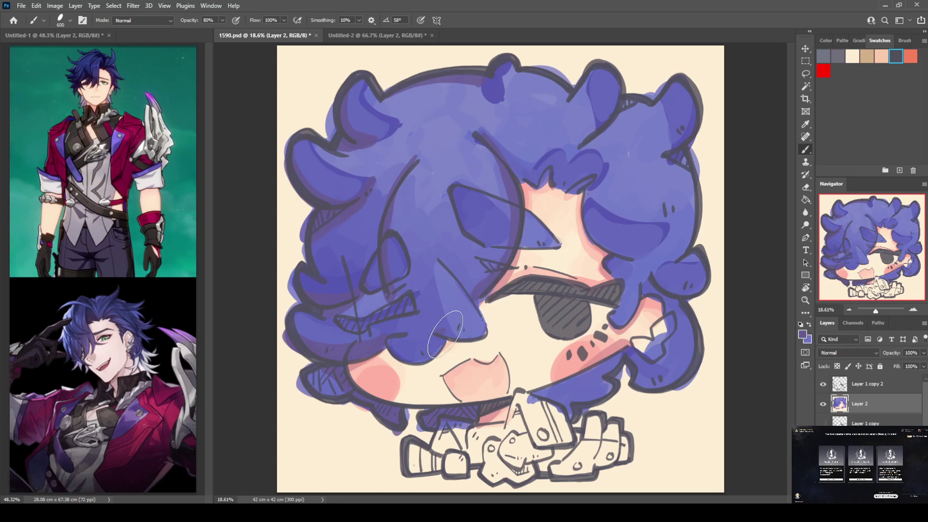
drag(445, 334, 486, 326)
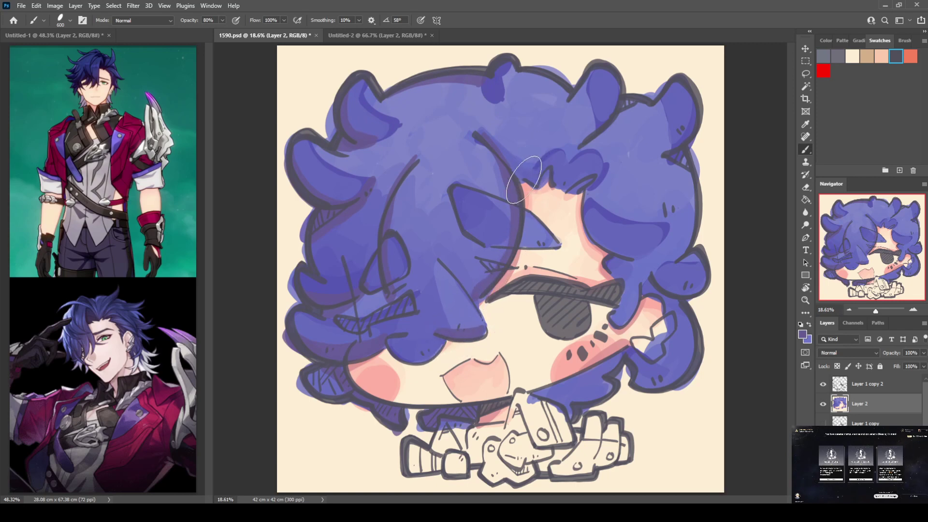
mouse_move(523, 180)
mouse_down()
mouse_move(550, 168)
mouse_move(584, 181)
mouse_move(578, 188)
mouse_up()
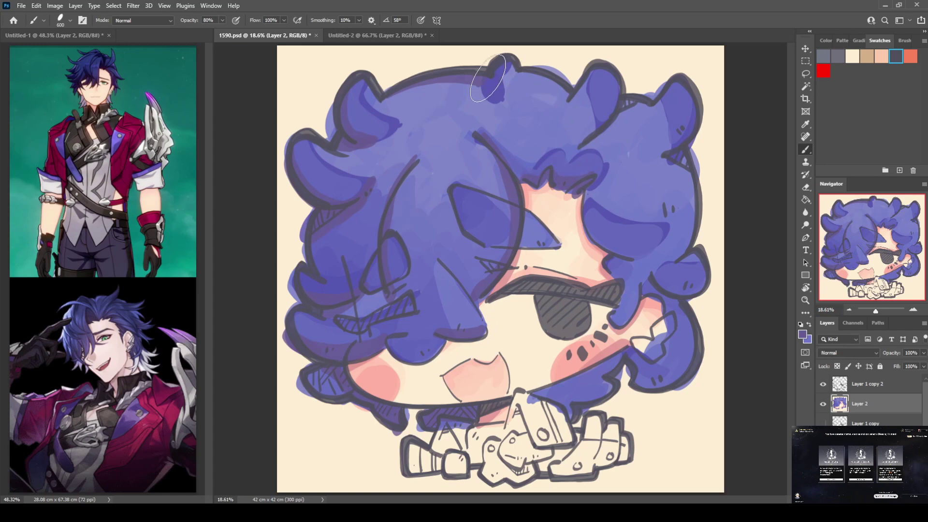
mouse_move(488, 77)
mouse_down()
mouse_move(610, 74)
mouse_move(602, 69)
mouse_move(616, 91)
mouse_move(617, 127)
mouse_move(611, 120)
mouse_move(640, 104)
mouse_move(624, 100)
mouse_move(650, 108)
mouse_up()
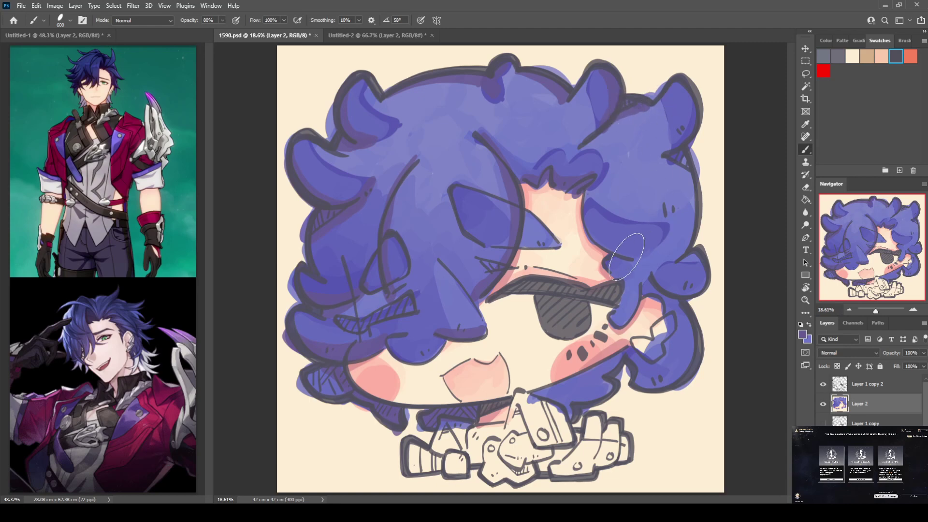
Step: Shade the large side section beside the open eye, its outer curls and the lock behind the ear with muted purple
mouse_move(586, 192)
mouse_down()
mouse_move(593, 230)
mouse_move(639, 255)
mouse_move(638, 265)
mouse_move(610, 256)
mouse_move(635, 259)
mouse_up()
mouse_move(685, 161)
mouse_down()
mouse_move(684, 237)
mouse_move(693, 167)
mouse_up()
drag(654, 140, 671, 143)
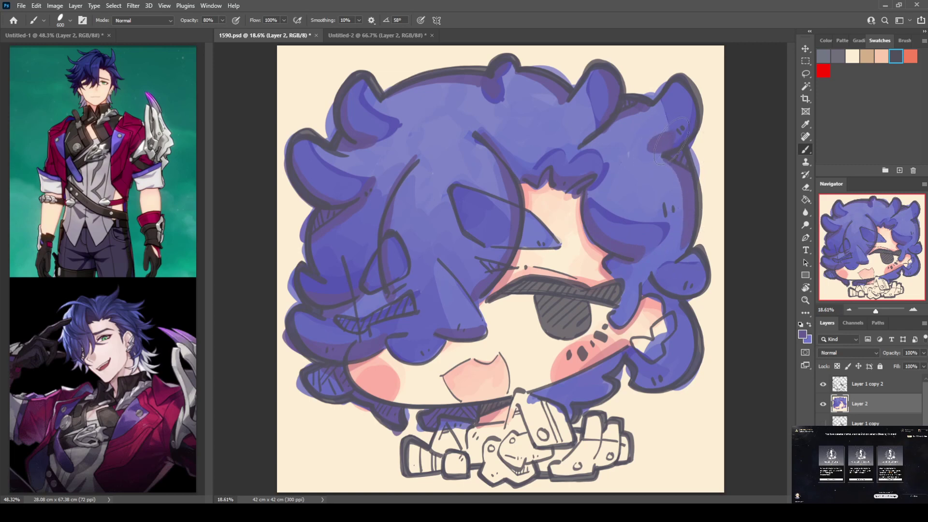
drag(654, 281, 697, 286)
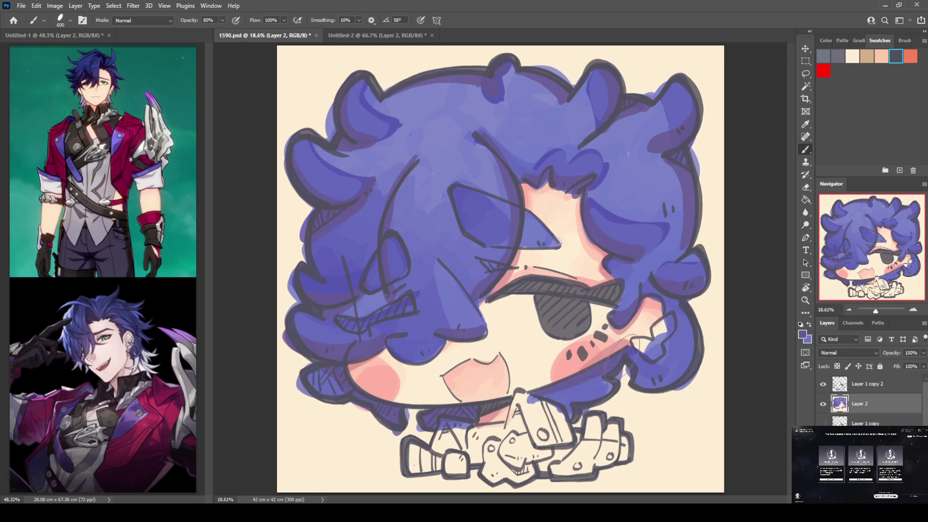
drag(650, 367, 660, 372)
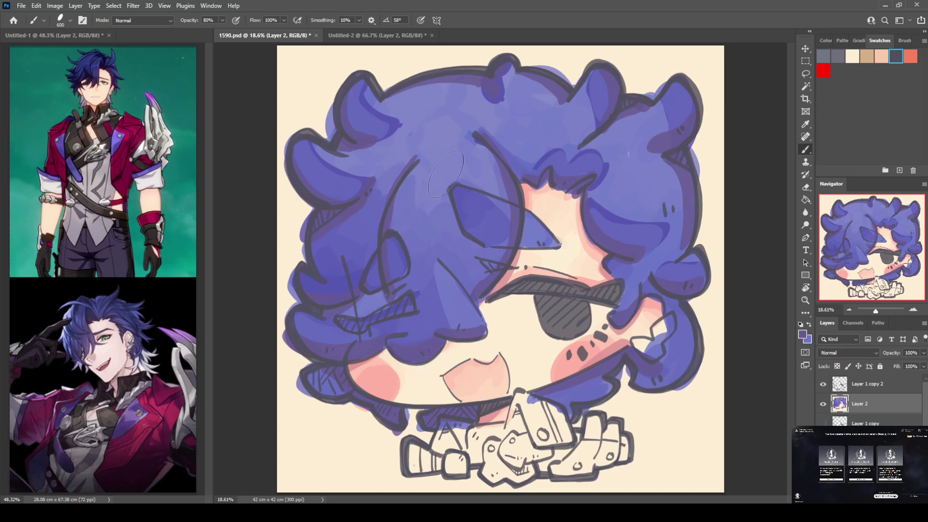
Step: Pick a brighter blue and glaze highlights over the upper curls, crown and tuft, open-eye side hair and fringe tip
click(803, 333)
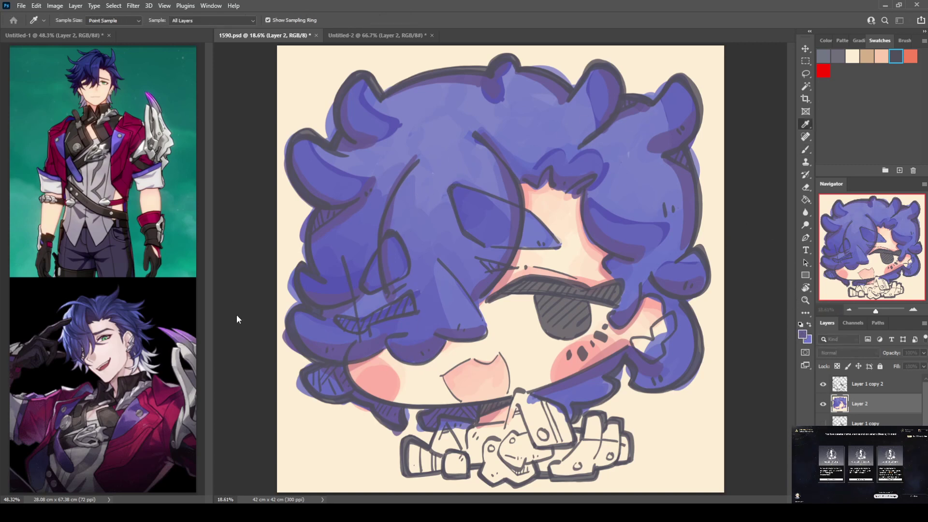
key(Return)
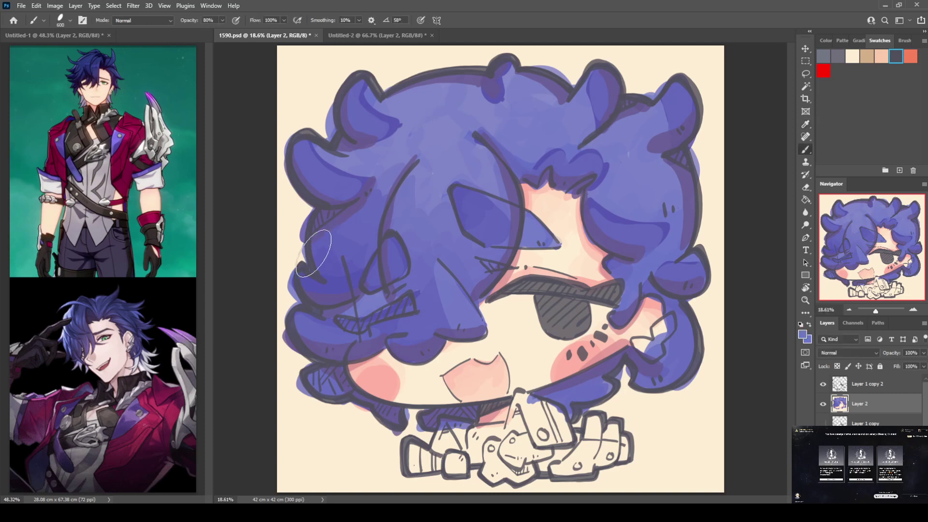
drag(328, 154, 359, 162)
drag(374, 92, 383, 111)
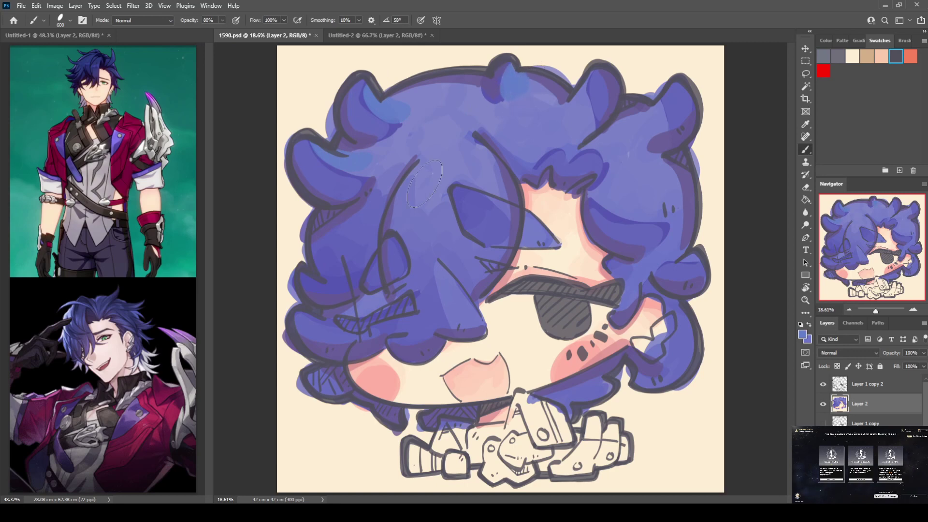
mouse_move(370, 277)
mouse_down()
mouse_move(353, 310)
mouse_move(377, 302)
mouse_up()
drag(429, 136, 457, 140)
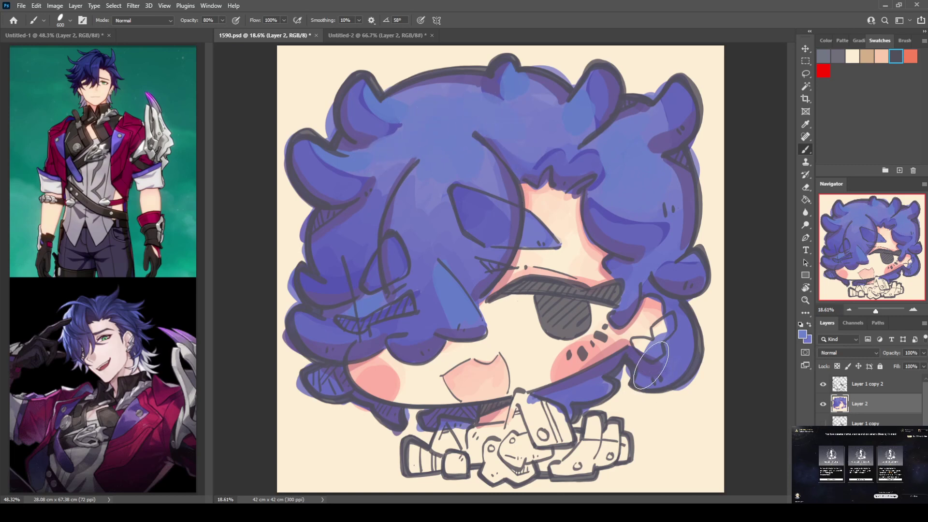
Step: Sample the cream background and paint pale tips on the lower closed-eye lock, the hair behind the jaw and the lock behind the ear
alt+click(332, 429)
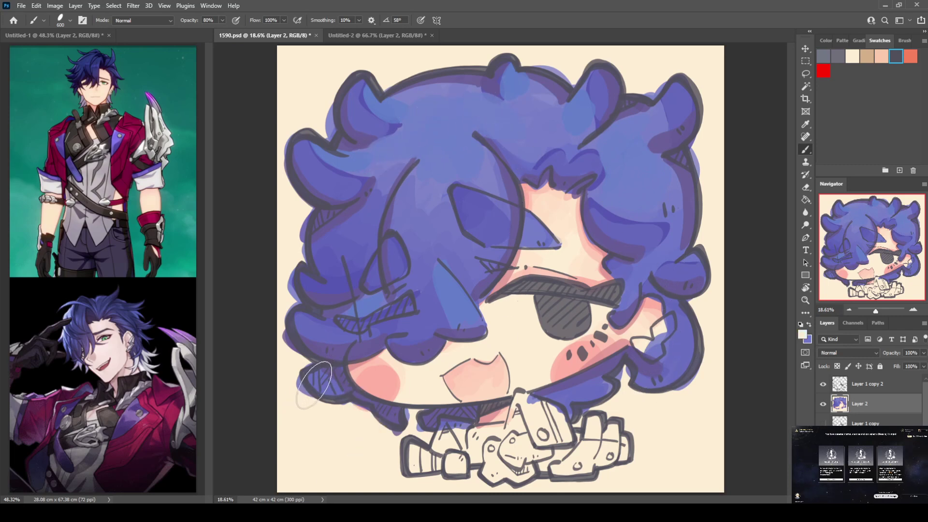
mouse_move(320, 385)
mouse_down()
mouse_move(311, 383)
mouse_move(330, 387)
mouse_up()
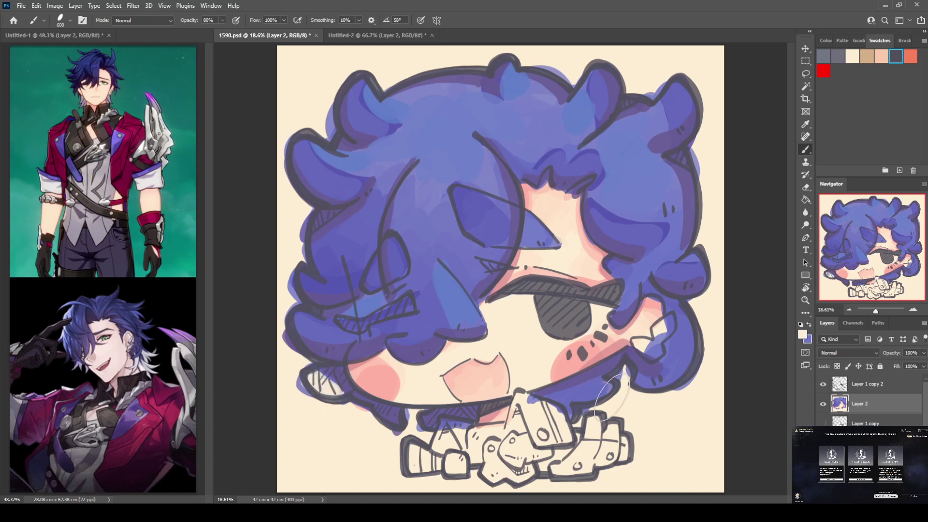
mouse_move(577, 397)
mouse_down()
mouse_move(567, 416)
mouse_move(579, 404)
mouse_up()
mouse_move(662, 384)
mouse_down()
mouse_move(640, 388)
mouse_move(635, 381)
mouse_move(684, 365)
mouse_move(665, 374)
mouse_move(676, 358)
mouse_move(677, 372)
mouse_move(689, 319)
mouse_up()
alt+click(673, 361)
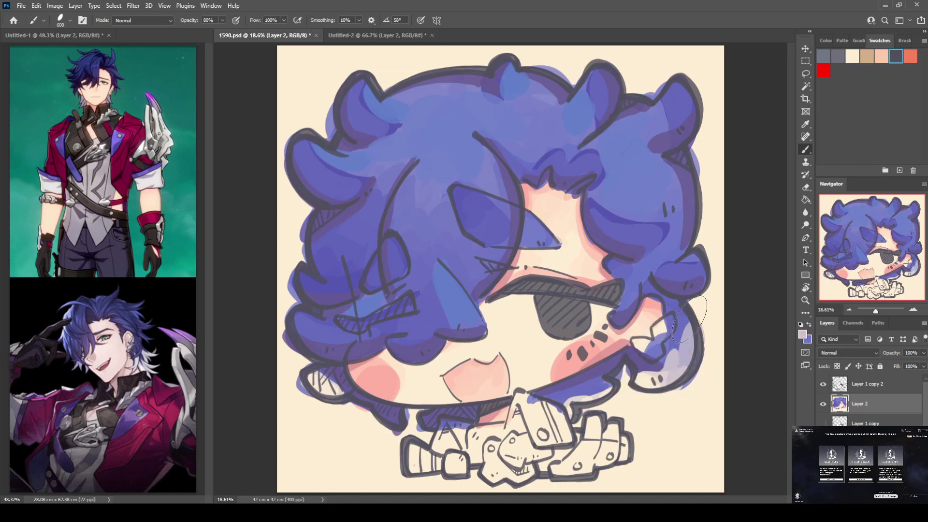
Step: Paint pale grey-lilac tips on the hair behind the jaw, beneath the chin and on the lower closed-eye lock
mouse_move(568, 406)
mouse_down()
mouse_move(556, 404)
mouse_move(588, 405)
mouse_move(599, 382)
mouse_move(589, 406)
mouse_up()
mouse_move(406, 396)
mouse_down()
mouse_move(389, 424)
mouse_move(397, 425)
mouse_move(371, 416)
mouse_up()
mouse_move(339, 387)
mouse_down()
mouse_move(329, 393)
mouse_move(321, 378)
mouse_move(336, 376)
mouse_up()
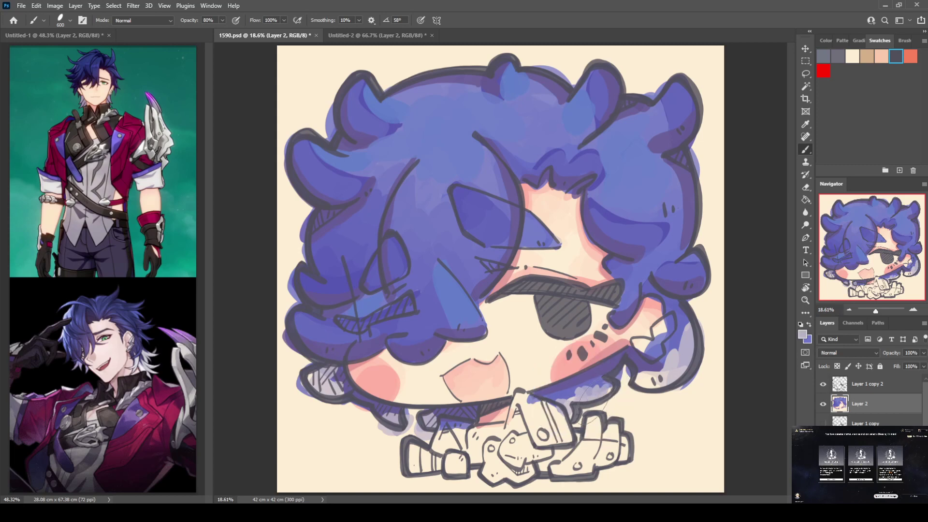
alt+click(573, 390)
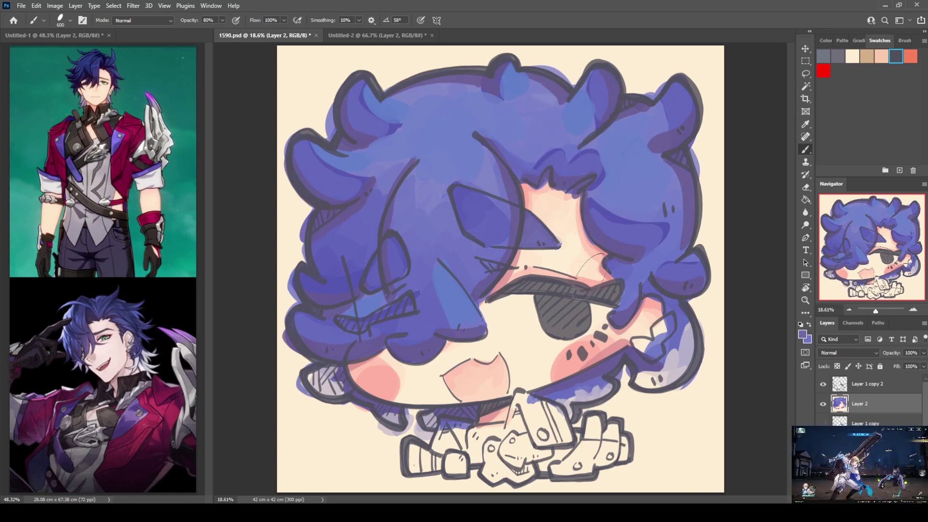
Step: Sample the cheek's pink and deepen the colour inside the open mouth with it
alt+click(564, 357)
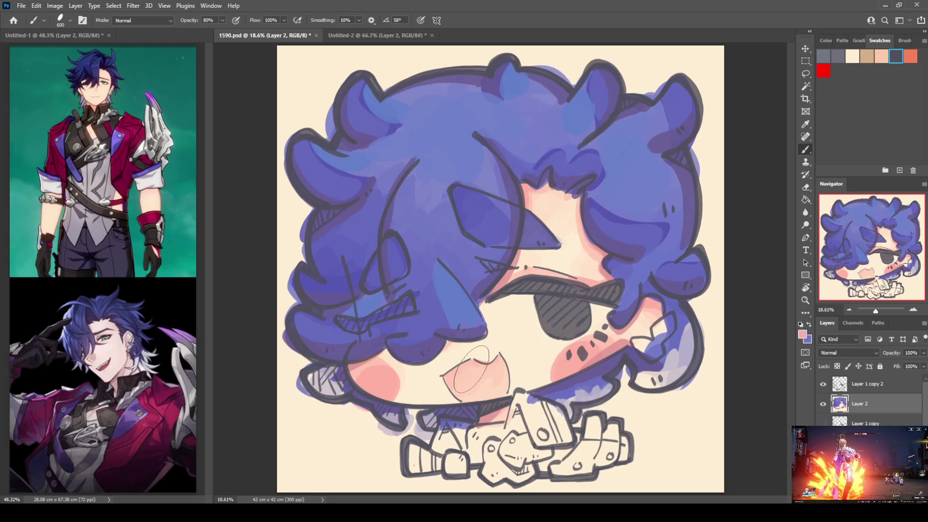
mouse_move(472, 369)
mouse_down()
mouse_move(479, 375)
mouse_move(458, 381)
mouse_move(495, 366)
mouse_move(485, 380)
mouse_move(493, 388)
mouse_move(504, 372)
mouse_up()
alt+click(466, 385)
alt+click(480, 377)
alt+click(498, 372)
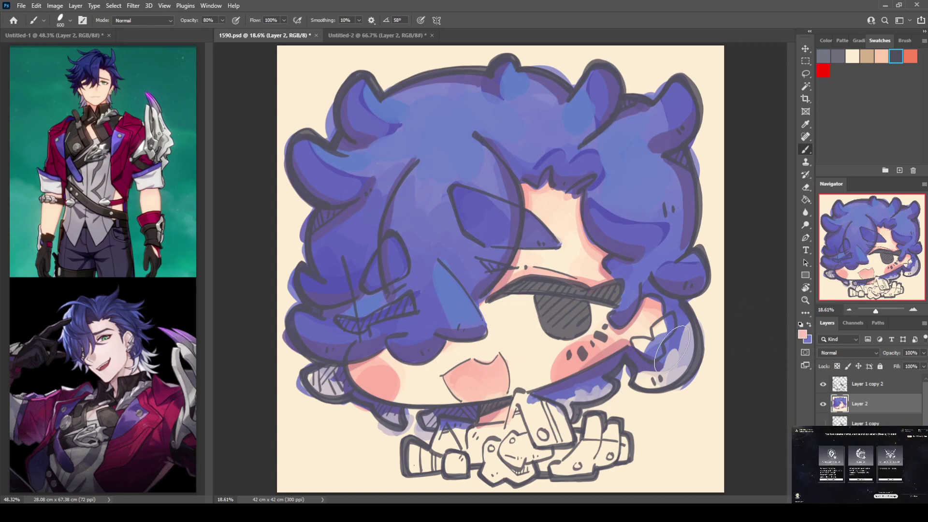
Step: Block in the jacket collar, torso and inner parts of both arms with dark grey
alt+click(525, 389)
mouse_move(522, 391)
mouse_down()
mouse_move(513, 426)
mouse_move(523, 403)
mouse_move(547, 414)
mouse_move(533, 405)
mouse_move(534, 426)
mouse_move(554, 439)
mouse_move(548, 415)
mouse_move(553, 447)
mouse_move(518, 421)
mouse_move(554, 454)
mouse_move(540, 452)
mouse_move(572, 459)
mouse_up()
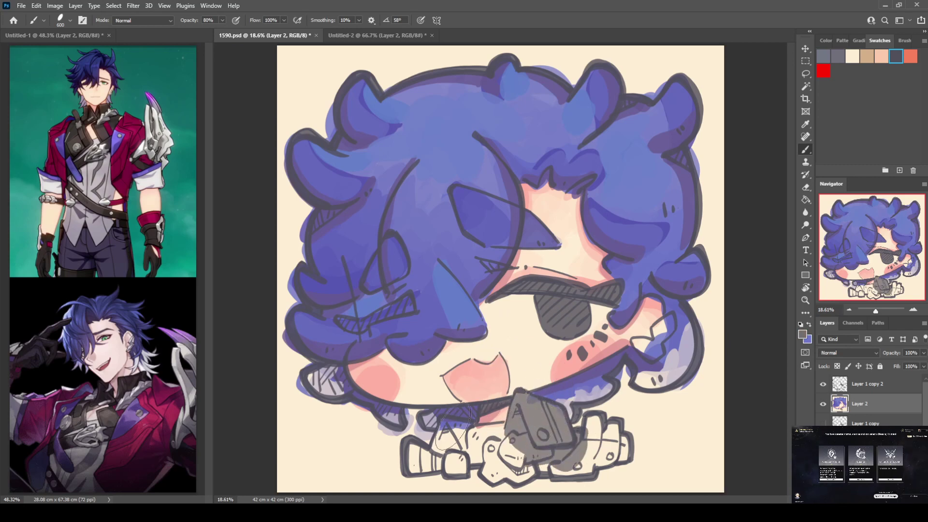
mouse_move(440, 424)
mouse_down()
mouse_move(454, 448)
mouse_move(448, 429)
mouse_move(470, 437)
mouse_move(450, 463)
mouse_move(471, 467)
mouse_move(476, 446)
mouse_move(498, 435)
mouse_move(479, 434)
mouse_move(481, 449)
mouse_move(519, 463)
mouse_move(470, 429)
mouse_move(472, 449)
mouse_move(486, 431)
mouse_move(440, 429)
mouse_move(444, 453)
mouse_move(498, 439)
mouse_move(524, 443)
mouse_move(514, 435)
mouse_move(539, 441)
mouse_move(527, 420)
mouse_move(548, 432)
mouse_move(561, 422)
mouse_move(568, 436)
mouse_move(531, 419)
mouse_move(532, 406)
mouse_move(555, 412)
mouse_move(528, 414)
mouse_move(532, 404)
mouse_move(514, 416)
mouse_move(527, 448)
mouse_move(515, 402)
mouse_move(527, 410)
mouse_move(506, 425)
mouse_move(475, 433)
mouse_move(449, 426)
mouse_move(442, 439)
mouse_move(493, 430)
mouse_move(477, 442)
mouse_move(486, 451)
mouse_move(461, 459)
mouse_move(423, 450)
mouse_move(410, 459)
mouse_move(578, 445)
mouse_move(589, 432)
mouse_move(598, 447)
mouse_move(590, 464)
mouse_up()
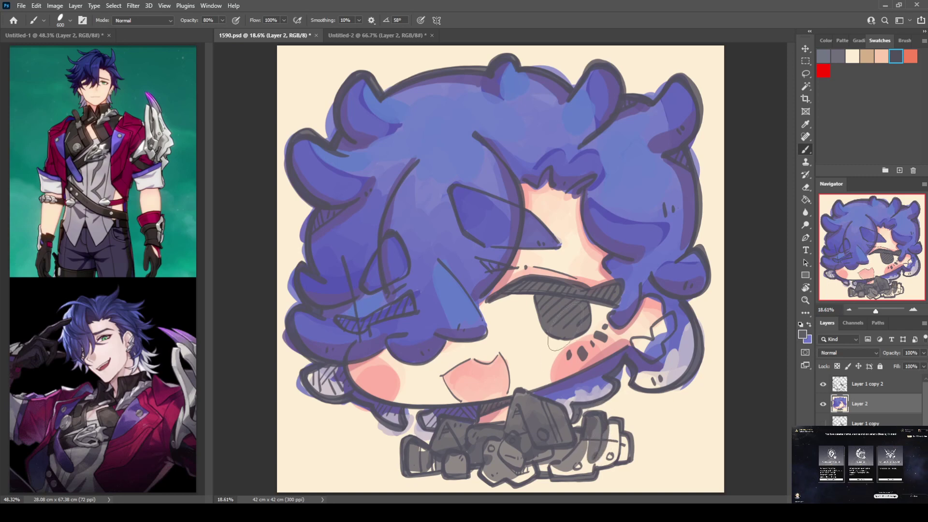
Step: Colour the two earring shapes beside the ear with dark grey and a lighter grey
mouse_move(646, 342)
mouse_down()
mouse_move(635, 342)
mouse_move(658, 336)
mouse_up()
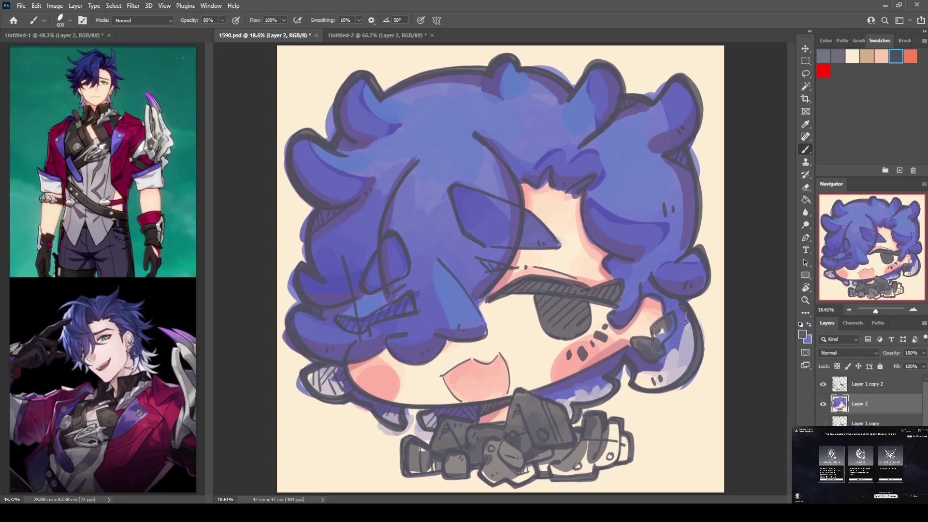
alt+click(655, 314)
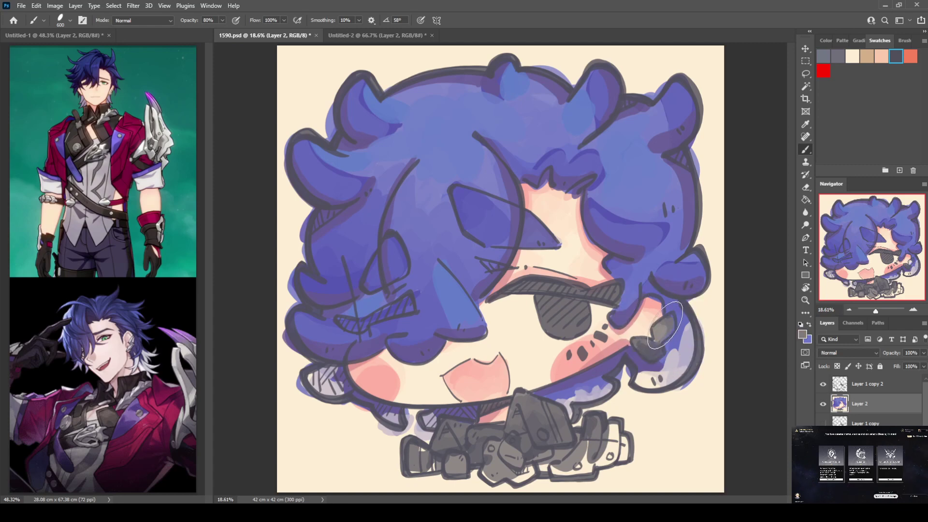
alt+click(657, 352)
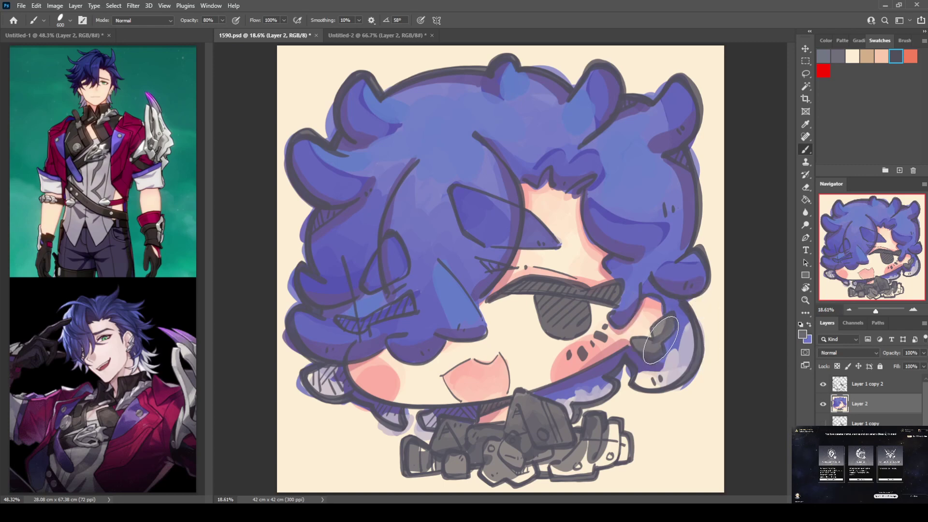
alt+click(661, 327)
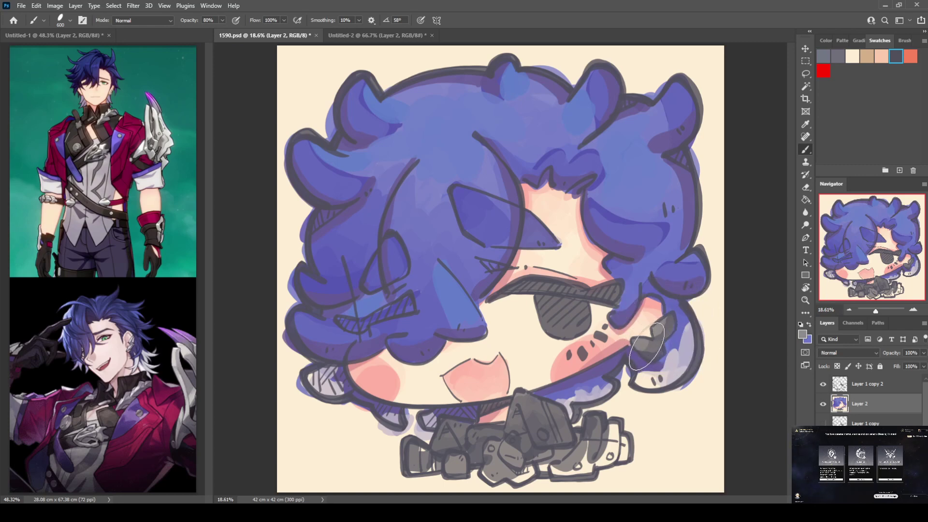
alt+click(669, 329)
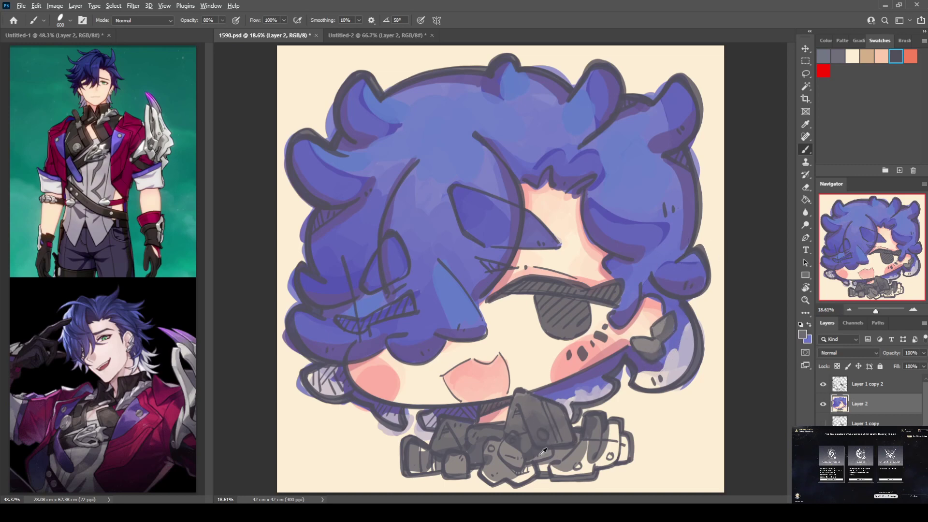
Step: Extend the grey base over the remaining pale gaps in the lower torso, the sleeve and the armoured arm
mouse_move(508, 476)
mouse_down()
mouse_move(549, 469)
mouse_move(589, 434)
mouse_move(548, 471)
mouse_move(586, 462)
mouse_move(580, 469)
mouse_move(596, 471)
mouse_move(615, 440)
mouse_move(601, 459)
mouse_move(624, 450)
mouse_move(608, 455)
mouse_move(606, 433)
mouse_move(613, 441)
mouse_move(587, 464)
mouse_up()
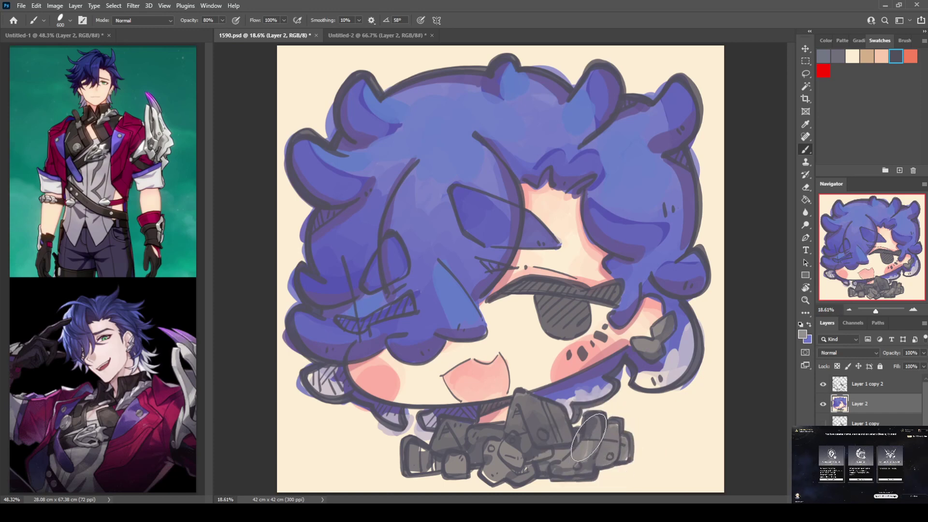
mouse_move(592, 430)
mouse_down()
mouse_move(588, 461)
mouse_move(595, 420)
mouse_up()
alt+click(594, 448)
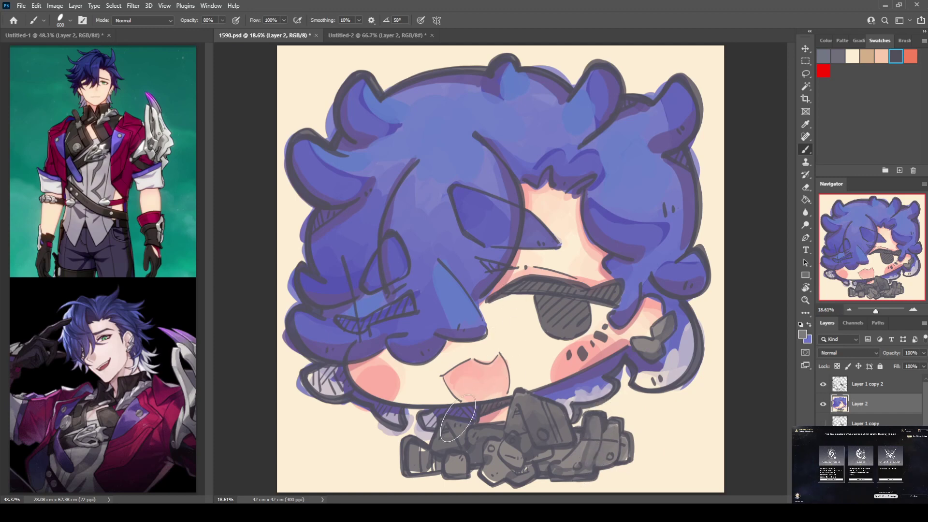
mouse_move(419, 468)
mouse_down()
mouse_move(453, 444)
mouse_move(467, 456)
mouse_move(451, 460)
mouse_move(468, 466)
mouse_move(480, 448)
mouse_move(475, 453)
mouse_move(498, 461)
mouse_move(489, 474)
mouse_move(498, 479)
mouse_move(508, 474)
mouse_move(512, 440)
mouse_move(561, 448)
mouse_up()
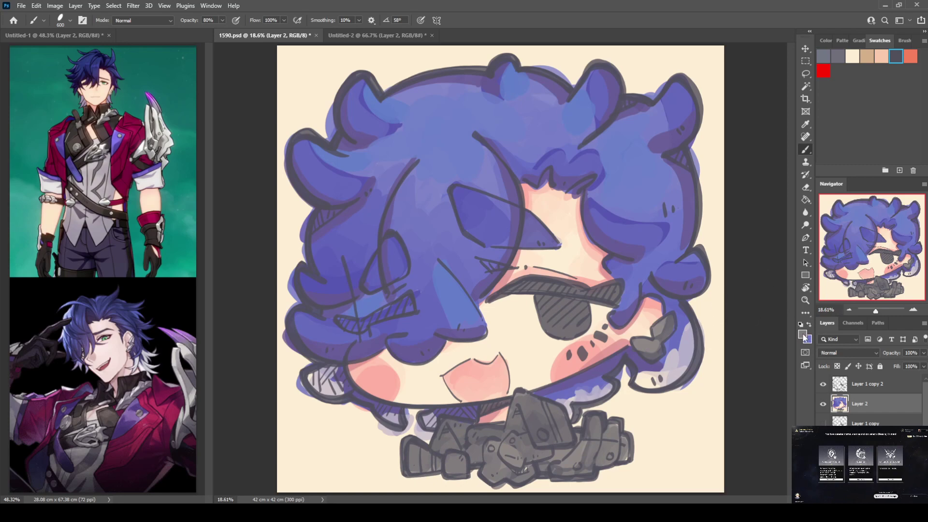
Step: Pick a lighter grey and paint it over the shirt front and the armoured arm
key(i)
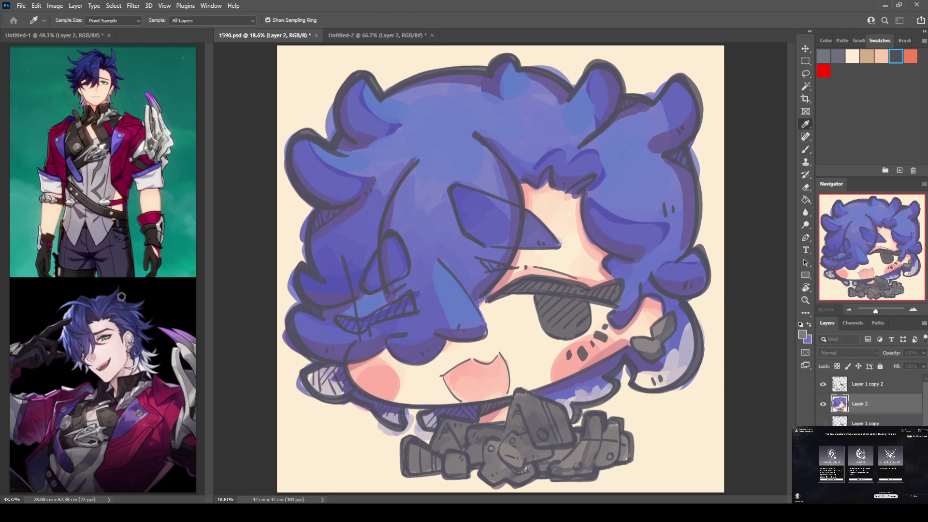
key(b)
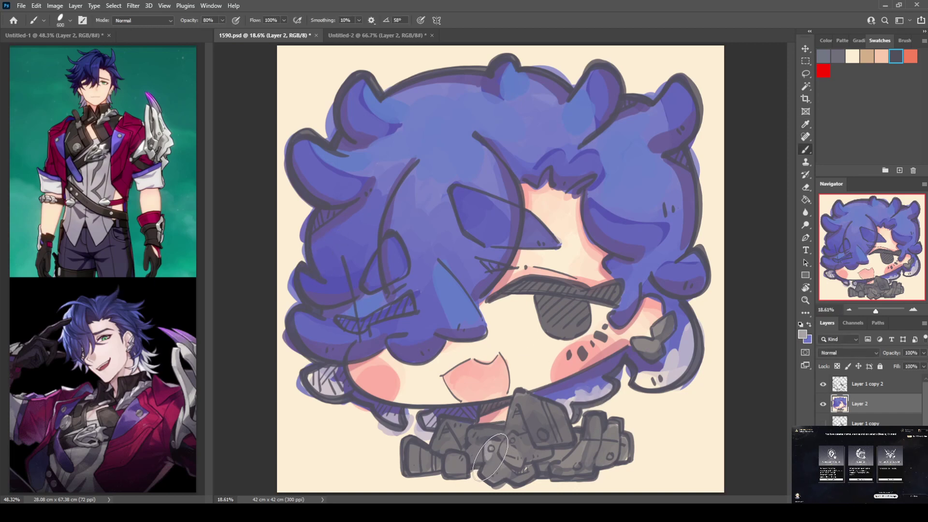
mouse_move(502, 448)
mouse_down()
mouse_move(486, 468)
mouse_move(495, 464)
mouse_move(489, 460)
mouse_move(499, 464)
mouse_move(489, 473)
mouse_move(496, 480)
mouse_move(504, 469)
mouse_move(513, 480)
mouse_move(530, 477)
mouse_move(505, 452)
mouse_move(520, 443)
mouse_move(532, 455)
mouse_move(506, 444)
mouse_move(513, 452)
mouse_move(512, 442)
mouse_move(590, 438)
mouse_move(591, 425)
mouse_move(604, 433)
mouse_move(610, 426)
mouse_move(623, 445)
mouse_move(602, 442)
mouse_move(601, 455)
mouse_move(595, 438)
mouse_move(592, 451)
mouse_move(573, 457)
mouse_move(598, 447)
mouse_move(617, 451)
mouse_up()
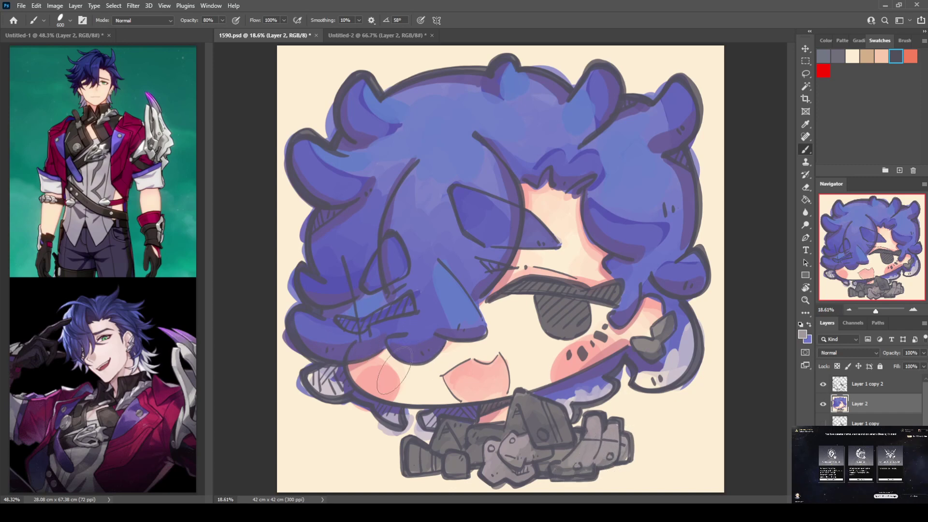
Step: Colour the jacket sleeve and the strip beside the armoured arm crimson, tidy the strip's edge with grey, and save the document
alt+click(133, 119)
click(558, 453)
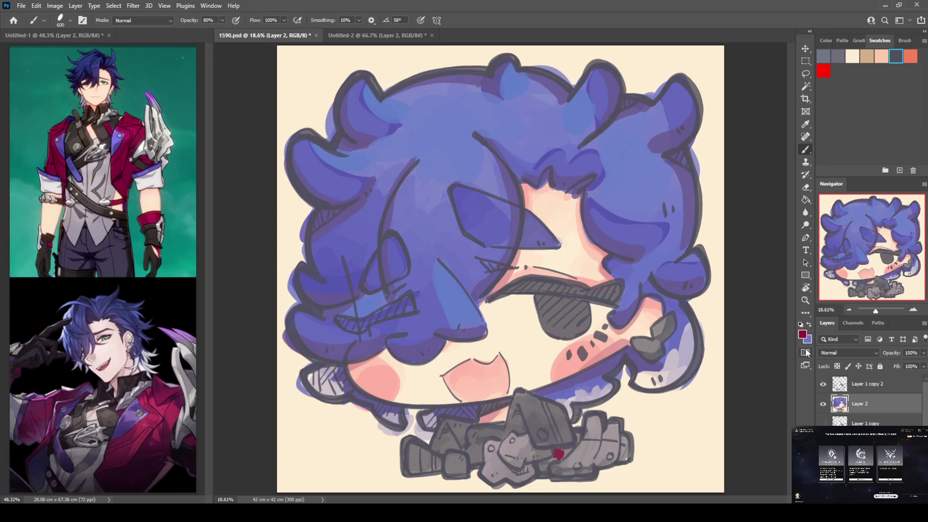
key(i)
key(b)
mouse_move(567, 454)
mouse_down()
mouse_move(540, 468)
mouse_move(580, 435)
mouse_move(555, 447)
mouse_up()
mouse_move(414, 444)
mouse_down()
mouse_move(413, 468)
mouse_move(422, 456)
mouse_move(425, 468)
mouse_move(460, 469)
mouse_move(459, 351)
mouse_move(488, 325)
mouse_move(456, 329)
mouse_move(461, 321)
mouse_move(436, 307)
mouse_move(453, 314)
mouse_move(476, 454)
mouse_up()
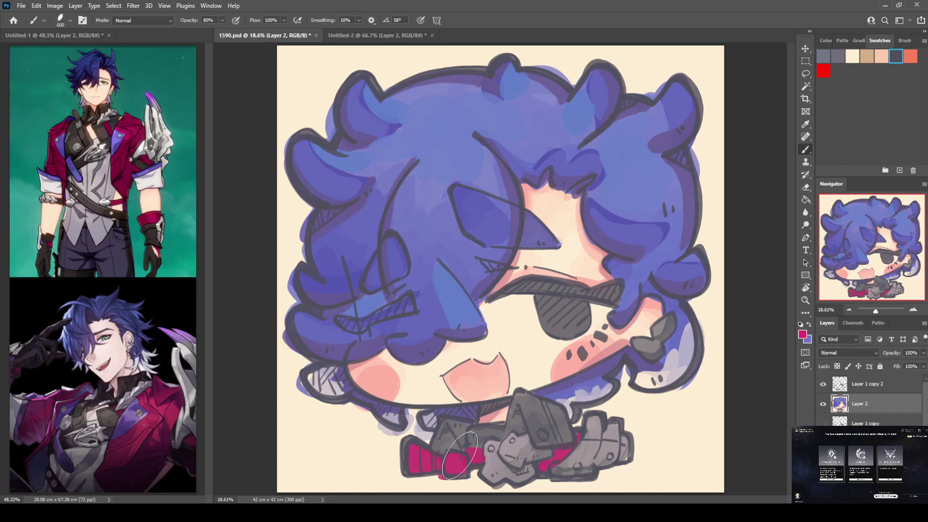
alt+click(560, 463)
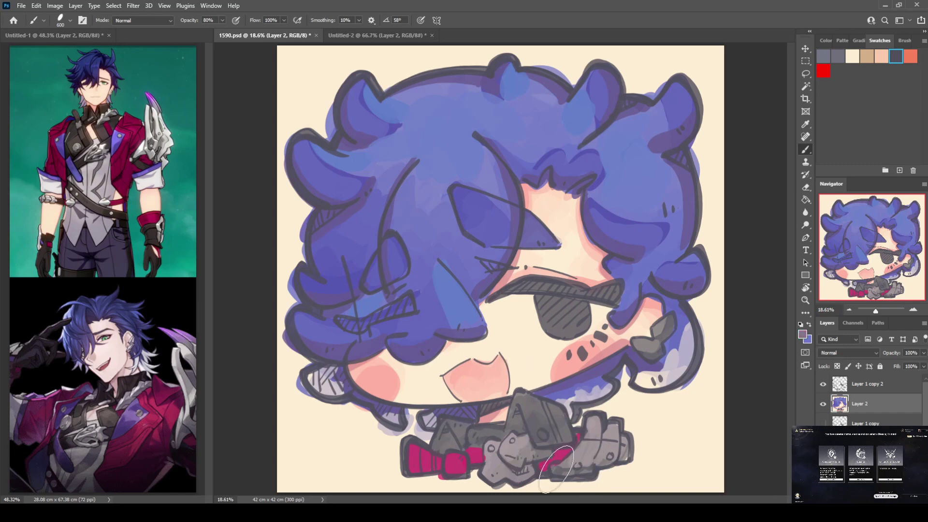
alt+click(573, 462)
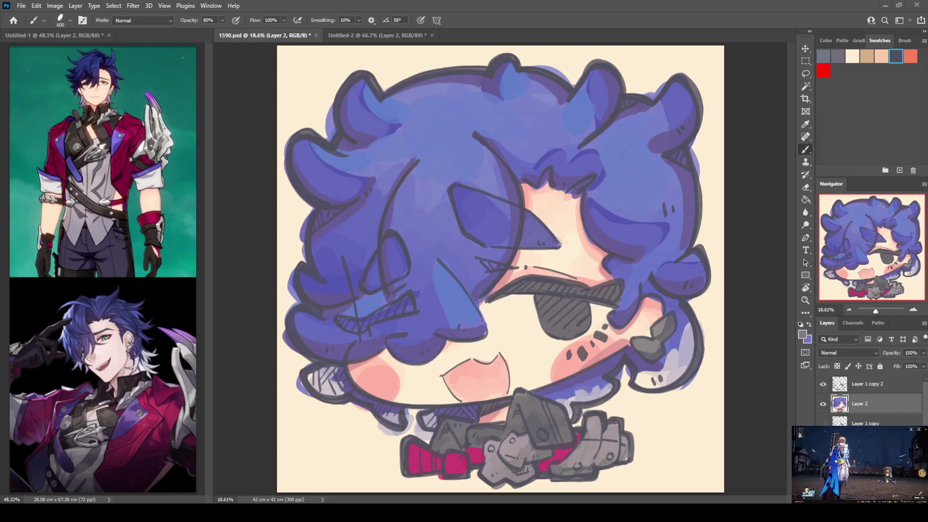
key(ctrl+s)
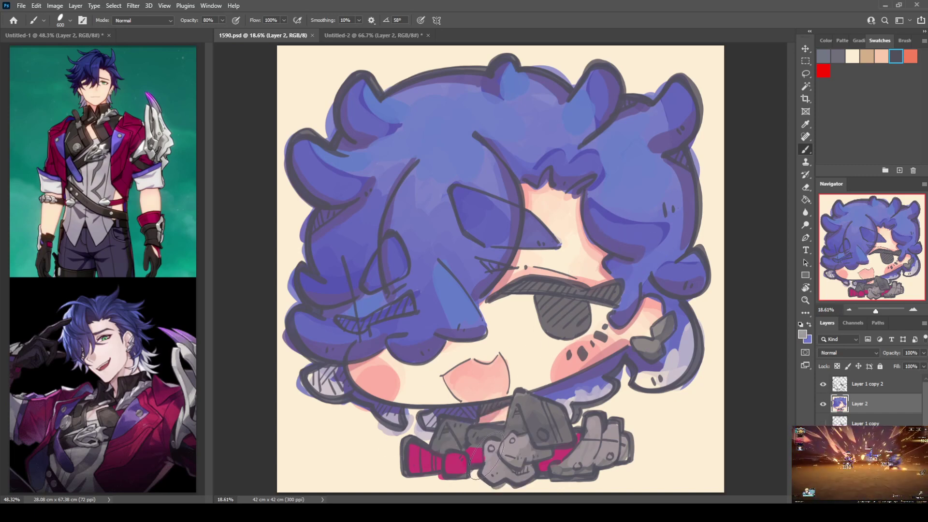
Step: Pick a brighter pink-red from the sleeve's crimson and add highlights along the sleeve on the closed-eye side
alt+click(471, 451)
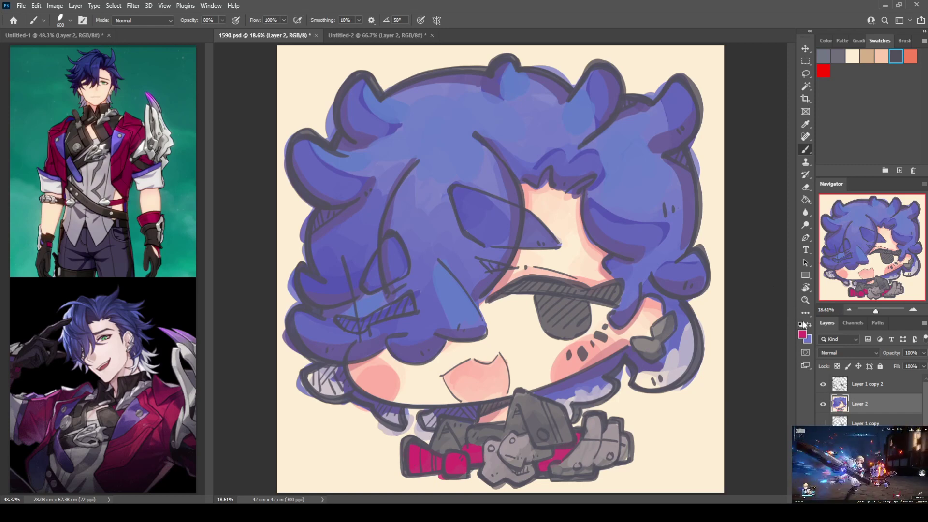
key(i)
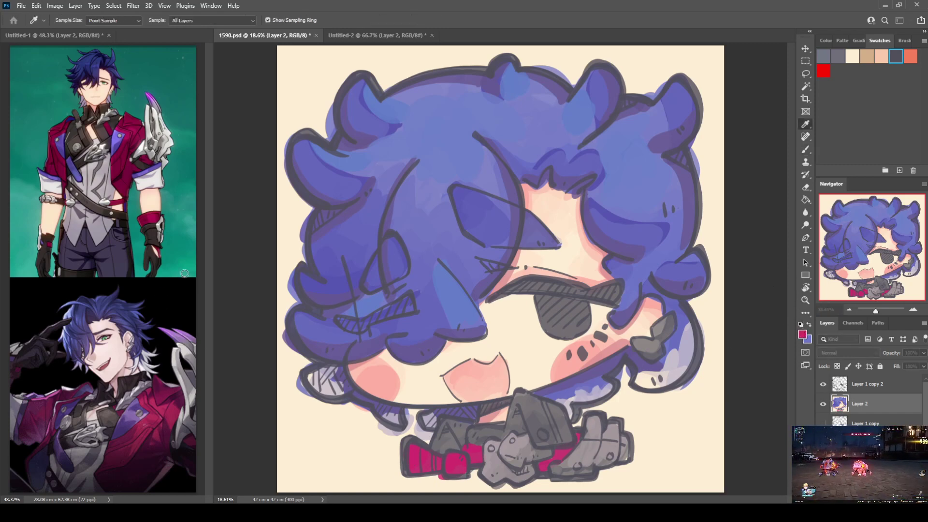
key(b)
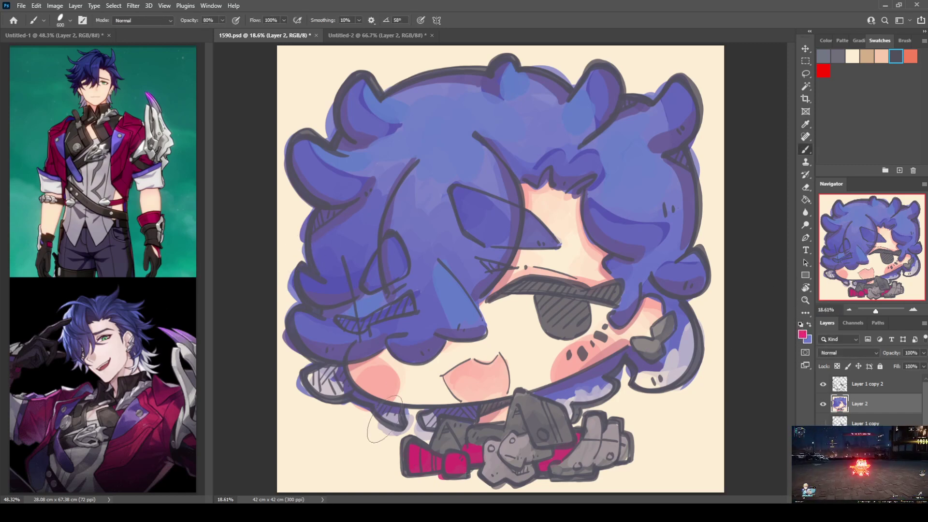
mouse_move(412, 456)
mouse_down()
mouse_move(484, 442)
mouse_move(450, 465)
mouse_move(462, 457)
mouse_move(448, 457)
mouse_move(471, 449)
mouse_up()
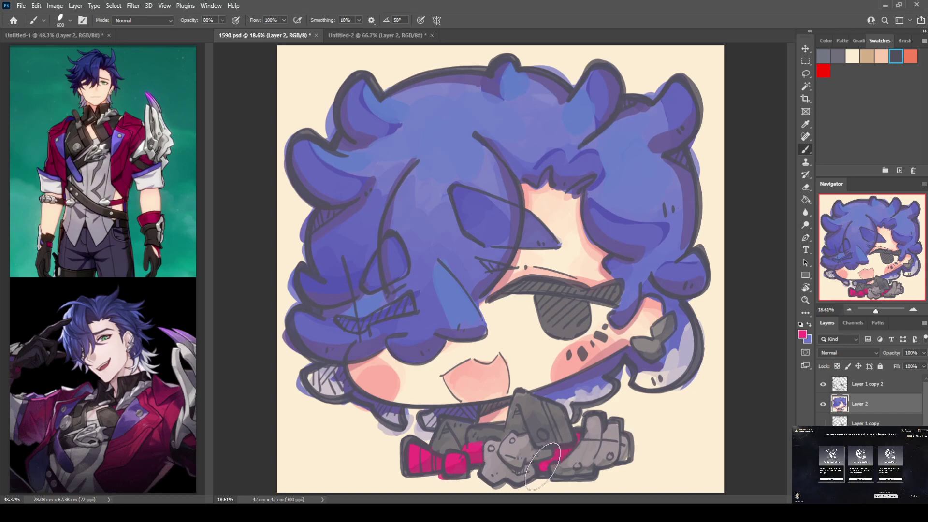
Step: Pick a muted red, paint both jacket collar flaps with it, and restore dark grey along the larger flap's inner edge
alt+click(527, 403)
key(i)
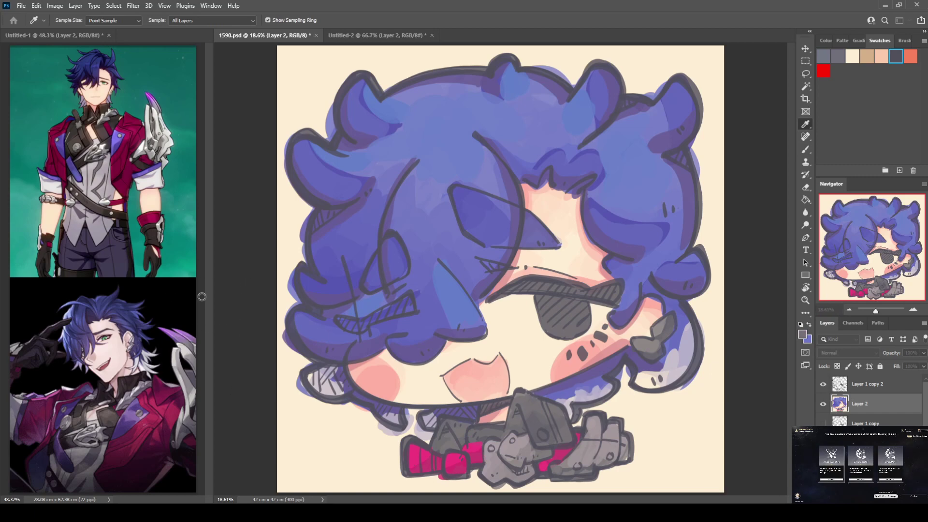
click(305, 269)
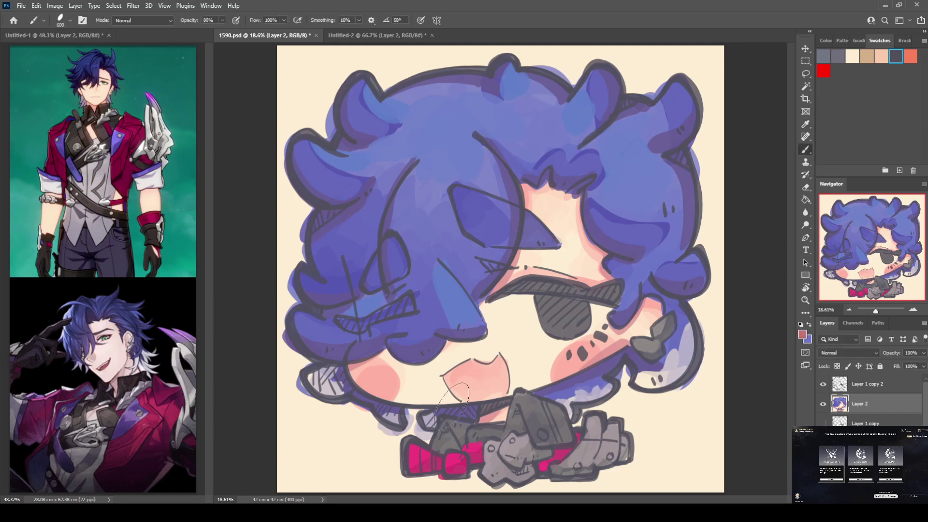
mouse_move(444, 425)
mouse_down()
mouse_move(438, 431)
mouse_move(456, 428)
mouse_up()
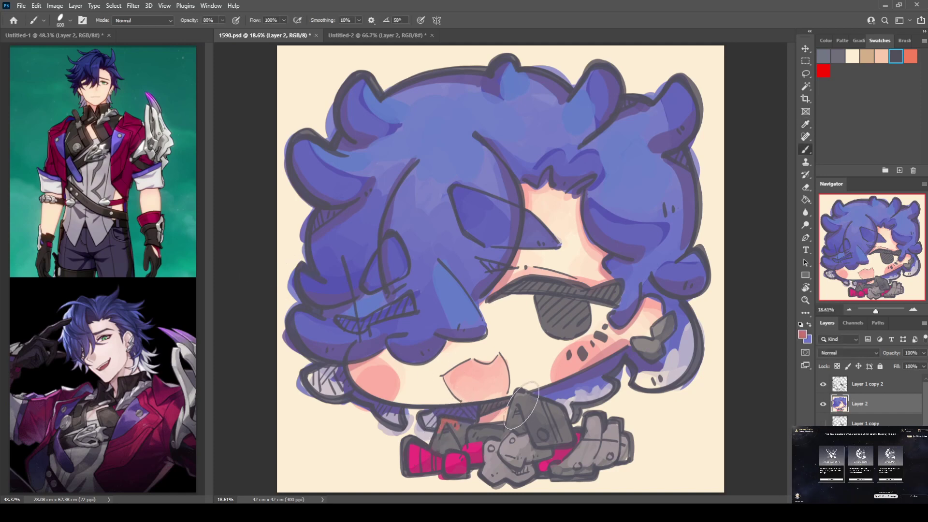
mouse_move(519, 397)
mouse_down()
mouse_move(529, 412)
mouse_move(529, 401)
mouse_move(541, 411)
mouse_move(537, 418)
mouse_move(528, 402)
mouse_move(538, 426)
mouse_move(540, 417)
mouse_move(547, 423)
mouse_move(536, 409)
mouse_move(552, 428)
mouse_up()
alt+click(538, 419)
alt+click(557, 417)
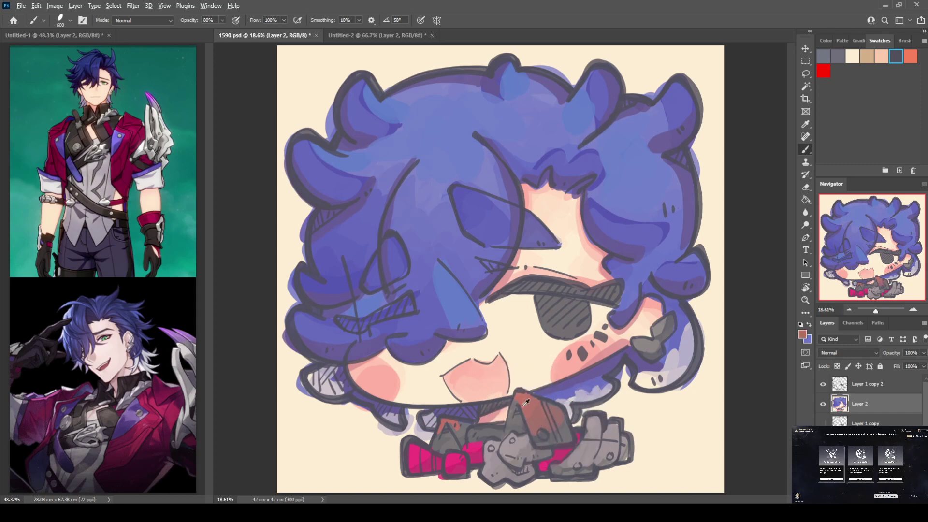
alt+click(484, 425)
mouse_move(518, 402)
mouse_down()
mouse_move(512, 410)
mouse_move(537, 445)
mouse_up()
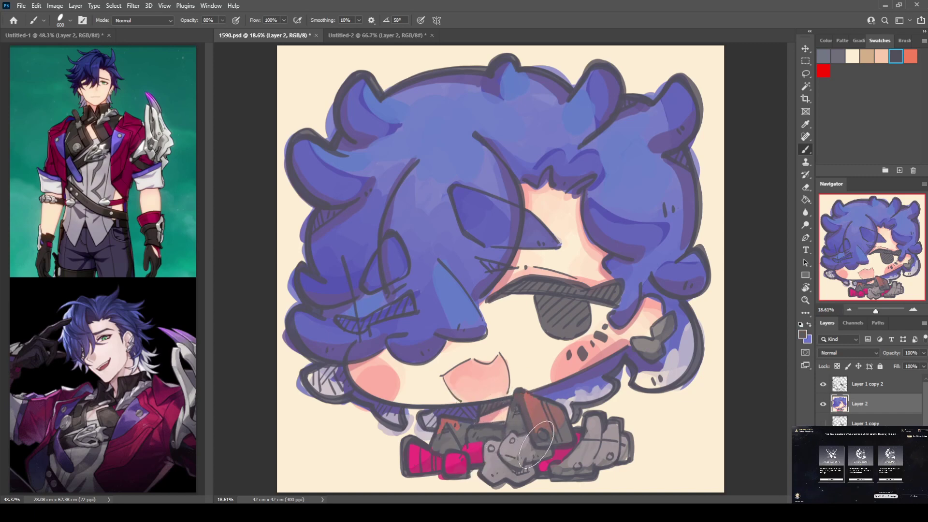
alt+click(454, 427)
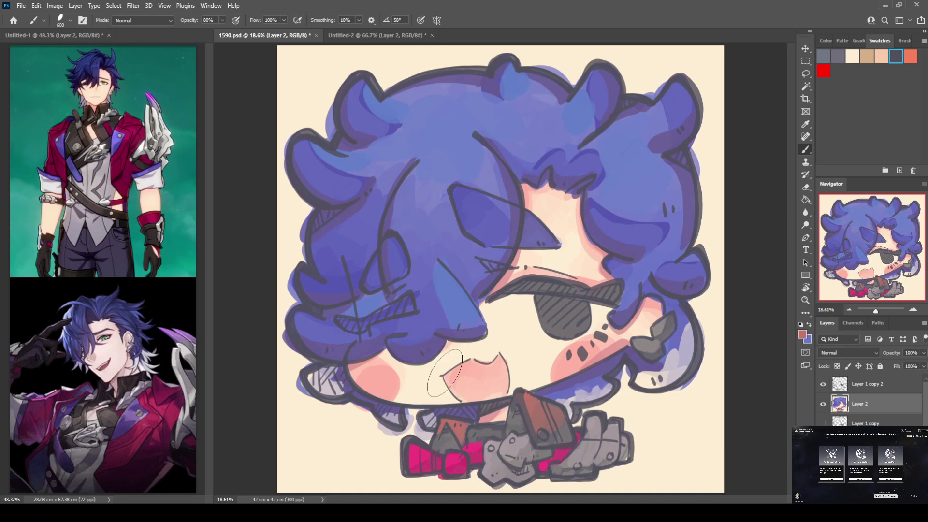
Step: Shade the armoured arm, lower torso and underside of the larger collar flap with darker grey, undoing a stray dab
alt+click(568, 467)
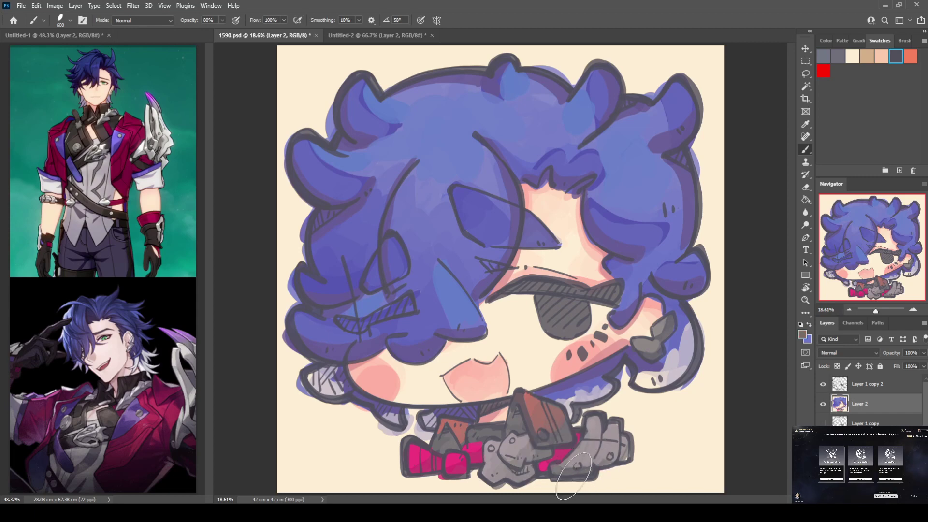
mouse_move(603, 438)
mouse_down()
mouse_move(594, 467)
mouse_move(621, 430)
mouse_move(615, 459)
mouse_move(627, 458)
mouse_move(608, 426)
mouse_move(620, 433)
mouse_up()
alt+click(608, 429)
key(ctrl+z)
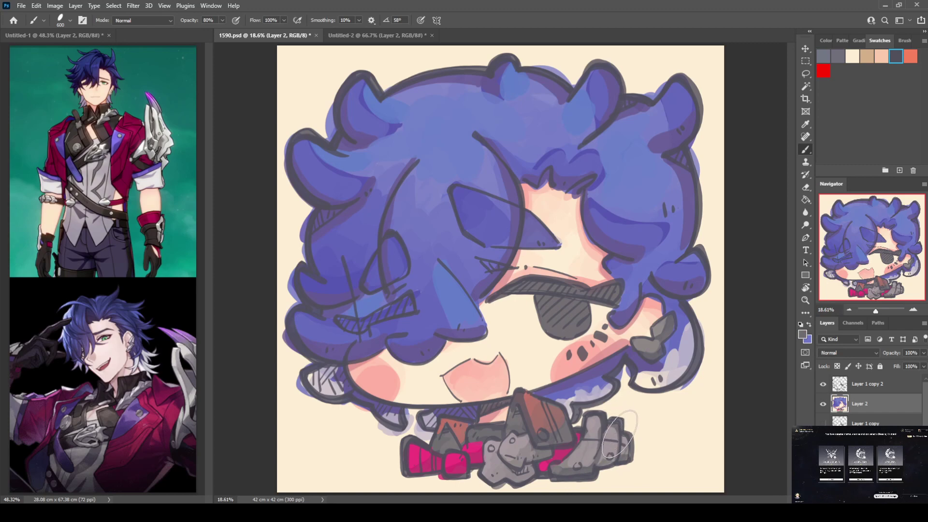
alt+click(544, 442)
drag(542, 444, 520, 401)
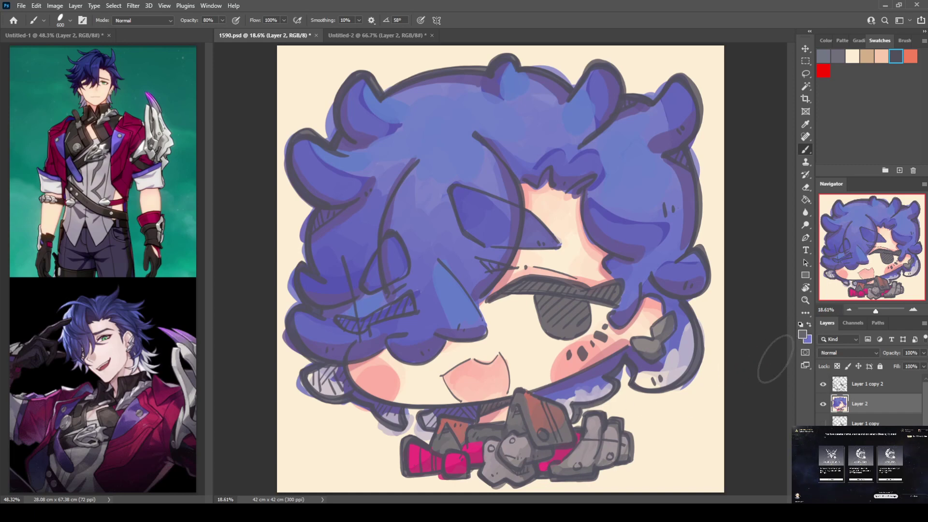
Step: Pick a light grey and paint highlights on the lower torso armour and the plates of the armoured arm
key(i)
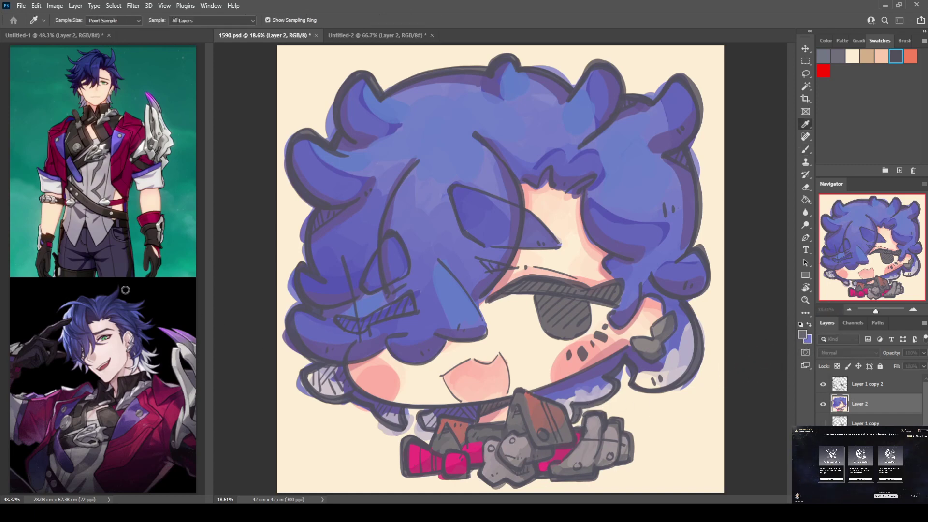
key(b)
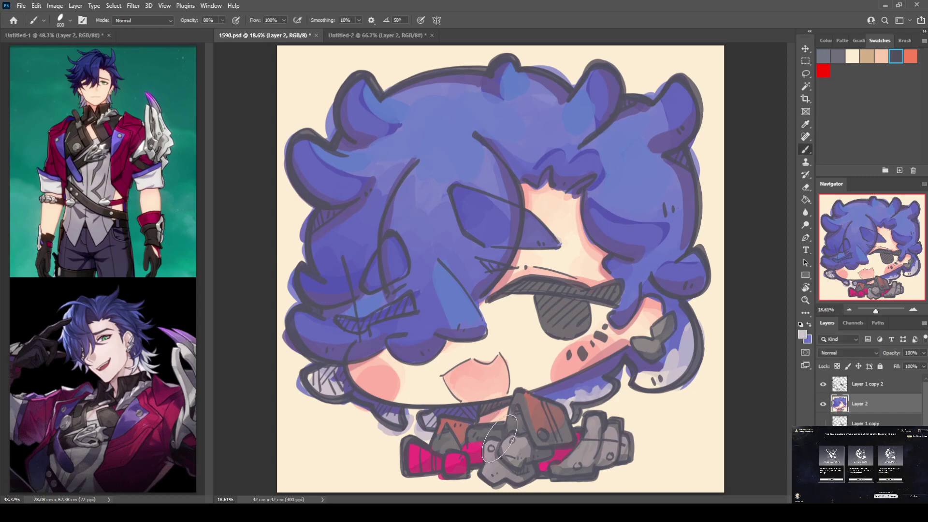
mouse_move(516, 438)
mouse_down()
mouse_move(482, 456)
mouse_move(486, 449)
mouse_move(496, 450)
mouse_move(492, 473)
mouse_up()
mouse_move(583, 442)
mouse_down()
mouse_move(594, 424)
mouse_move(592, 442)
mouse_move(577, 450)
mouse_move(613, 432)
mouse_move(605, 449)
mouse_move(625, 446)
mouse_up()
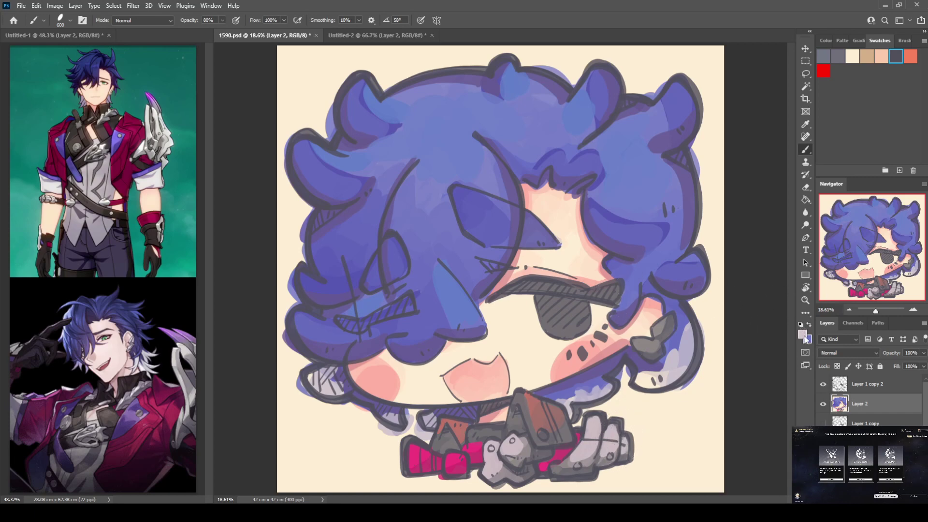
Step: Pick a bright magenta-pink, colour the upper tips of the armoured arm's plates, and strengthen them with a more saturated pink
key(i)
click(230, 284)
click(173, 268)
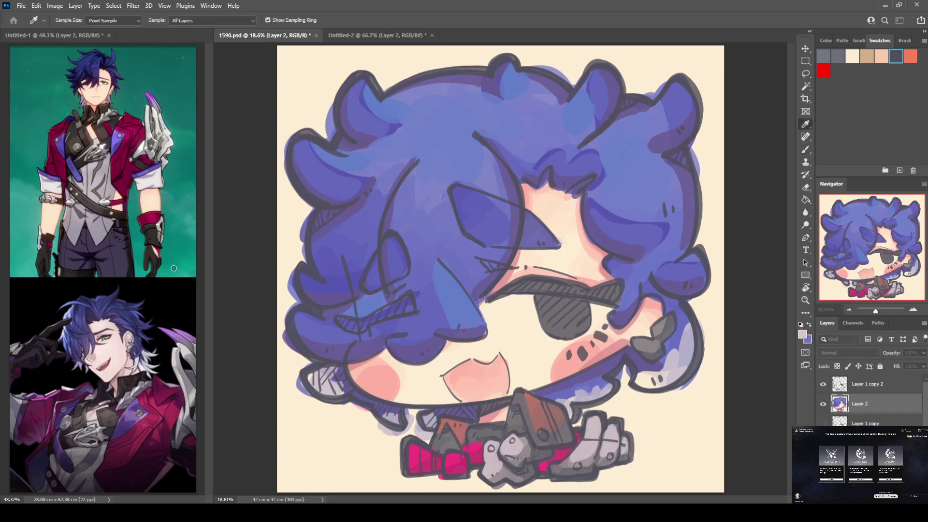
click(318, 262)
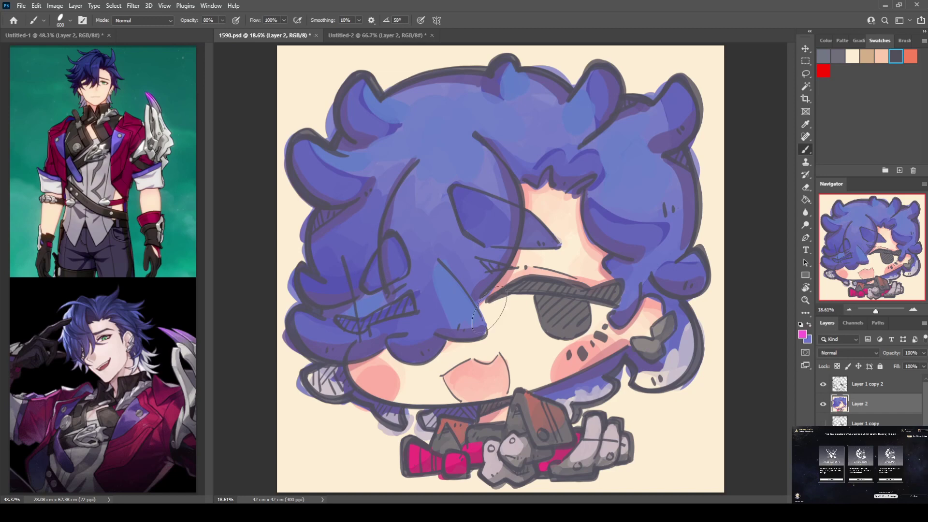
mouse_move(592, 419)
mouse_down()
mouse_move(616, 425)
mouse_move(618, 434)
mouse_move(591, 431)
mouse_move(623, 441)
mouse_up()
alt+click(592, 430)
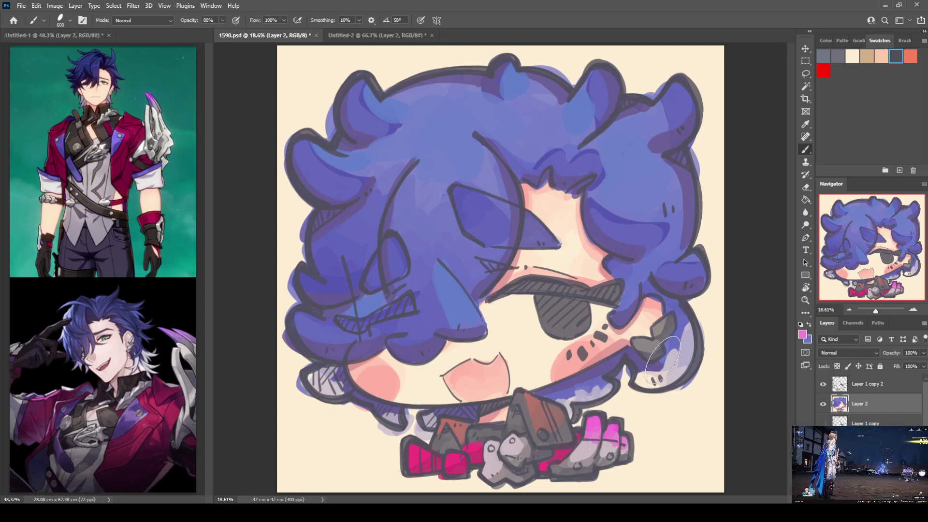
key(i)
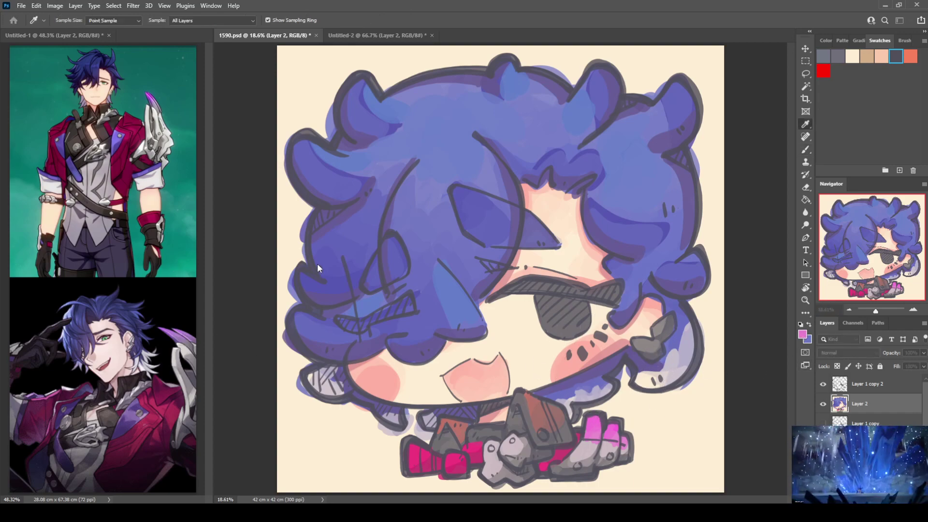
key(b)
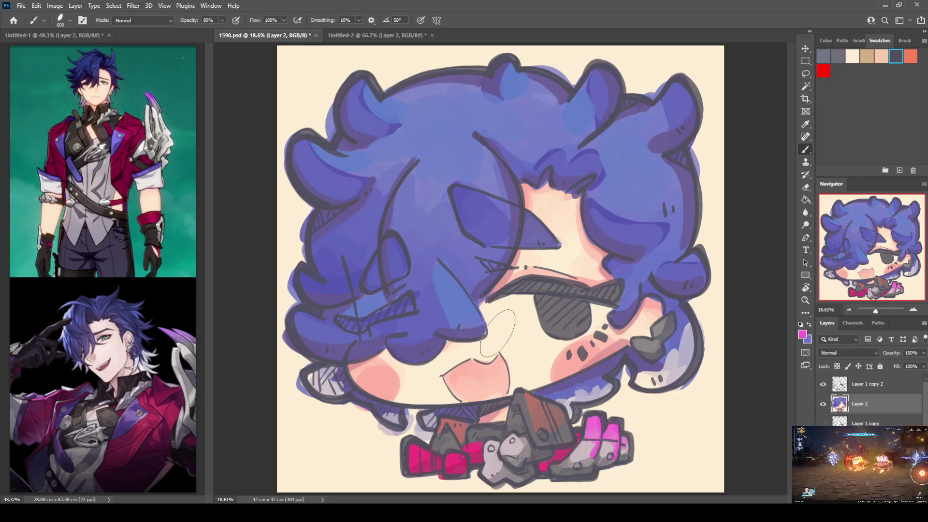
Step: Pick a soft peach, tint the lower torso armour and armoured arm with it, and blend the tint using a sampled armour tone
alt+click(507, 445)
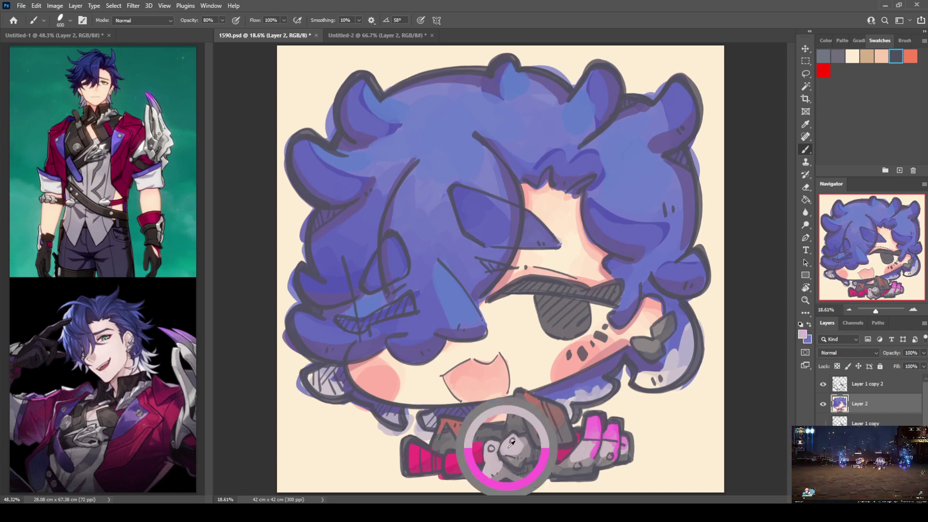
click(804, 334)
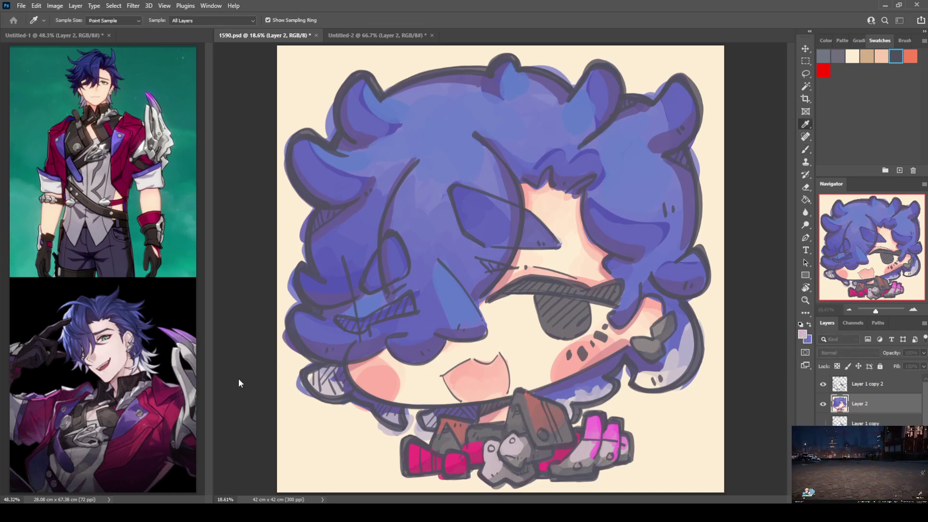
click(146, 282)
click(302, 264)
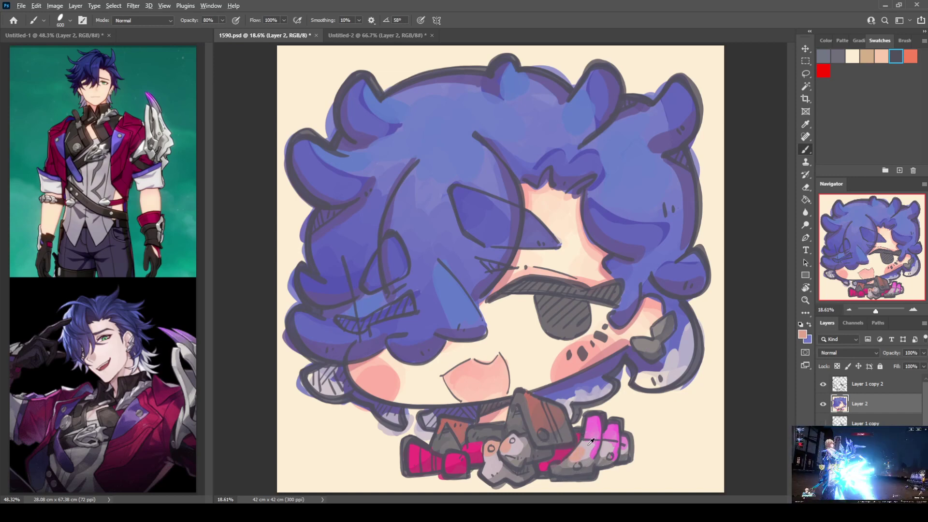
alt+click(588, 445)
drag(543, 435, 542, 433)
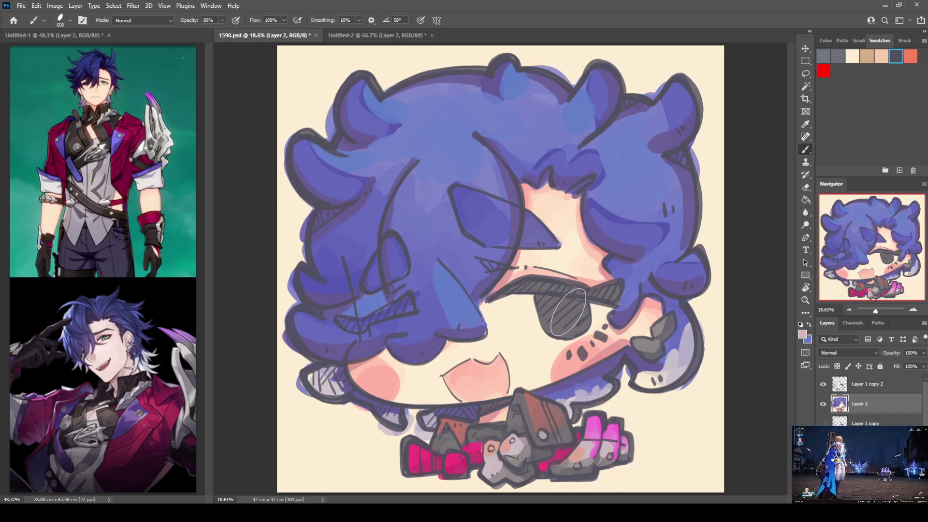
Step: Set the foreground colour to white and paint the white of the open eye on both sides of the iris
key(d)
key(x)
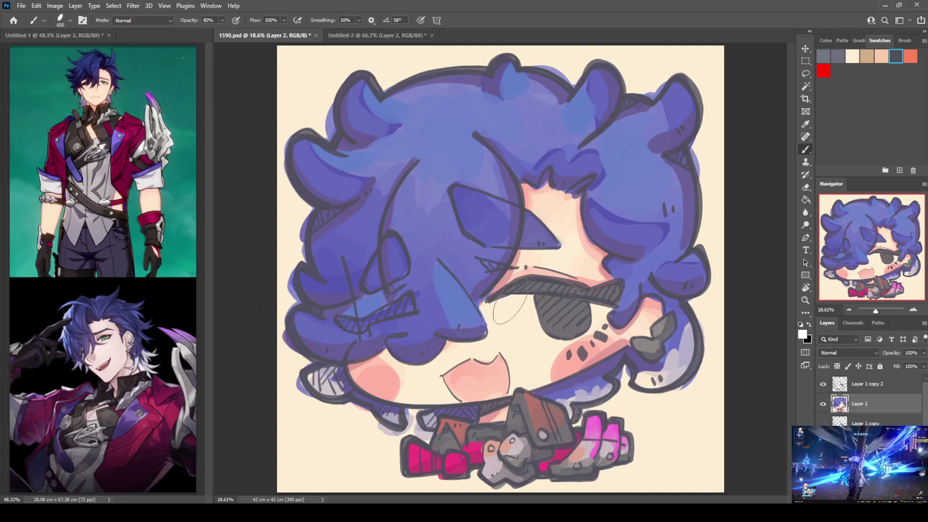
drag(597, 311, 594, 310)
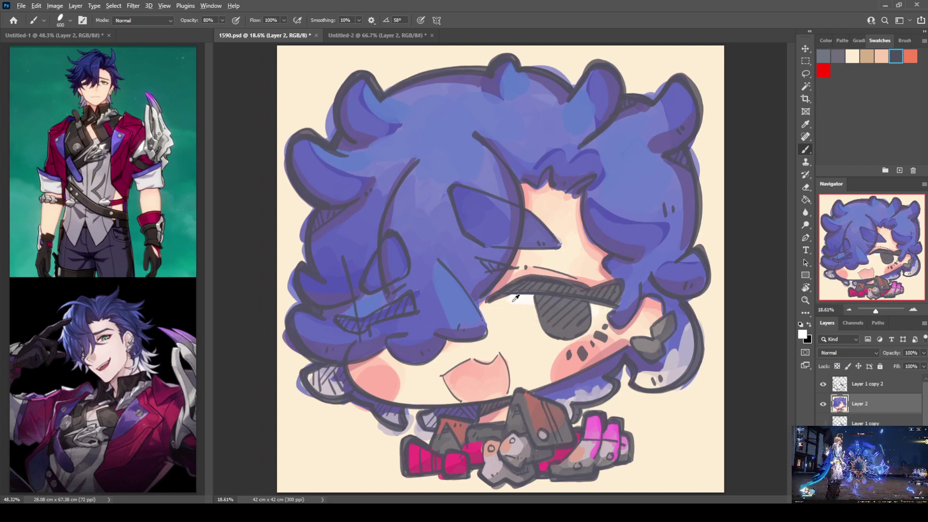
drag(517, 306, 506, 309)
alt+click(525, 310)
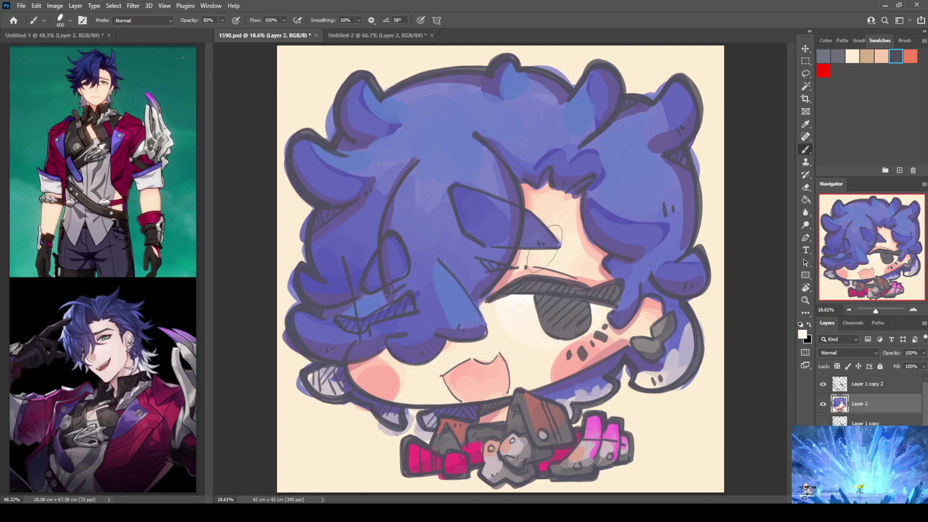
Step: Pick a pale greyish pink and shade the eye white beneath the upper lash, deepening it with a darker mauve
alt+click(509, 272)
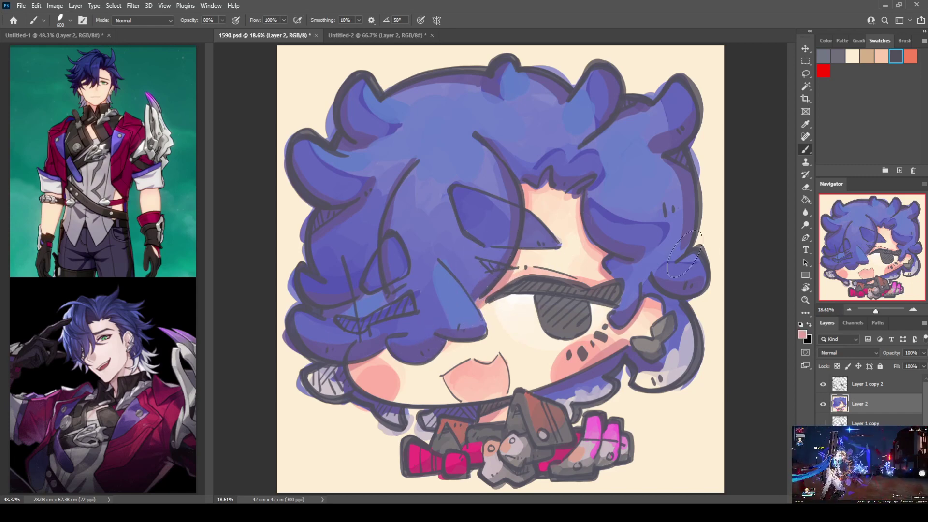
key(i)
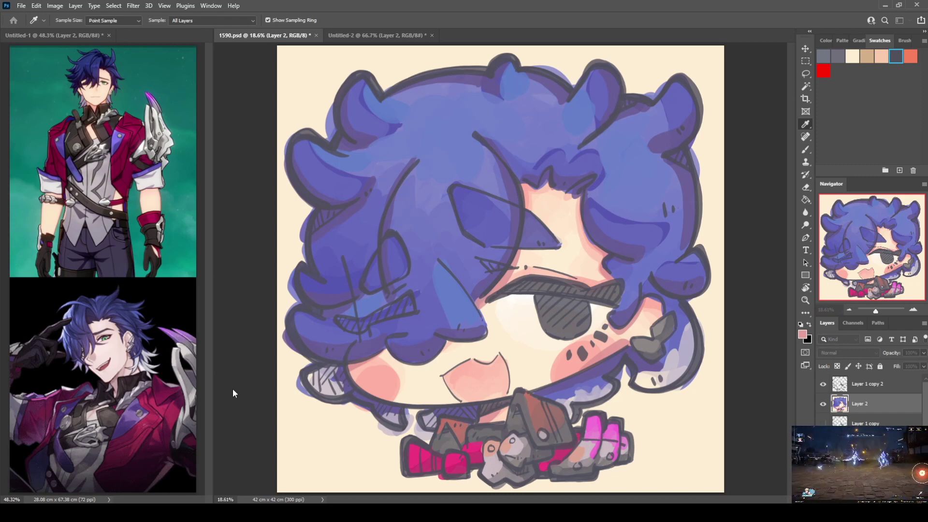
key(b)
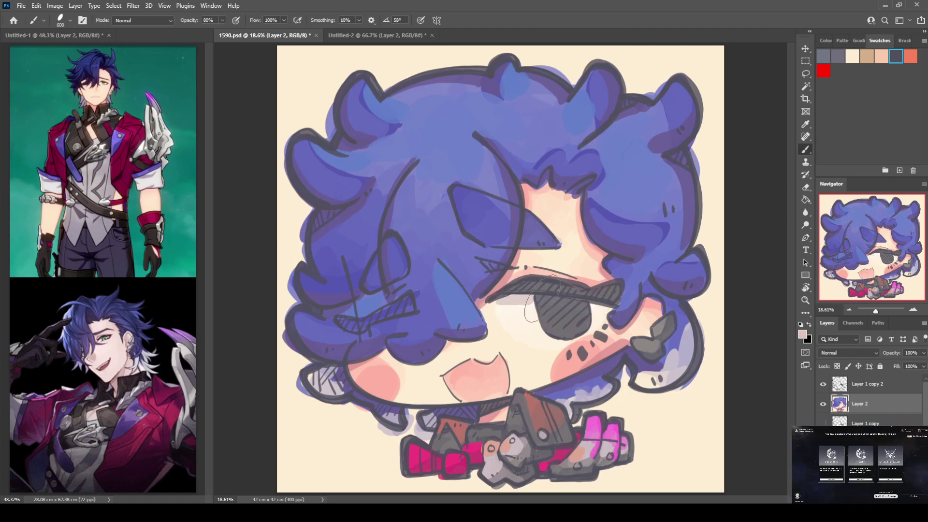
drag(501, 300, 533, 302)
key(i)
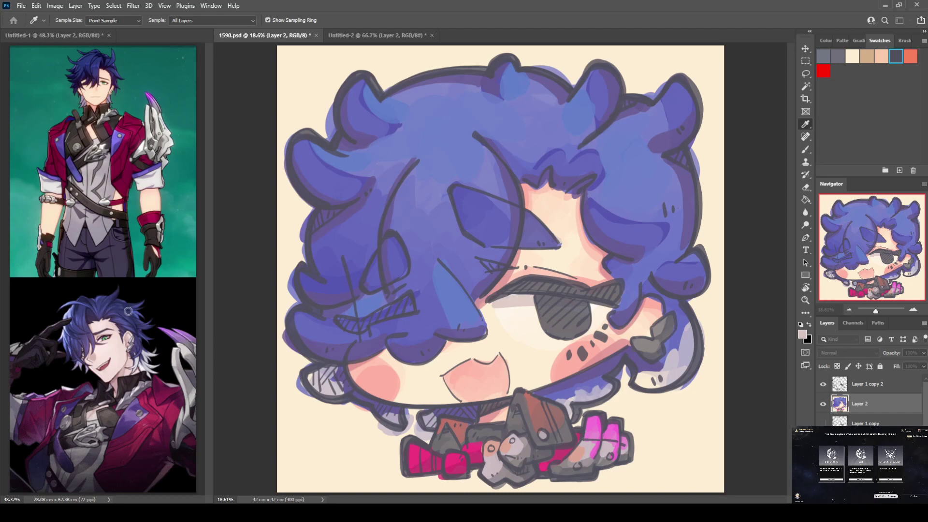
key(b)
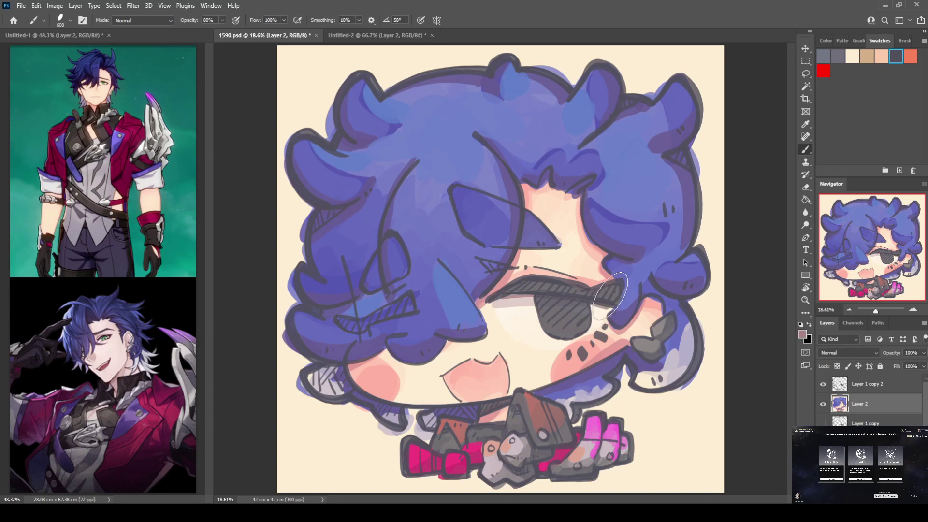
Step: Pick a light cyan as the colour for highlighting the hair
alt+click(575, 354)
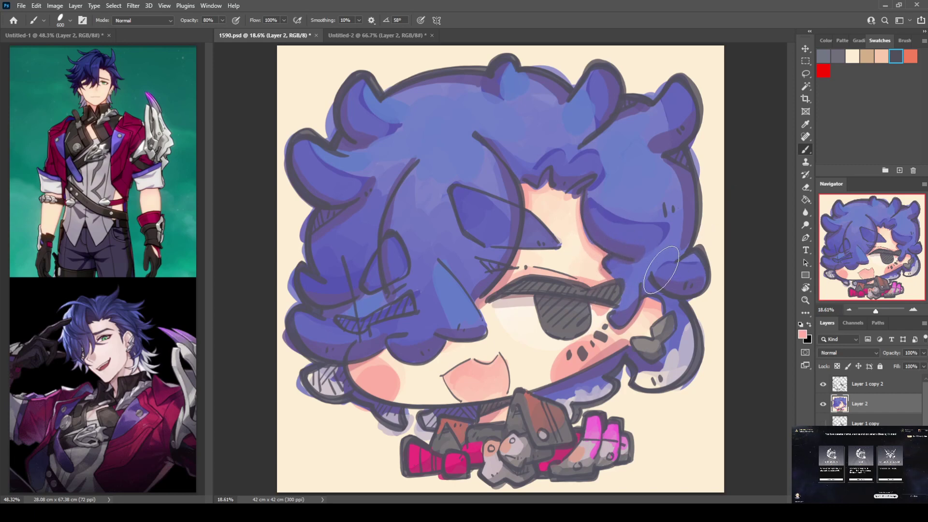
key(i)
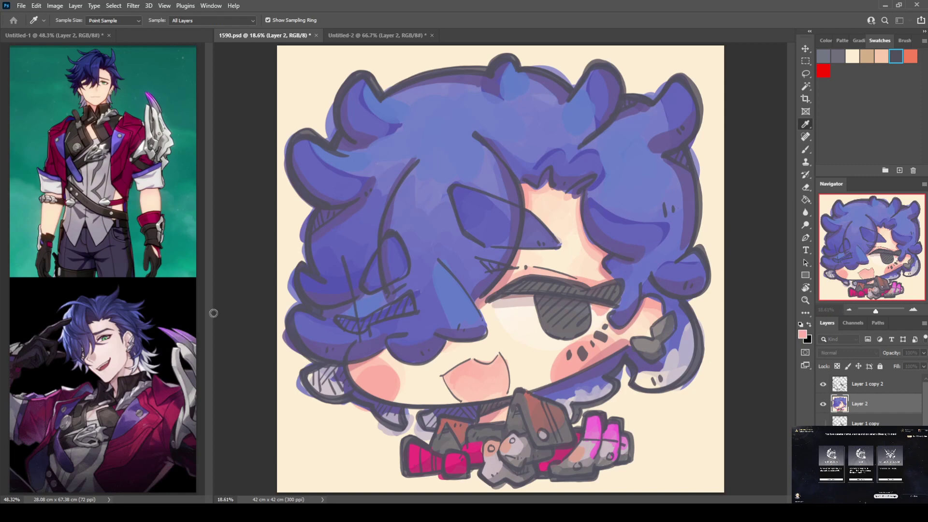
click(317, 253)
mouse_move(411, 168)
mouse_down()
mouse_move(429, 150)
mouse_move(421, 183)
mouse_move(460, 171)
mouse_move(468, 156)
mouse_move(463, 175)
mouse_up()
mouse_move(355, 143)
mouse_down()
mouse_move(380, 148)
mouse_move(400, 162)
mouse_up()
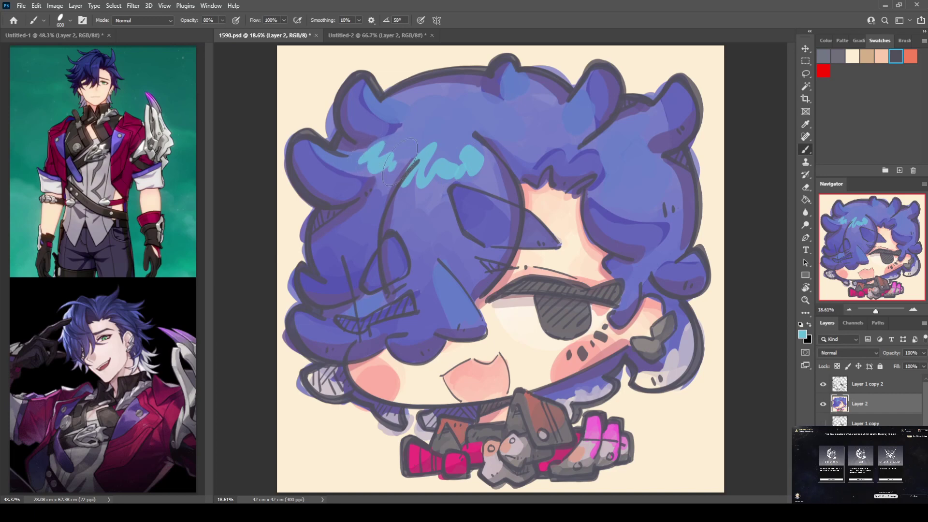
drag(520, 144, 564, 115)
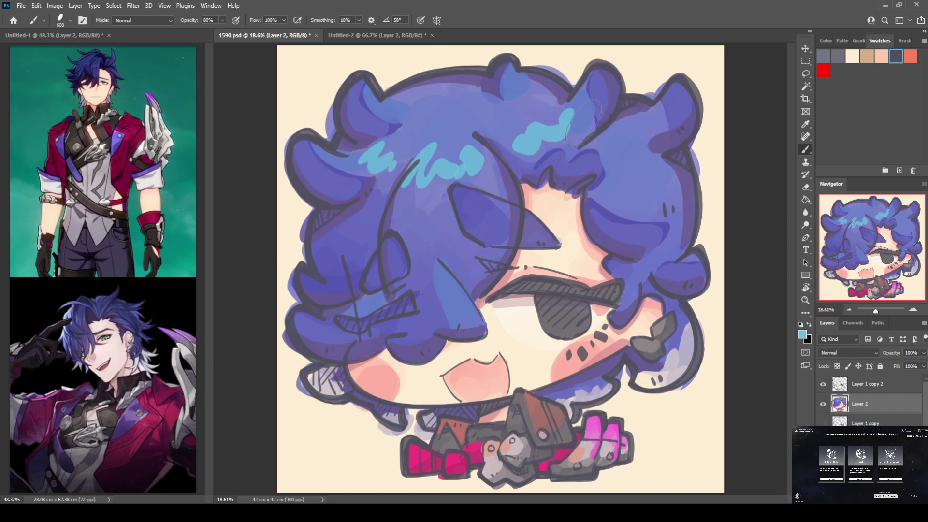
click(410, 110)
click(424, 111)
click(436, 112)
key(ctrl+z)
key(ctrl+z)
key(ctrl+z)
key(ctrl+z)
key(ctrl+z)
key(ctrl+z)
key(ctrl+z)
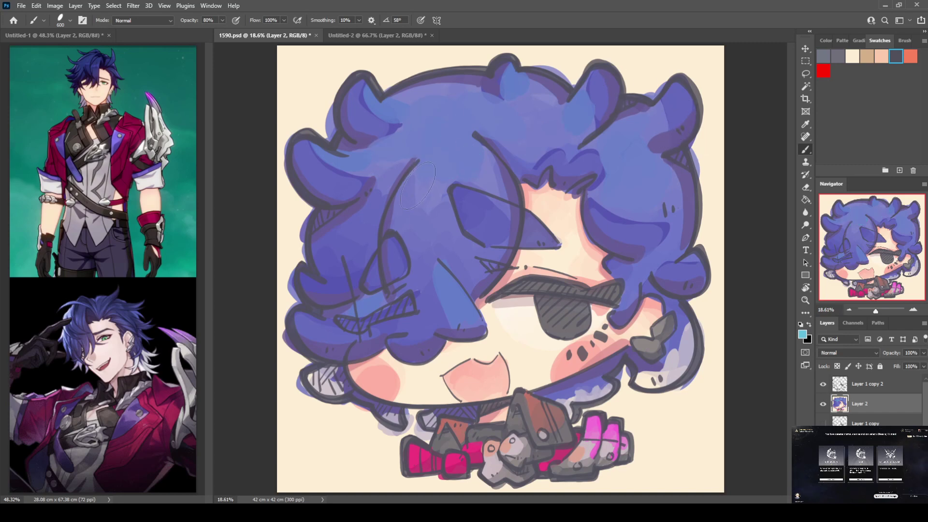
key(0)
mouse_move(360, 153)
mouse_down()
mouse_move(367, 171)
mouse_move(426, 162)
mouse_move(434, 176)
mouse_move(477, 169)
mouse_move(483, 179)
mouse_move(523, 143)
mouse_move(553, 137)
mouse_move(579, 93)
mouse_up()
key(ctrl+z)
key(ctrl+z)
key(ctrl+z)
key(ctrl+z)
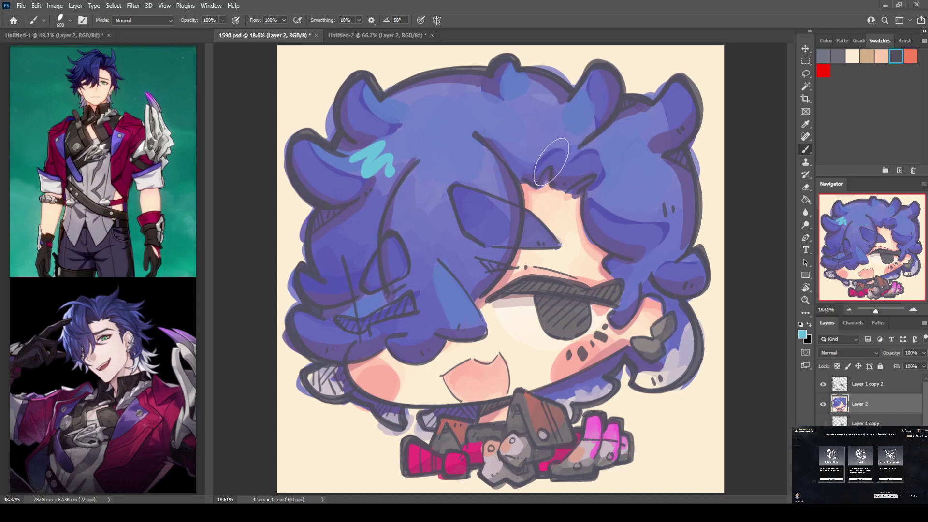
key(ctrl+z)
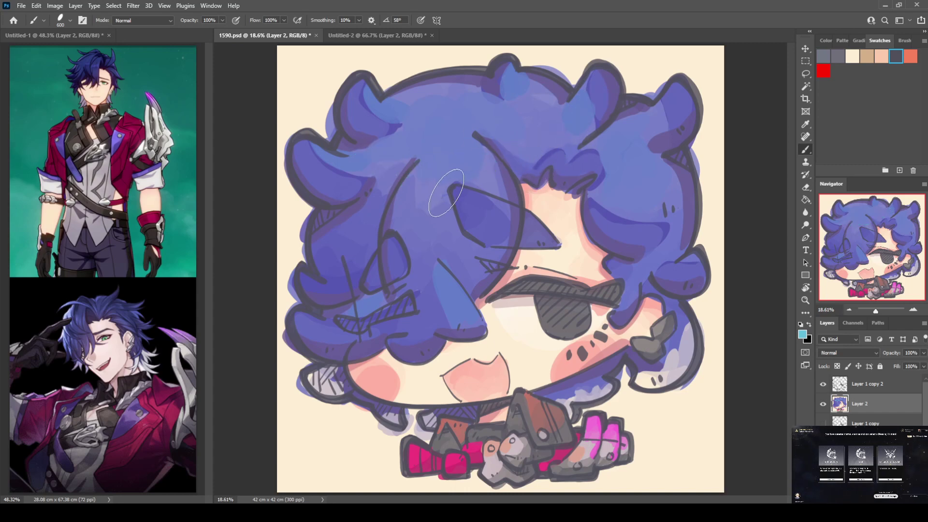
Step: Paint light cyan highlights at 80% brush opacity across the fringe, crown and two tufts on the open-eye side, and save the document
key(8)
mouse_move(399, 199)
mouse_down()
mouse_move(412, 183)
mouse_move(440, 193)
mouse_move(480, 187)
mouse_move(483, 161)
mouse_move(502, 191)
mouse_move(459, 184)
mouse_up()
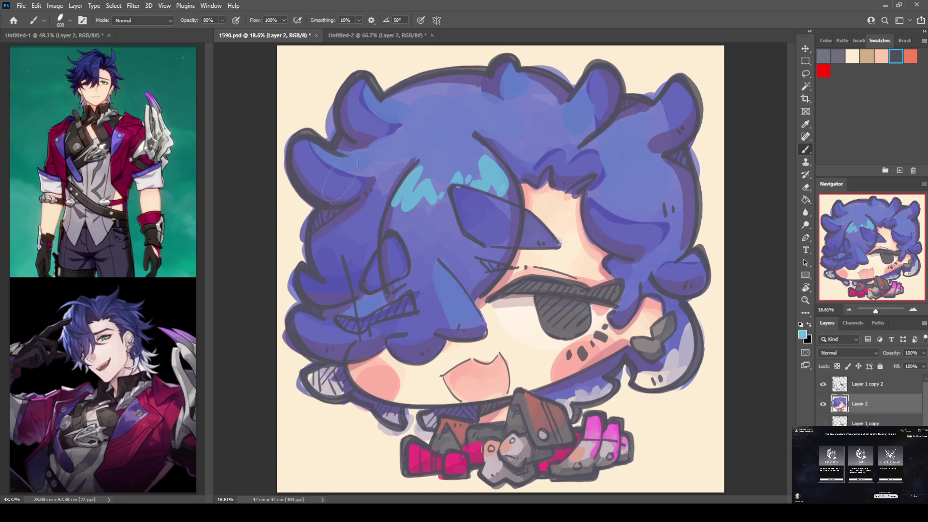
drag(385, 172, 350, 163)
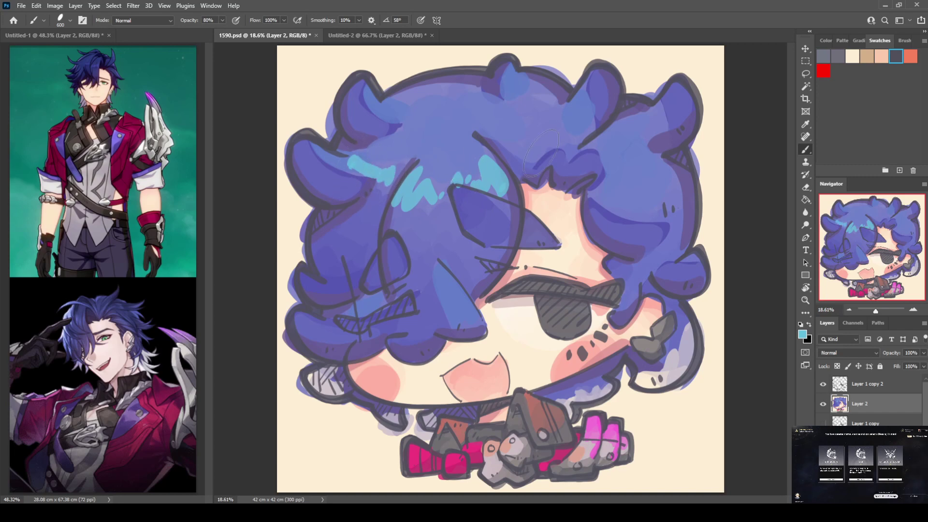
mouse_move(541, 153)
mouse_down()
mouse_move(534, 157)
mouse_move(575, 130)
mouse_up()
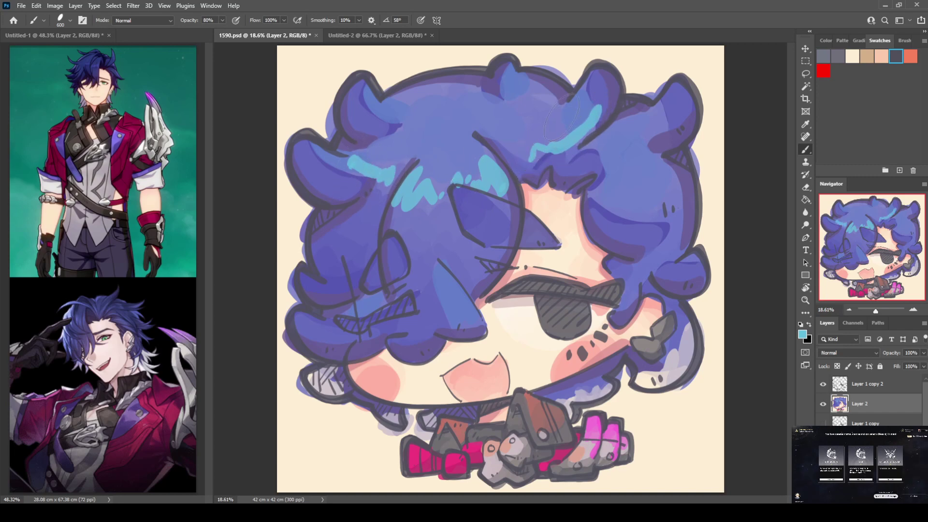
key(ctrl+z)
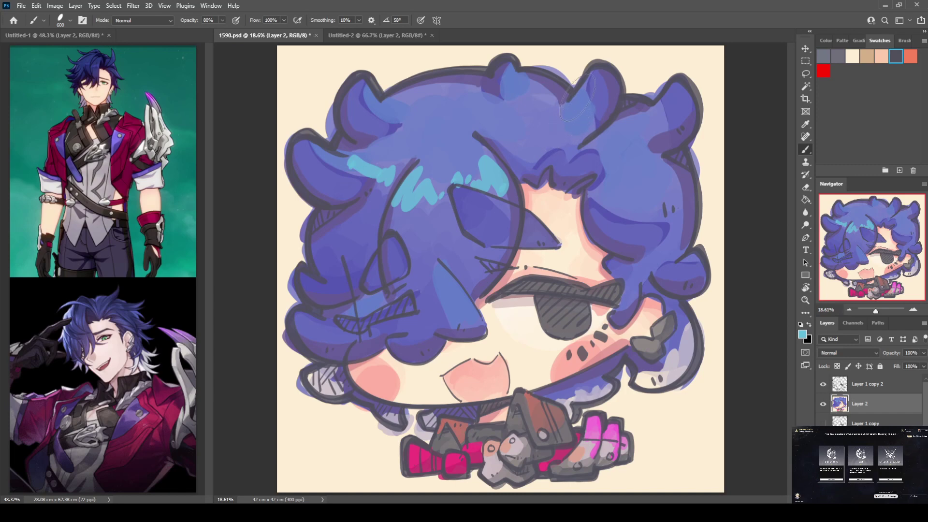
drag(577, 97, 546, 135)
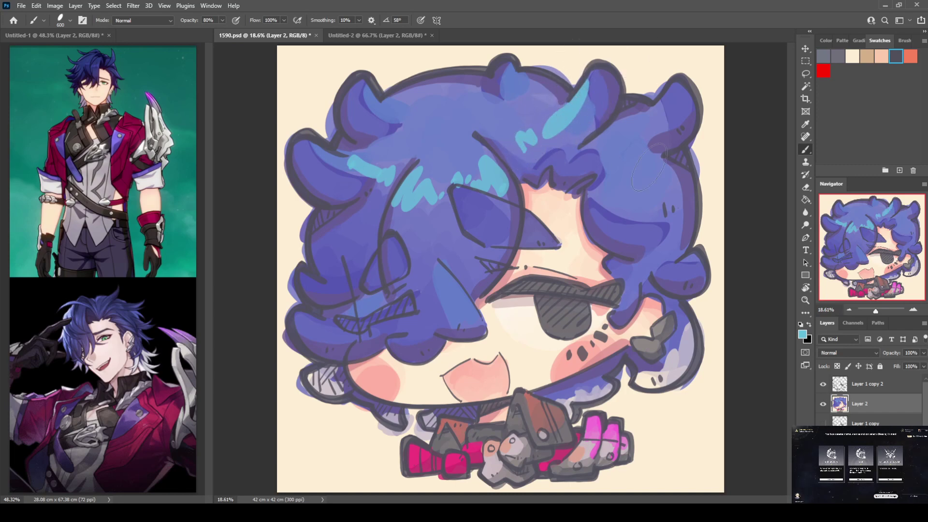
drag(677, 92, 652, 130)
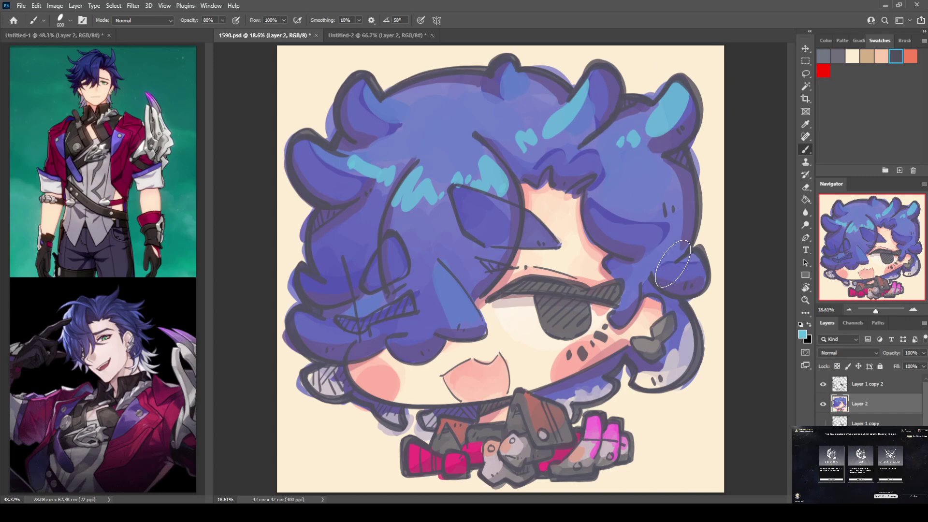
key(ctrl+s)
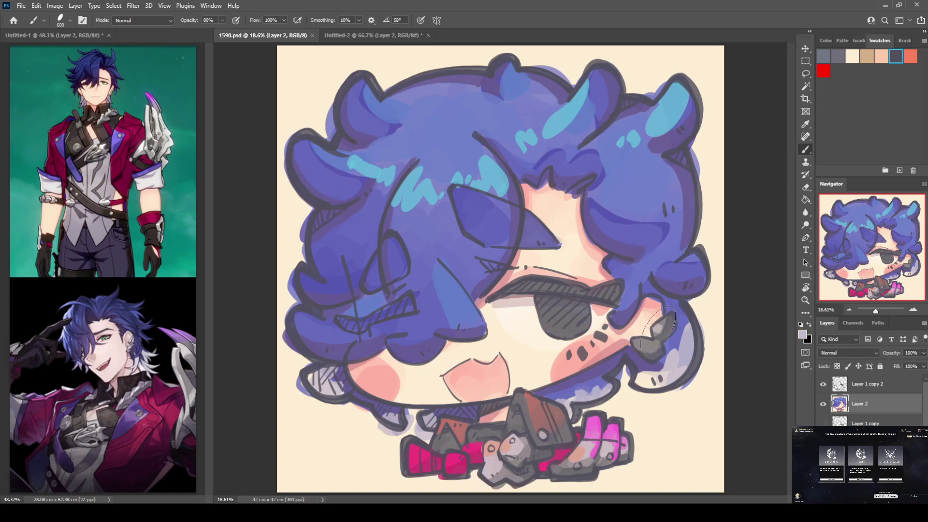
Step: Paint pale grey highlights on the facets of the earring at 80% brush opacity and save the document
drag(667, 320, 661, 354)
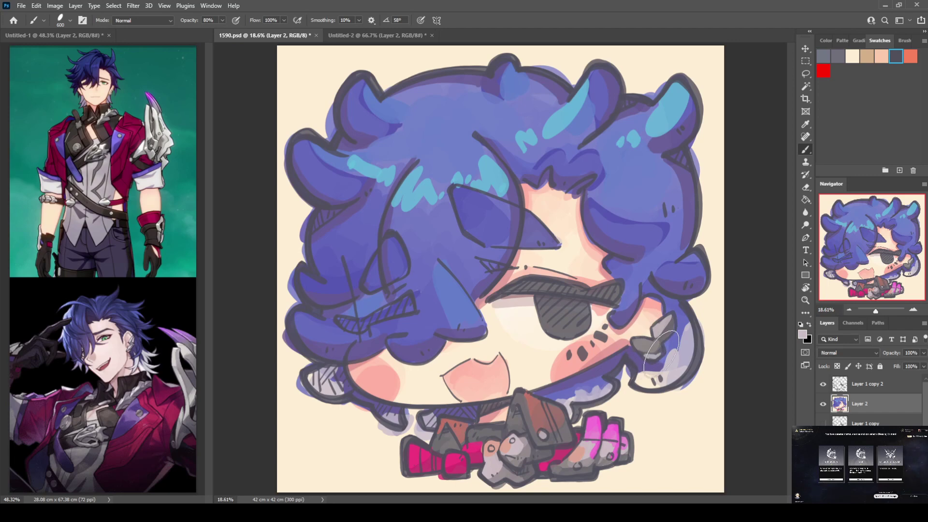
alt+click(654, 355)
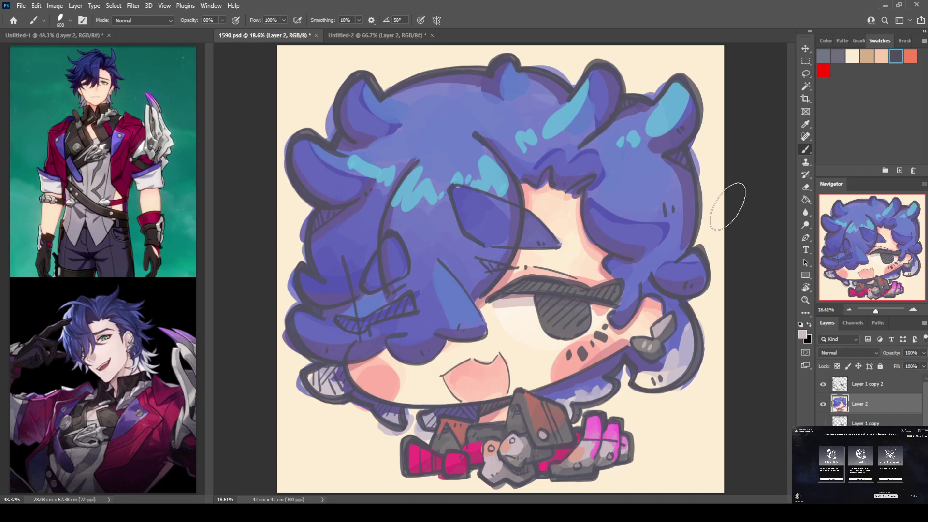
key(ctrl+s)
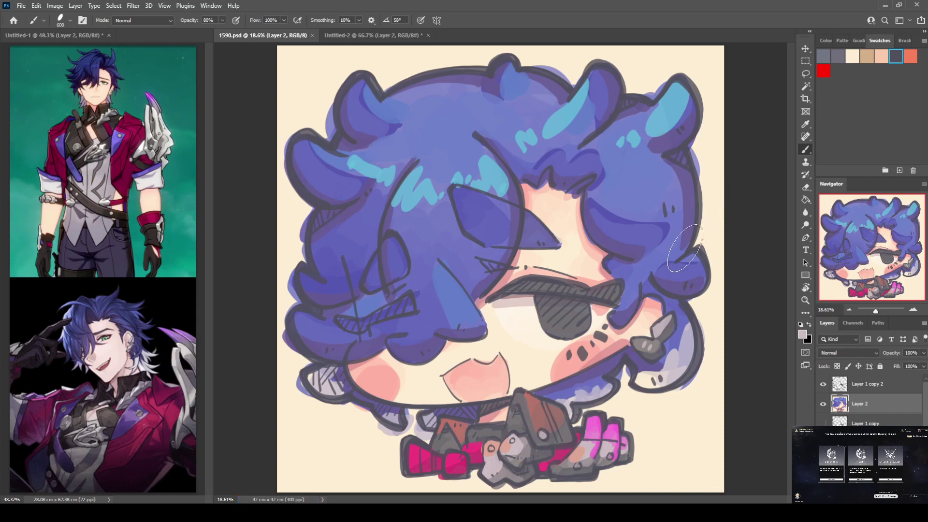
Step: Pick a dusty pink, reduce the brush to 250, and add pink reflected light along the lower edges of the jacket sleeve and armour
click(800, 334)
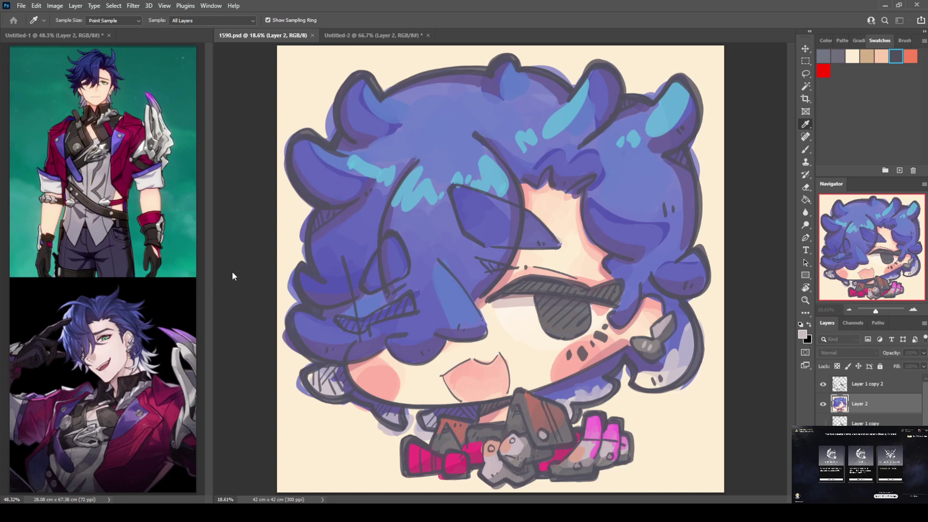
key(b)
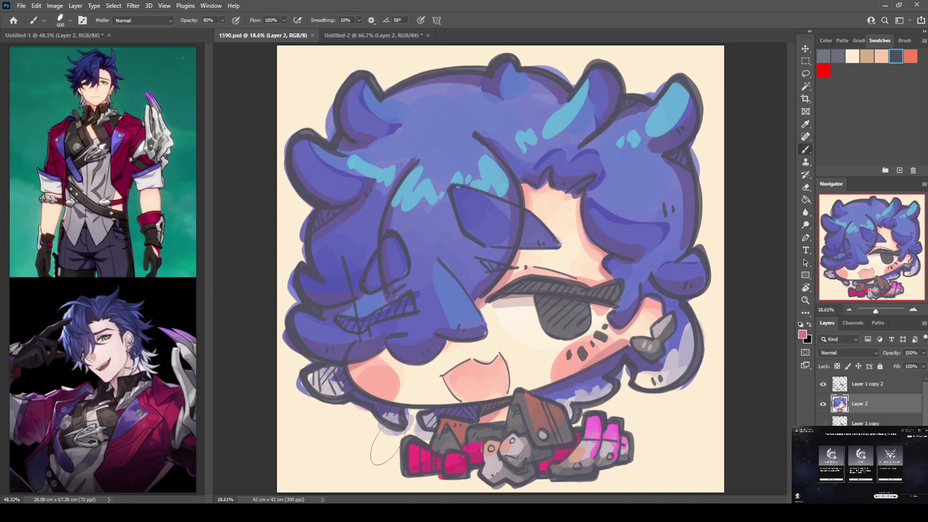
key(bracketleft)
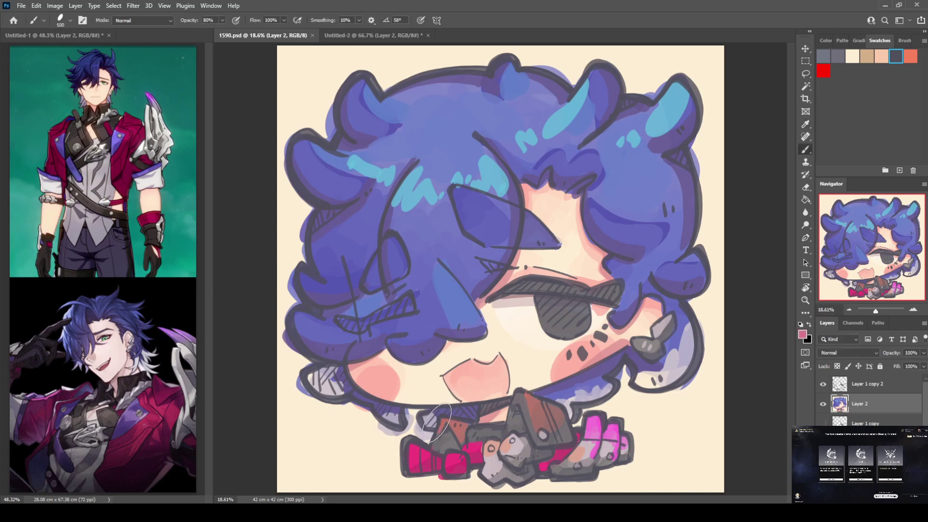
drag(436, 448, 433, 439)
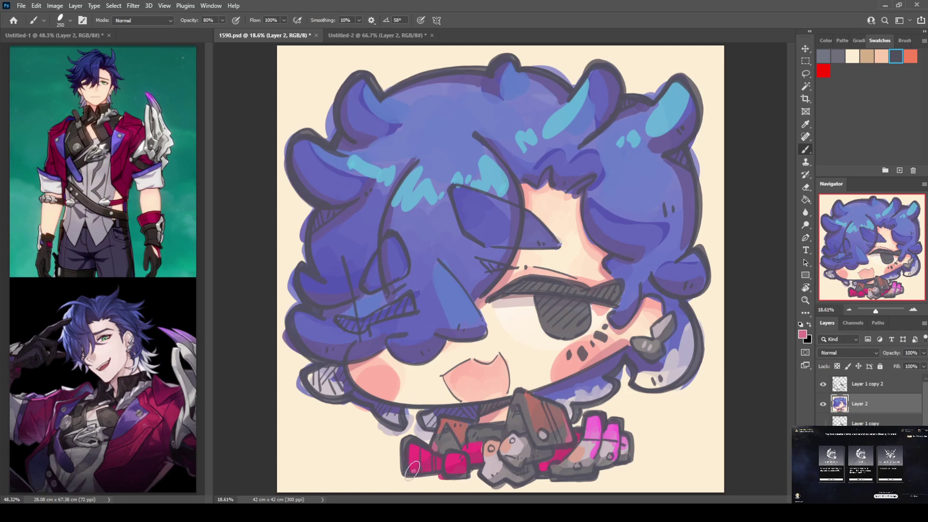
drag(554, 472, 586, 476)
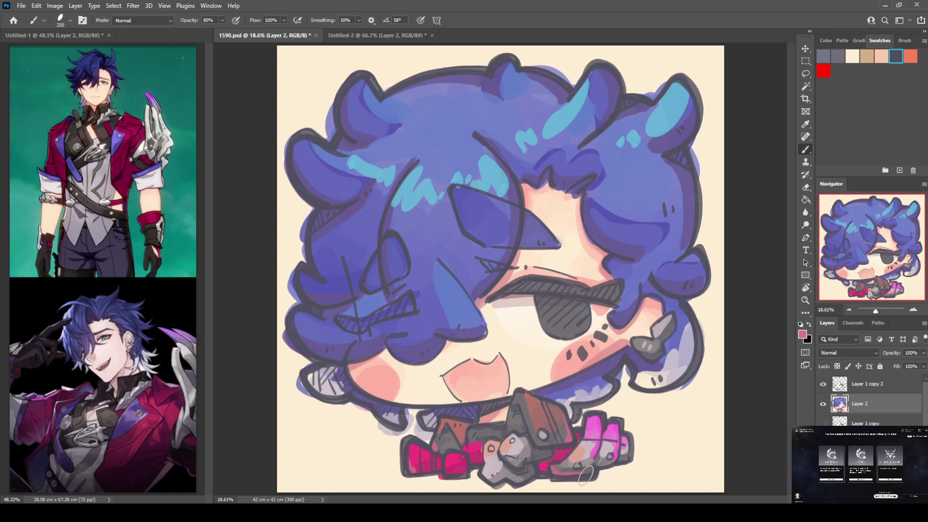
Step: Paint dusty pink rim light with a 300 brush along the lower edges of the outer hair tufts, mainly on the covered-eye side
drag(670, 290, 694, 291)
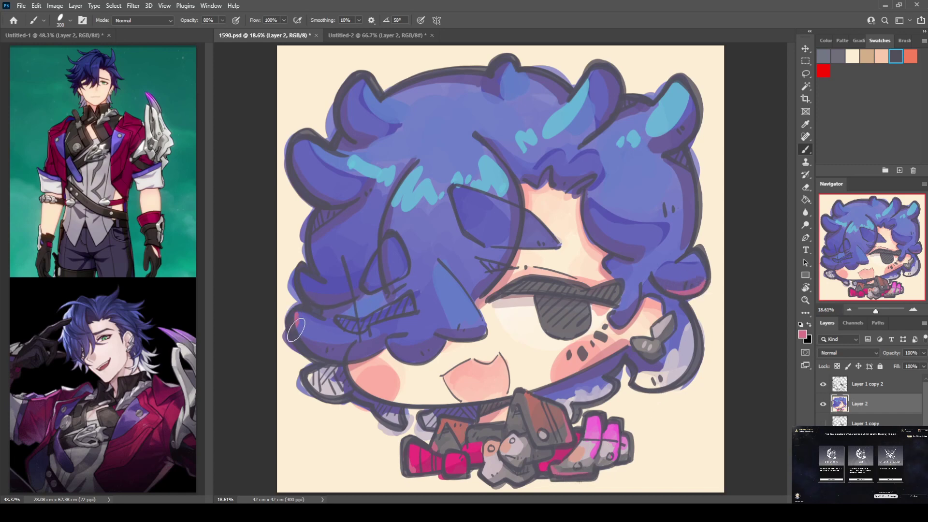
drag(293, 331, 340, 360)
drag(299, 272, 321, 304)
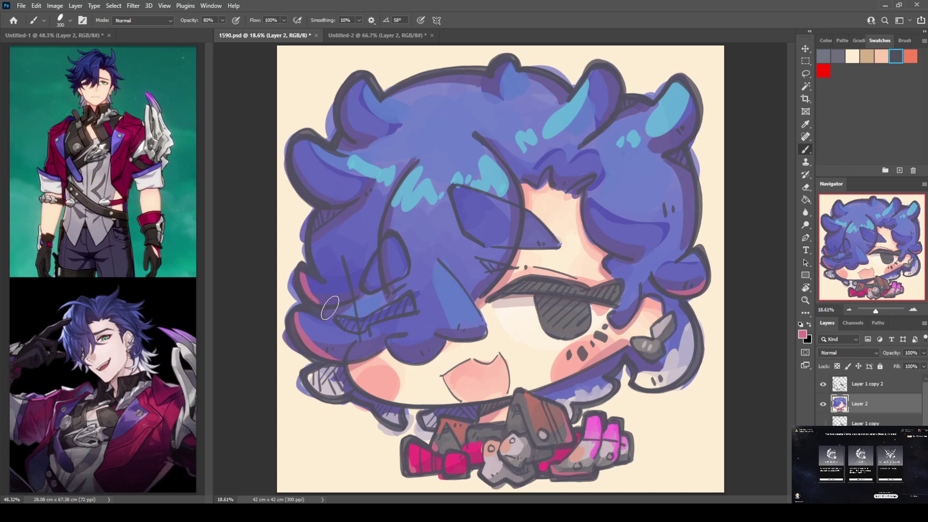
mouse_move(314, 220)
mouse_down()
mouse_move(311, 256)
mouse_move(340, 279)
mouse_up()
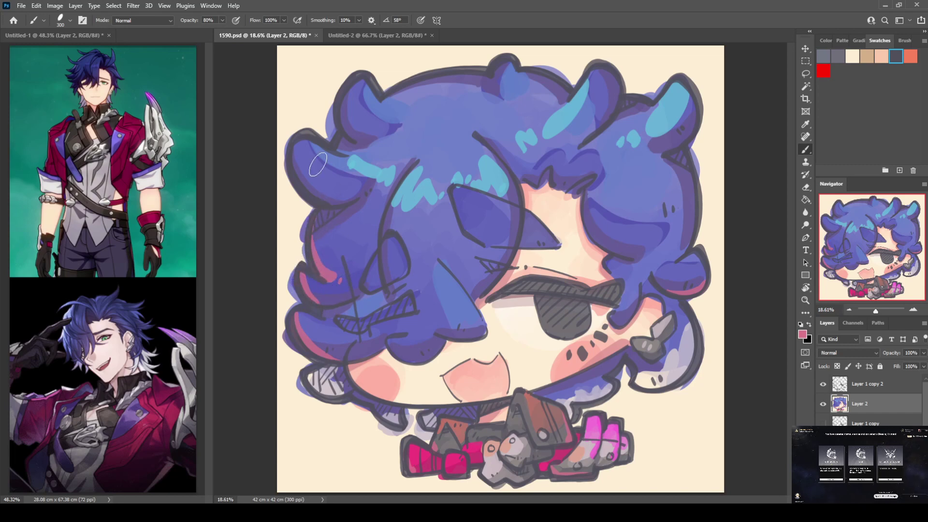
mouse_move(285, 166)
mouse_down()
mouse_move(287, 176)
mouse_move(355, 198)
mouse_up()
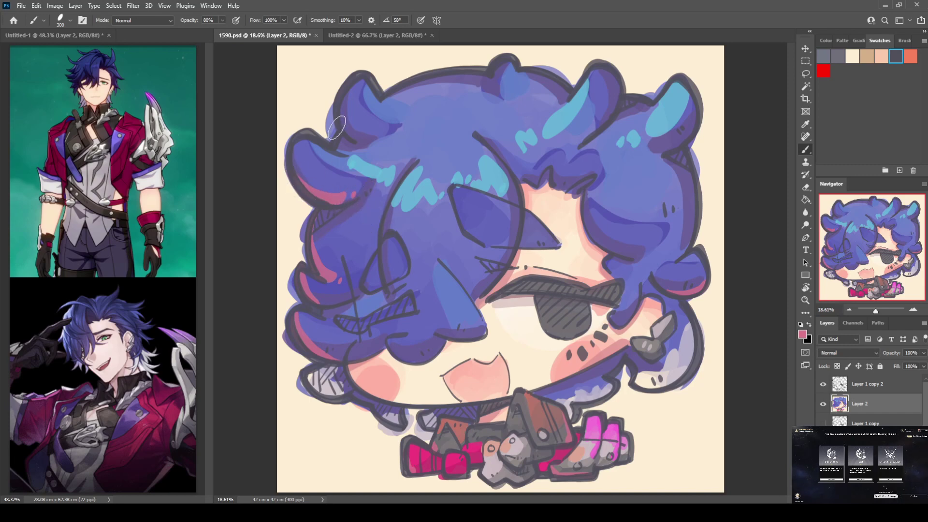
drag(342, 129, 358, 139)
Step: Add dusty pink rim light to the hair ends beneath the face and behind the earring, and along the hair's outer edge on the open-eye side
mouse_move(323, 392)
mouse_down()
mouse_move(351, 396)
mouse_move(391, 421)
mouse_up()
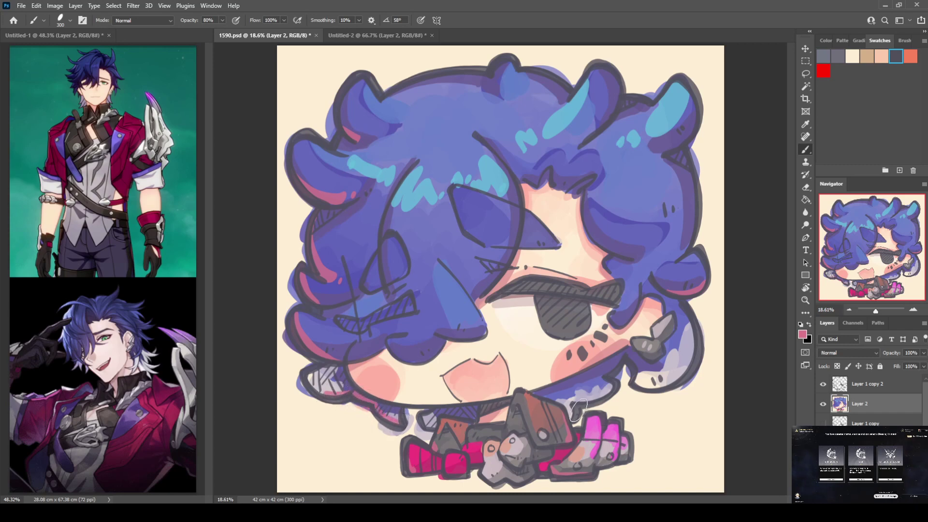
mouse_move(574, 403)
mouse_down()
mouse_move(662, 386)
mouse_move(692, 356)
mouse_up()
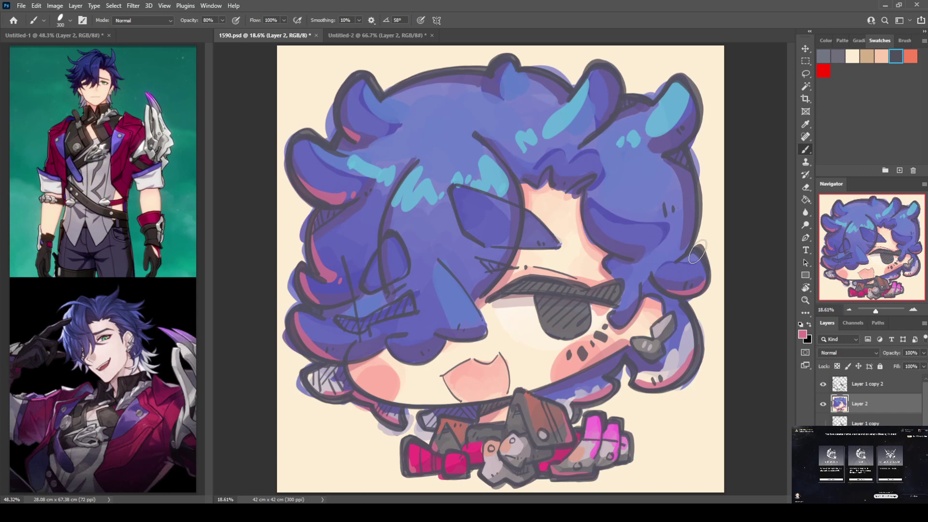
drag(695, 223, 680, 252)
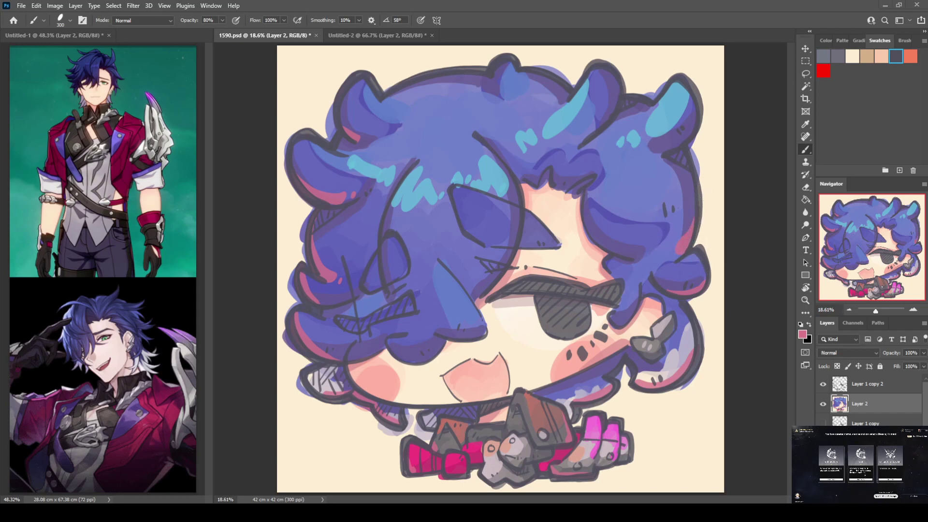
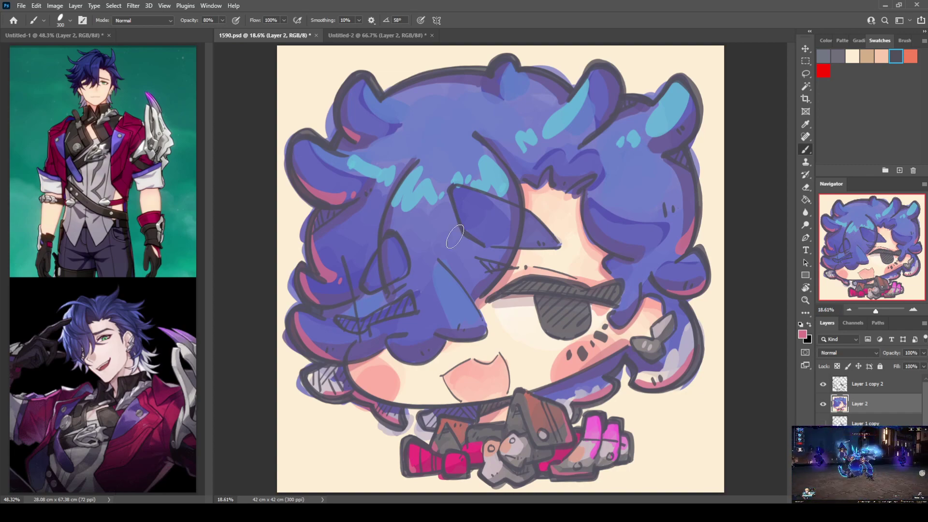
Step: Duplicate the Layer 1 copy 2 line-art layer and hide the original
click(858, 390)
key(ctrl+j)
click(822, 404)
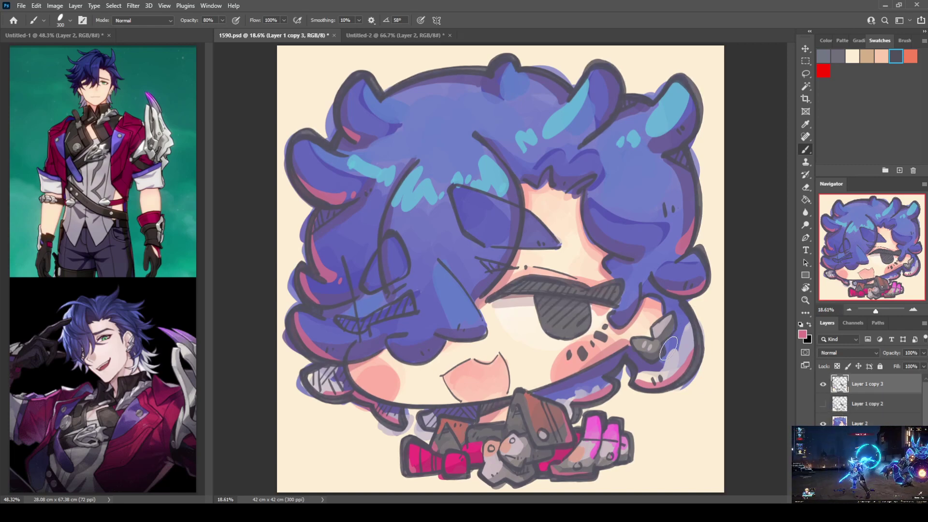
Step: Fill the hatched iris of the open eye with solid dark grey on the duplicated line-art layer
alt+click(556, 296)
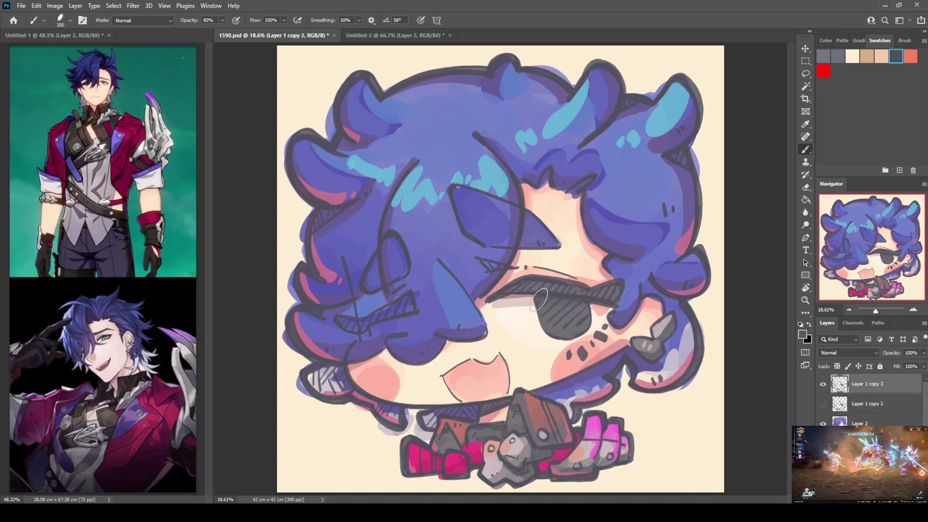
mouse_move(538, 301)
mouse_down()
mouse_move(559, 307)
mouse_move(550, 303)
mouse_up()
alt+click(574, 299)
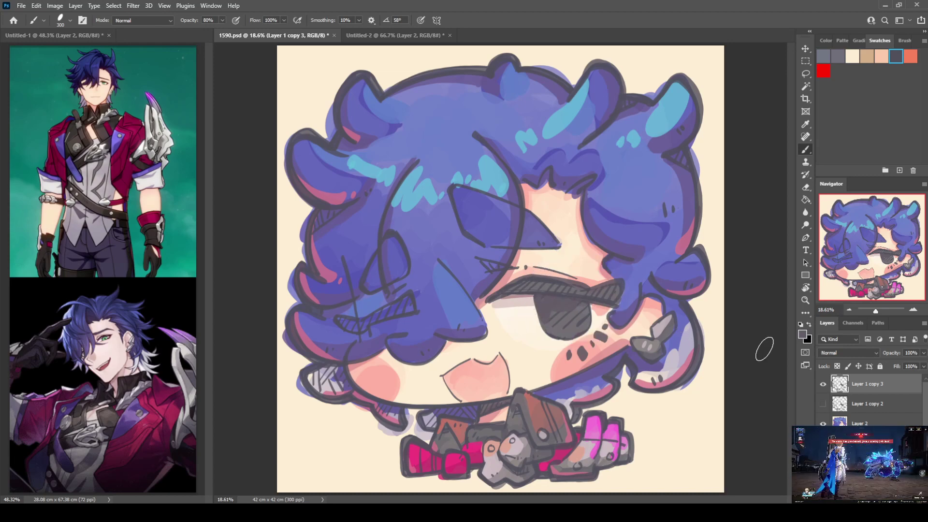
alt+click(580, 294)
mouse_move(579, 294)
mouse_down()
mouse_move(548, 299)
mouse_move(551, 328)
mouse_move(572, 302)
mouse_move(584, 315)
mouse_move(589, 297)
mouse_move(587, 321)
mouse_move(550, 318)
mouse_move(565, 333)
mouse_move(542, 298)
mouse_move(586, 302)
mouse_up()
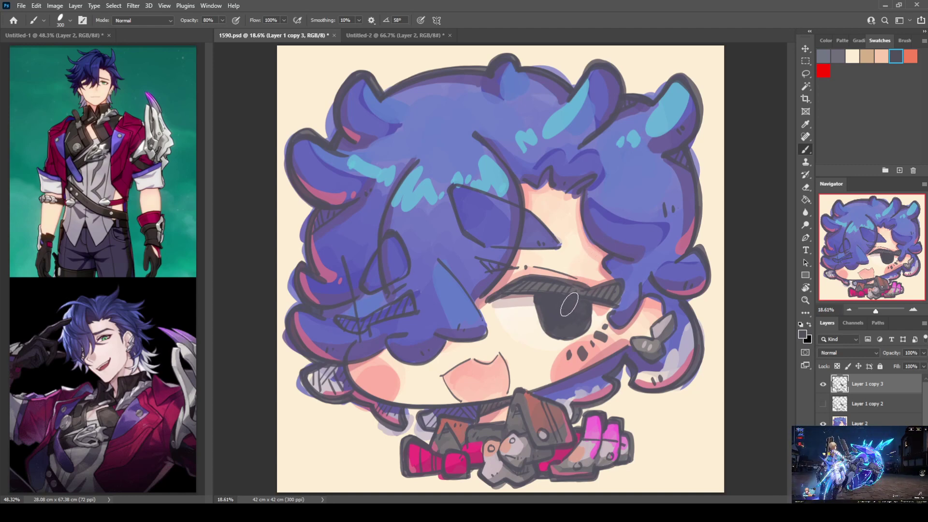
Step: Paint the lower half of the open eye's iris bright green and add a small cream notch at its edge
key(i)
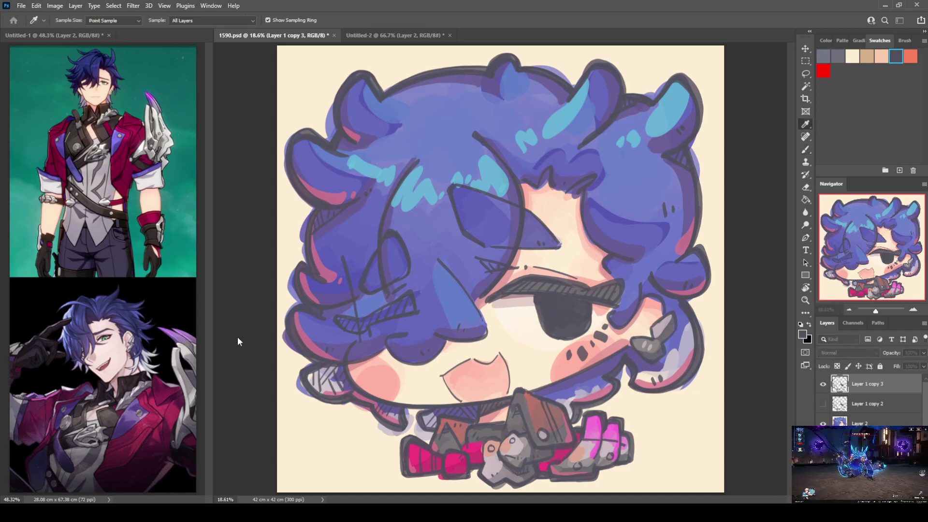
click(186, 274)
key(b)
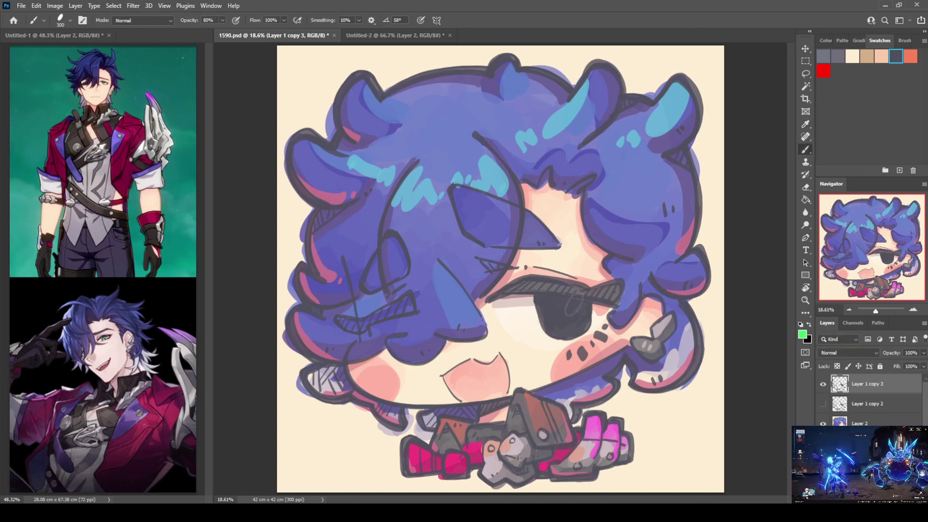
mouse_move(545, 317)
mouse_down()
mouse_move(574, 317)
mouse_move(545, 330)
mouse_move(565, 333)
mouse_move(551, 321)
mouse_move(567, 335)
mouse_move(582, 316)
mouse_move(548, 320)
mouse_move(561, 329)
mouse_move(570, 323)
mouse_move(556, 319)
mouse_move(581, 320)
mouse_move(569, 326)
mouse_up()
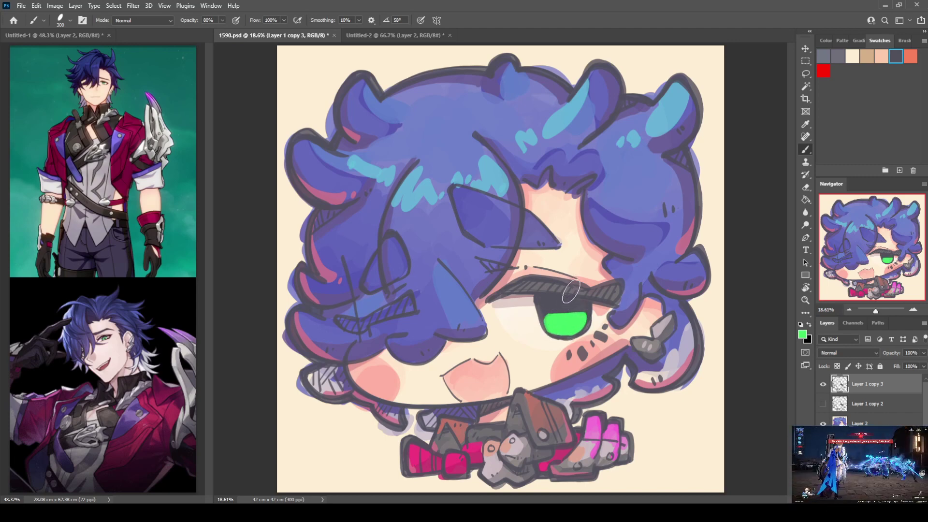
alt+click(529, 317)
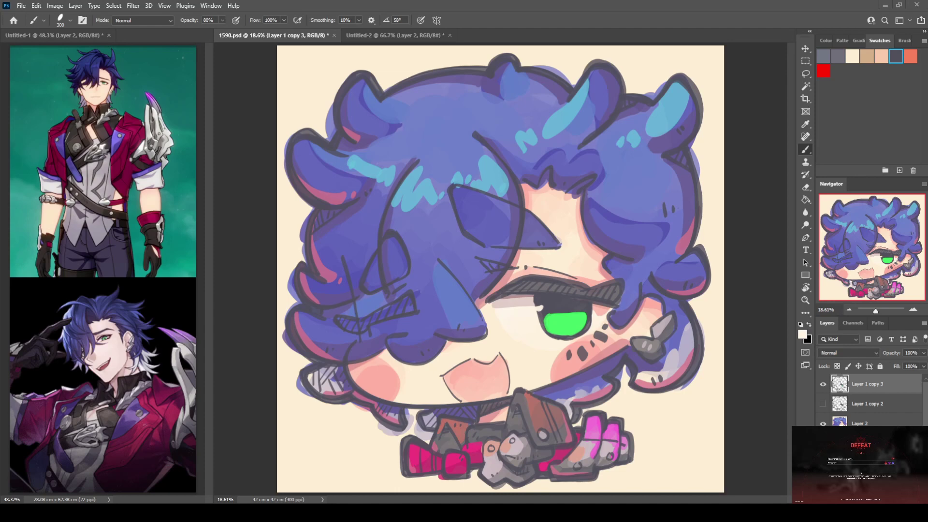
Step: Pick a muted mauve-brown and recolour the line art along the crown of the hair and the adjoining covered-eye side tuft
alt+click(606, 292)
alt+click(365, 142)
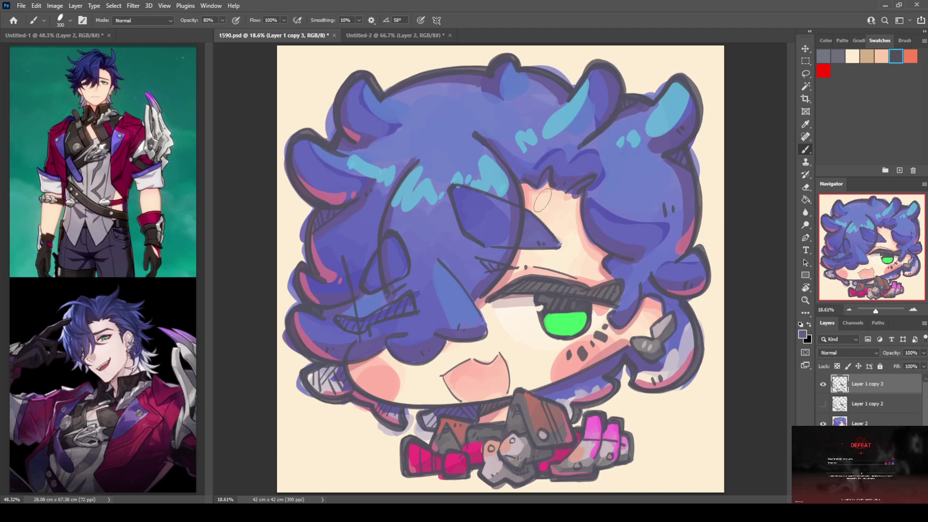
click(802, 336)
key(i)
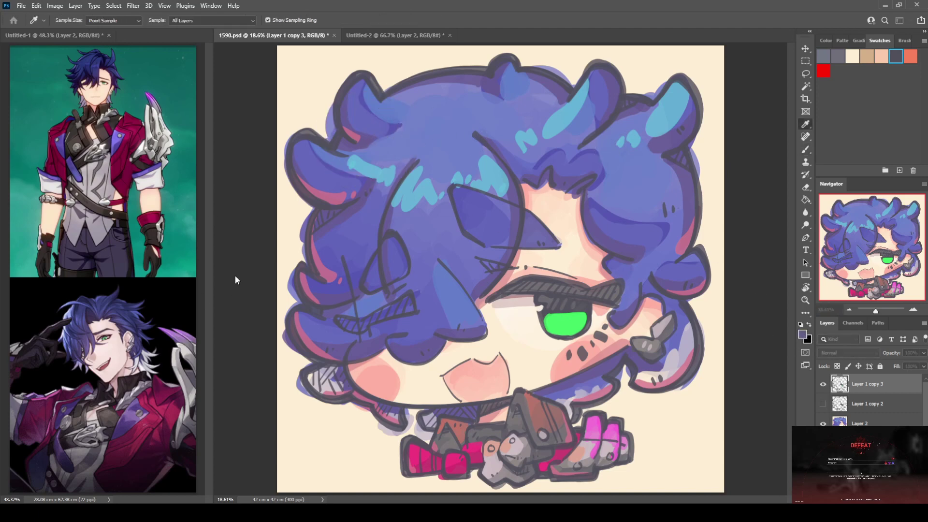
key(b)
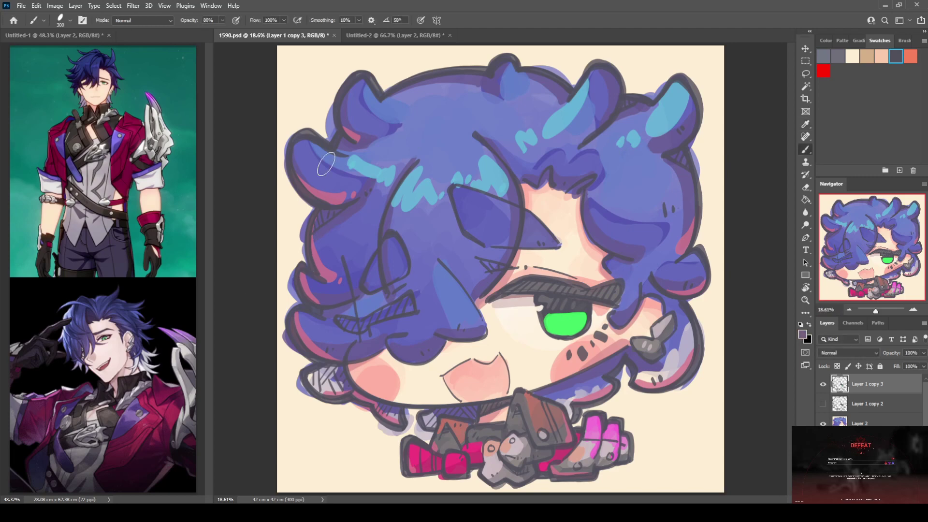
mouse_move(358, 74)
mouse_down()
mouse_move(340, 95)
mouse_move(341, 132)
mouse_move(373, 72)
mouse_move(362, 74)
mouse_move(395, 97)
mouse_move(385, 97)
mouse_move(455, 81)
mouse_up()
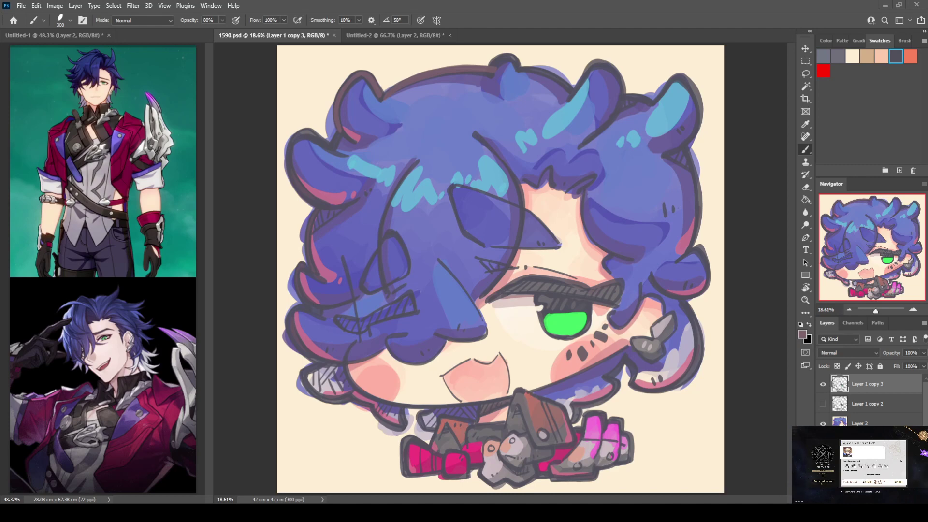
Step: Switch to the Untitled-2 document and doodle "91" with squiggles and blobs around the report panel in mauve-brown
click(396, 36)
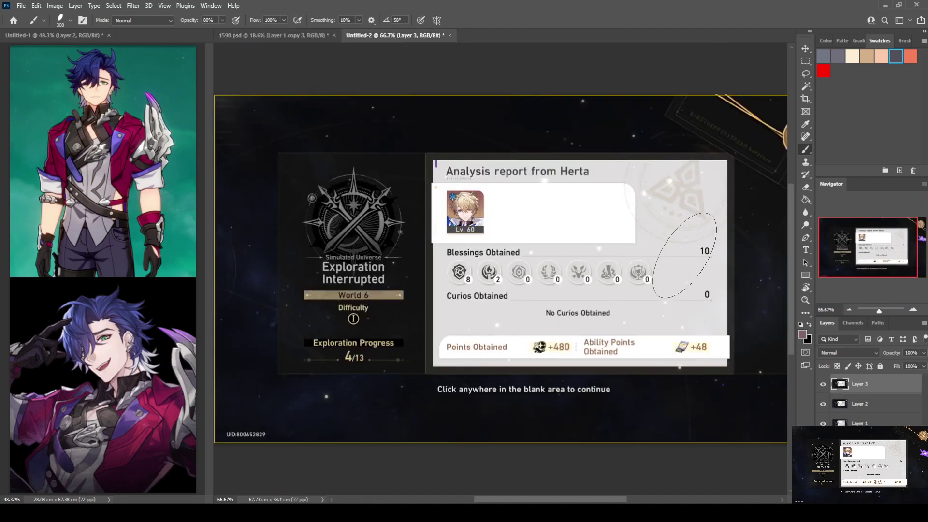
mouse_move(650, 186)
mouse_down()
mouse_move(594, 211)
mouse_move(649, 192)
mouse_move(640, 249)
mouse_move(666, 248)
mouse_up()
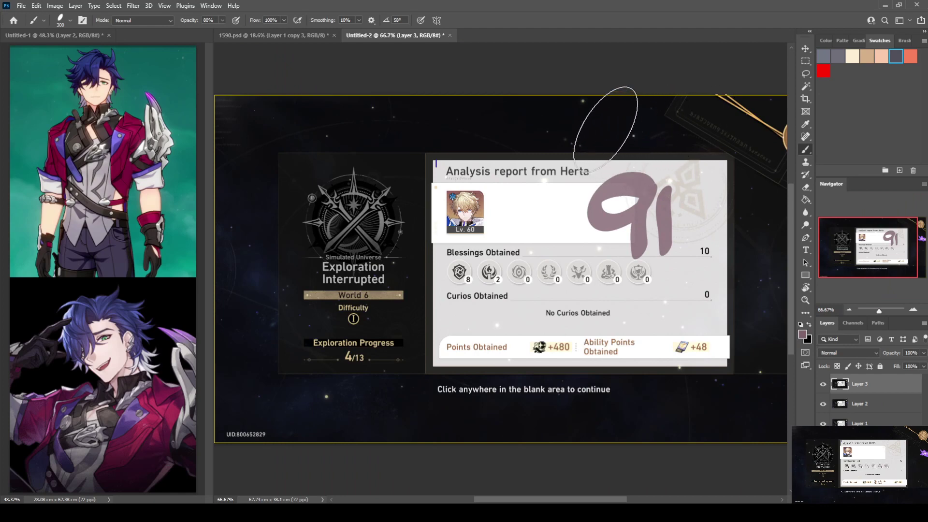
mouse_move(604, 143)
mouse_down()
mouse_move(642, 135)
mouse_move(674, 145)
mouse_up()
mouse_move(744, 137)
mouse_down()
mouse_move(708, 174)
mouse_move(718, 183)
mouse_move(748, 166)
mouse_move(715, 186)
mouse_up()
key(ctrl+z)
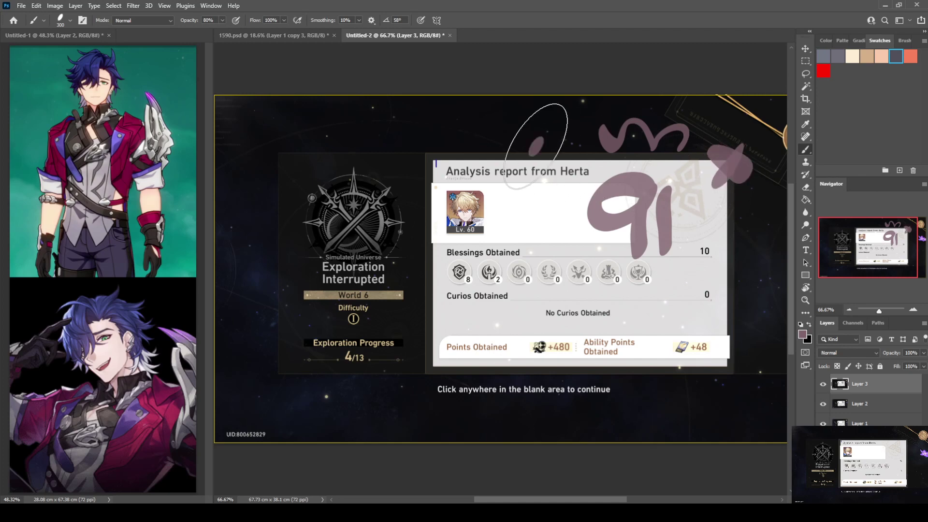
drag(531, 143, 572, 154)
drag(561, 136, 544, 164)
mouse_move(728, 247)
mouse_down()
mouse_move(738, 284)
mouse_move(729, 295)
mouse_up()
drag(722, 314, 751, 321)
drag(740, 301, 724, 336)
drag(730, 367, 753, 382)
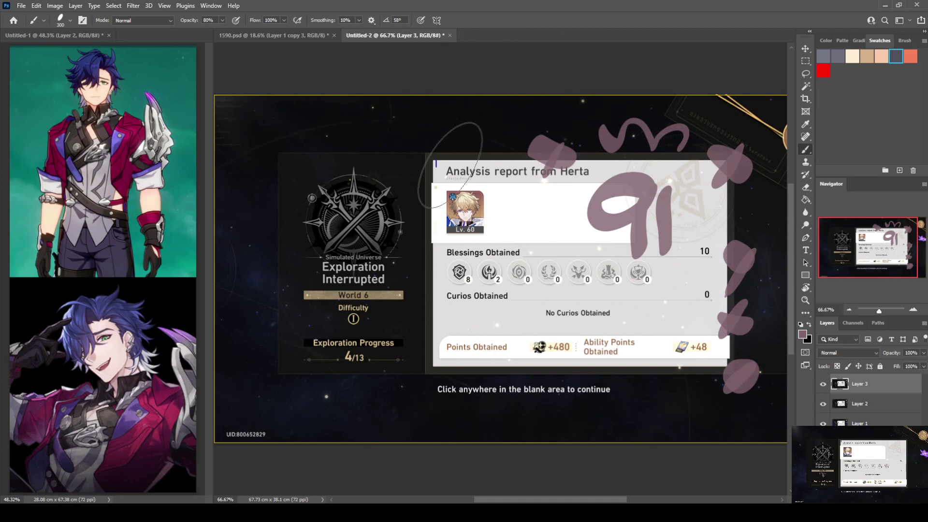
Step: Reduce the brush to 40 and doodle over the small character portrait in the report
key(bracketleft)
key(bracketleft)
key(bracketleft)
key(bracketleft)
key(bracketleft)
key(bracketleft)
key(bracketleft)
key(bracketleft)
key(bracketleft)
key(bracketleft)
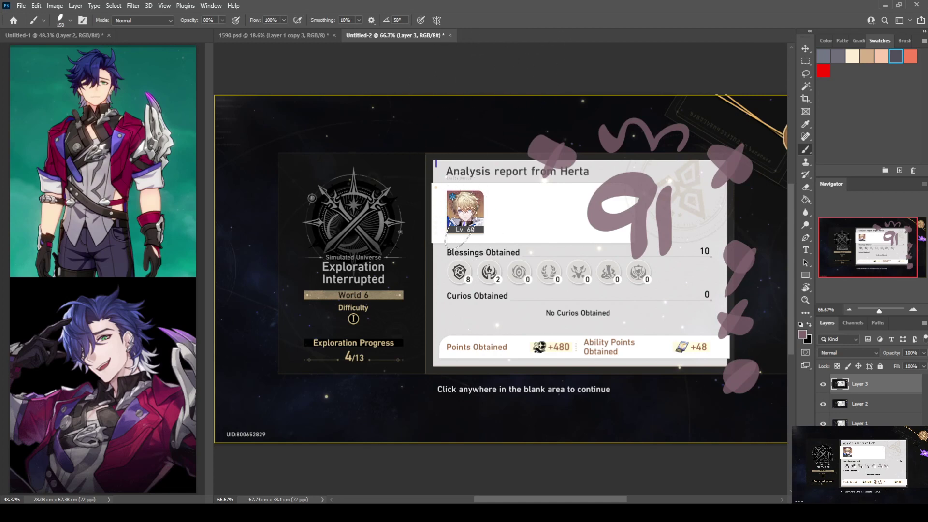
key(bracketleft)
key(bracketleft)
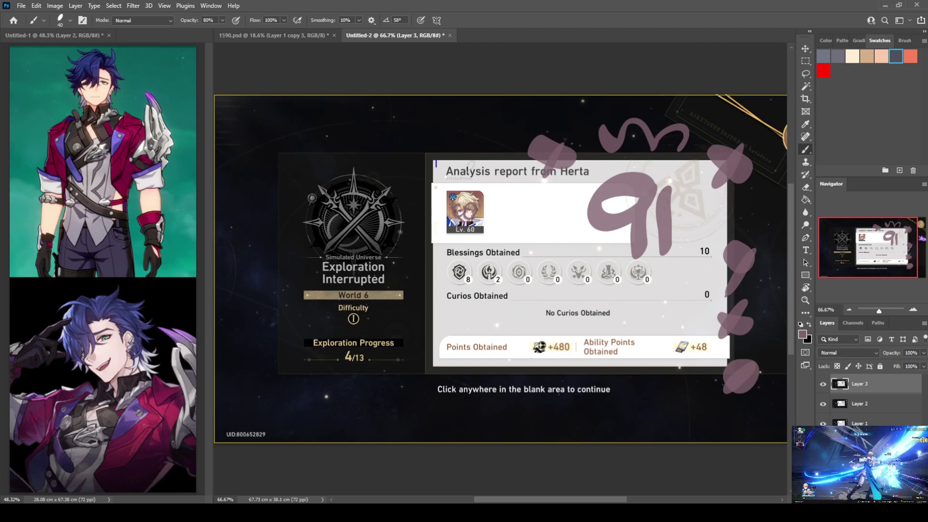
Step: Return to 1590.psd, set the brush to 300 and recolour the covered-eye side hair outlines and crossed strand lines mauve-brown
click(280, 37)
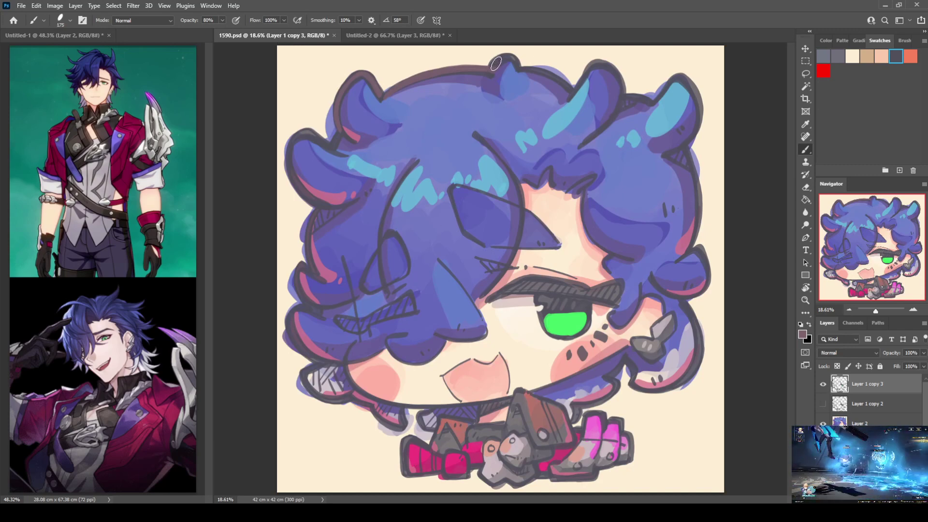
key(bracketright)
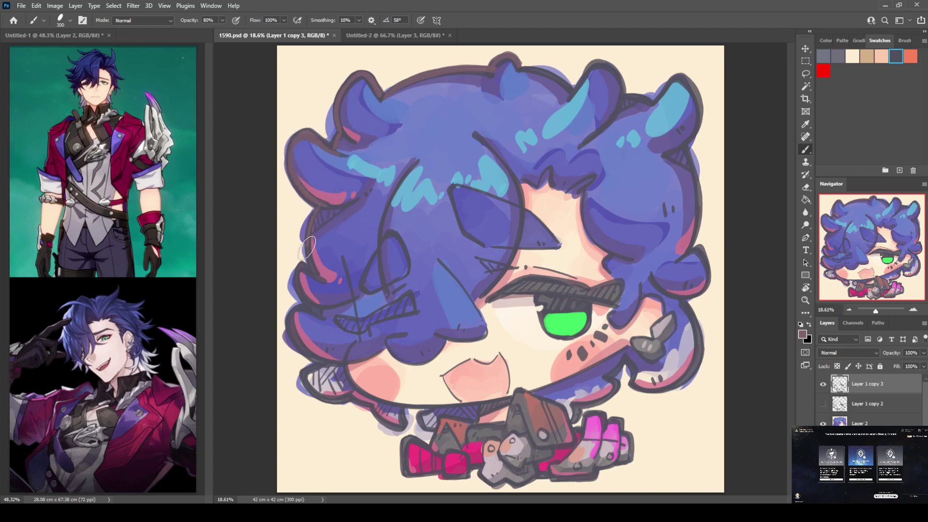
mouse_move(300, 267)
mouse_down()
mouse_move(301, 298)
mouse_move(316, 306)
mouse_move(296, 310)
mouse_up()
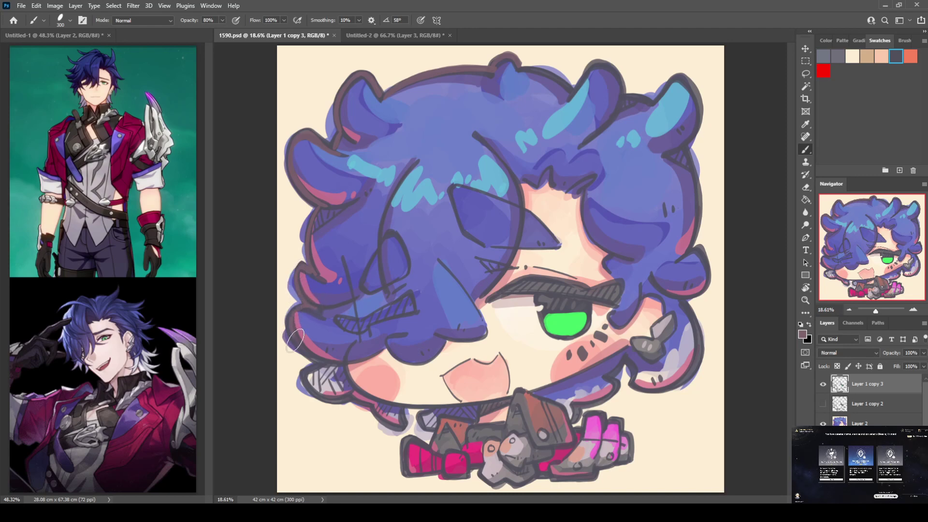
drag(343, 256, 357, 309)
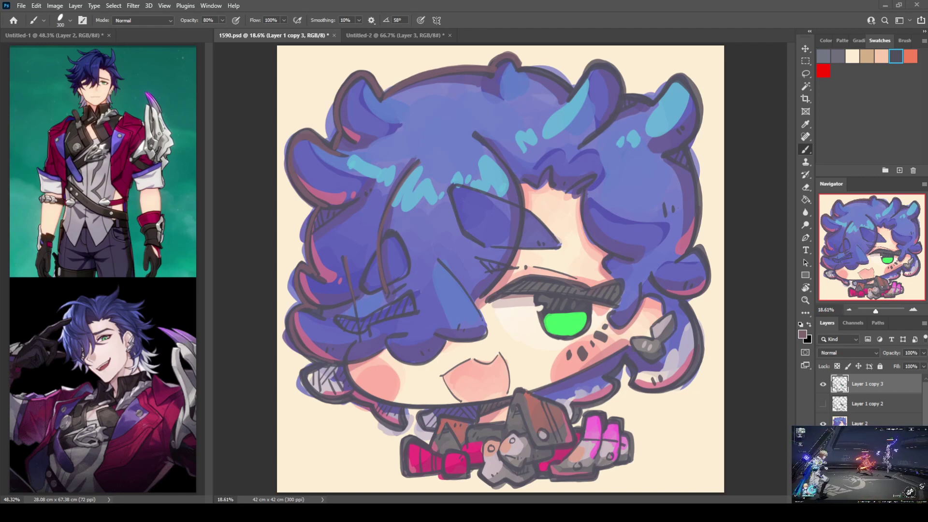
Step: Recolour the line art of the fringe, the pointed lock across the forehead and the open-eye side tufts in mauve-brown
mouse_move(477, 135)
mouse_down()
mouse_move(511, 174)
mouse_move(523, 217)
mouse_move(513, 261)
mouse_move(483, 302)
mouse_up()
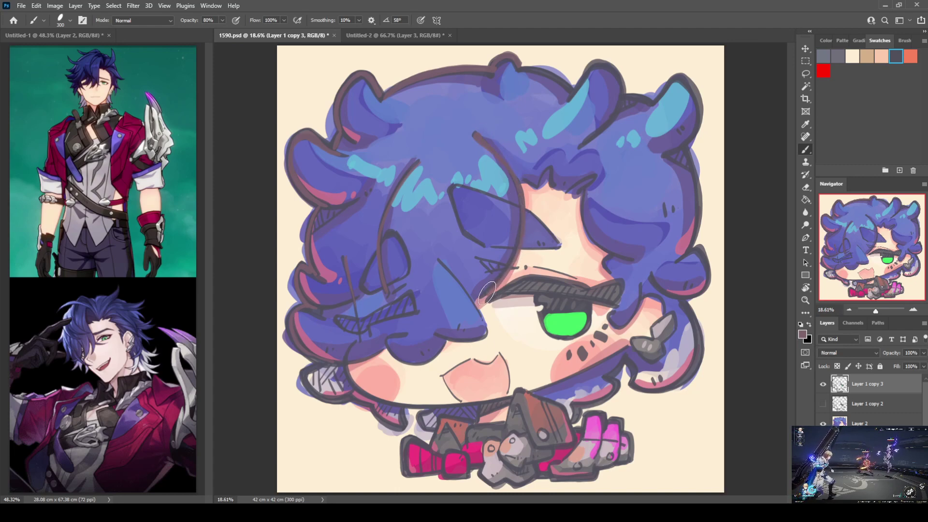
mouse_move(455, 265)
mouse_down()
mouse_move(441, 258)
mouse_move(484, 329)
mouse_move(455, 342)
mouse_move(482, 335)
mouse_up()
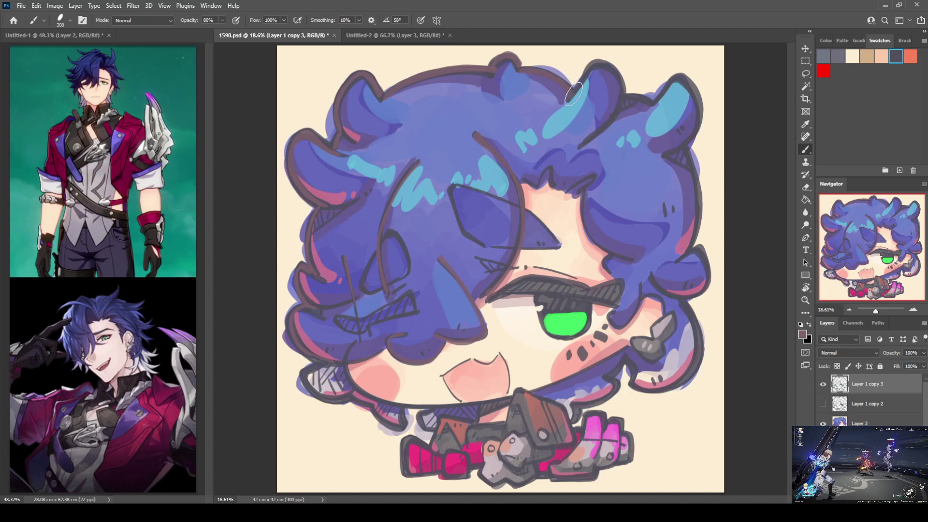
mouse_move(573, 95)
mouse_down()
mouse_move(591, 65)
mouse_move(614, 73)
mouse_move(618, 105)
mouse_move(592, 136)
mouse_up()
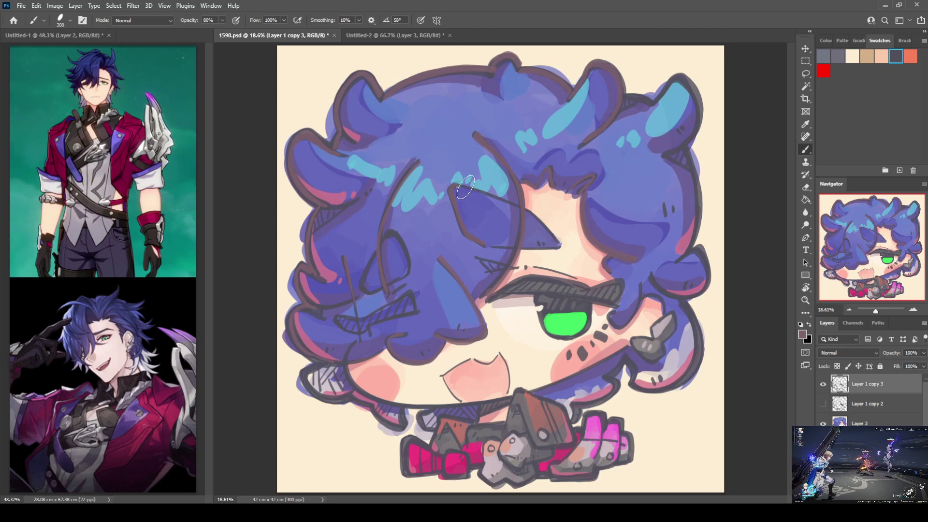
mouse_move(465, 187)
mouse_down()
mouse_move(529, 211)
mouse_move(559, 247)
mouse_up()
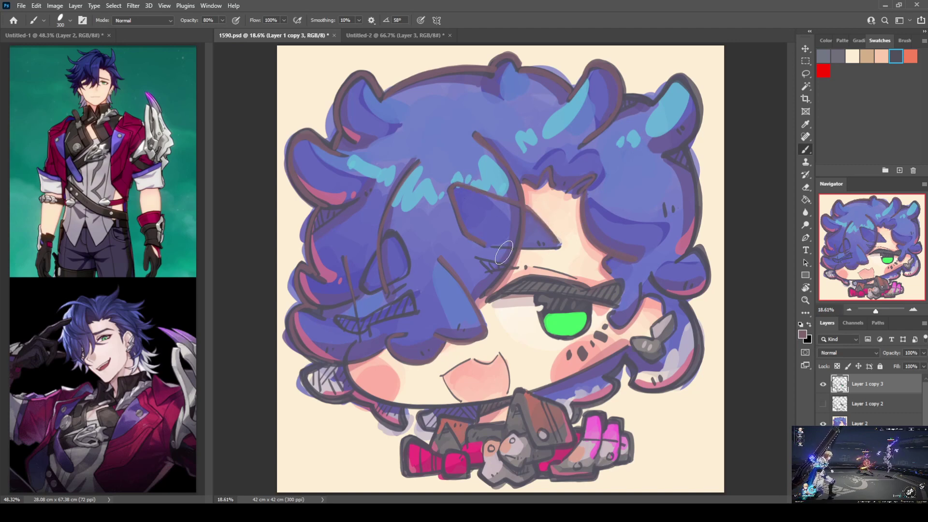
drag(490, 248, 556, 240)
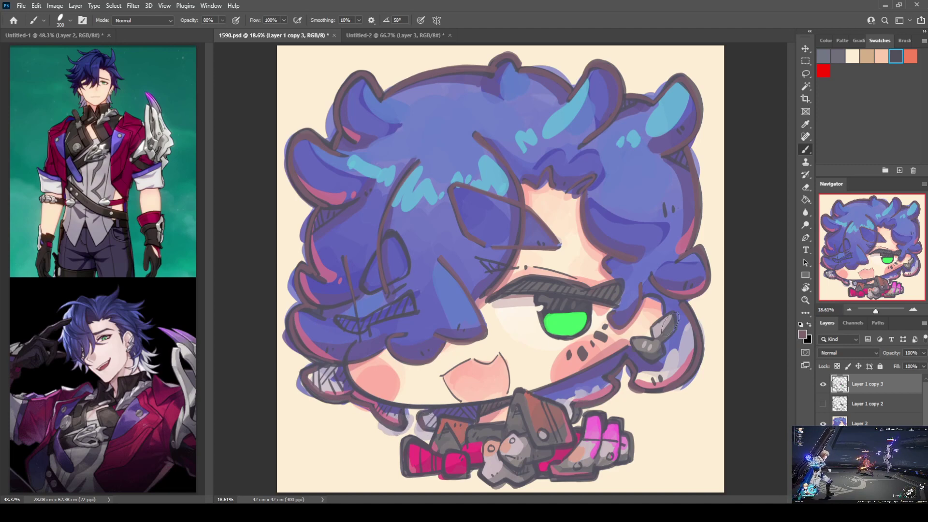
Step: Pick a dusty red and tint the outlines of the two upper hair tufts on the covered-eye side
key(i)
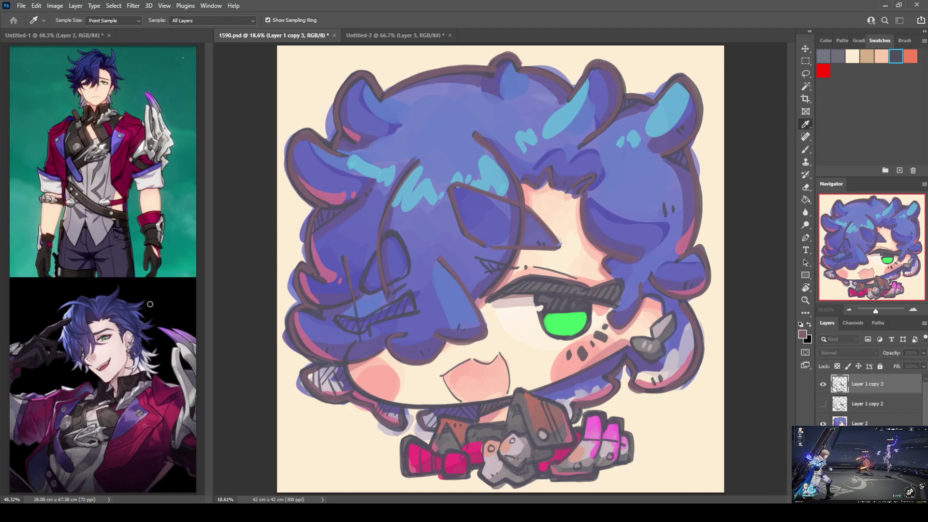
key(b)
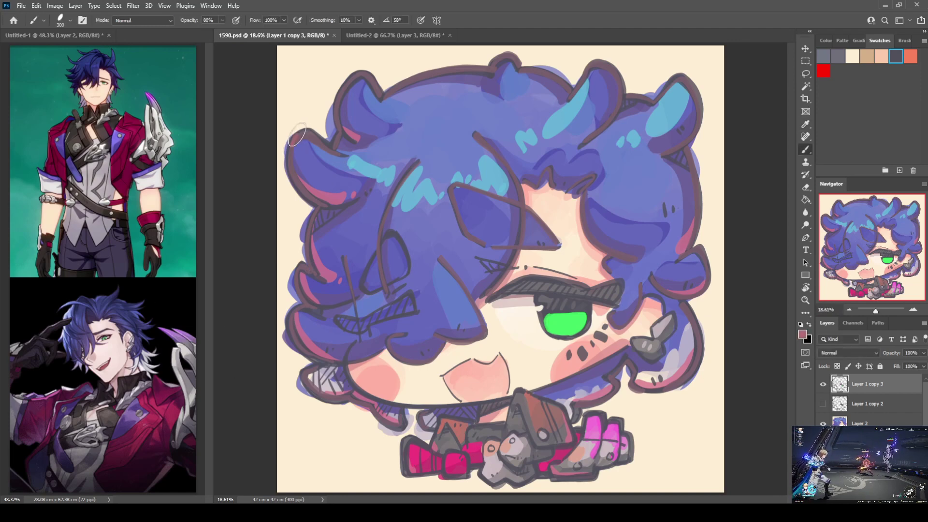
mouse_move(323, 145)
mouse_down()
mouse_move(340, 150)
mouse_move(309, 137)
mouse_move(293, 144)
mouse_up()
key(ctrl+z)
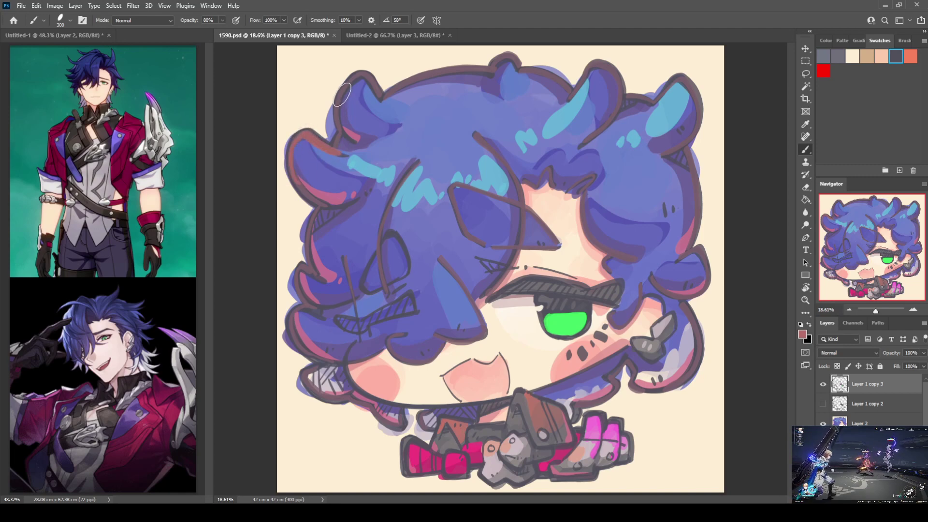
mouse_move(363, 78)
mouse_down()
mouse_move(375, 94)
mouse_move(343, 90)
mouse_move(357, 76)
mouse_move(379, 96)
mouse_up()
key(ctrl+z)
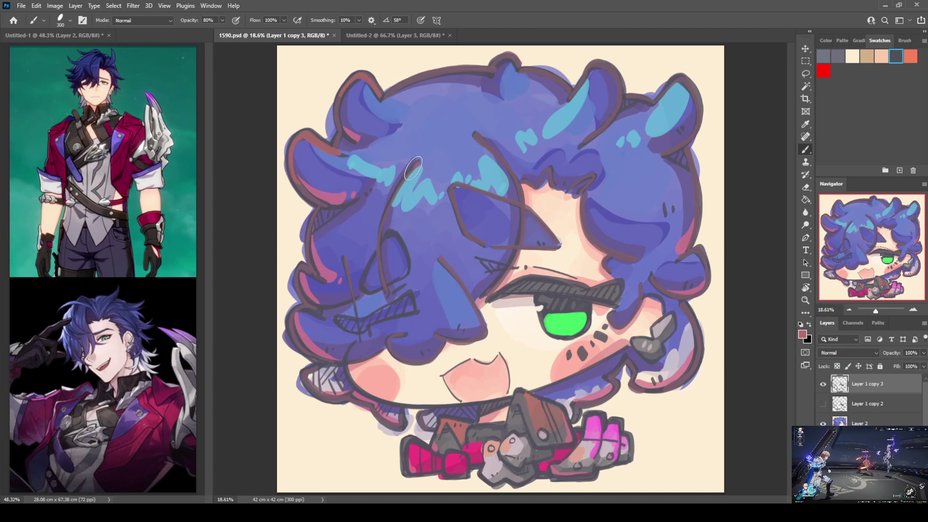
Step: Tint the curved fringe strands and the outline of the pointed forehead lock dusty red
mouse_move(413, 168)
mouse_down()
mouse_move(380, 222)
mouse_move(380, 274)
mouse_up()
mouse_move(476, 134)
mouse_down()
mouse_move(511, 172)
mouse_move(521, 225)
mouse_up()
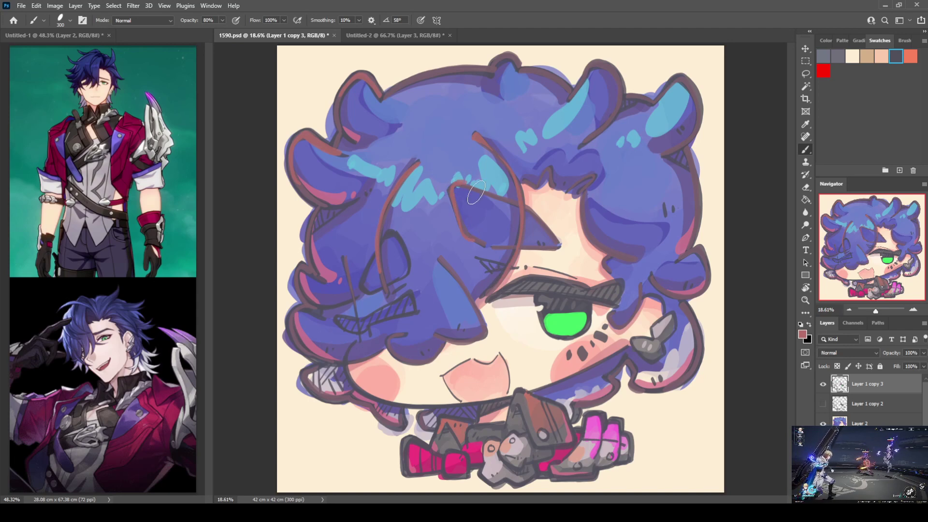
drag(459, 182, 526, 208)
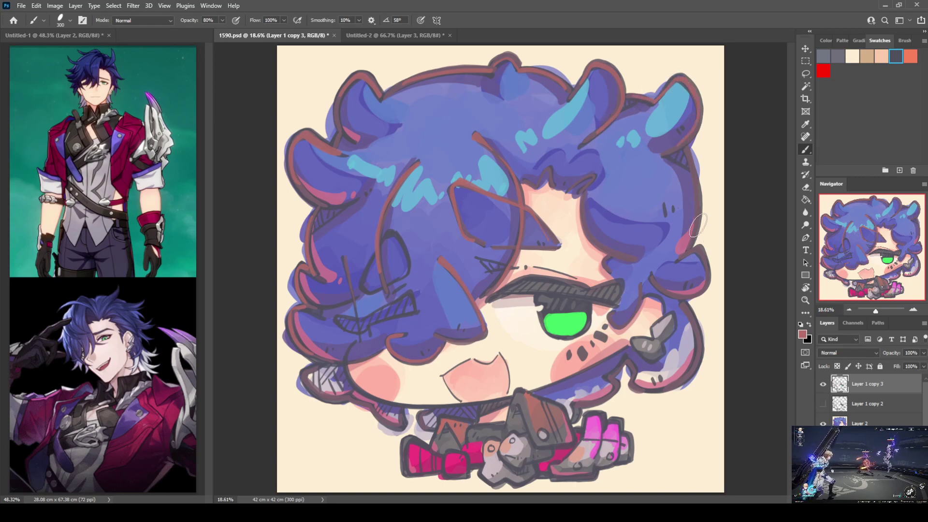
Step: Tint the hair outlines dusty red on the open-eye side, behind the earring and at the lower covered-eye side tuft
drag(700, 211, 679, 257)
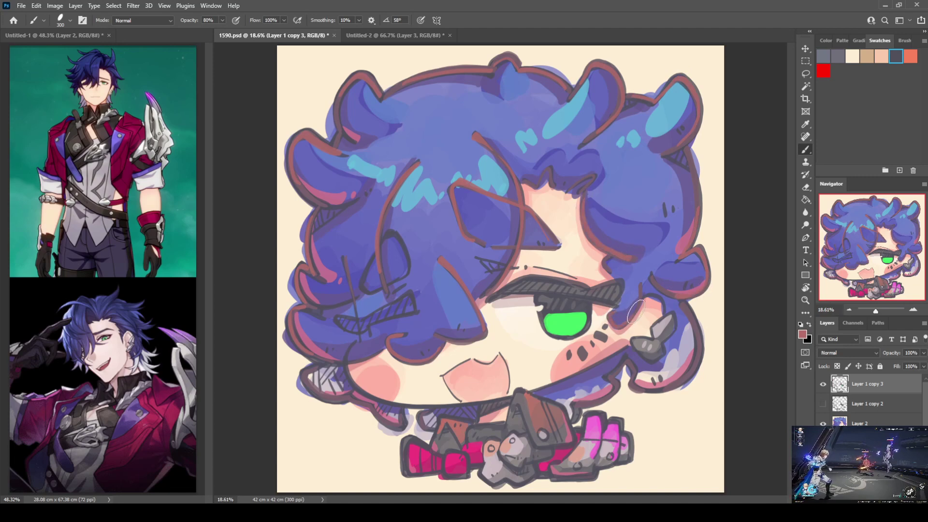
mouse_move(693, 359)
mouse_down()
mouse_move(680, 378)
mouse_move(575, 405)
mouse_move(610, 397)
mouse_move(630, 360)
mouse_up()
mouse_move(312, 369)
mouse_down()
mouse_move(325, 396)
mouse_move(345, 394)
mouse_up()
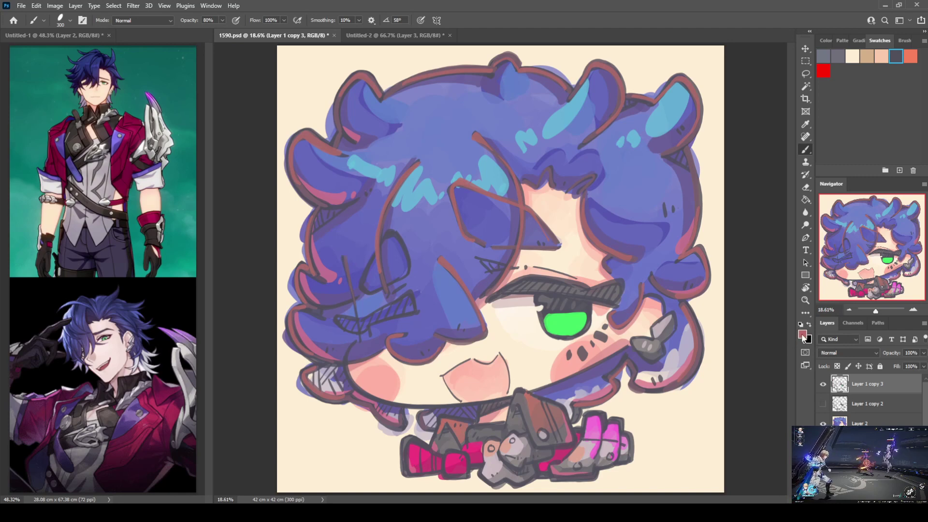
Step: Pick a coral pink and brighten the dusty red outlines of the hair tufts, fringe and strands around the head
key(i)
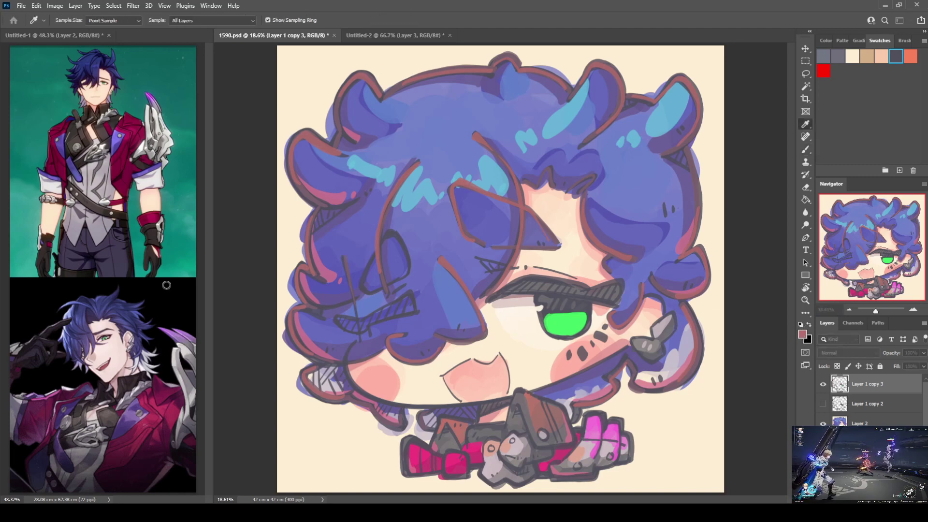
key(b)
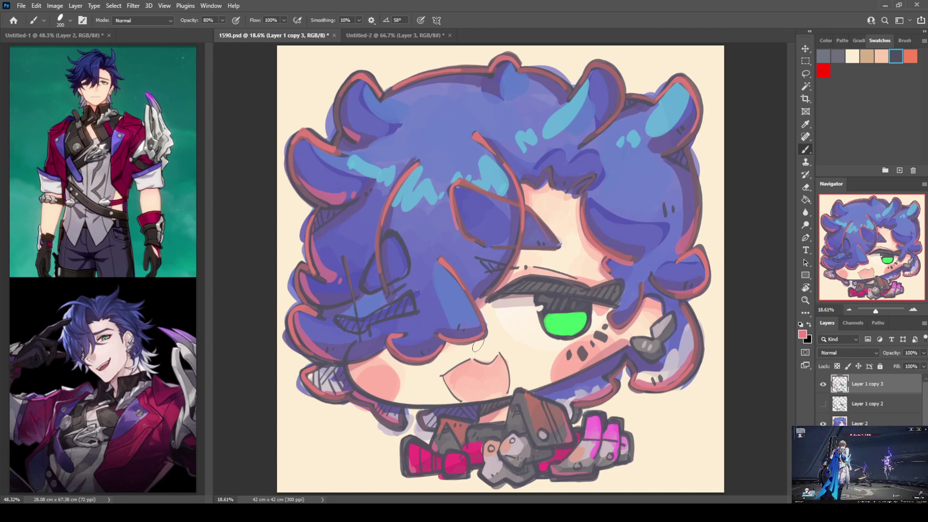
Step: Paint over the dark mouth outline with sampled skin cream and mouth pink, leaving a lineless pink mouth shape
alt+click(482, 353)
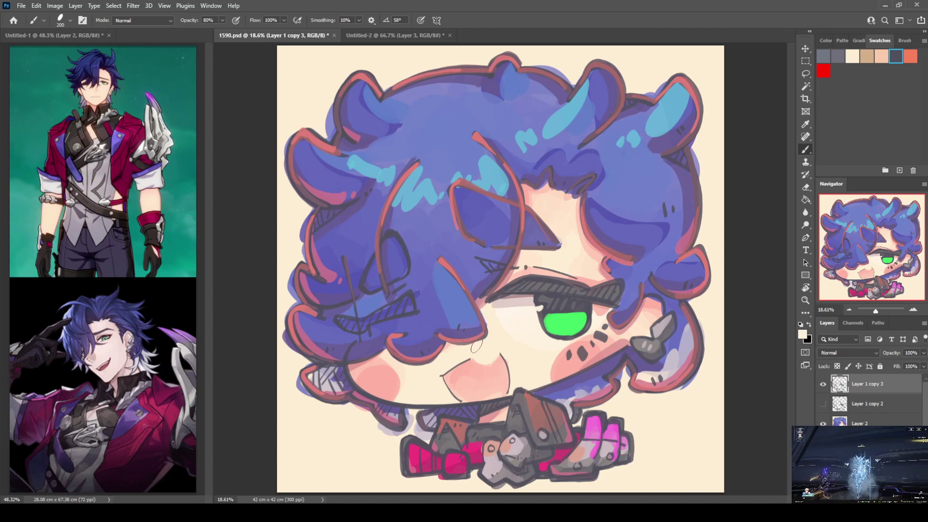
alt+click(463, 372)
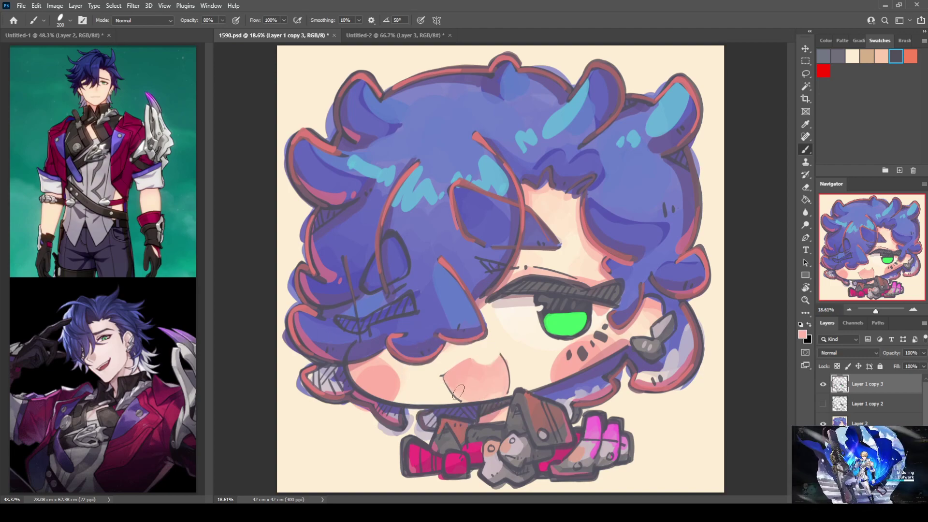
alt+click(442, 373)
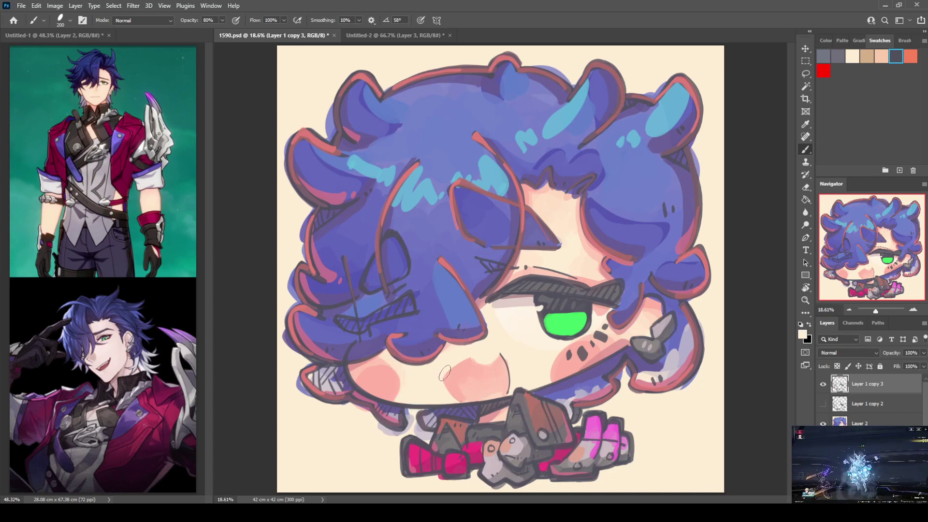
alt+click(485, 357)
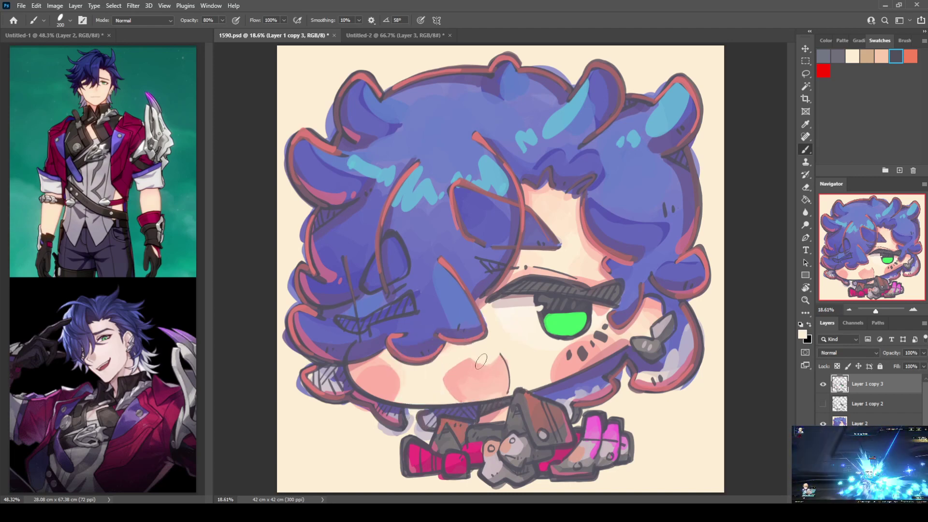
alt+click(500, 355)
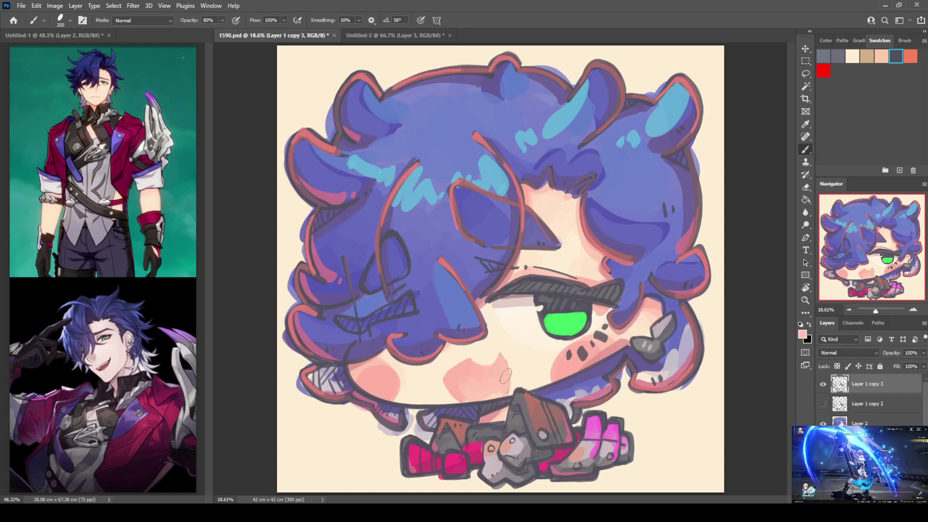
alt+click(514, 356)
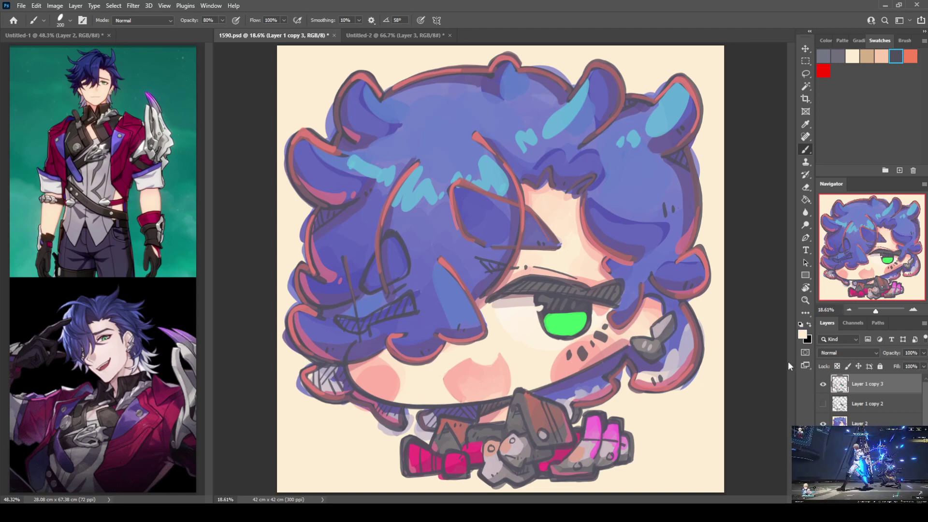
Step: Sample a dusty red and recolour the long strand line on the covered-eye side and the jawline below the mouth
key(i)
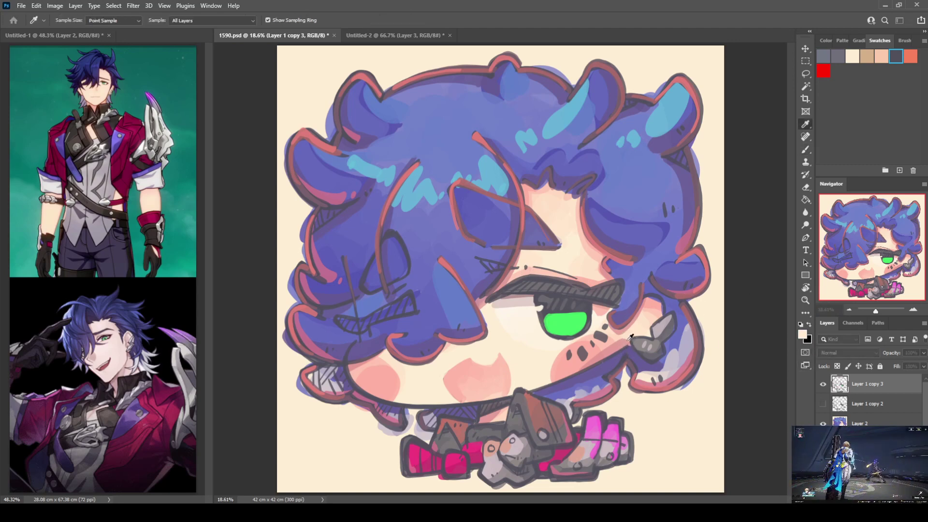
click(300, 274)
key(b)
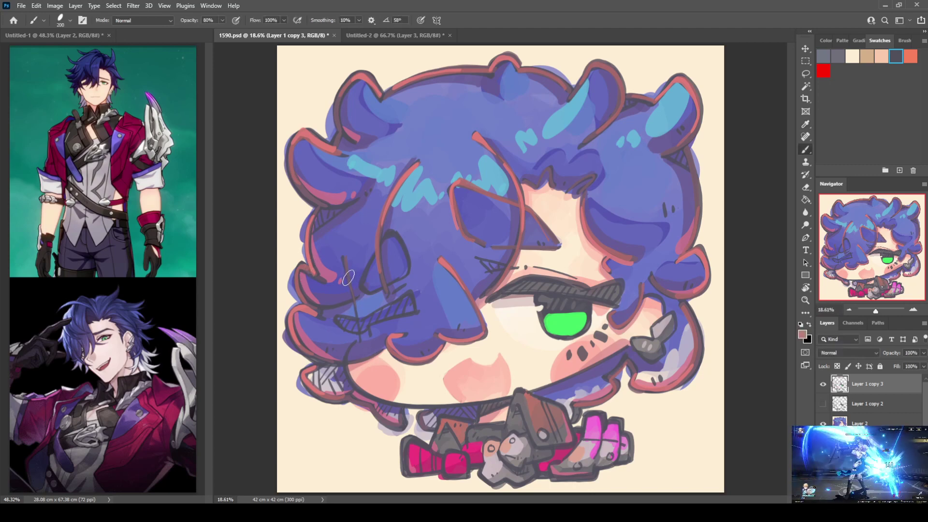
drag(344, 257, 364, 330)
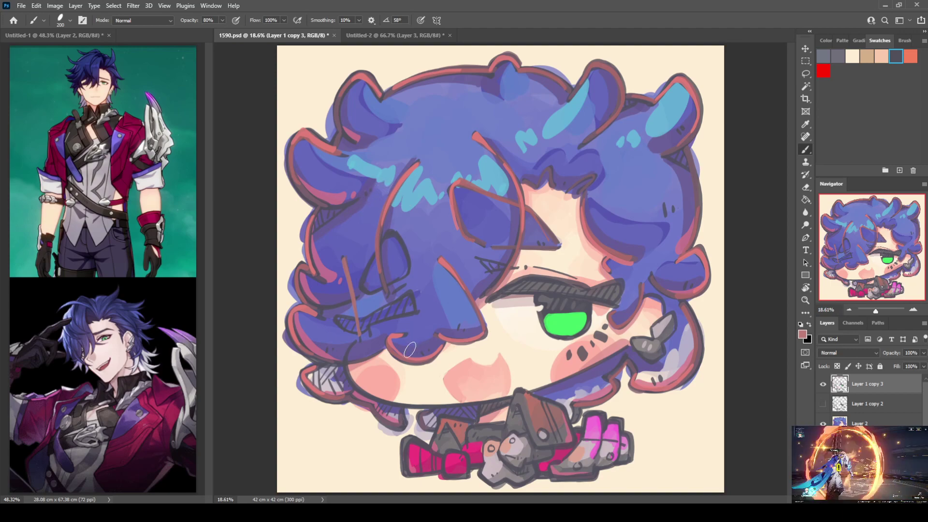
mouse_move(353, 344)
mouse_down()
mouse_move(347, 382)
mouse_move(389, 406)
mouse_move(471, 407)
mouse_move(548, 378)
mouse_up()
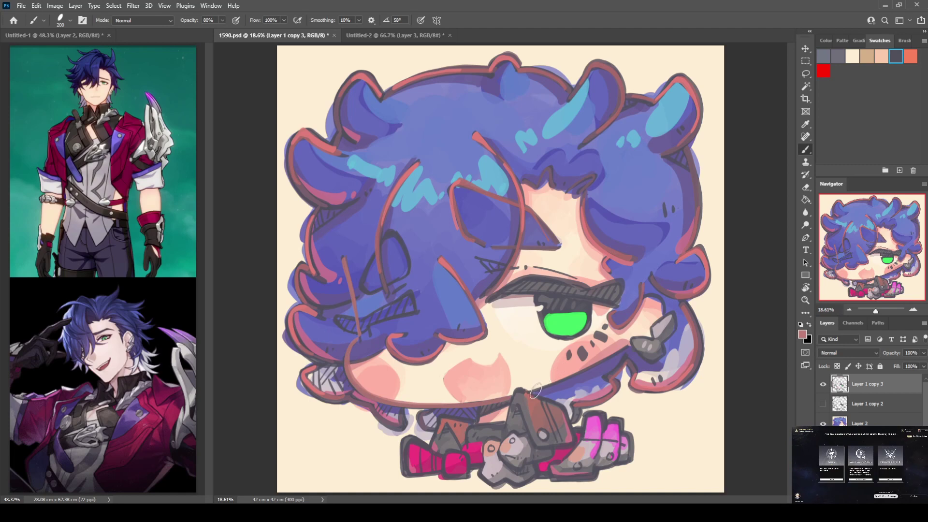
Step: Recolour the jawline below the open eye and the thin hatched lines above its brow in dusty red
drag(532, 392, 623, 345)
key(ctrl+z)
key(ctrl+z)
drag(532, 391, 626, 348)
key(ctrl+z)
drag(531, 391, 626, 343)
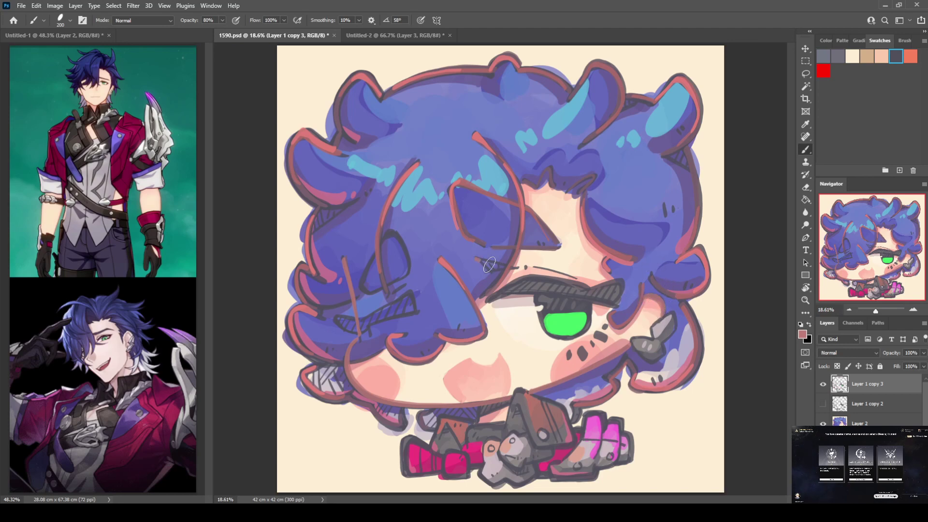
mouse_move(475, 258)
mouse_down()
mouse_move(520, 267)
mouse_move(490, 273)
mouse_move(522, 265)
mouse_up()
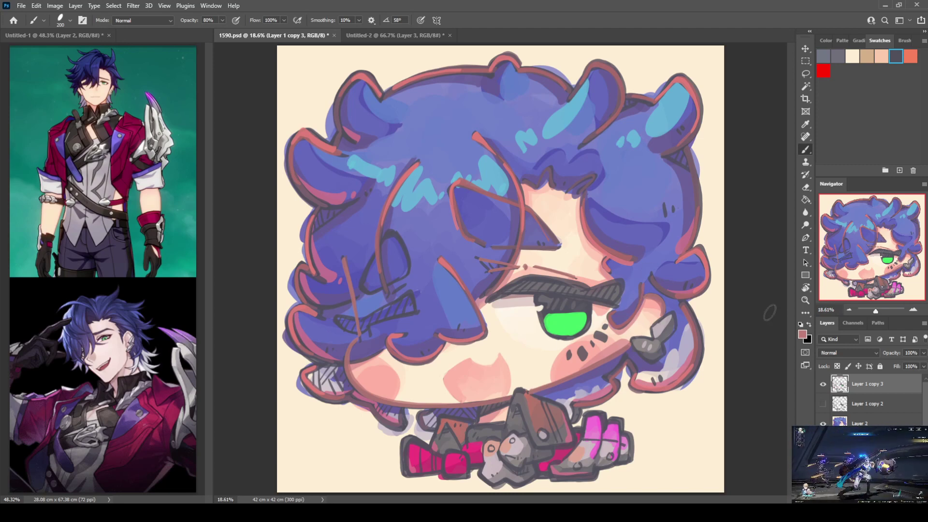
Step: Pick a brighter coral pink and tint the covered-eye side cheek outline and the neck line
key(i)
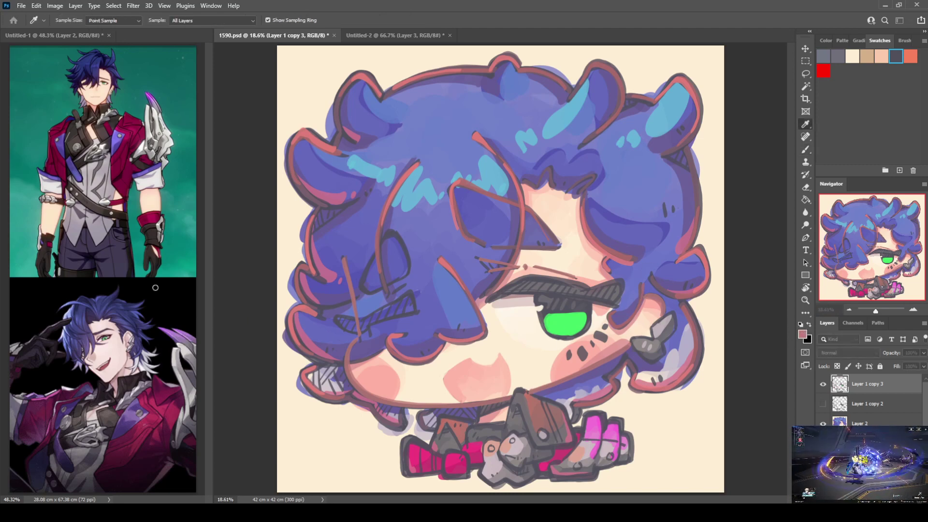
key(b)
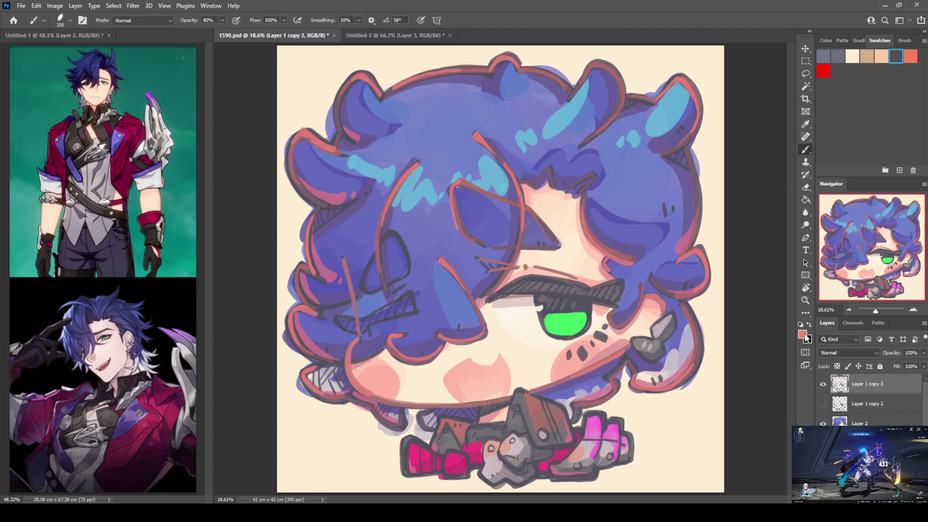
key(i)
key(b)
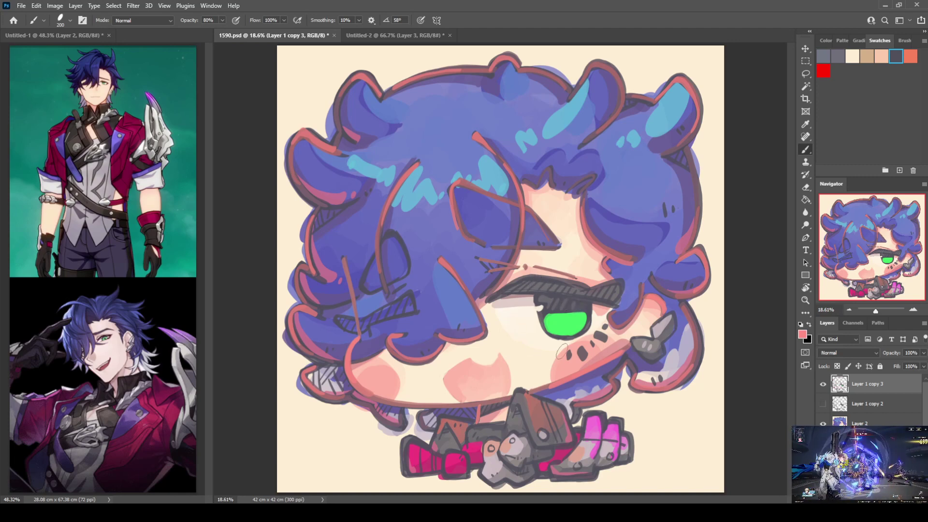
Step: Thin the cheek marks below the open eye with skin tone, recolour them muted mauve-red, and save the file
alt+click(527, 356)
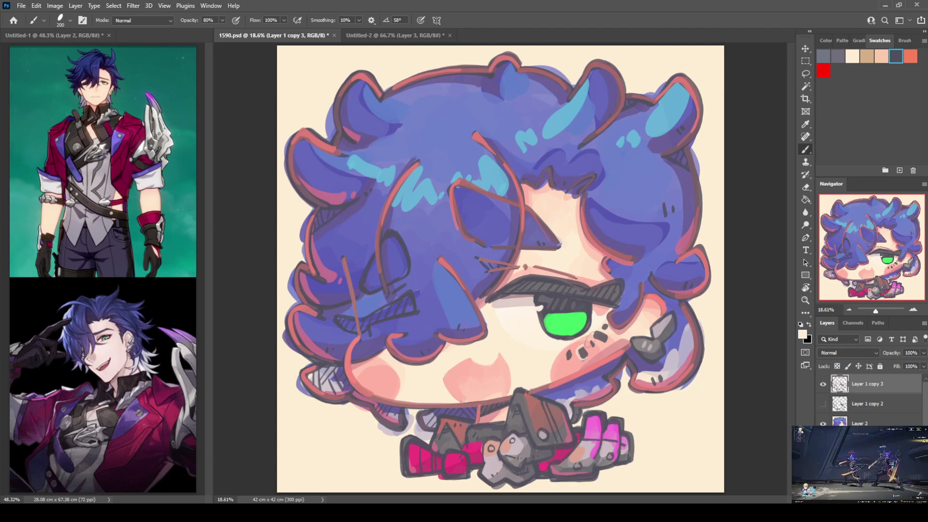
alt+click(623, 325)
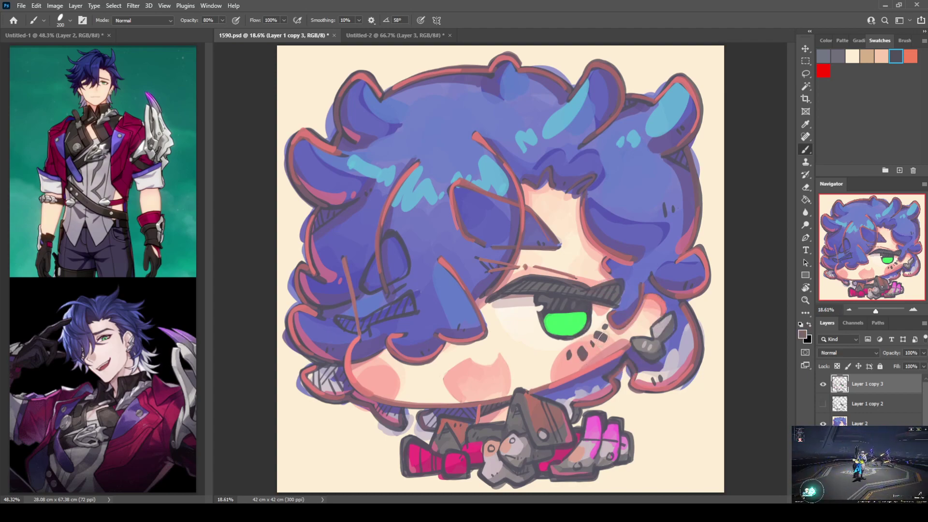
alt+click(690, 289)
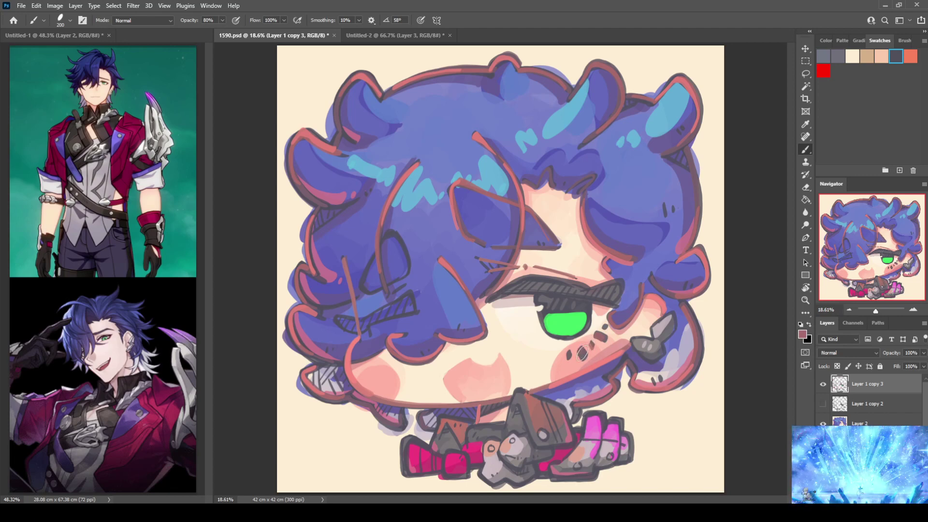
drag(518, 287, 603, 291)
key(ctrl+z)
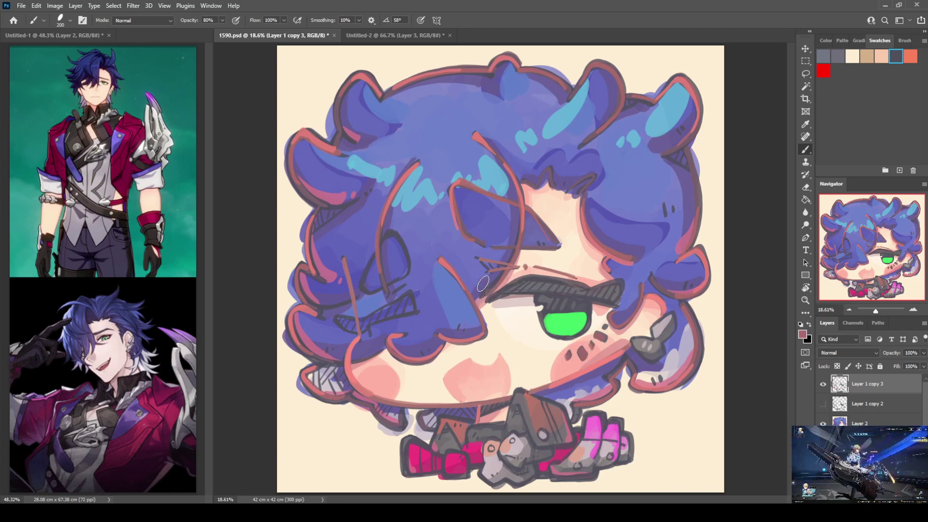
key(ctrl+s)
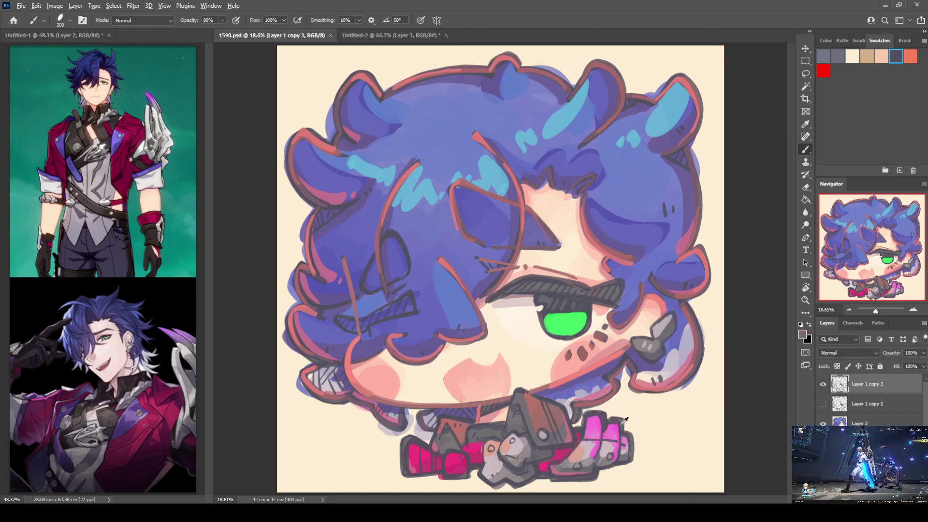
Step: Sample the dark grey outline and redraw the contour lines of the purple-and-grey clawed gauntlet
alt+click(625, 420)
mouse_move(623, 424)
mouse_down()
mouse_move(615, 454)
mouse_move(598, 463)
mouse_up()
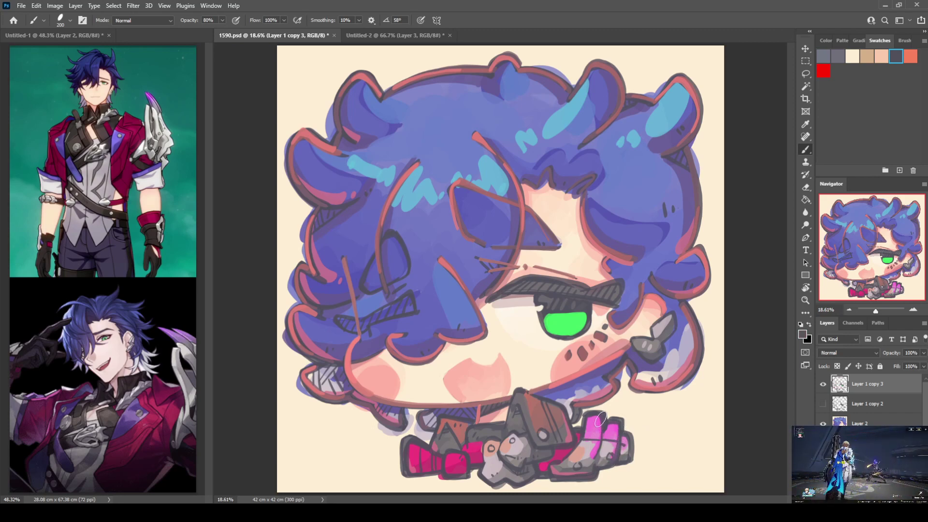
mouse_move(599, 419)
mouse_down()
mouse_move(597, 451)
mouse_move(577, 472)
mouse_move(613, 457)
mouse_move(585, 430)
mouse_move(562, 463)
mouse_up()
alt+click(613, 457)
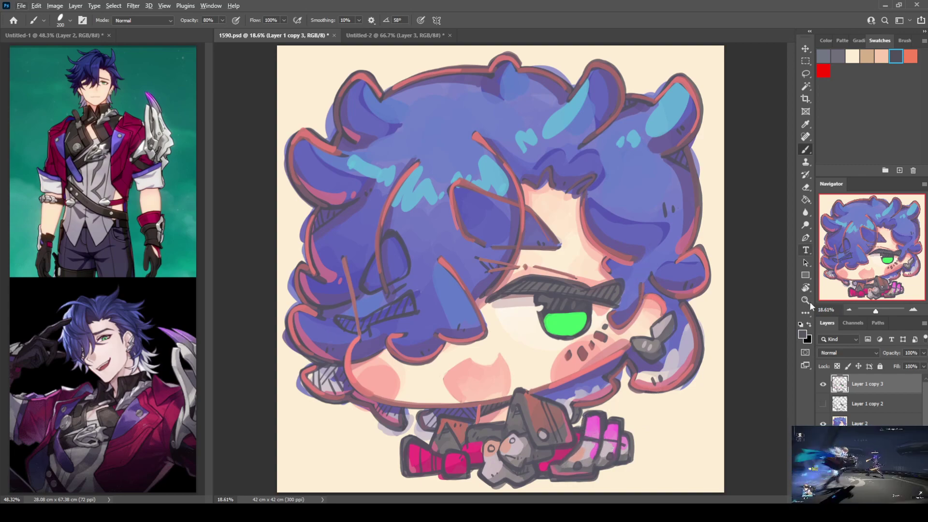
Step: Tint the gauntlet's inner lines with a picked mauve and draw a dark grey line down the brown panel beside it
click(801, 333)
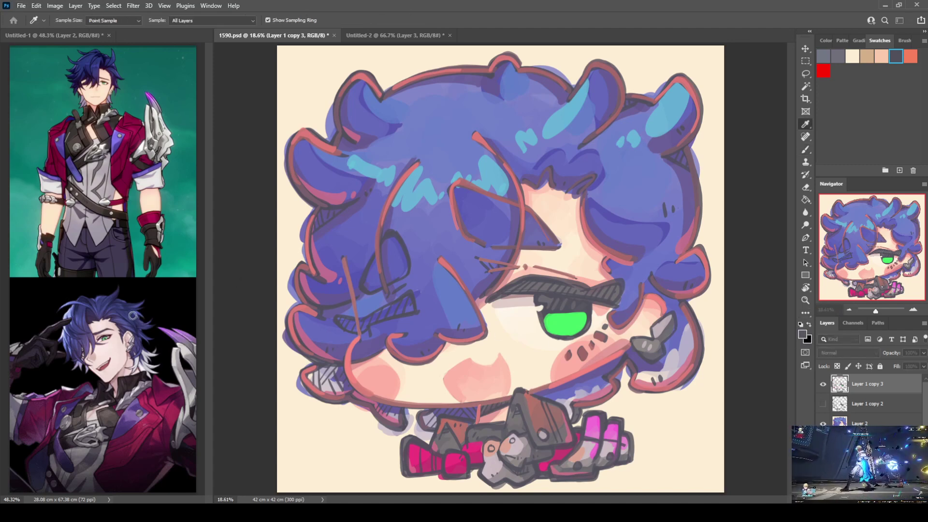
click(143, 306)
click(309, 269)
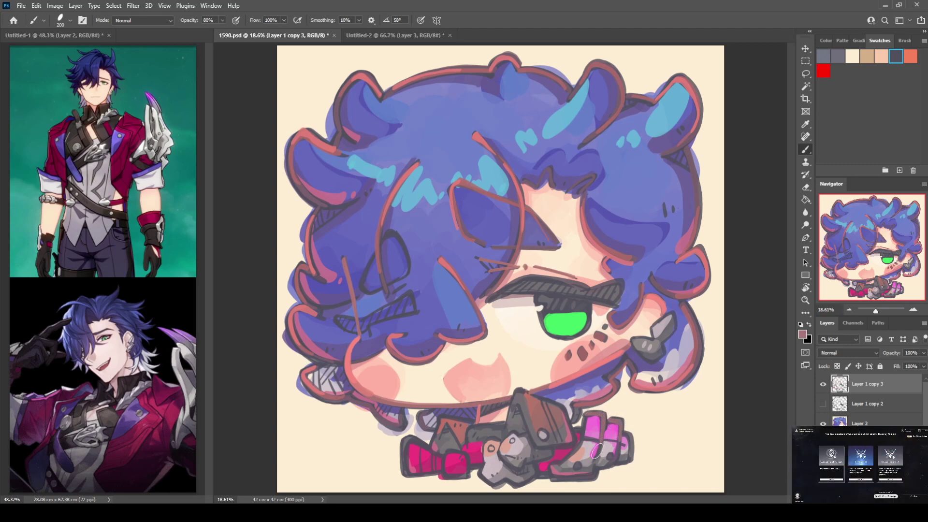
mouse_move(576, 465)
mouse_down()
mouse_move(611, 458)
mouse_move(578, 465)
mouse_up()
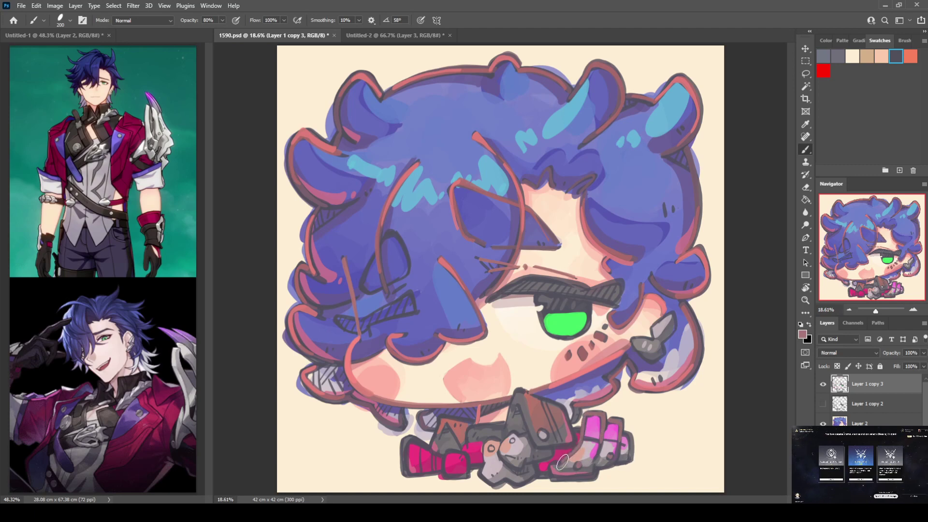
alt+click(545, 400)
drag(543, 404, 559, 441)
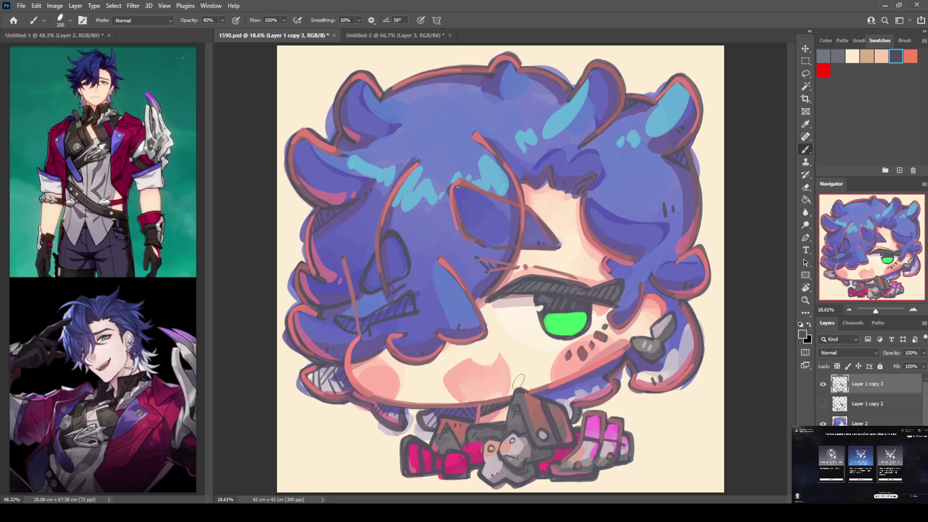
Step: Pick a greyed mauve and recolour the outlines of the two-part earring
key(i)
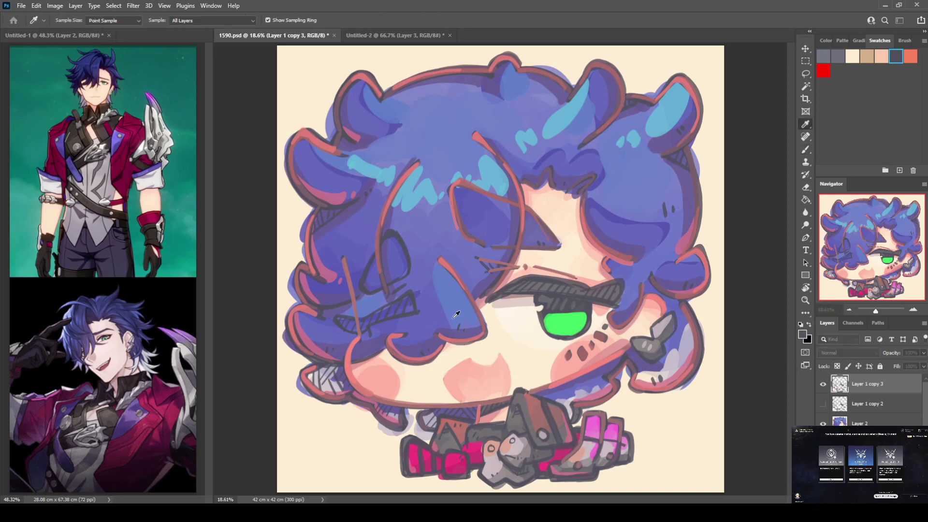
click(339, 266)
key(b)
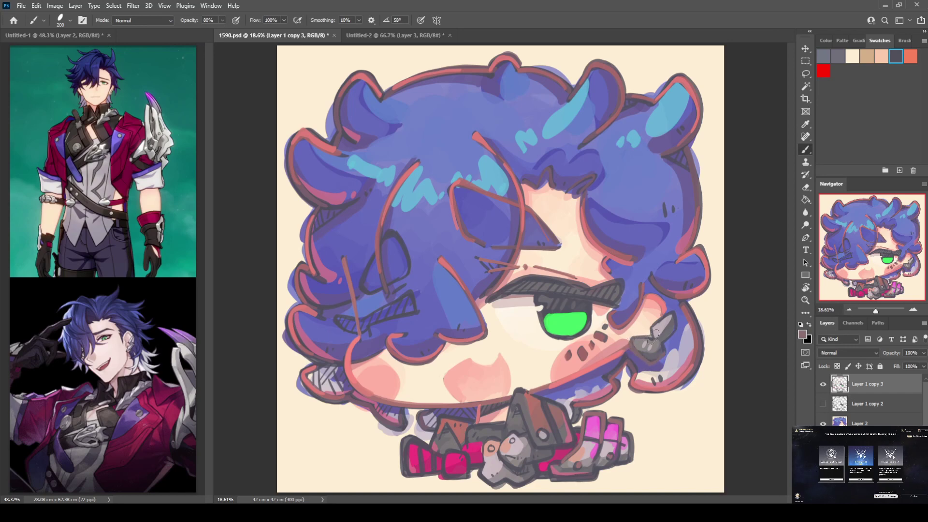
alt+click(661, 329)
mouse_move(633, 339)
mouse_down()
mouse_move(650, 362)
mouse_move(664, 354)
mouse_move(675, 320)
mouse_up()
drag(652, 328, 676, 311)
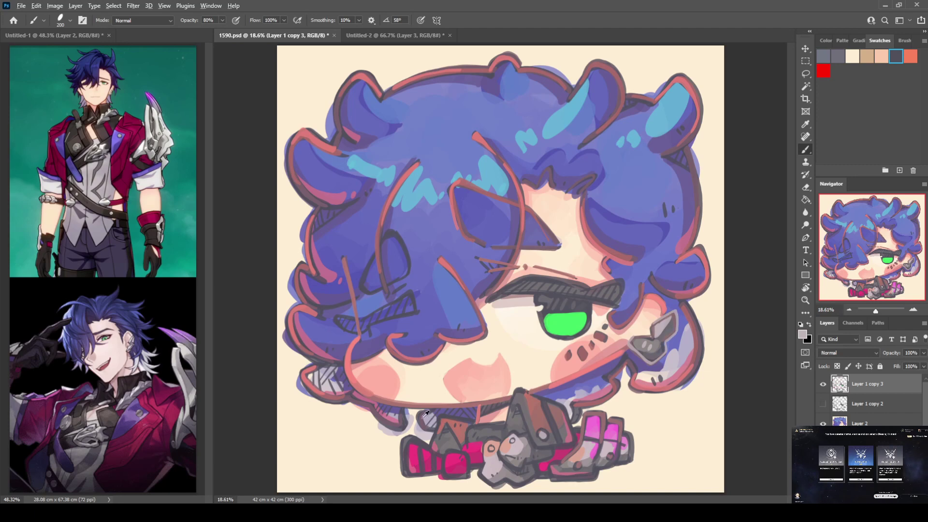
Step: Sample a mauve-red and recolour the lines on the magenta sleeve at the covered-eye side
alt+click(345, 392)
mouse_move(407, 440)
mouse_down()
mouse_move(435, 453)
mouse_move(410, 460)
mouse_up()
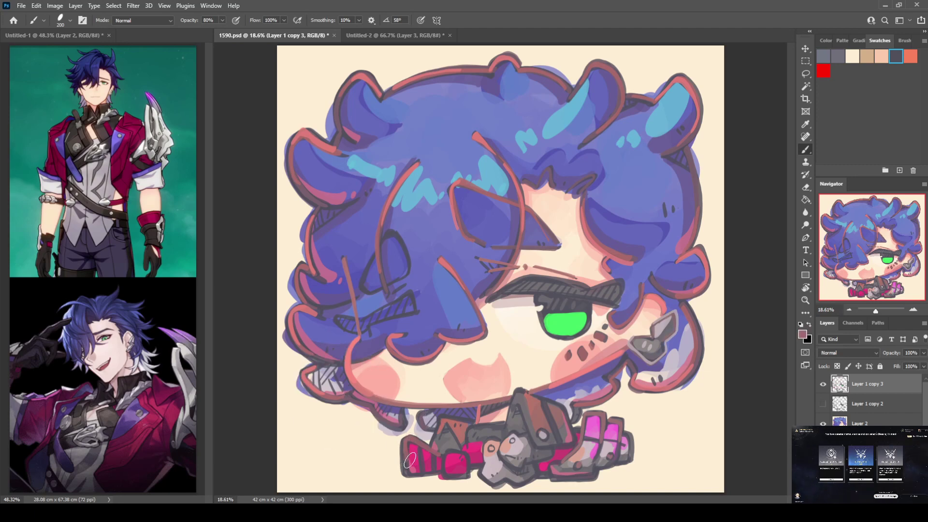
alt+click(494, 435)
Step: Add light pinkish-grey highlight lines along the grey hand and down the brown panel above it
alt+click(511, 440)
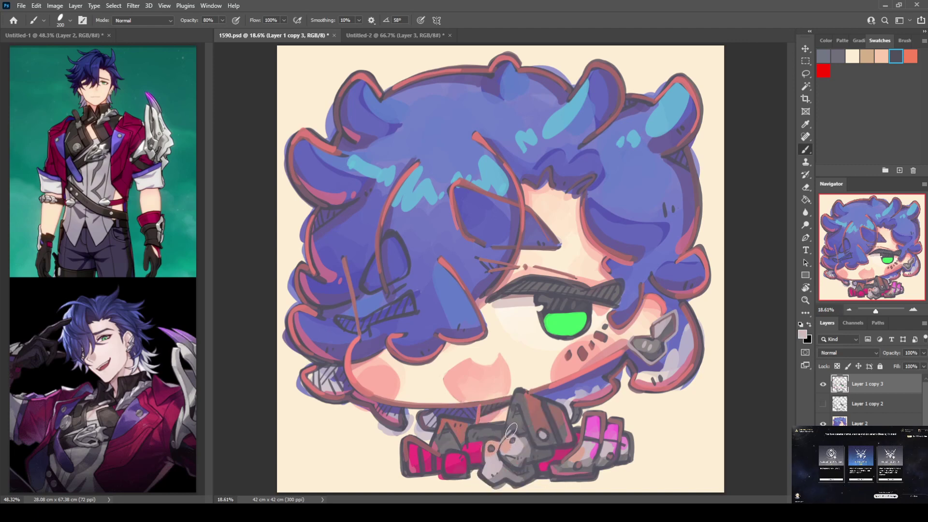
drag(516, 434, 522, 433)
drag(523, 471, 554, 453)
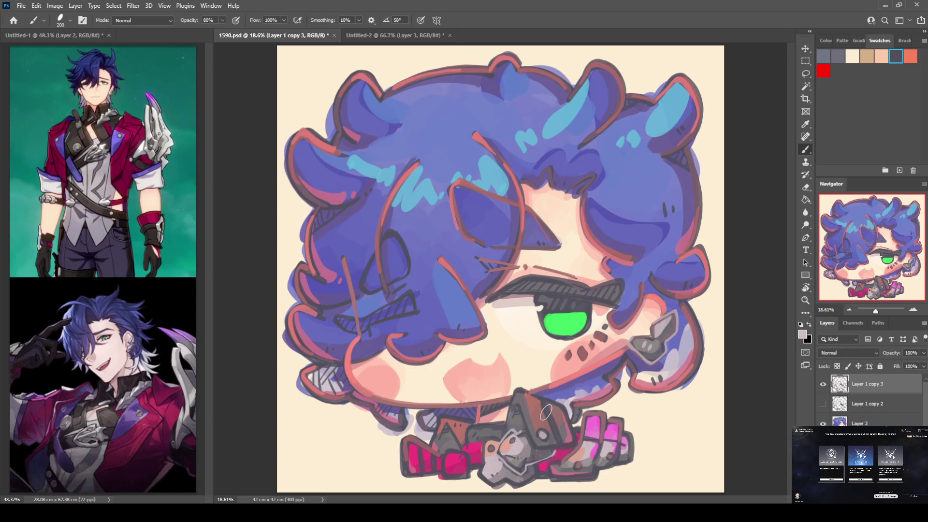
drag(538, 399, 554, 447)
drag(547, 397, 562, 445)
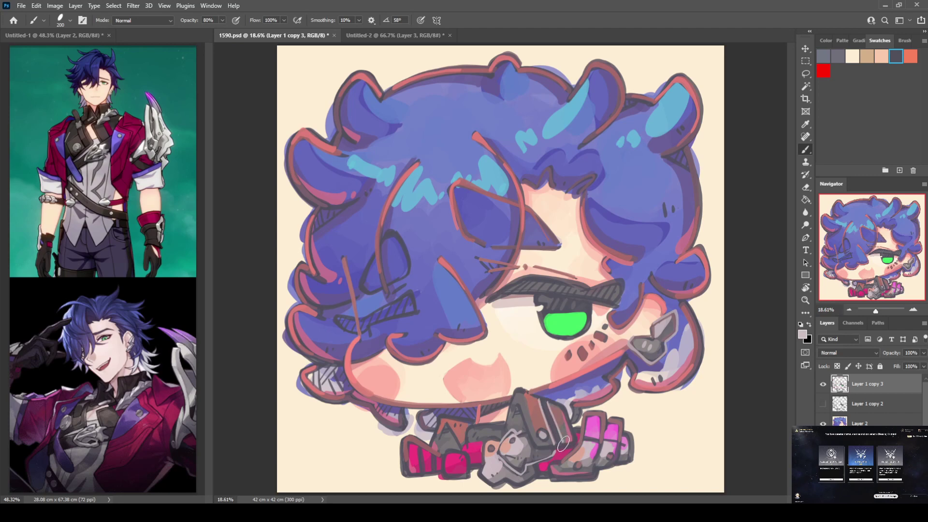
Step: Try a bright green pupil stroke in the visible eye, undo it and save the document
alt+click(556, 448)
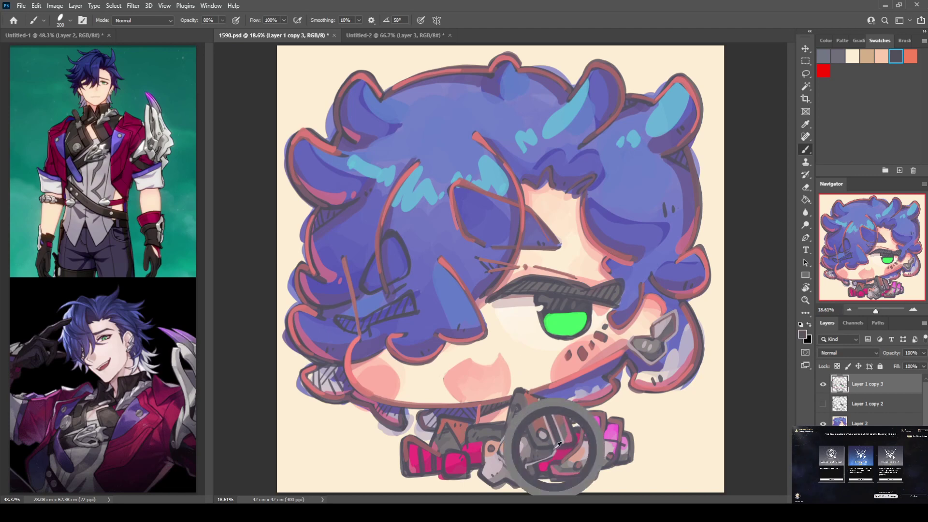
alt+click(556, 450)
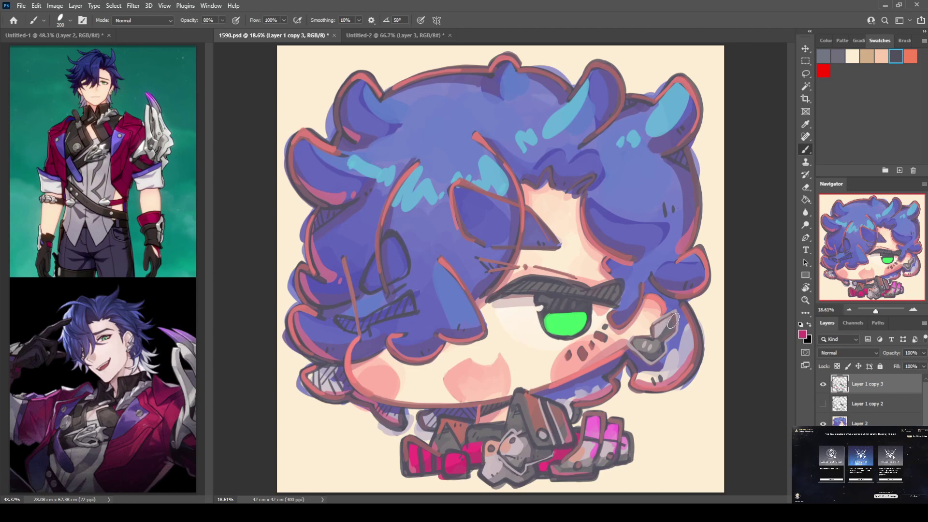
alt+click(568, 308)
drag(565, 307, 566, 318)
alt+click(577, 321)
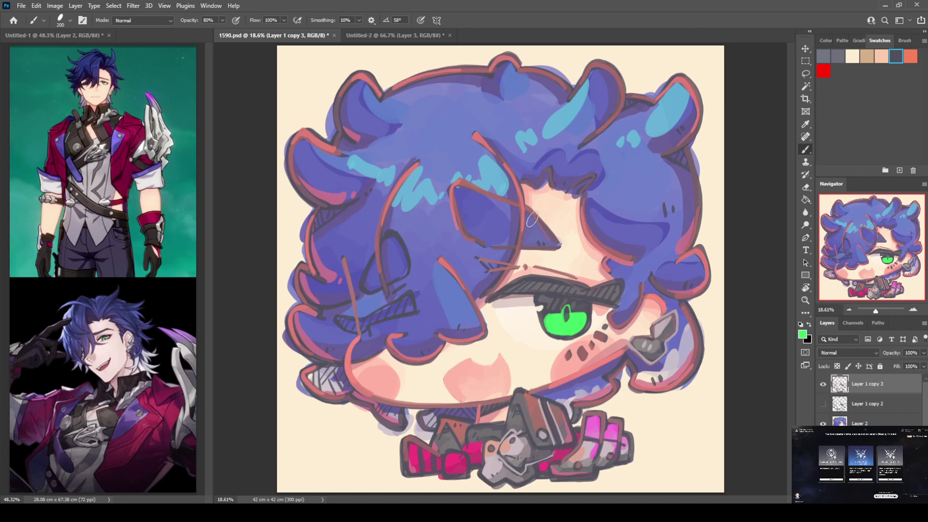
key(ctrl+z)
key(ctrl+s)
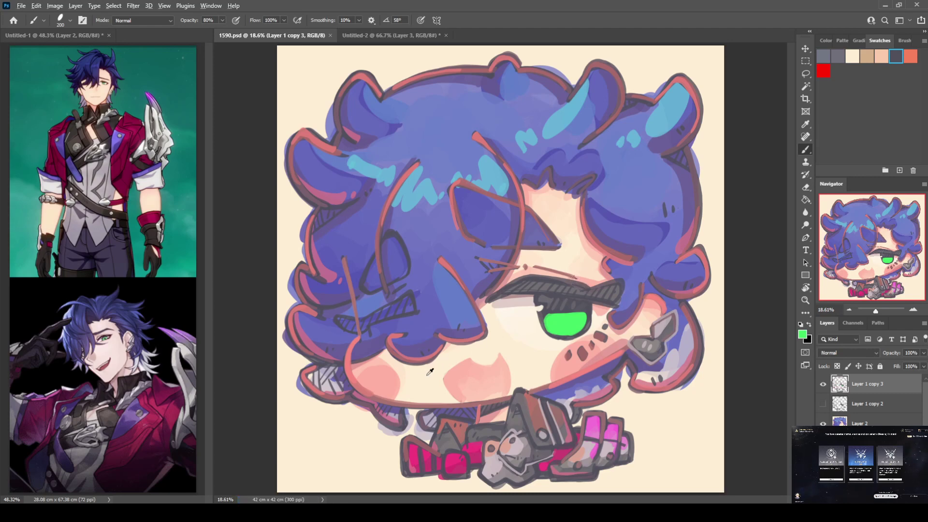
Step: Try recolouring the long vertical hair line and the cheek outline with a cream picked from the face
alt+click(429, 371)
drag(346, 265, 358, 339)
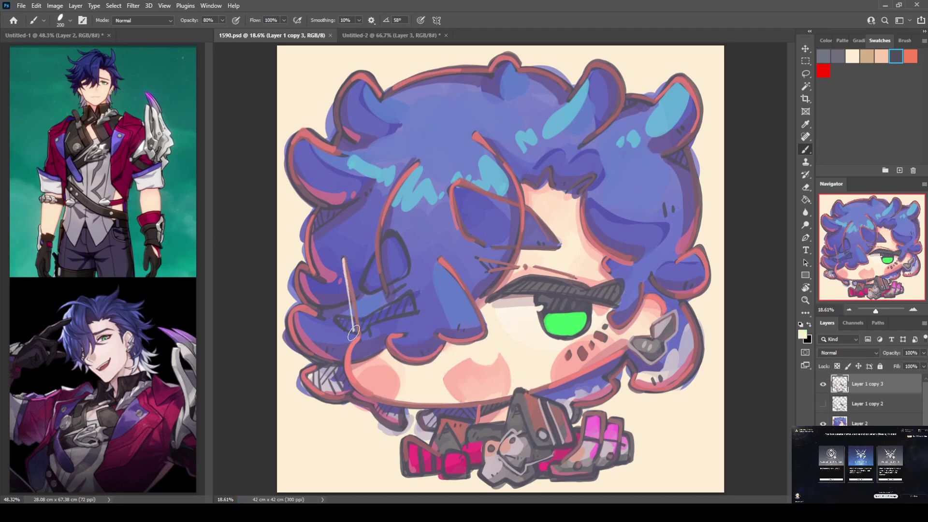
key(ctrl+z)
mouse_move(343, 257)
mouse_down()
mouse_move(358, 338)
mouse_move(344, 360)
mouse_move(362, 398)
mouse_move(398, 388)
mouse_up()
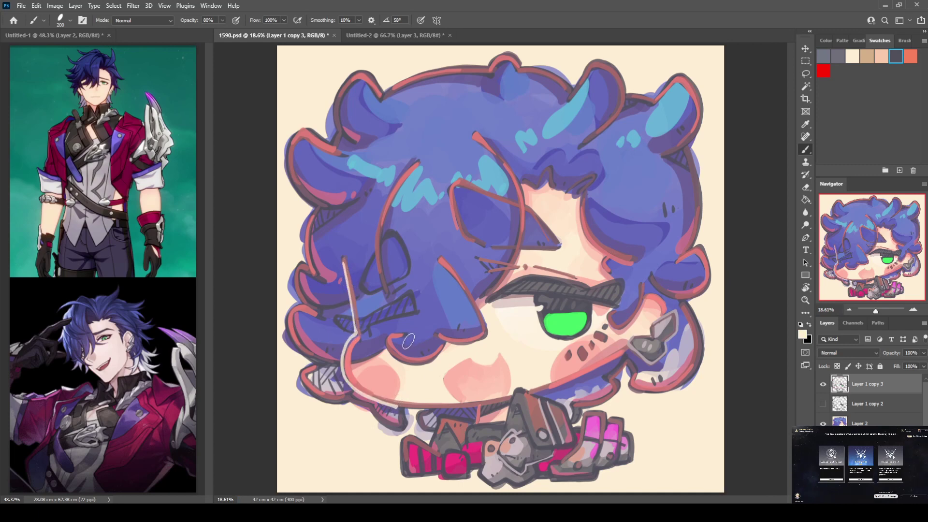
key(ctrl+z)
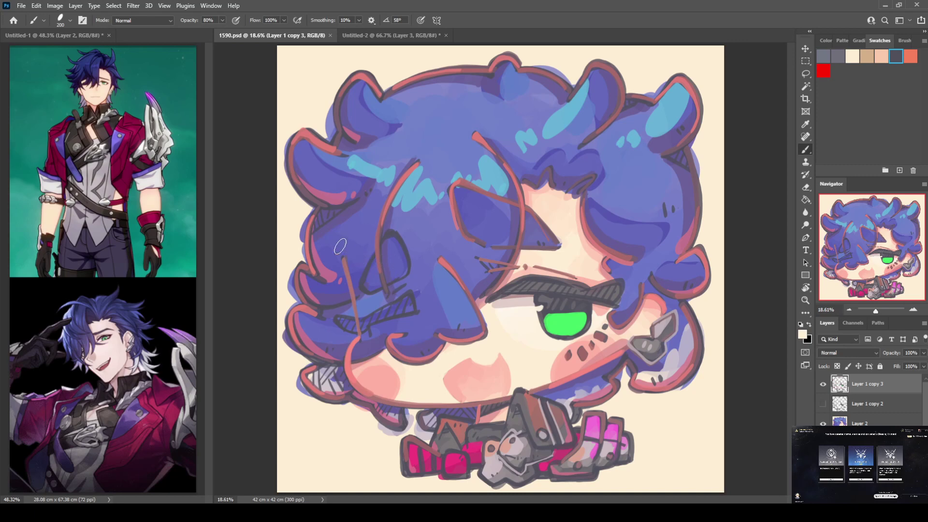
Step: Select the area inside the chibi's silhouette, copy it from Layer 2 onto a new layer, hide Layer 2 and save
key(w)
click(310, 218)
key(ctrl+shift+i)
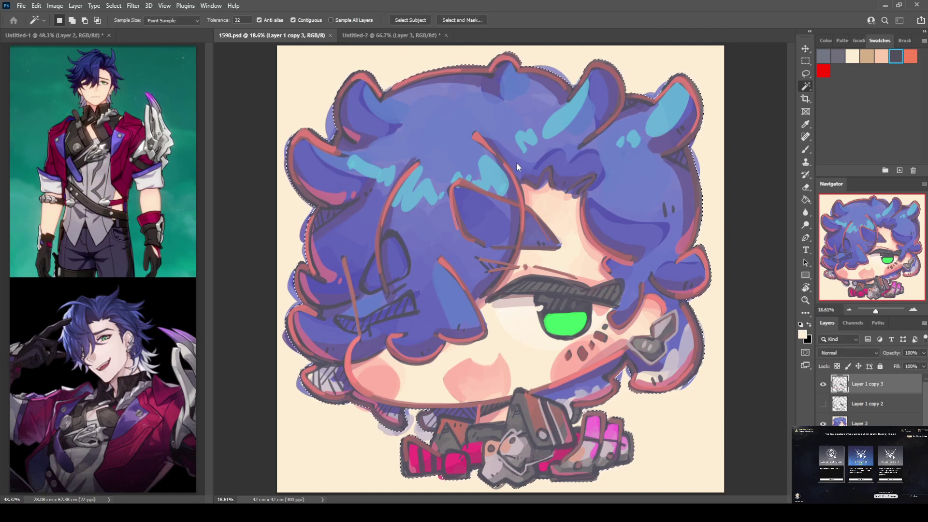
click(860, 423)
key(ctrl+j)
click(823, 443)
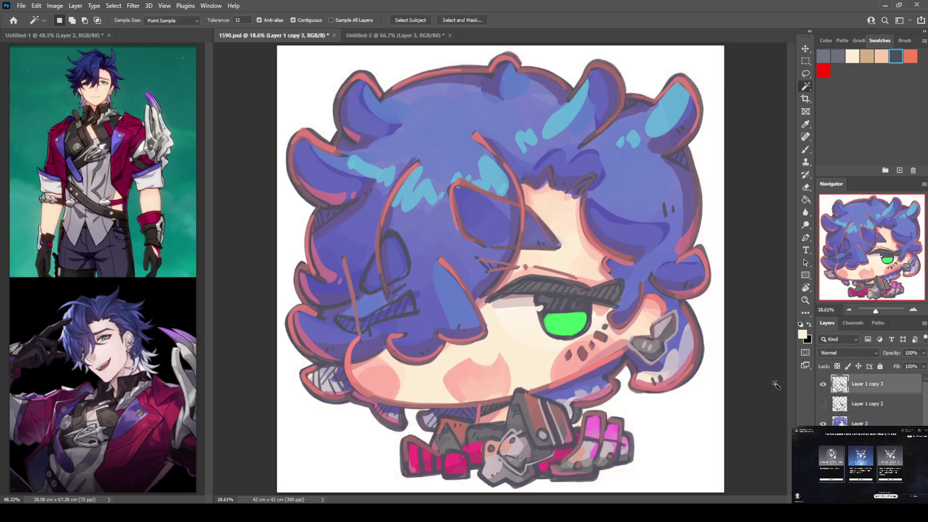
key(e)
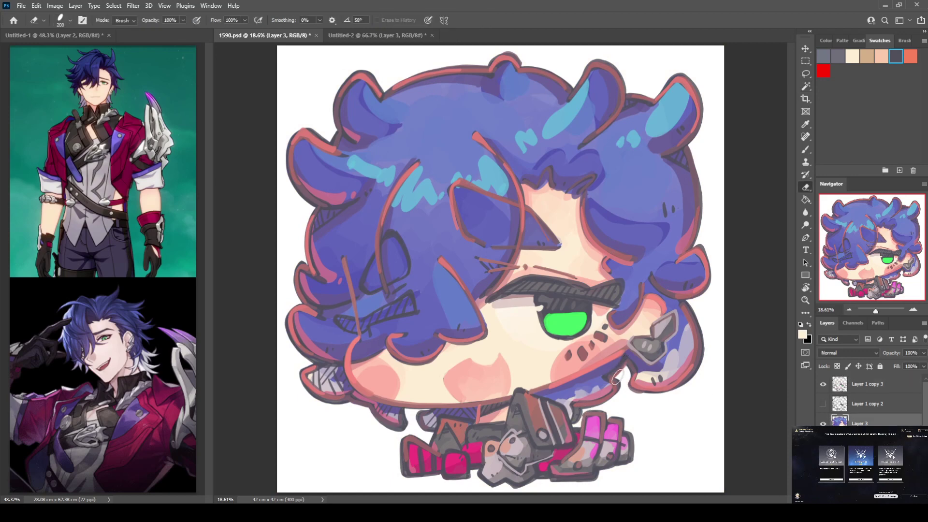
key(ctrl+s)
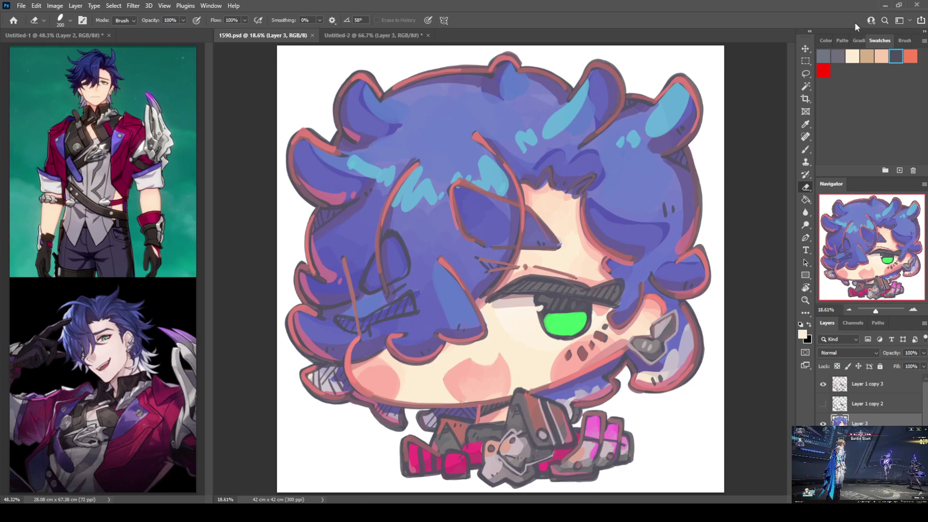
Step: Duplicate the line art and colour layers together and merge the copies into a single character layer
shift+click(847, 389)
key(ctrl+j)
key(ctrl+e)
click(863, 403)
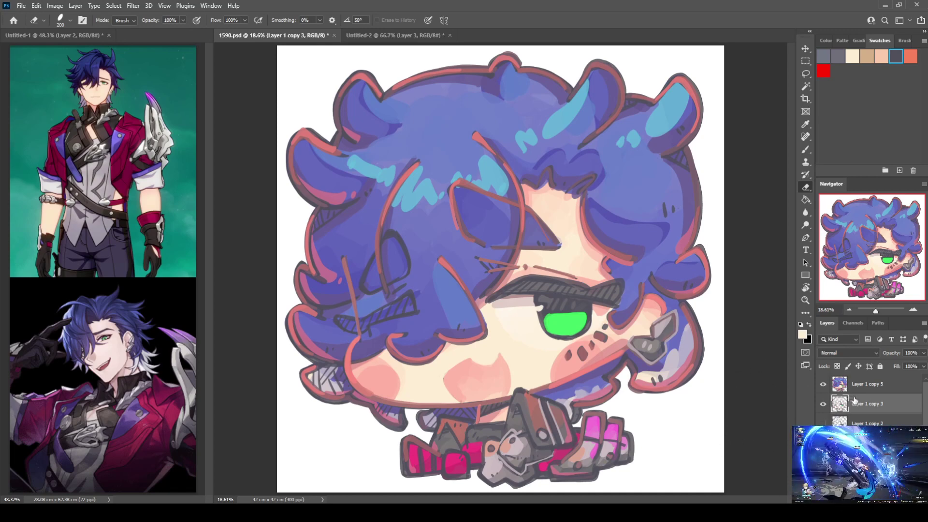
key(ctrl+z)
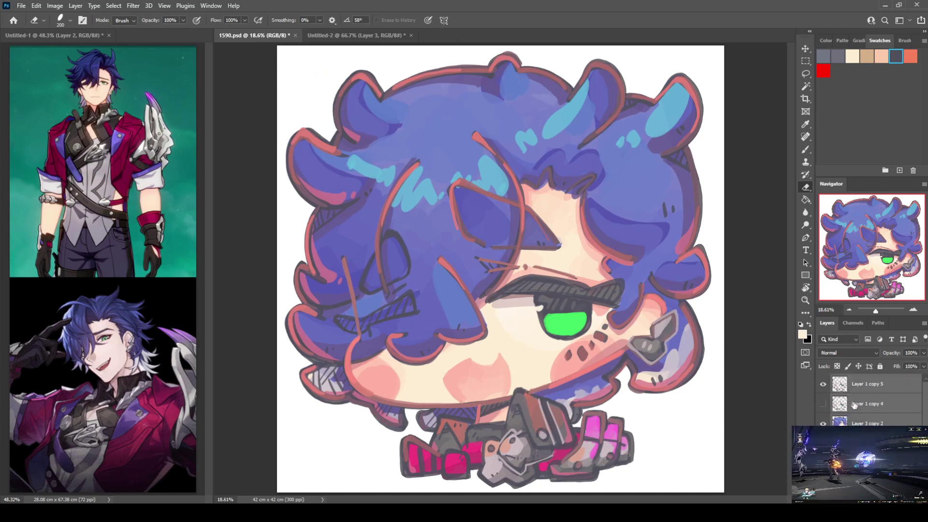
key(ctrl+e)
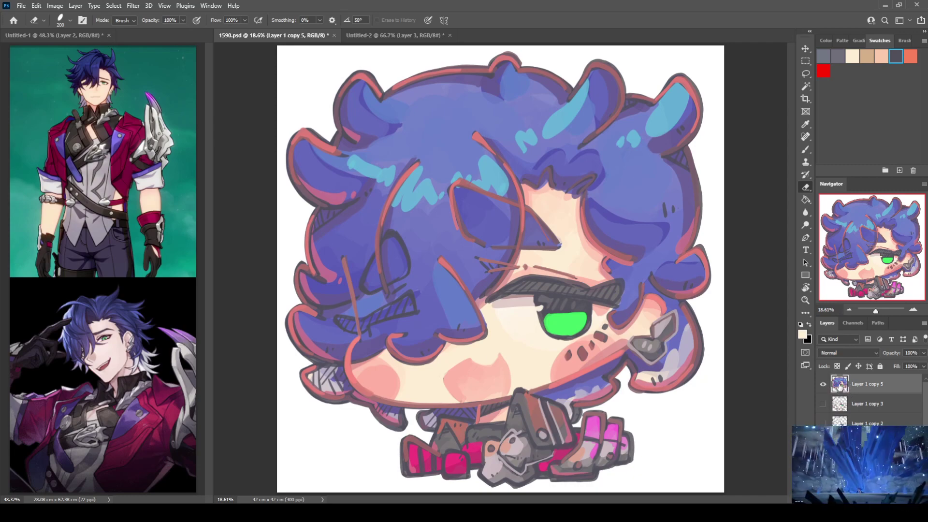
Step: Try a black outer Stroke effect around the merged character
key(space)
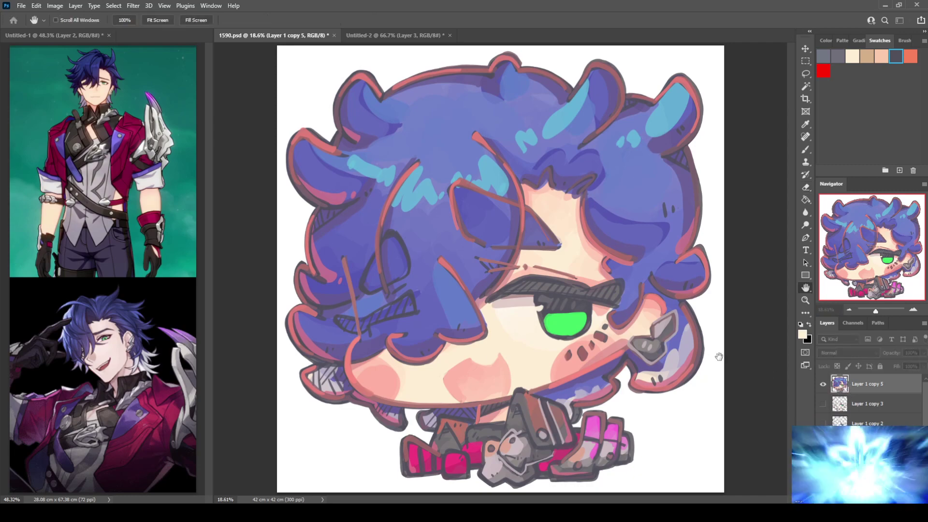
click(106, 172)
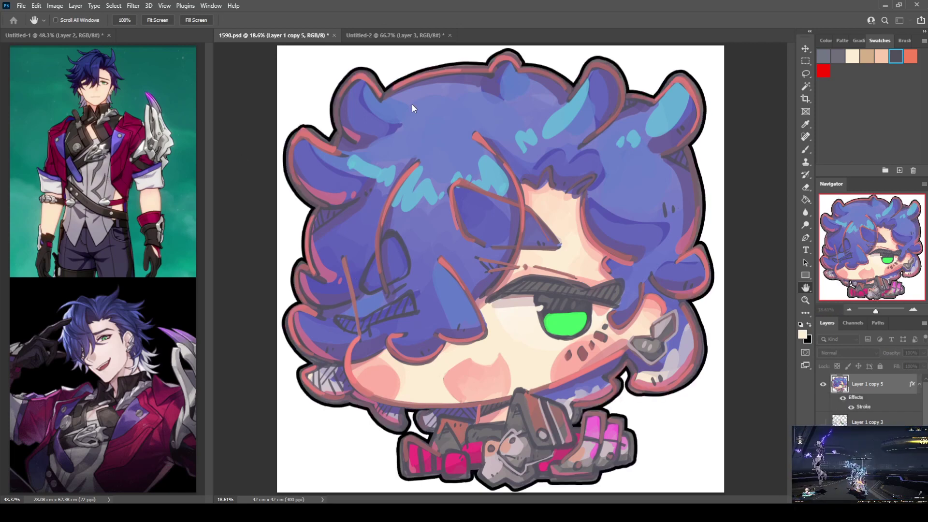
key(ctrl+z)
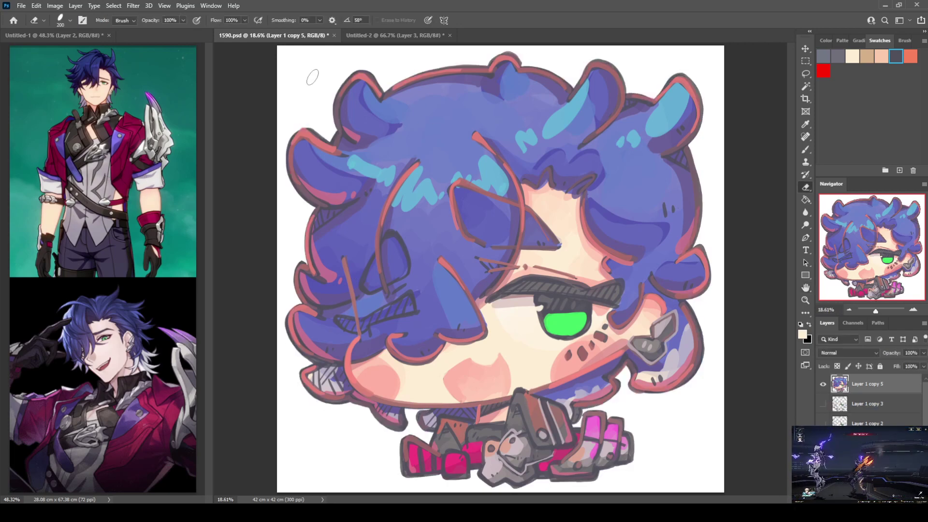
Step: On a new layer, hand-letter 1590 in the hair's blue-purple at 100% brush opacity in the canvas's lower-left white area
key(ctrl+shift+alt+n)
key(b)
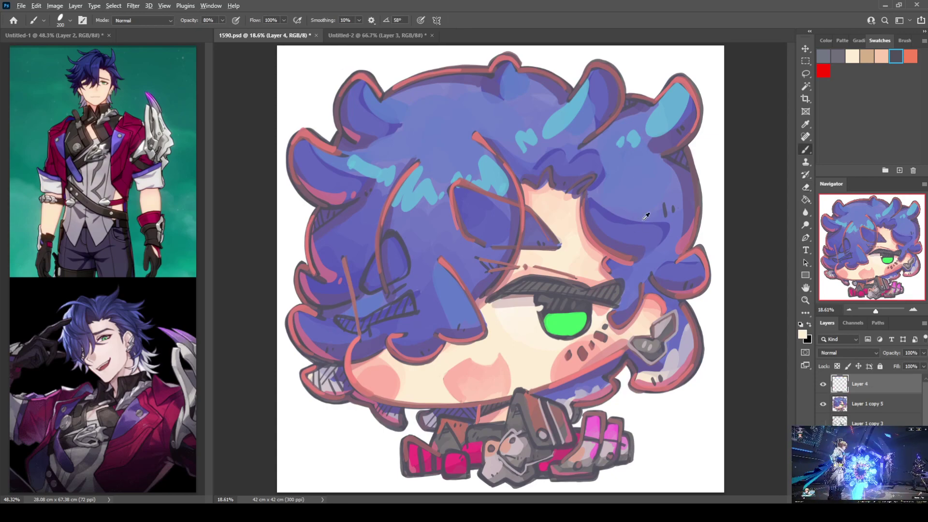
alt+click(673, 226)
key(ctrl+plus)
key(ctrl+plus)
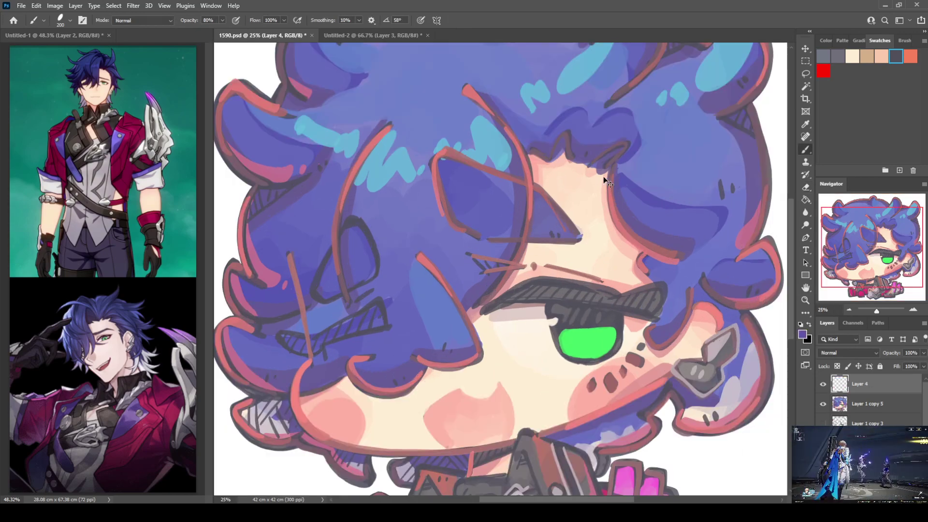
drag(491, 392, 671, 199)
drag(446, 391, 545, 331)
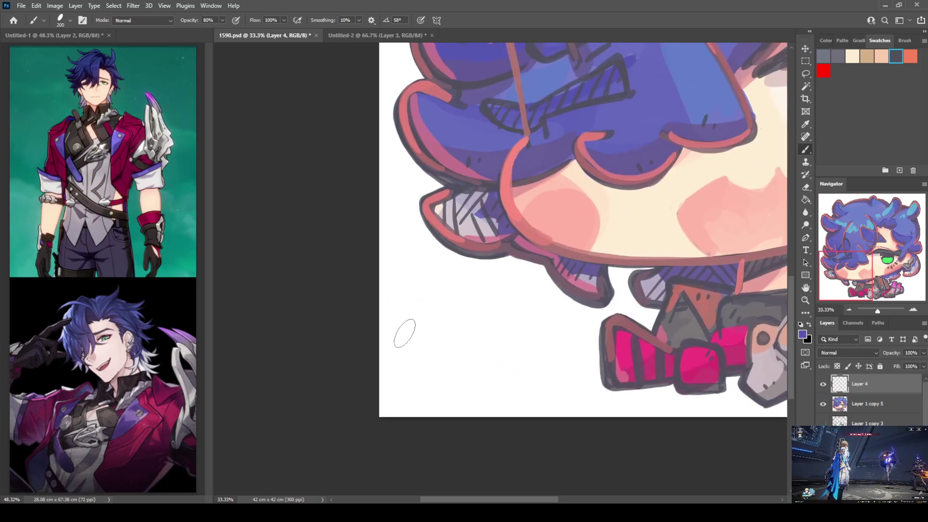
key(0)
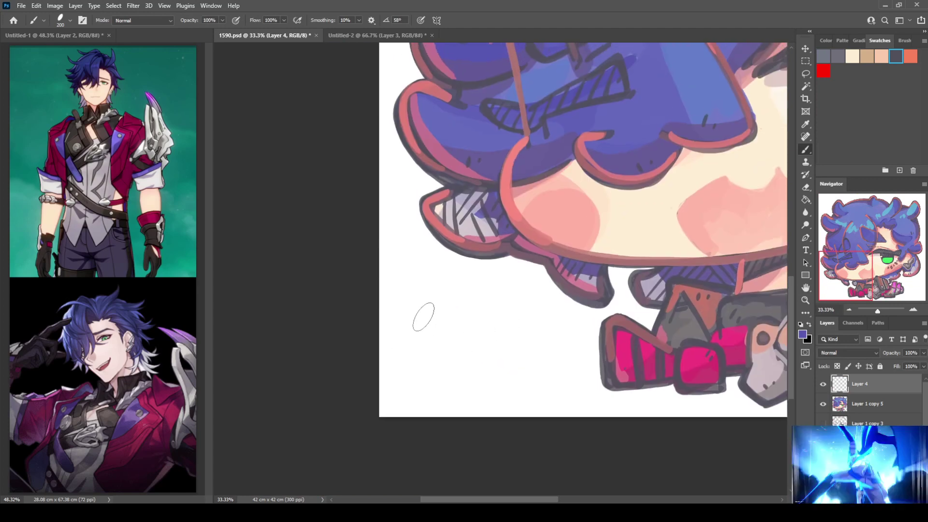
drag(398, 325, 407, 363)
mouse_move(431, 318)
mouse_down()
mouse_move(420, 344)
mouse_move(441, 339)
mouse_move(420, 358)
mouse_up()
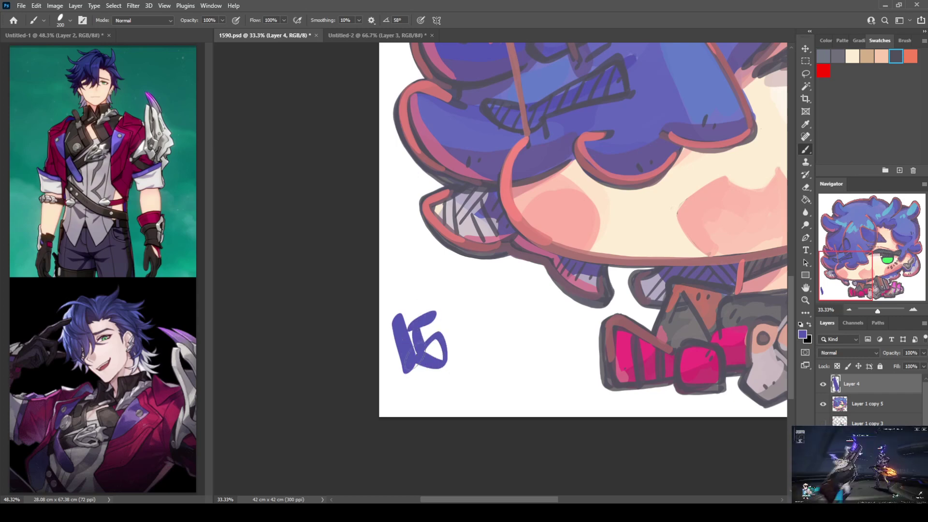
mouse_move(466, 325)
mouse_down()
mouse_move(435, 329)
mouse_move(458, 366)
mouse_up()
mouse_move(487, 335)
mouse_down()
mouse_move(486, 365)
mouse_move(482, 332)
mouse_up()
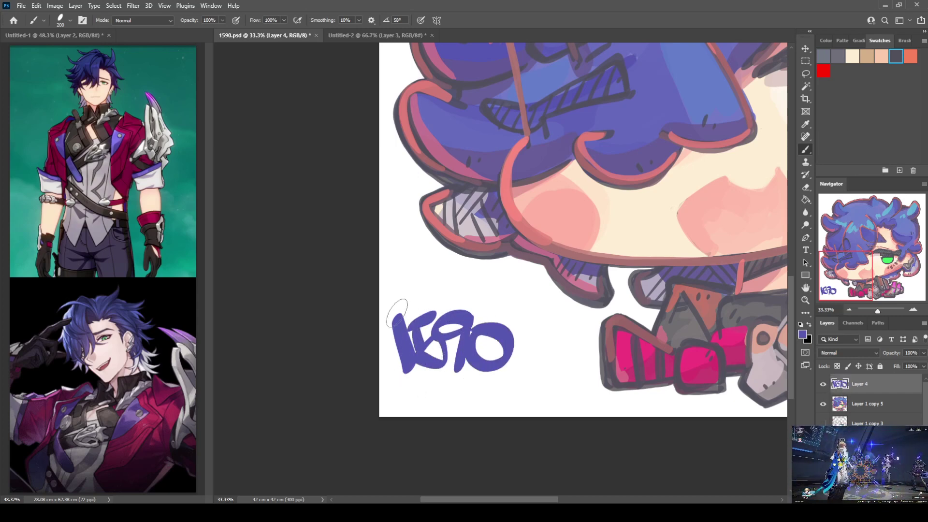
Step: Letter the date 12 MAY 23 above the number with a 150 brush and a signature beneath it with a 90 brush
key(bracketleft)
key(bracketleft)
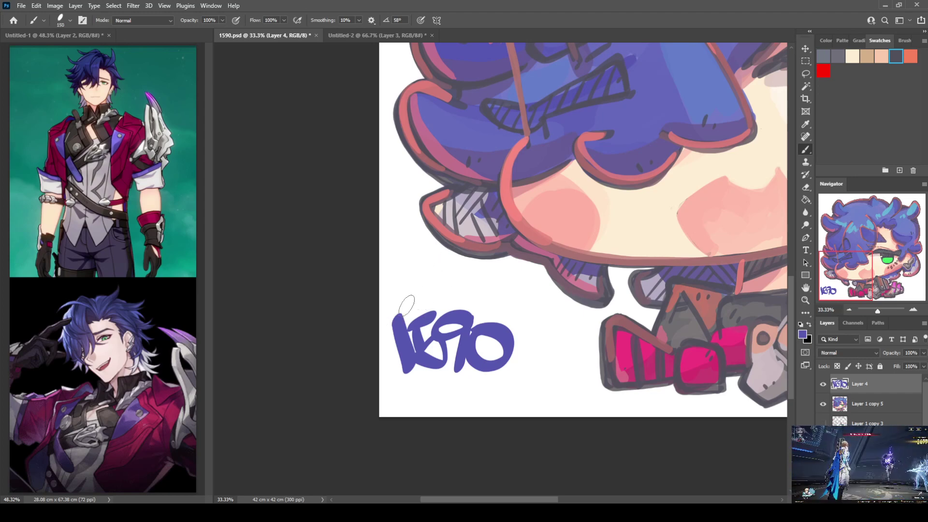
mouse_move(396, 289)
mouse_down()
mouse_move(451, 292)
mouse_move(447, 304)
mouse_move(477, 290)
mouse_move(480, 304)
mouse_move(469, 306)
mouse_move(482, 326)
mouse_up()
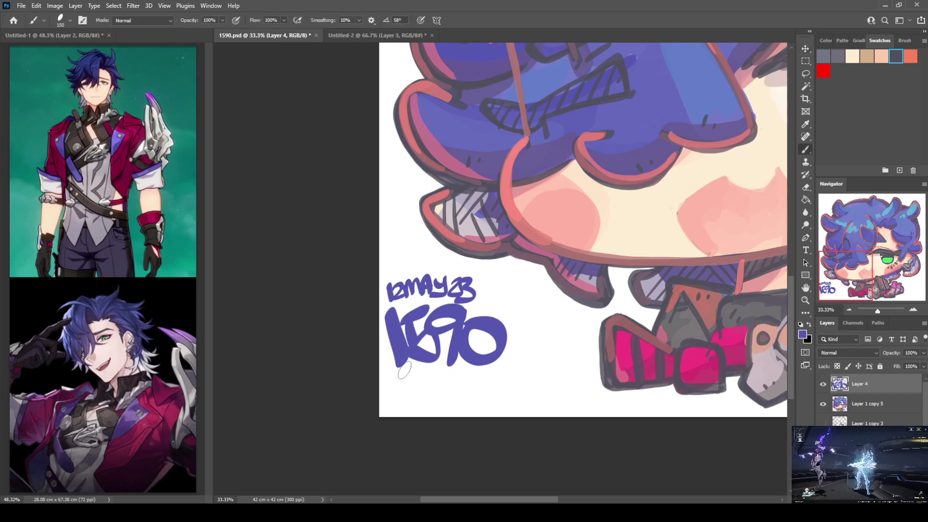
key(bracketleft)
key(bracketleft)
key(bracketleft)
mouse_move(399, 369)
mouse_down()
mouse_move(423, 367)
mouse_move(421, 377)
mouse_move(435, 371)
mouse_move(432, 379)
mouse_move(443, 369)
mouse_move(495, 376)
mouse_move(399, 392)
mouse_move(435, 383)
mouse_move(442, 393)
mouse_move(448, 384)
mouse_move(500, 395)
mouse_up()
scroll(549, 362, down, 3)
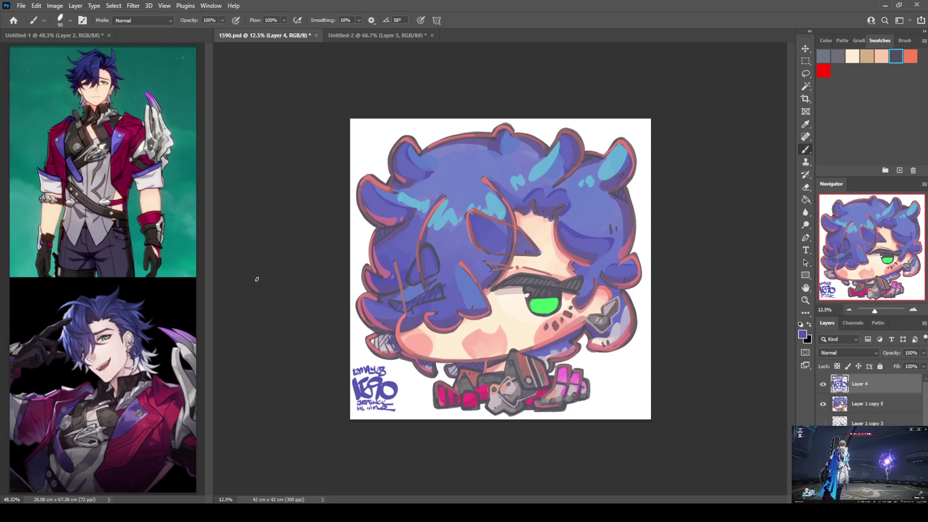
Step: Scale the lettering up slightly and nudge it upward away from the canvas's lower edge
key(ctrl+t)
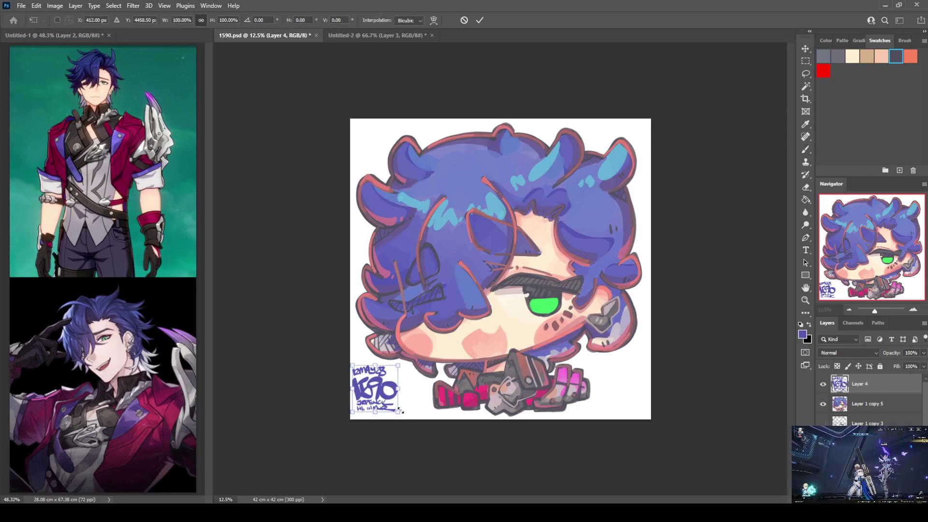
drag(398, 411, 406, 417)
drag(406, 366, 410, 362)
key(Return)
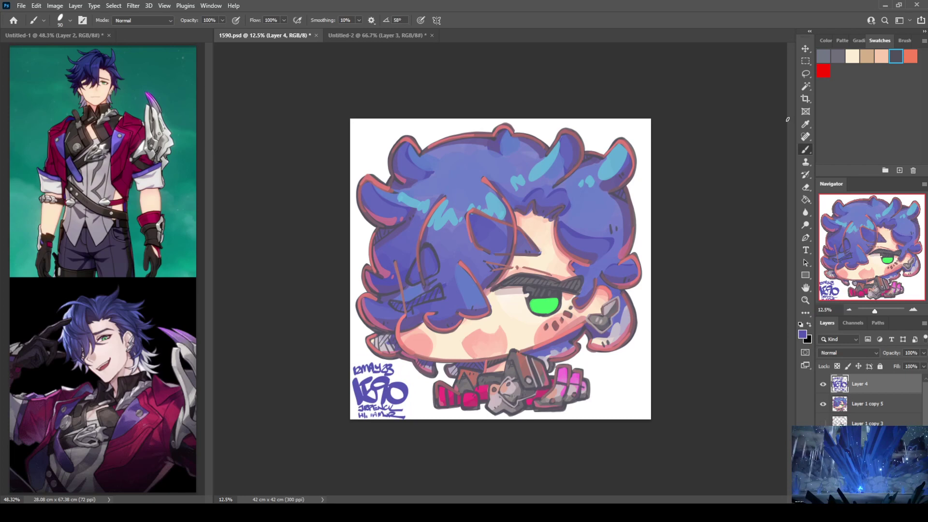
click(805, 49)
key(shift+Up)
key(shift+Up)
key(shift+Up)
key(shift+Up)
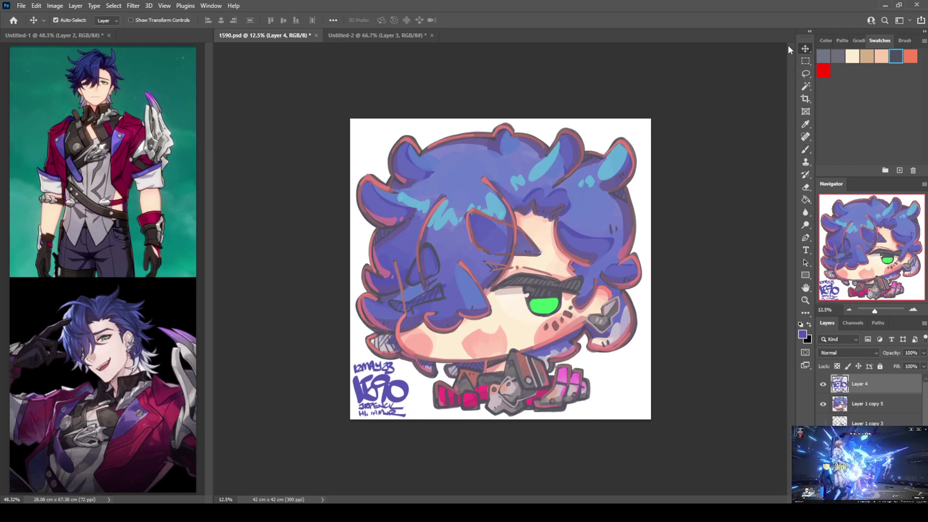
key(shift+Up)
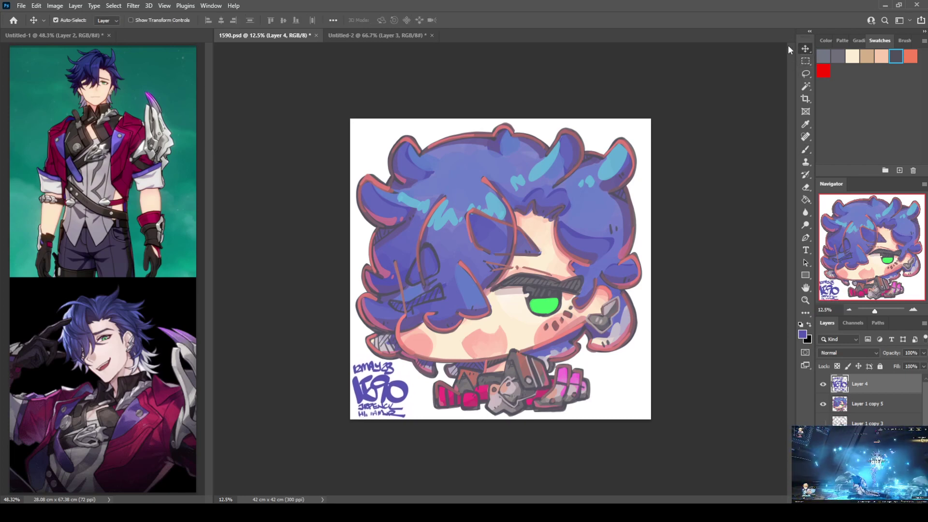
Step: Select the character layers below the lettering, nudge them right and slightly upward, and save the document
click(891, 416)
scroll(891, 416, down, 5)
shift+click(889, 444)
key(shift+Right)
key(shift+Right)
key(shift+Right)
key(shift+Right)
key(shift+Right)
key(shift+Right)
key(shift+Right)
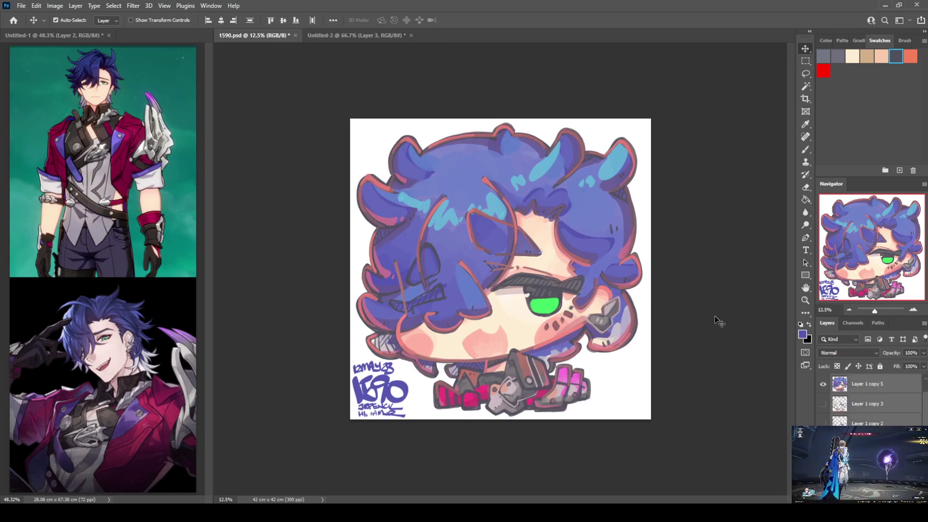
key(shift+Up)
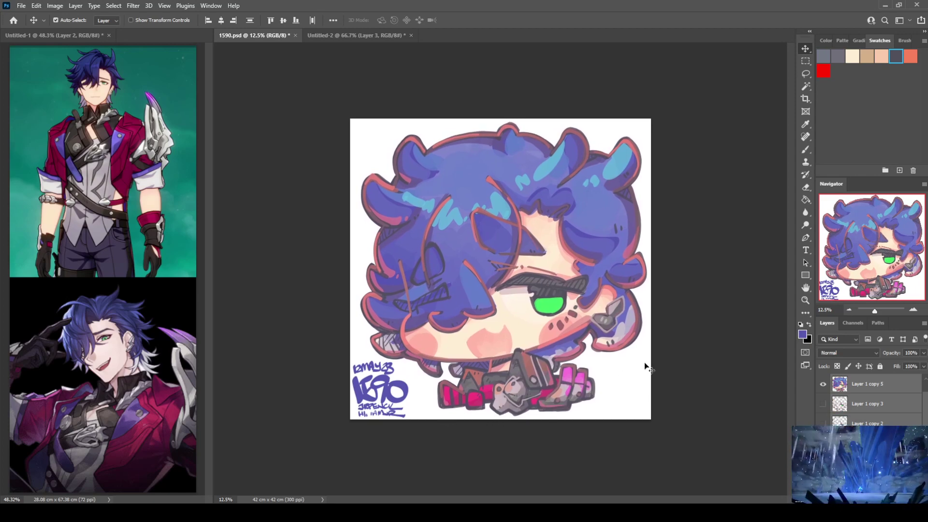
click(404, 389)
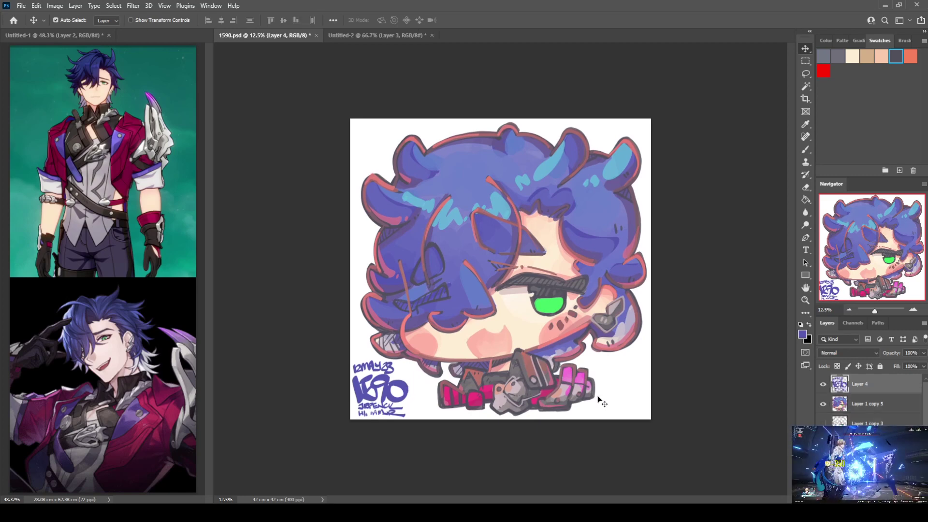
key(ctrl+s)
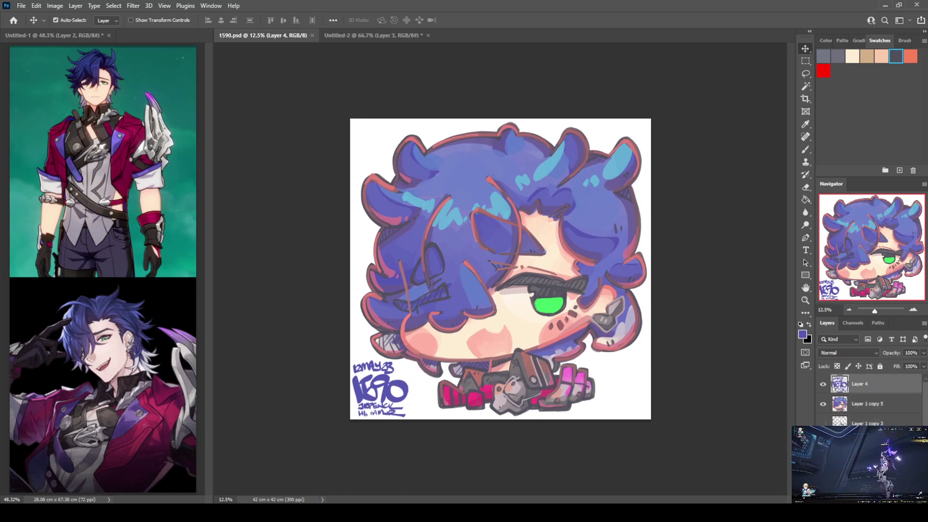
Step: Hide the white background layer and save, and also hide the lettering layer and save with only the character showing
scroll(822, 463, down, 5)
click(823, 482)
key(ctrl)
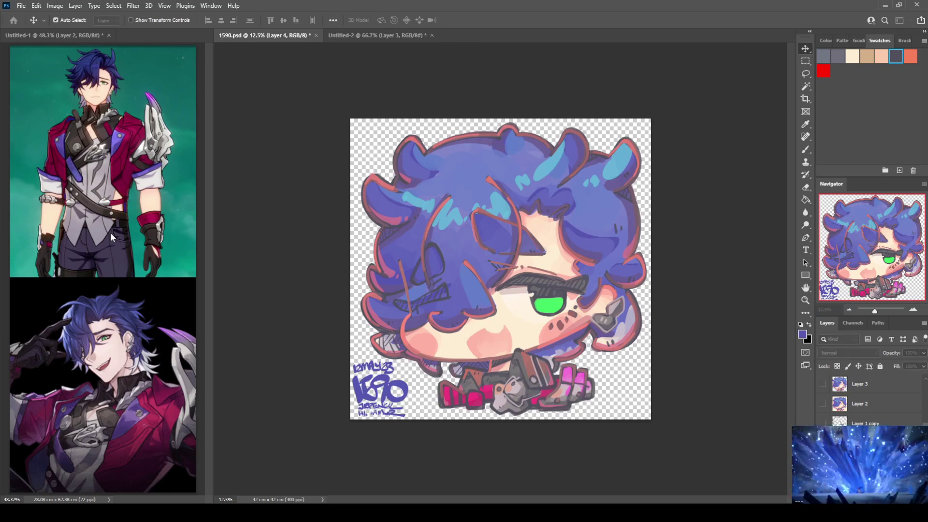
key(ctrl+s)
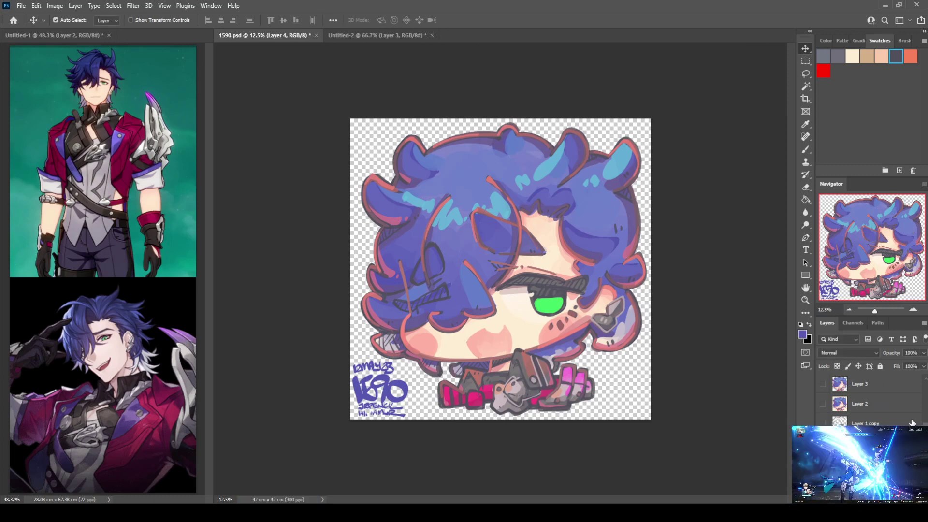
click(823, 384)
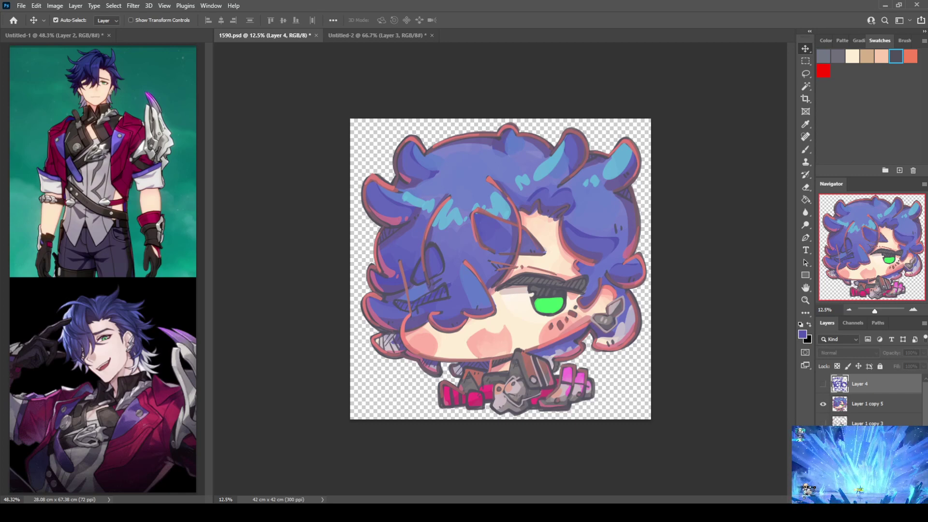
key(ctrl+s)
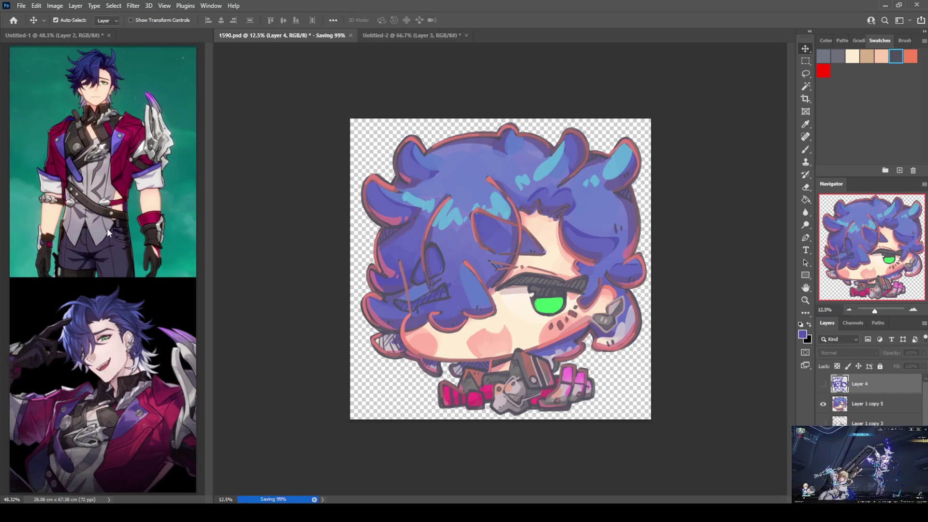